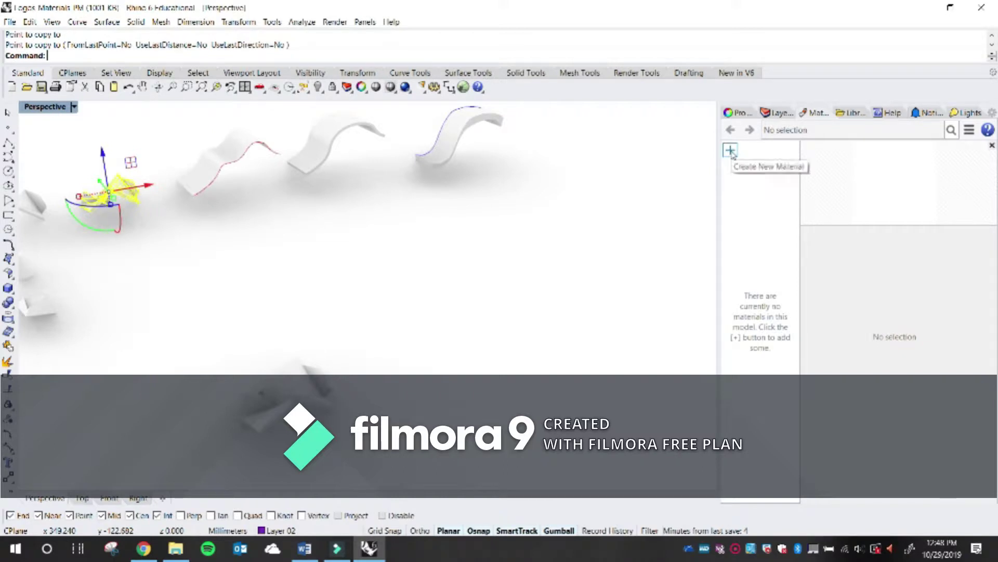
Create three new materials of the types Glass, Metal and Plastic, keeping their default names
{"action": "left_click", "coordinate": [730, 150]}
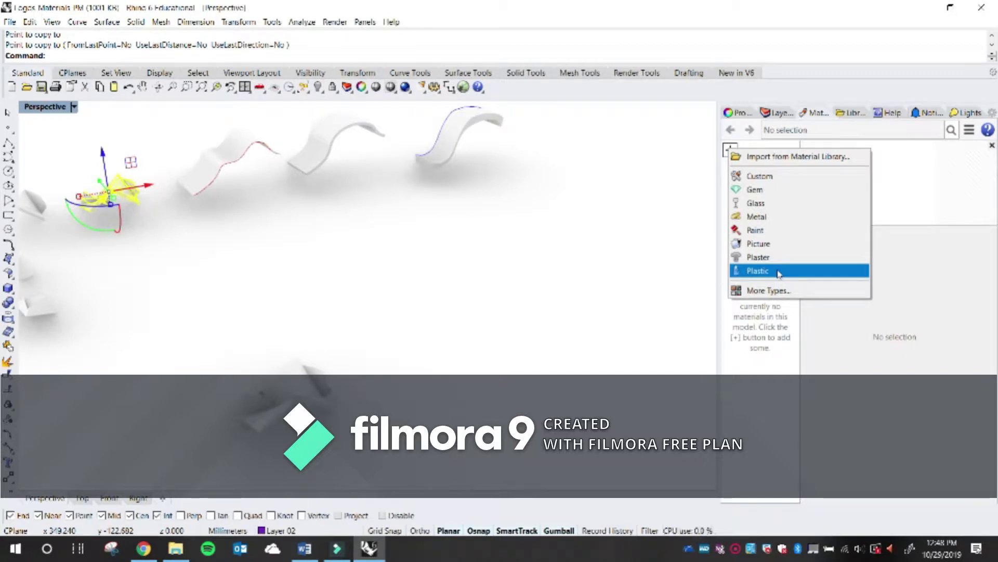
{"action": "left_click", "coordinate": [780, 207]}
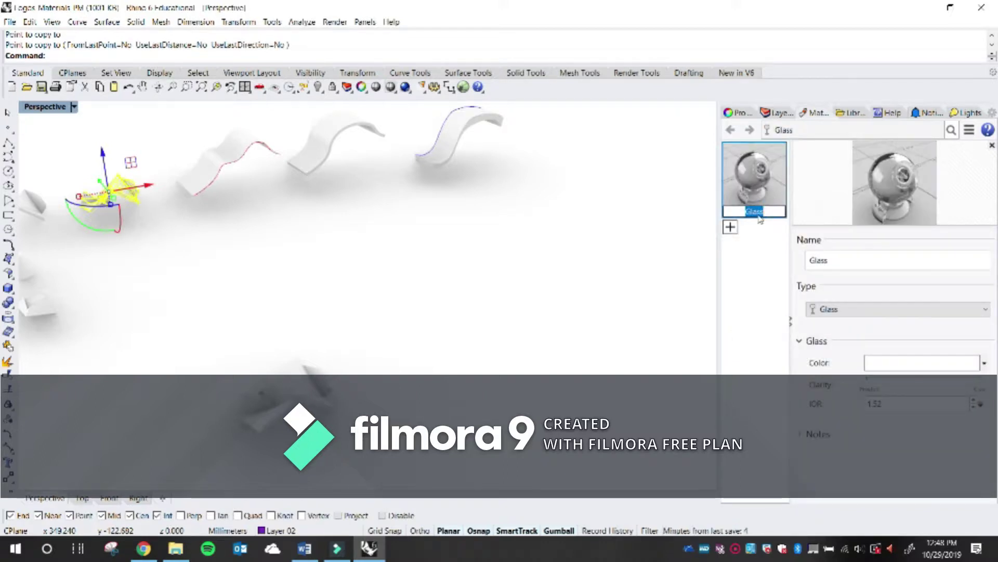
{"action": "key", "text": "Return"}
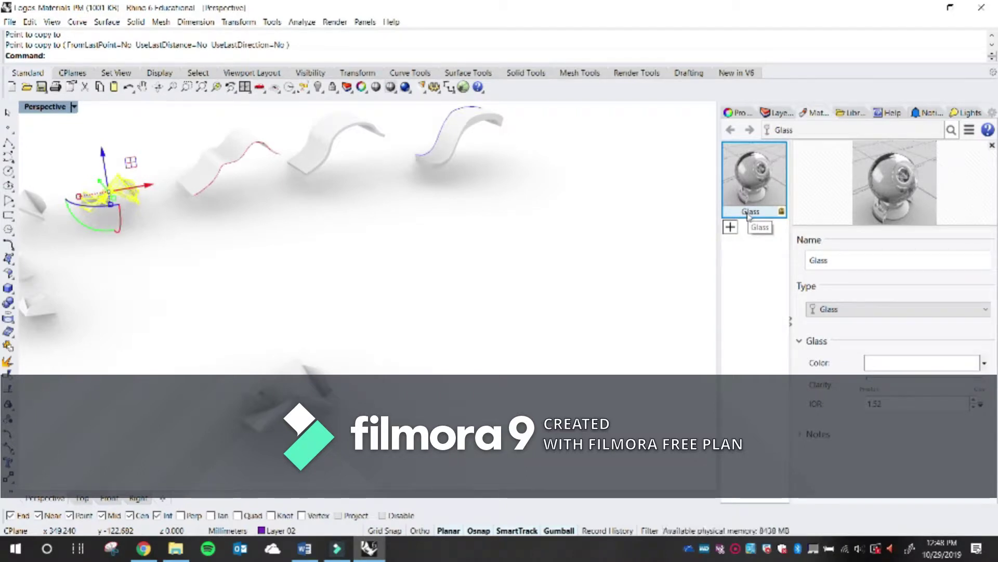
{"action": "left_click", "coordinate": [731, 228]}
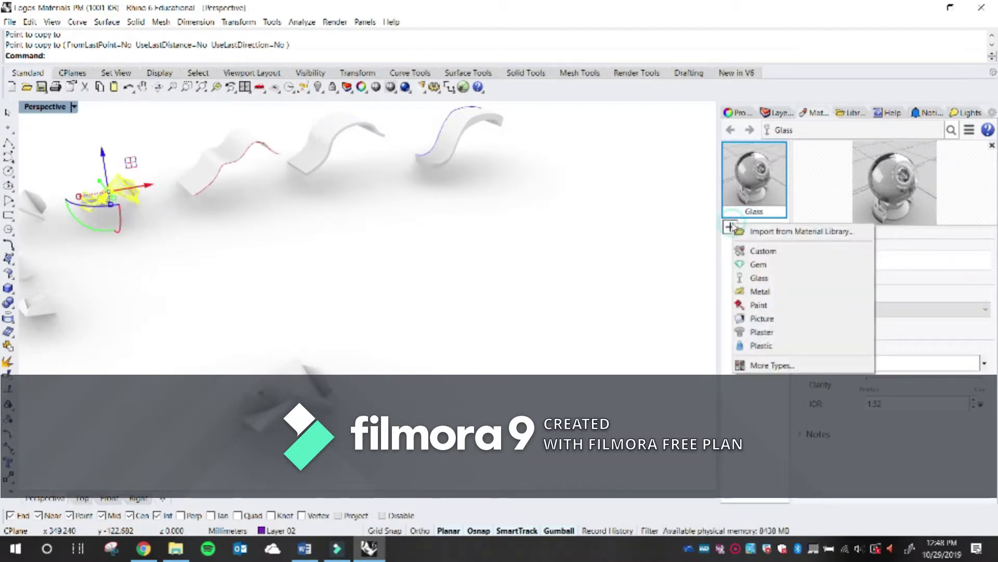
{"action": "left_click", "coordinate": [781, 292]}
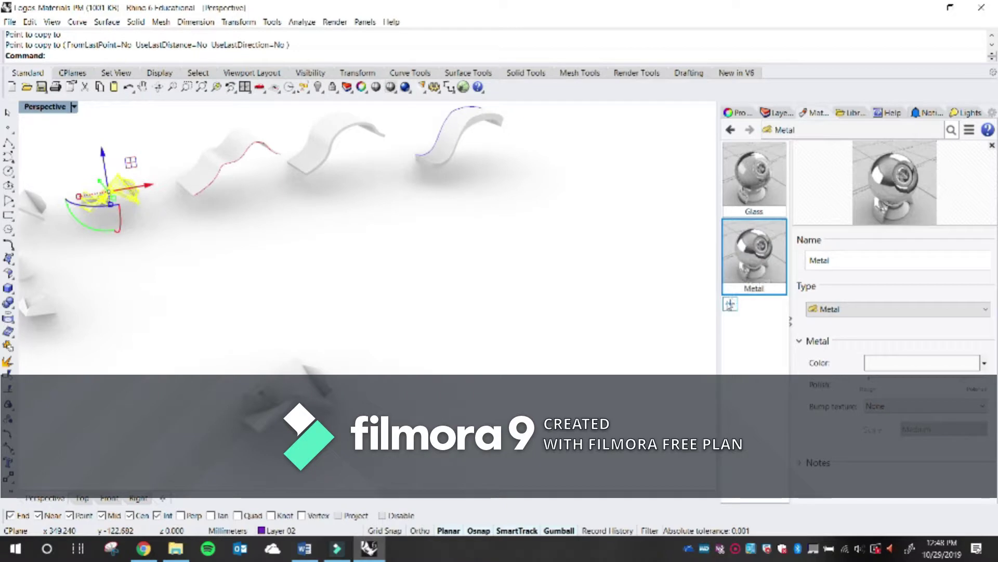
{"action": "left_click", "coordinate": [730, 303]}
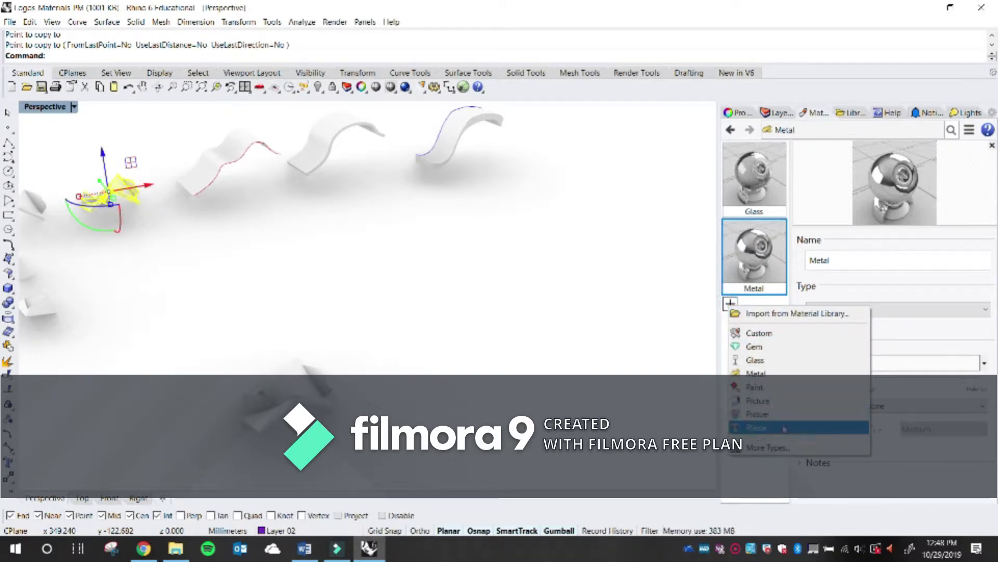
{"action": "left_click", "coordinate": [764, 427]}
{"action": "key", "text": "Return"}
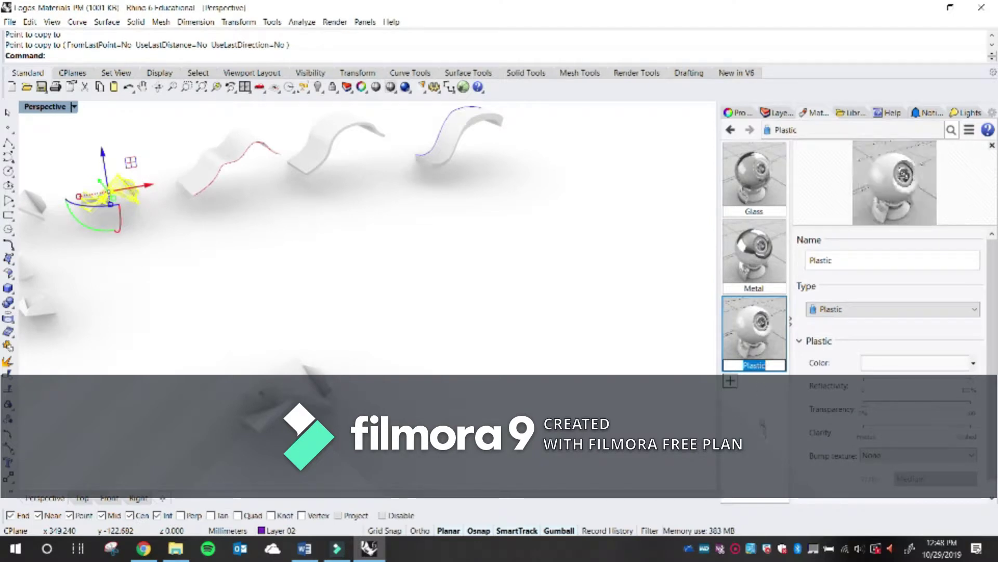
Rename the Glass material as Logo Glass
{"action": "left_click", "coordinate": [763, 181]}
{"action": "left_click", "coordinate": [757, 255]}
{"action": "left_click", "coordinate": [755, 342]}
{"action": "left_click", "coordinate": [757, 205]}
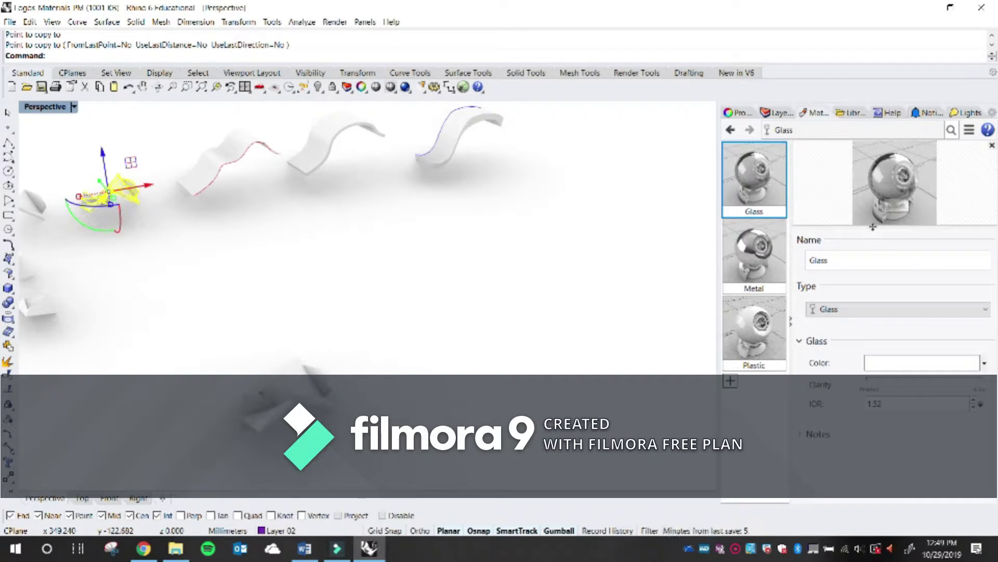
{"action": "left_click", "coordinate": [848, 260]}
{"action": "key", "text": "ctrl+a"}
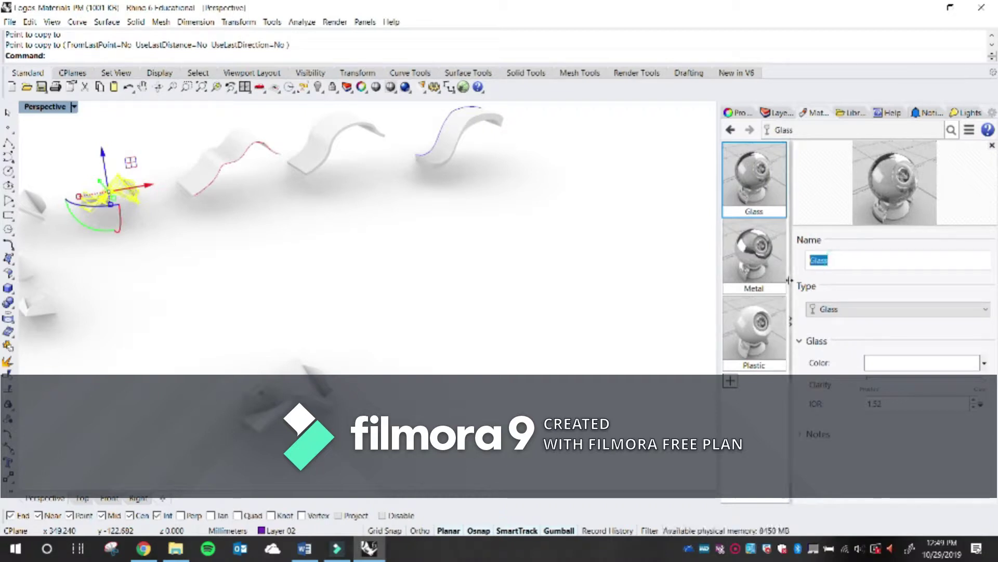
{"action": "type", "text": "Logo Gl"}
{"action": "key", "text": "Return"}
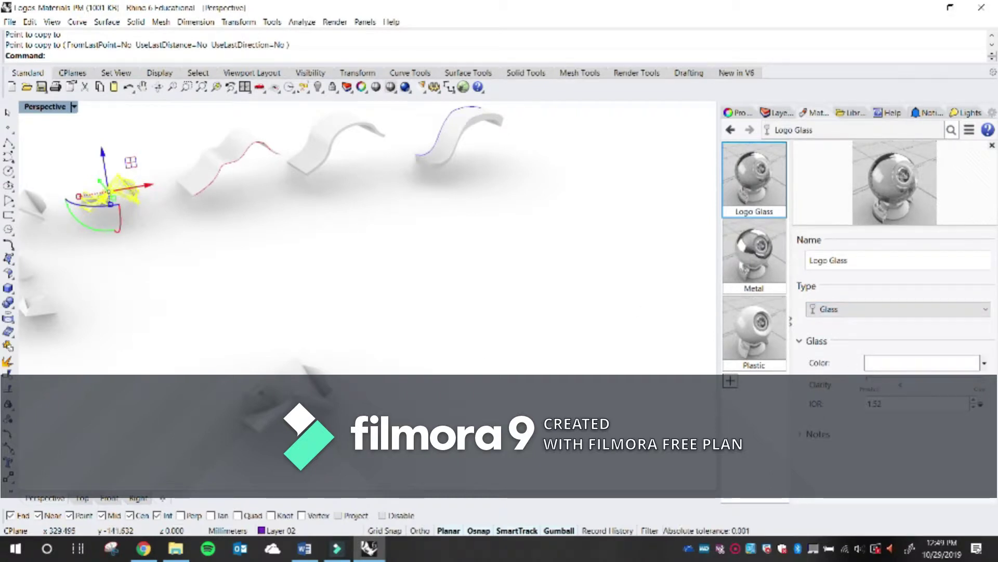
Set the Logo Glass color to a bright turquoise green and raise its clarity to fully clear
{"action": "left_click", "coordinate": [912, 363]}
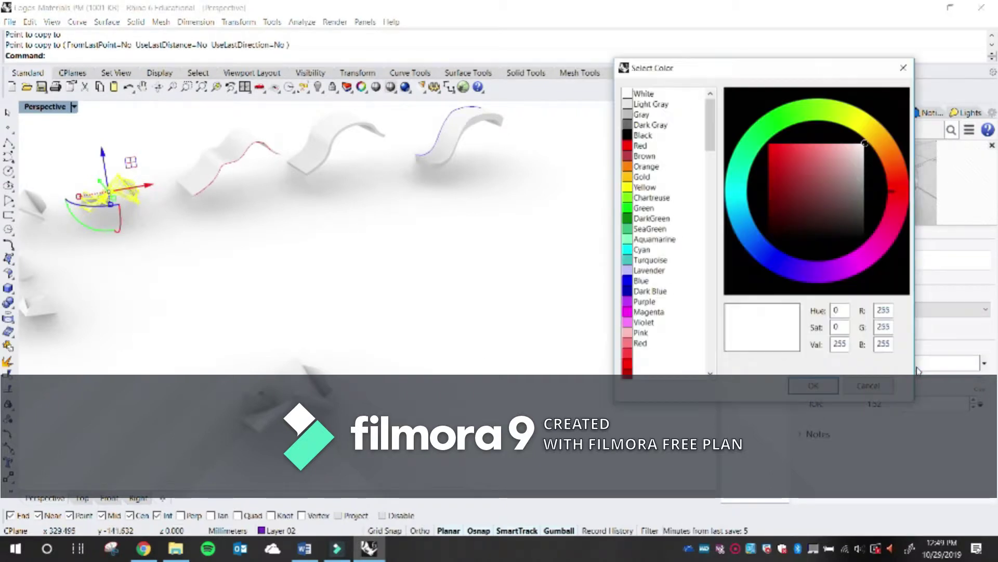
{"action": "left_click", "coordinate": [734, 220]}
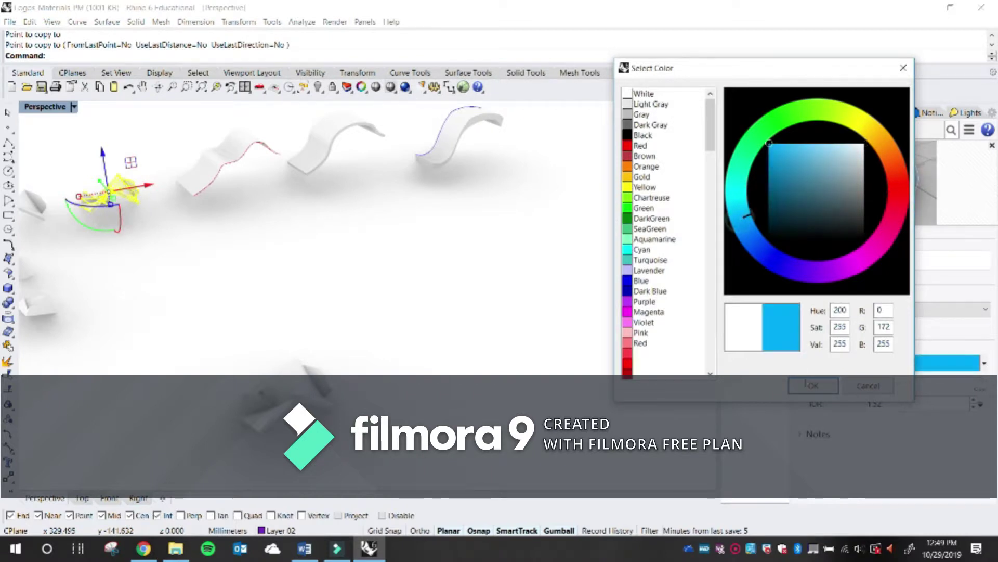
{"action": "left_click", "coordinate": [727, 178]}
{"action": "left_click", "coordinate": [813, 390]}
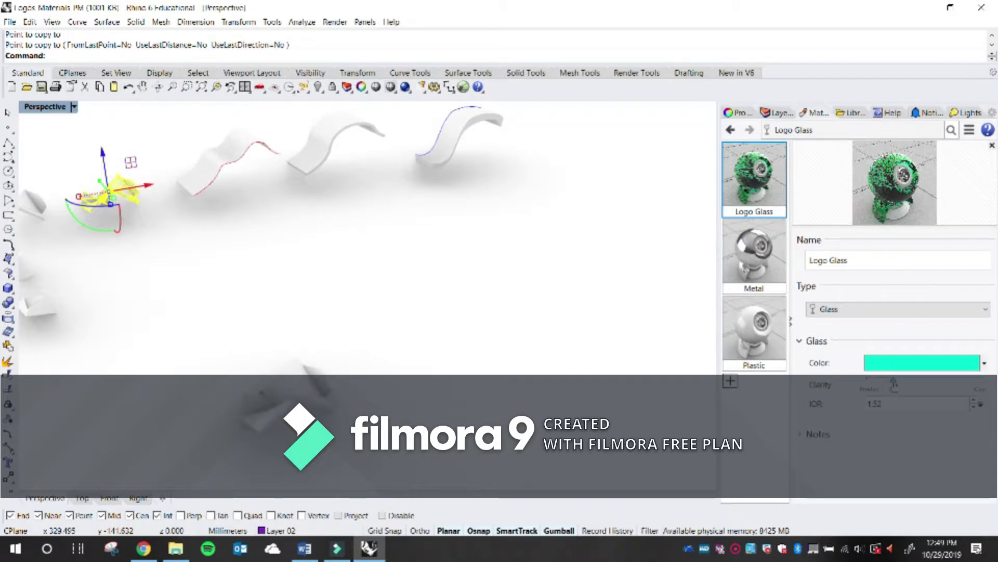
{"action": "left_click_drag", "start_coordinate": [899, 381], "coordinate": [993, 396]}
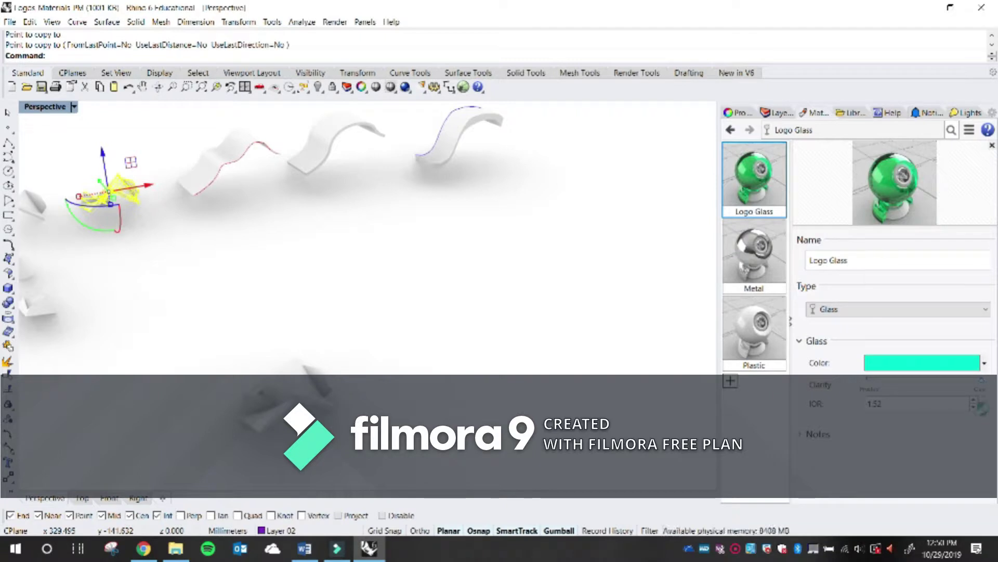
Set the Logo Glass index of refraction to the Glass (1.52) preset and look through the other preset categories
{"action": "left_click", "coordinate": [981, 404]}
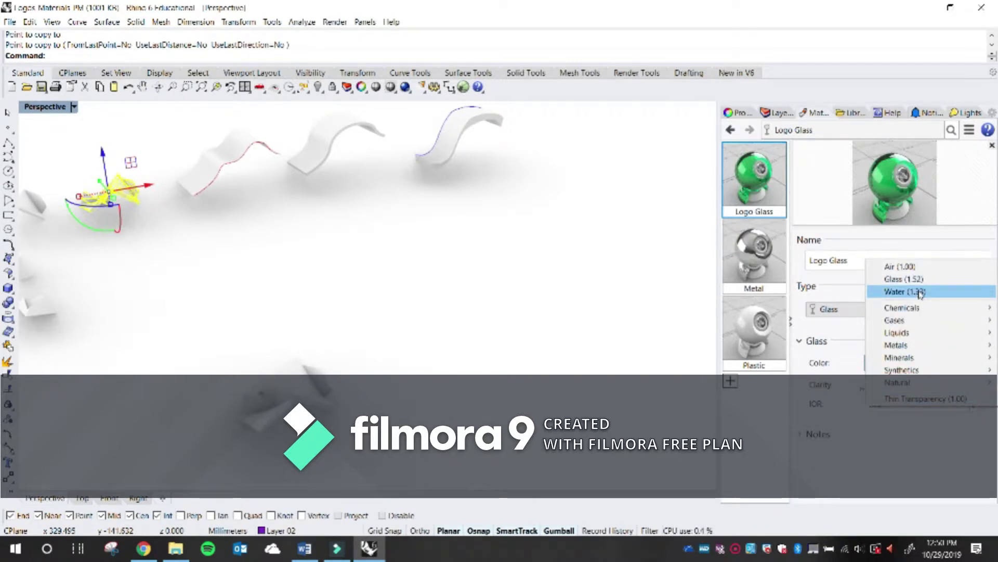
{"action": "left_click", "coordinate": [904, 278]}
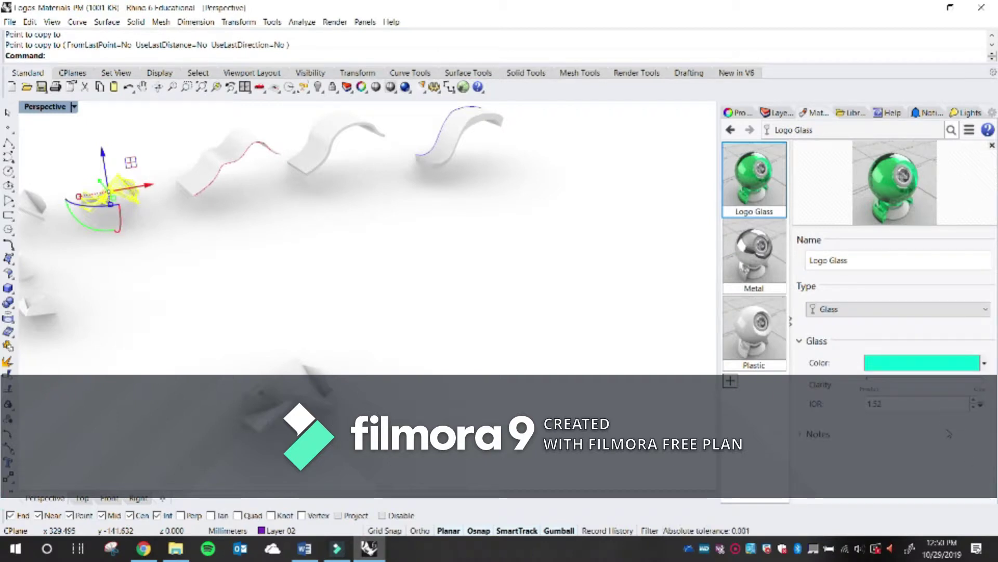
{"action": "left_click", "coordinate": [980, 403]}
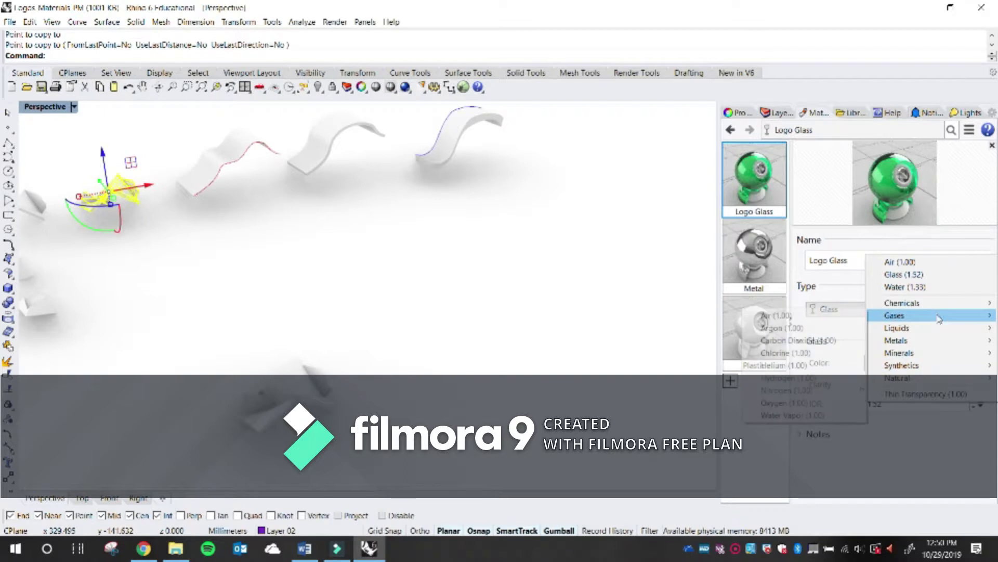
{"action": "mouse_move", "coordinate": [930, 328]}
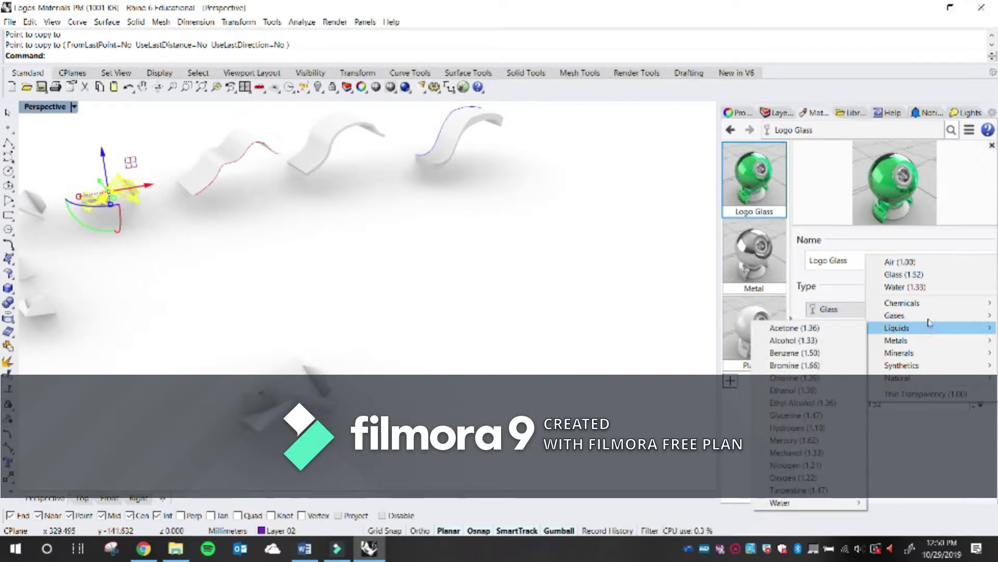
{"action": "left_click", "coordinate": [903, 274]}
{"action": "left_click", "coordinate": [982, 407]}
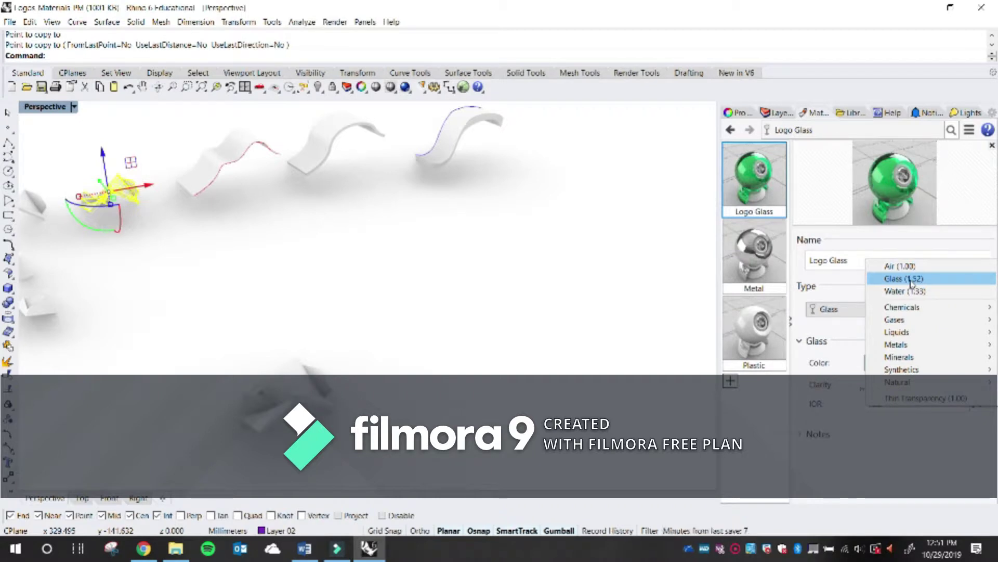
{"action": "mouse_move", "coordinate": [910, 311]}
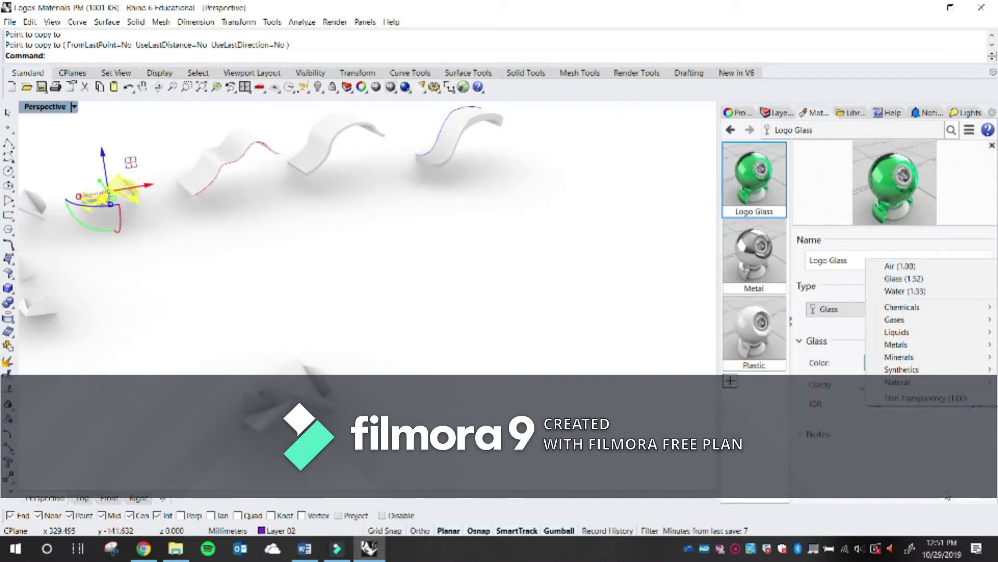
{"action": "left_click", "coordinate": [894, 403]}
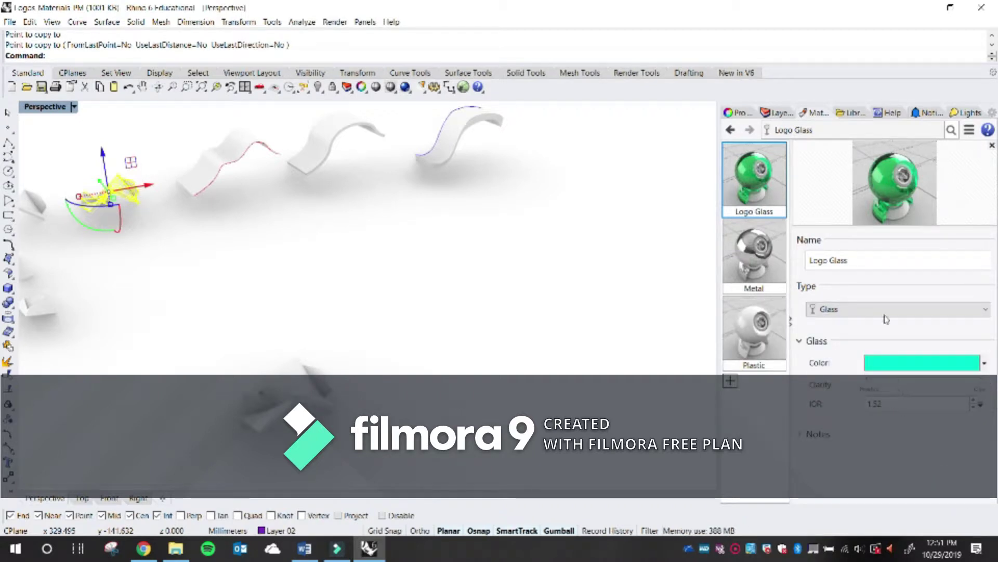
Set the Metal material's color to a saturated bright green
{"action": "left_click", "coordinate": [764, 258]}
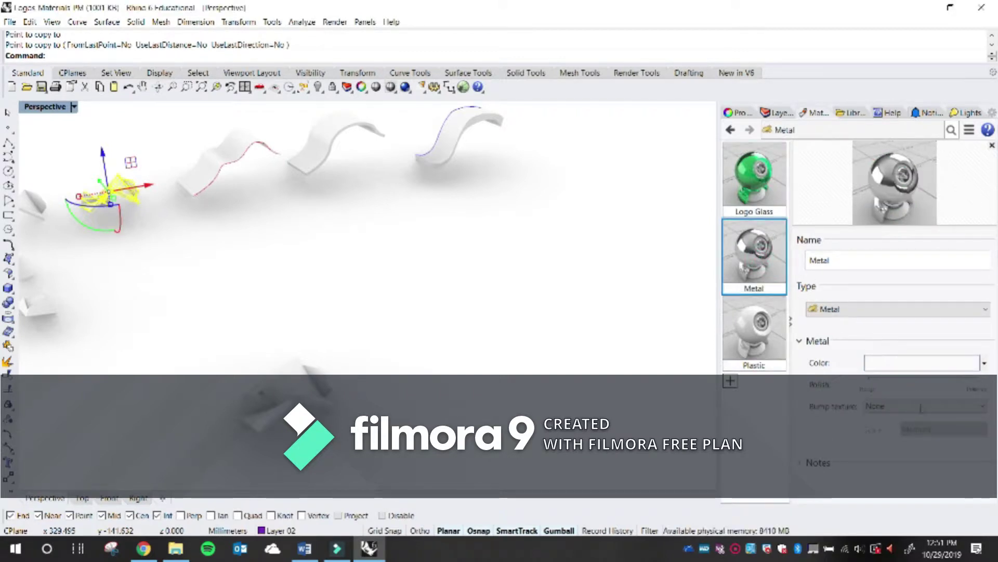
{"action": "key", "text": "Up"}
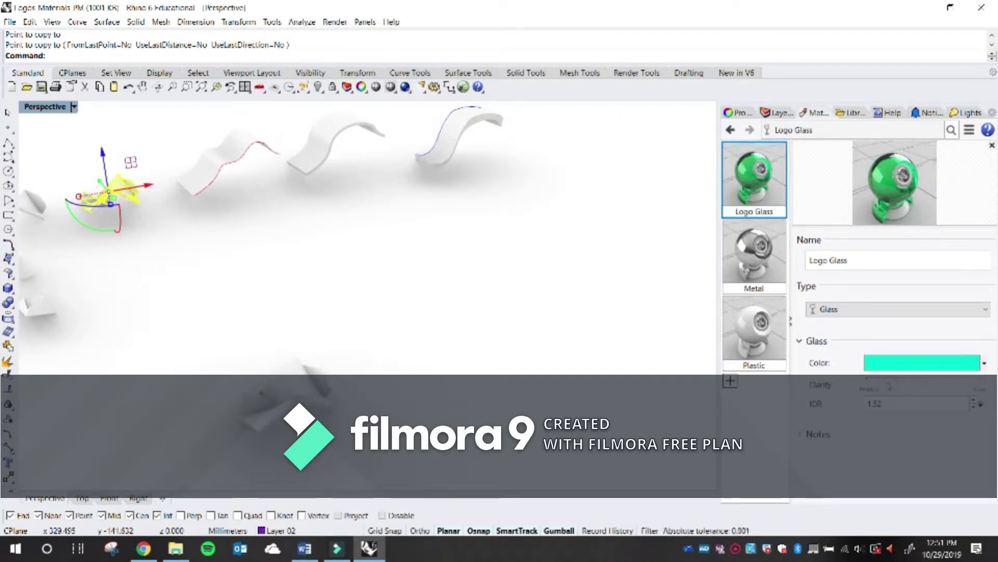
{"action": "left_click", "coordinate": [757, 264]}
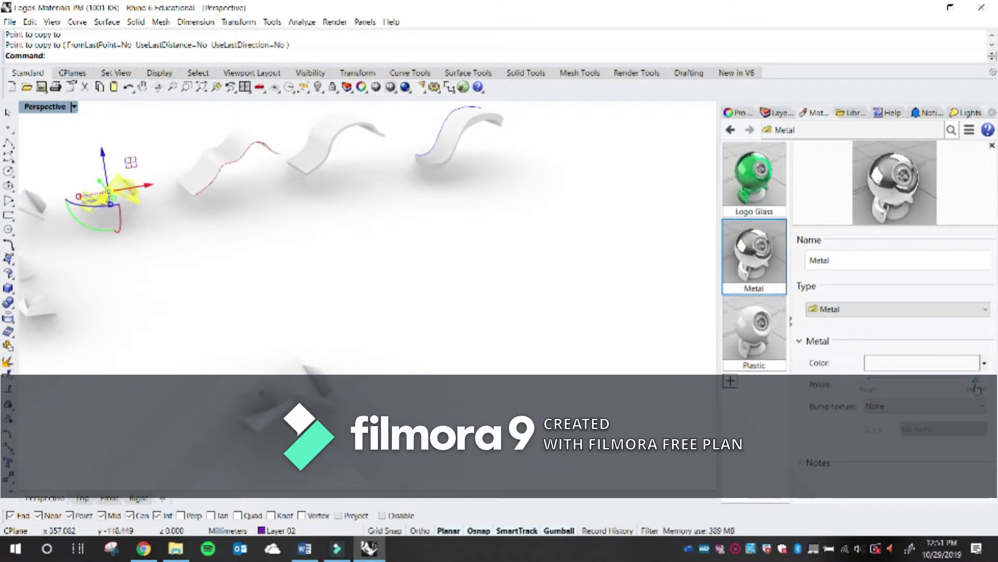
{"action": "left_click", "coordinate": [947, 363]}
{"action": "left_click", "coordinate": [789, 121]}
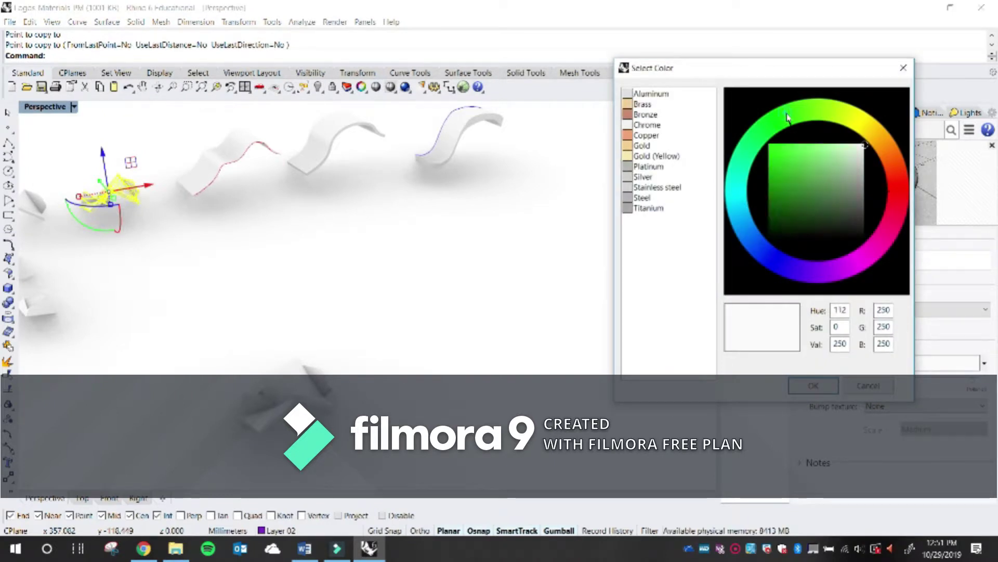
{"action": "left_click", "coordinate": [816, 385]}
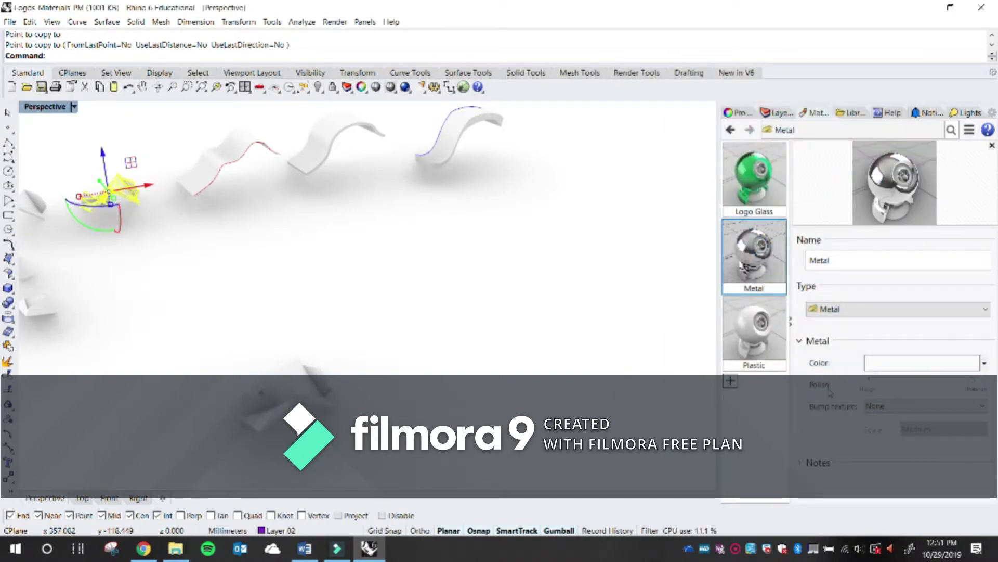
{"action": "left_click", "coordinate": [926, 363]}
{"action": "left_click", "coordinate": [790, 121]}
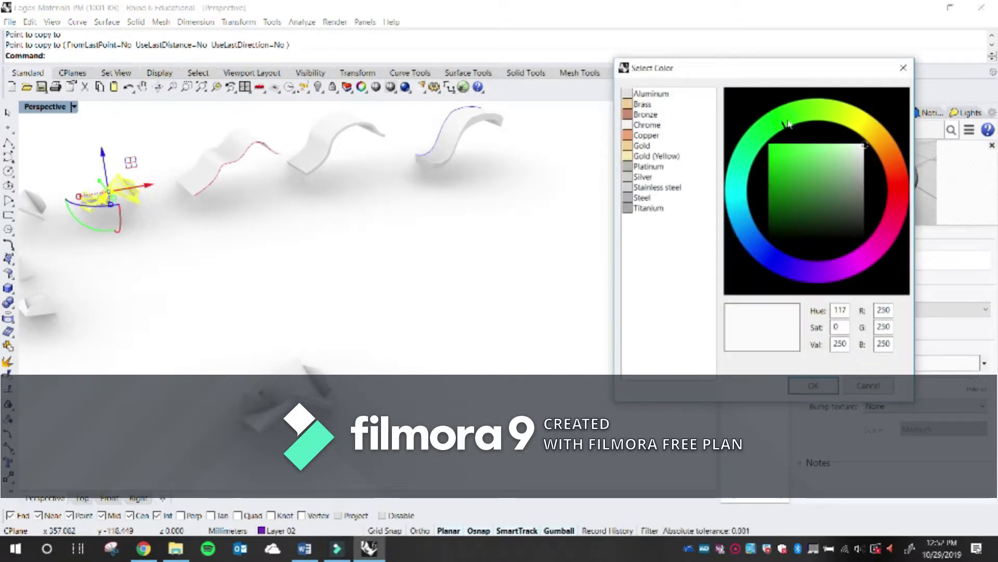
{"action": "left_click", "coordinate": [783, 151]}
{"action": "left_click", "coordinate": [813, 385]}
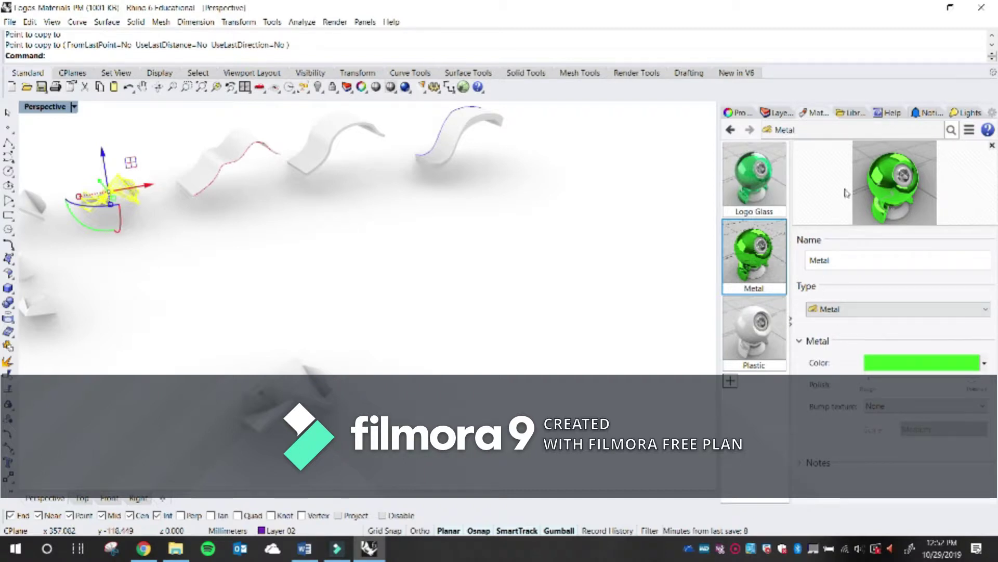
Apply the Hatch bump texture to the Metal material and lower its polish to roughly a third of the range
{"action": "left_click", "coordinate": [926, 405]}
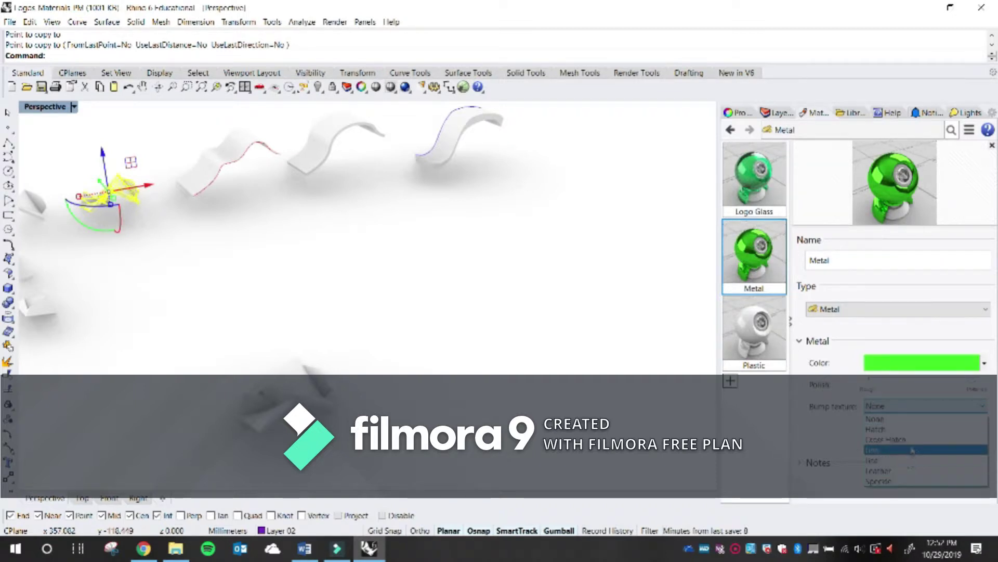
{"action": "left_click", "coordinate": [906, 429]}
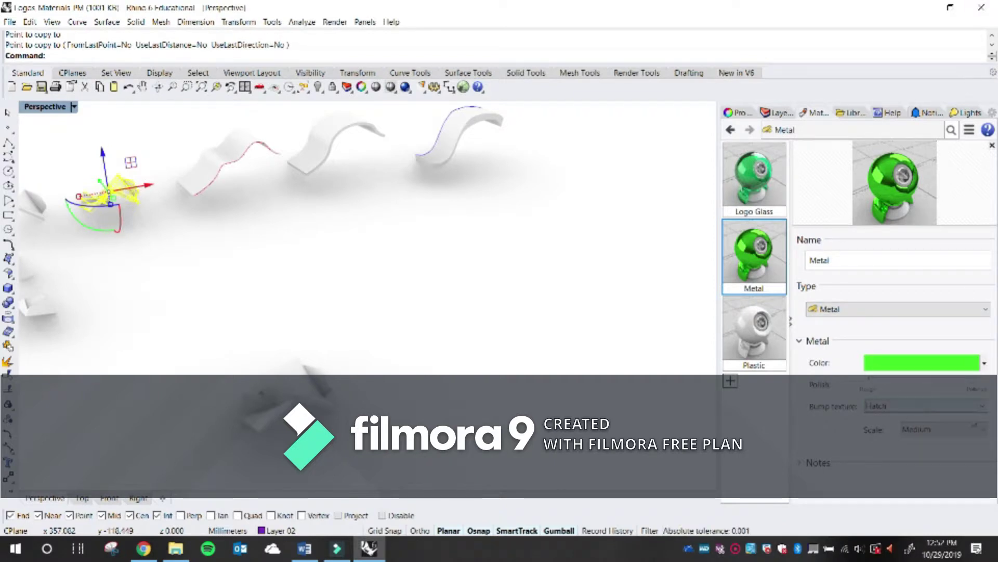
{"action": "left_click_drag", "start_coordinate": [972, 388], "coordinate": [893, 383]}
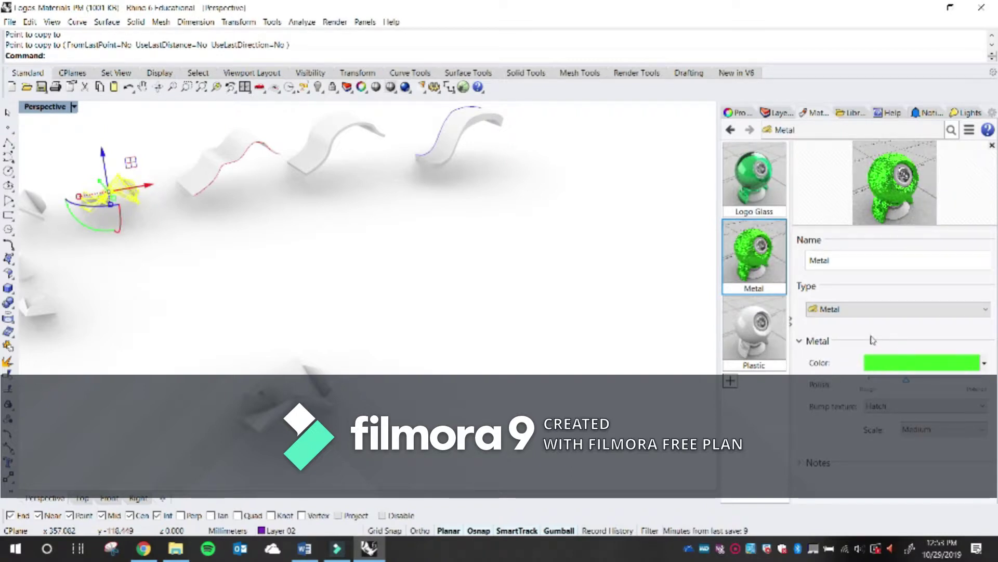
Set the Plastic material's color to a magenta pink and adjust its reflectivity to a low level
{"action": "left_click", "coordinate": [763, 320]}
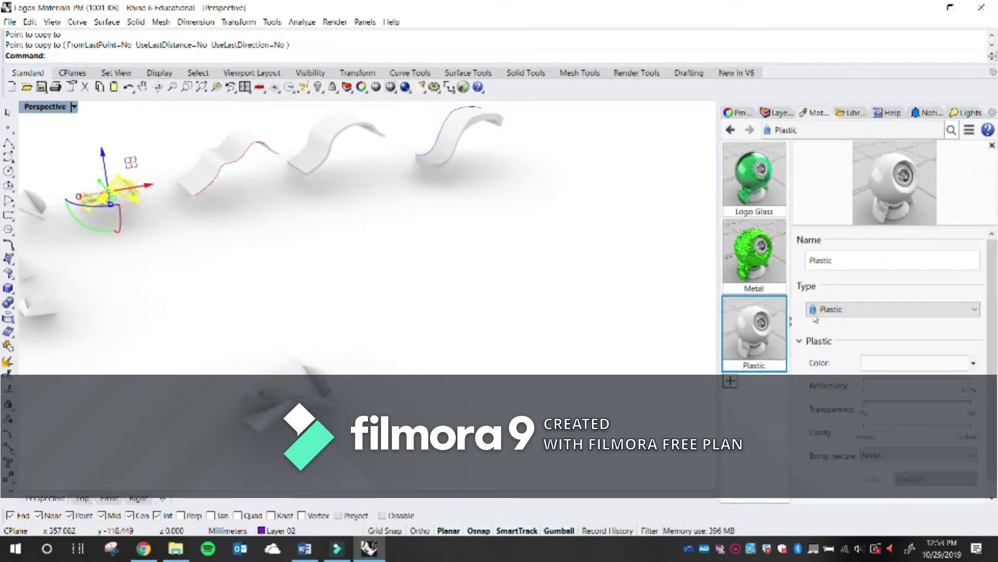
{"action": "left_click", "coordinate": [914, 364]}
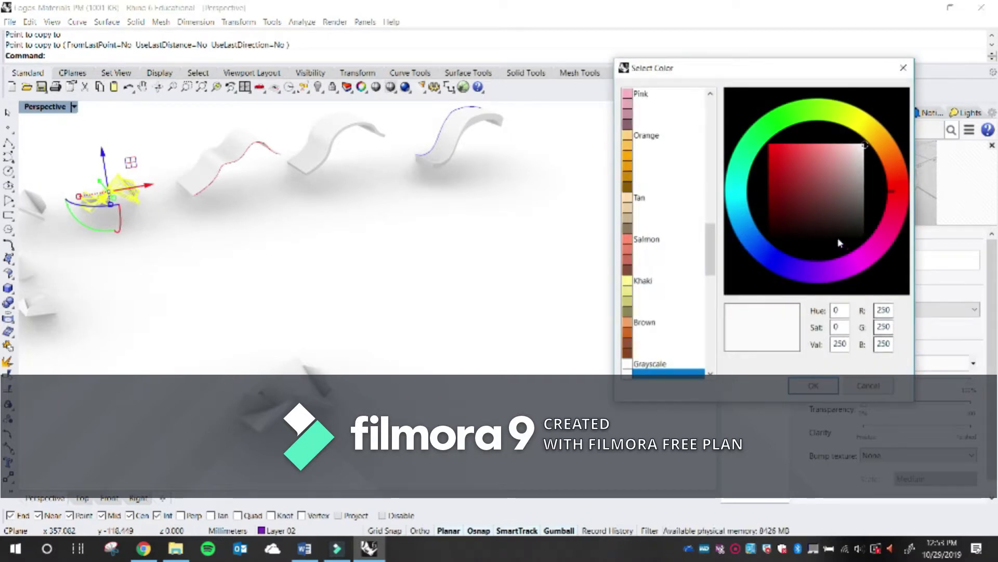
{"action": "left_click", "coordinate": [883, 227]}
{"action": "left_click", "coordinate": [794, 158]}
{"action": "left_click", "coordinate": [801, 155]}
{"action": "left_click", "coordinate": [813, 385]}
{"action": "left_click_drag", "start_coordinate": [861, 382], "coordinate": [886, 385]}
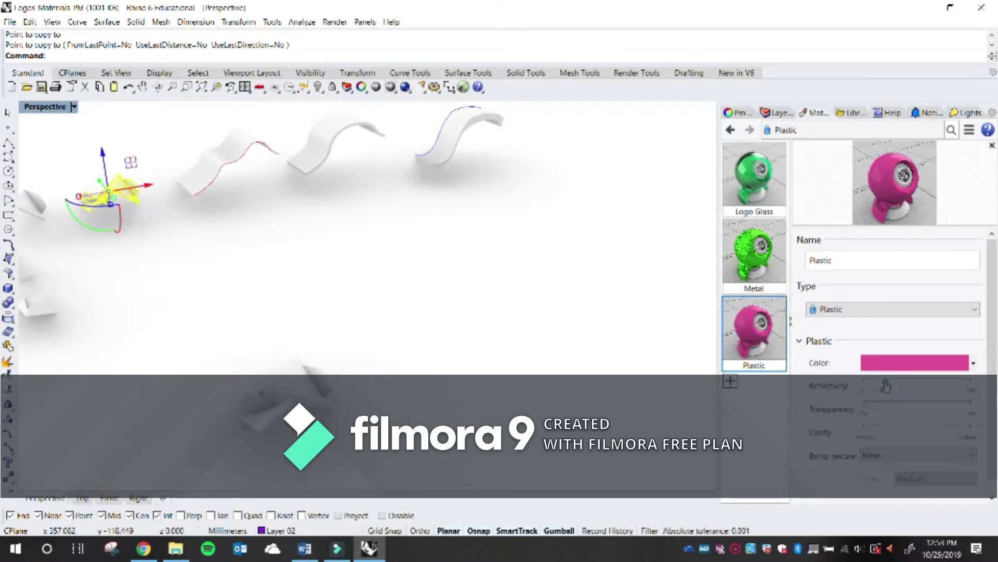
{"action": "left_click_drag", "start_coordinate": [886, 385], "coordinate": [874, 381]}
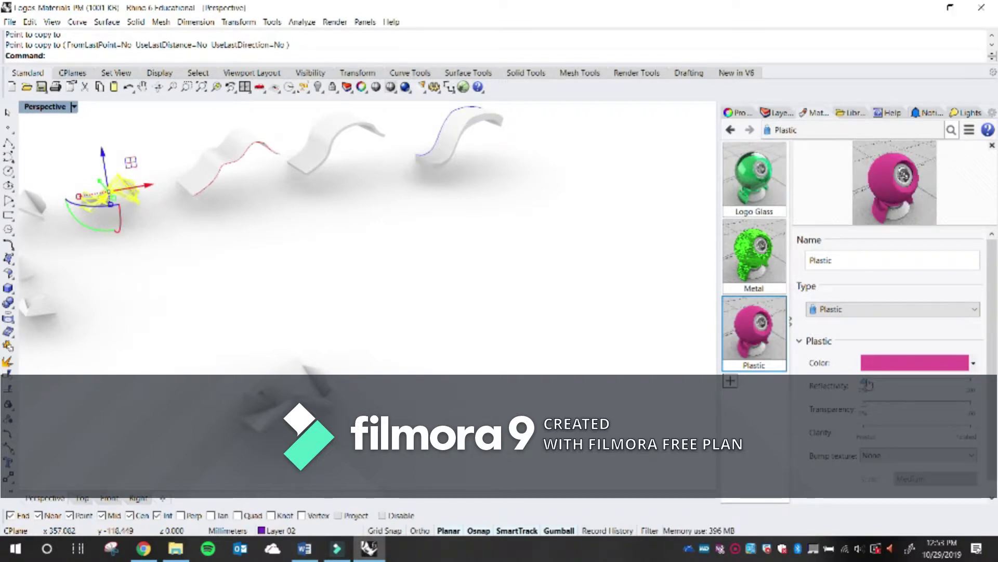
Raise the Plastic material's reflectivity to 100%, its transparency to roughly two thirds and its clarity to about mid-range
{"action": "left_click_drag", "start_coordinate": [866, 385], "coordinate": [968, 394]}
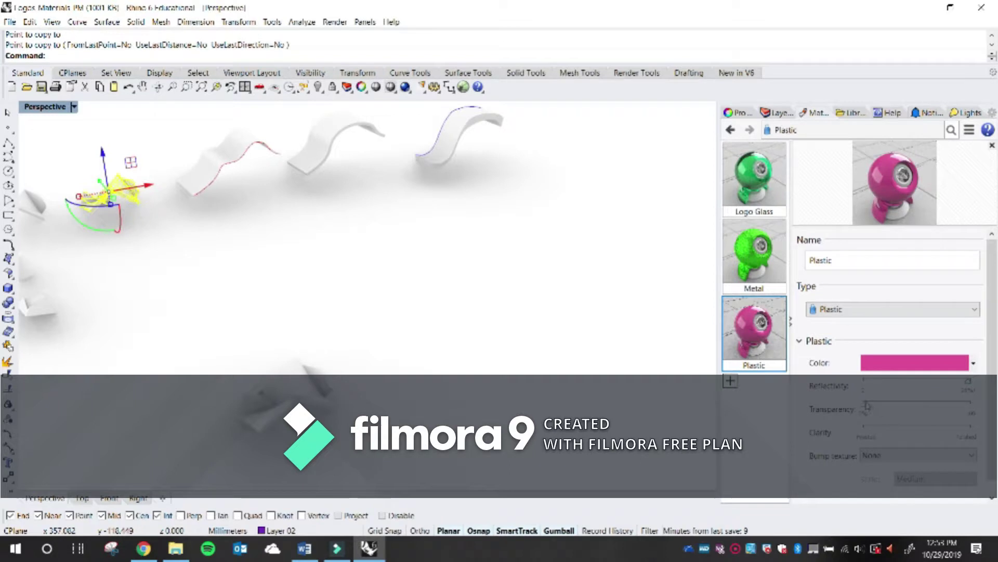
{"action": "left_click_drag", "start_coordinate": [865, 408], "coordinate": [914, 409]}
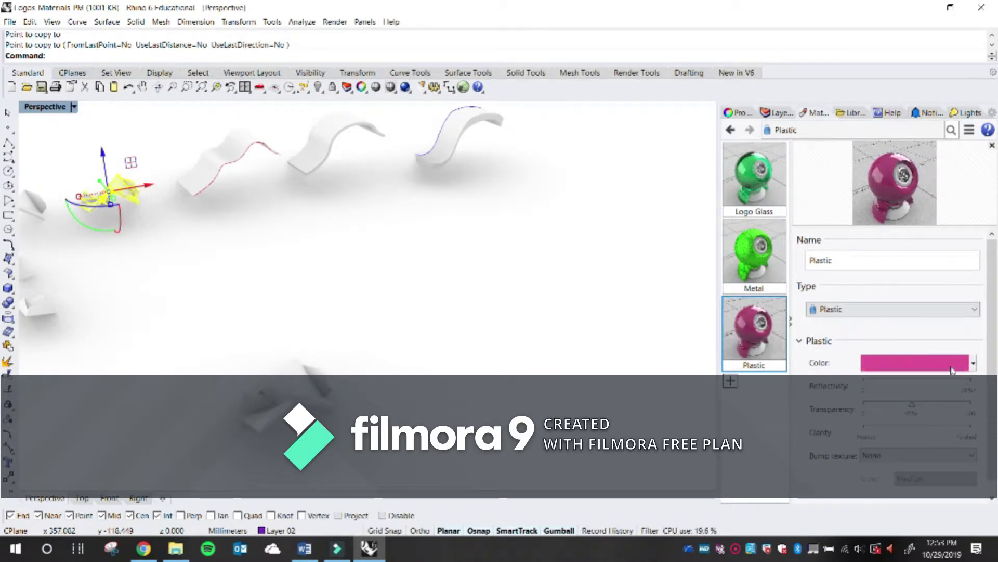
{"action": "left_click_drag", "start_coordinate": [912, 410], "coordinate": [917, 429]}
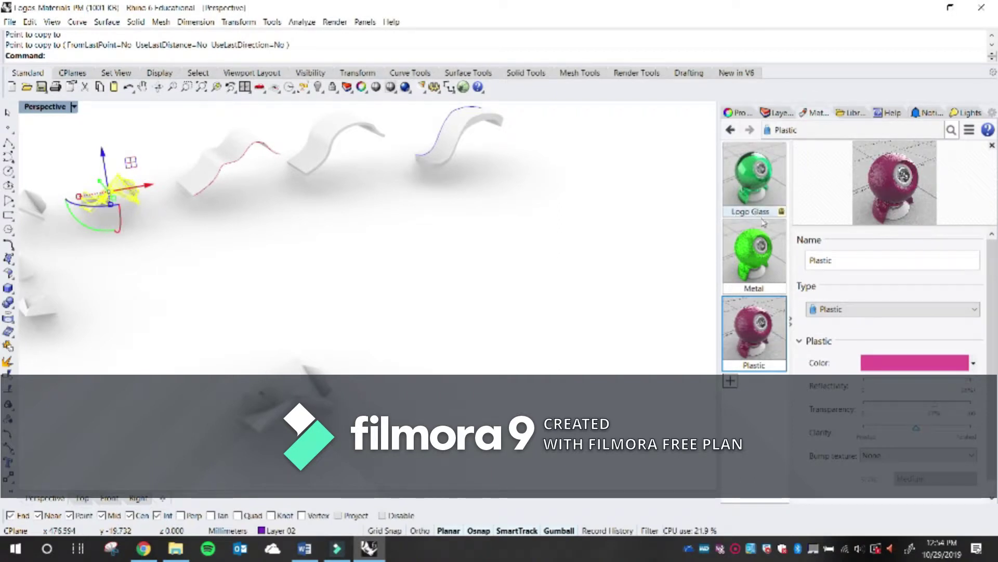
Add a new Plaster material and set its color to a pale cream
{"action": "left_click", "coordinate": [730, 381]}
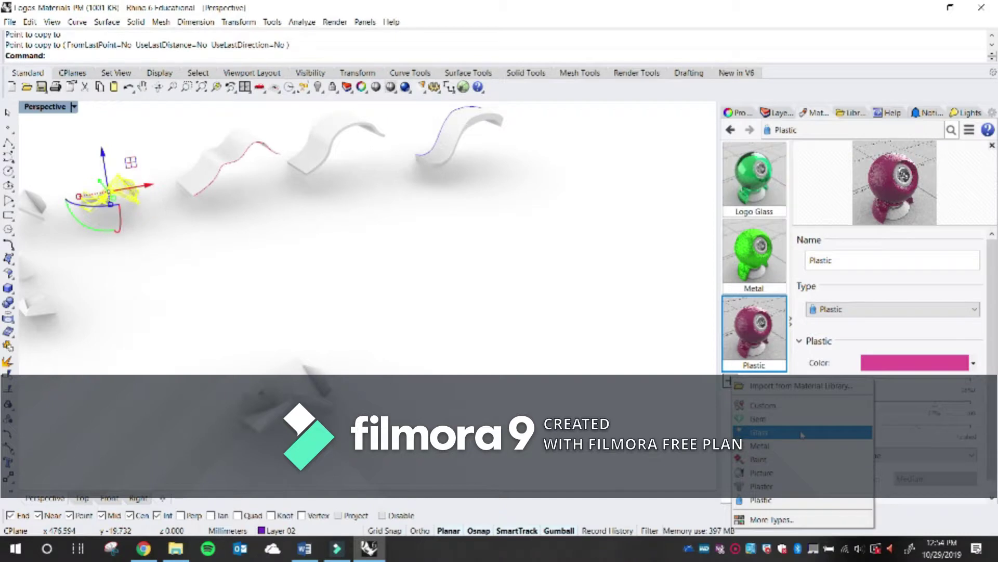
{"action": "left_click", "coordinate": [800, 489]}
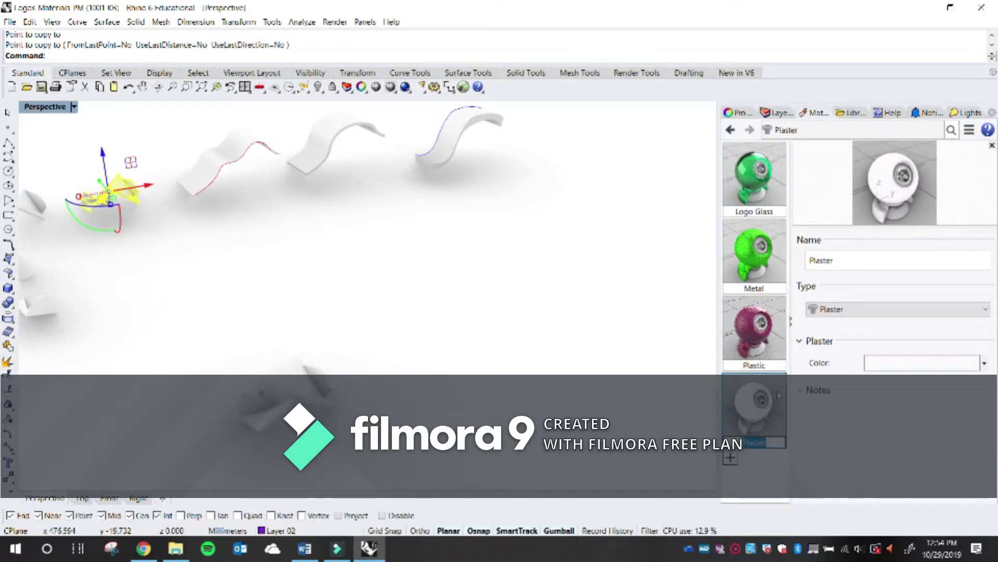
{"action": "left_click", "coordinate": [958, 362]}
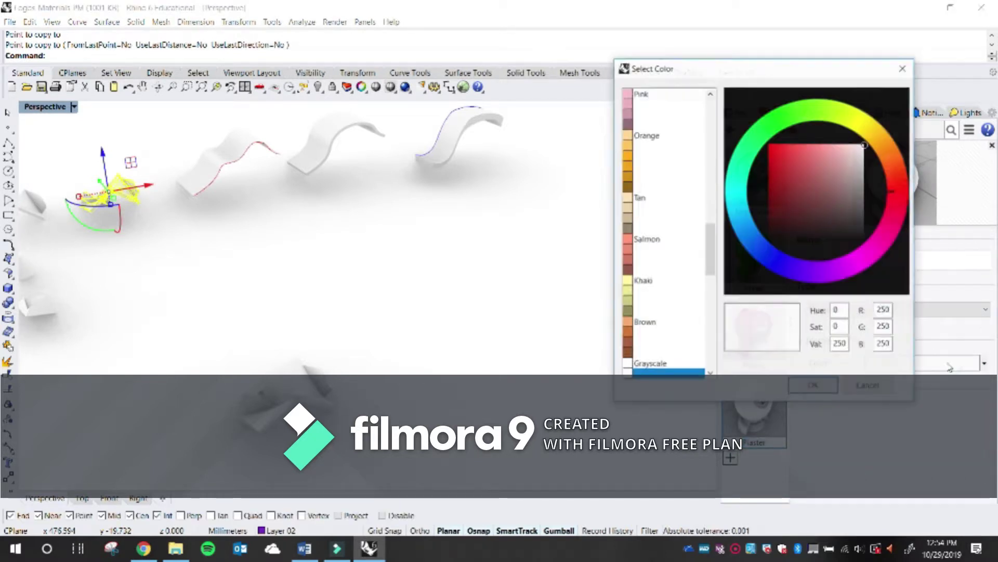
{"action": "left_click_drag", "start_coordinate": [860, 151], "coordinate": [858, 152]}
{"action": "left_click", "coordinate": [859, 131]}
{"action": "left_click", "coordinate": [832, 385]}
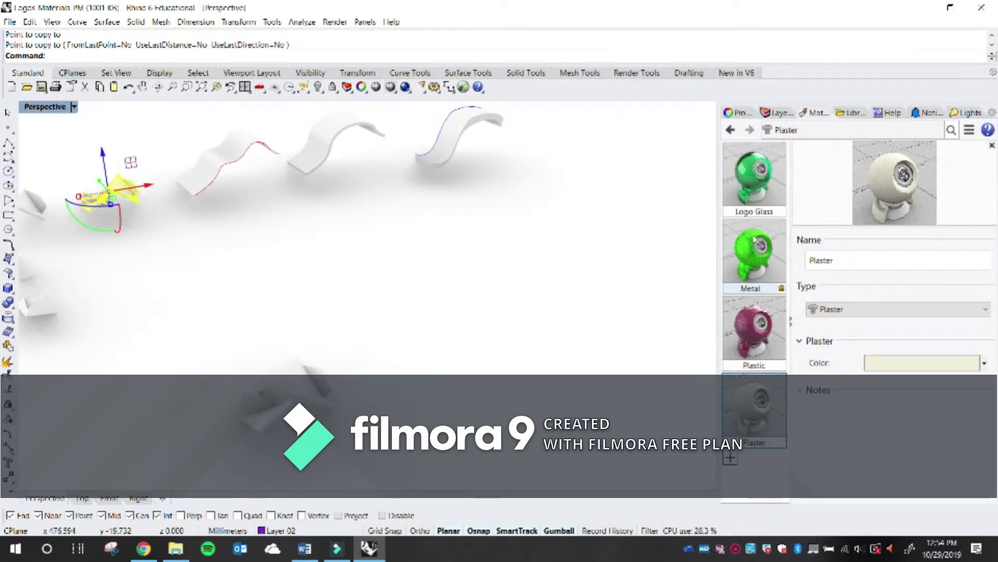
Raise the Logo Glass clarity toward the clear end and review the Metal, Plastic and Plaster material settings
{"action": "left_click", "coordinate": [766, 195]}
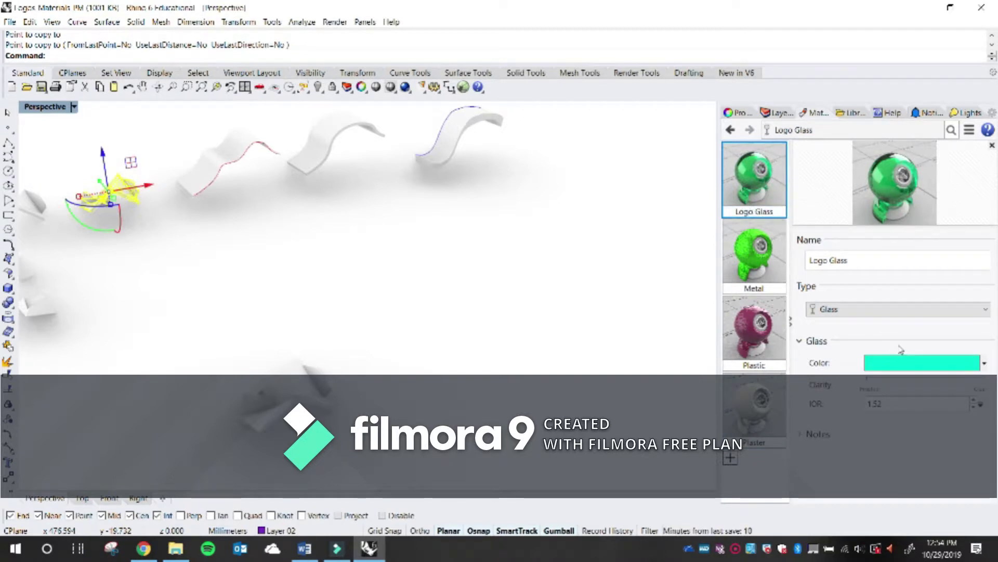
{"action": "left_click", "coordinate": [978, 379]}
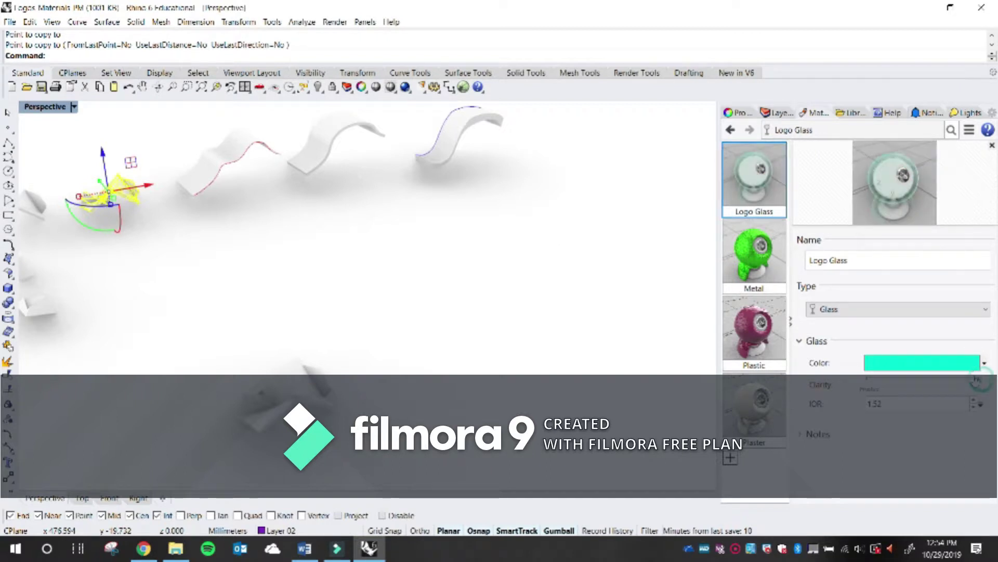
{"action": "left_click", "coordinate": [781, 274]}
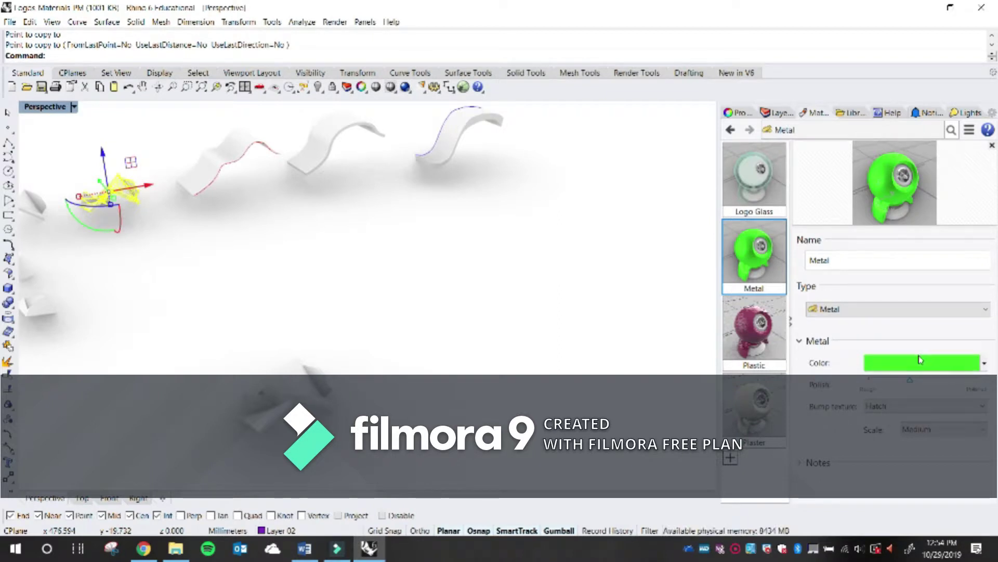
{"action": "left_click", "coordinate": [777, 202]}
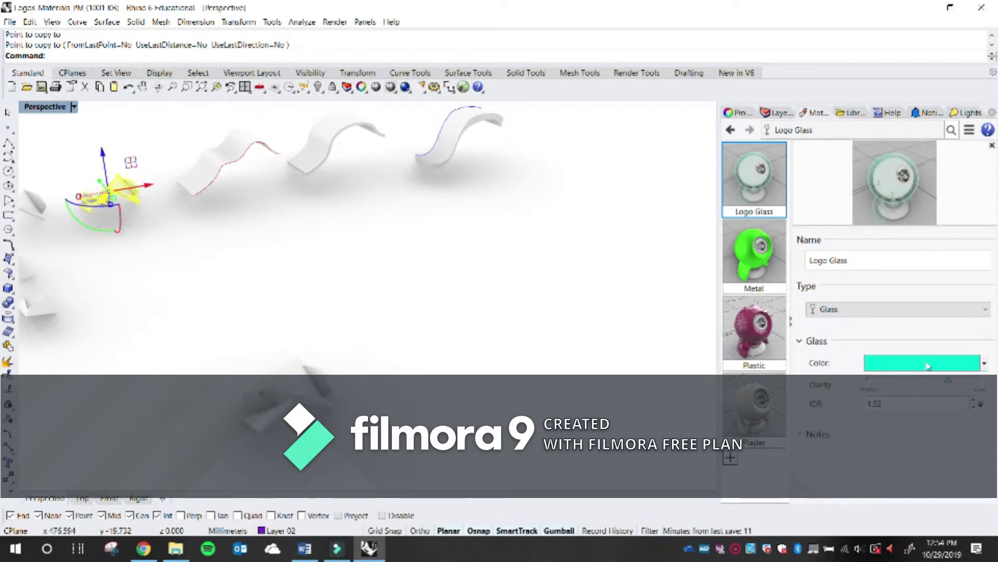
{"action": "left_click", "coordinate": [766, 320]}
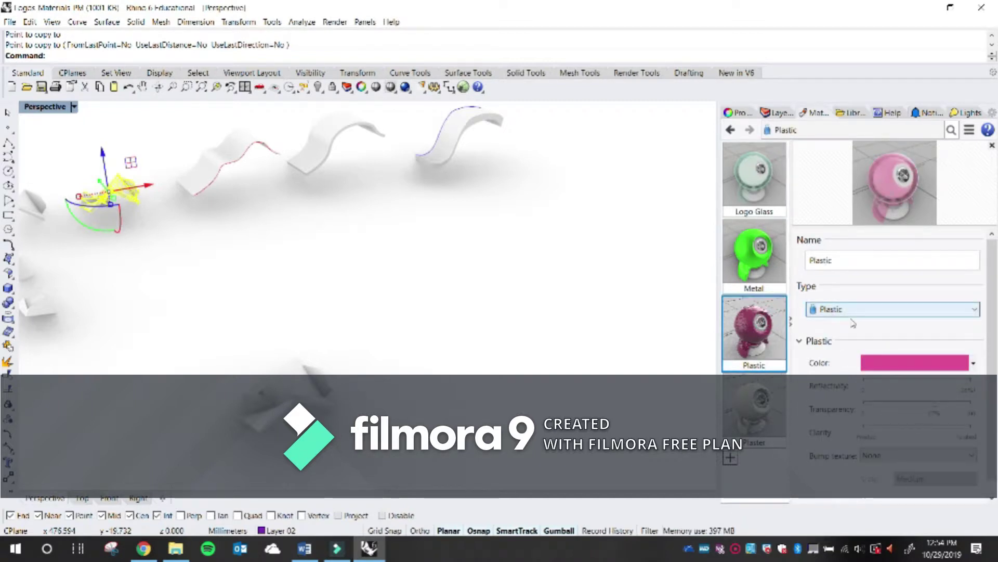
{"action": "left_click", "coordinate": [780, 406]}
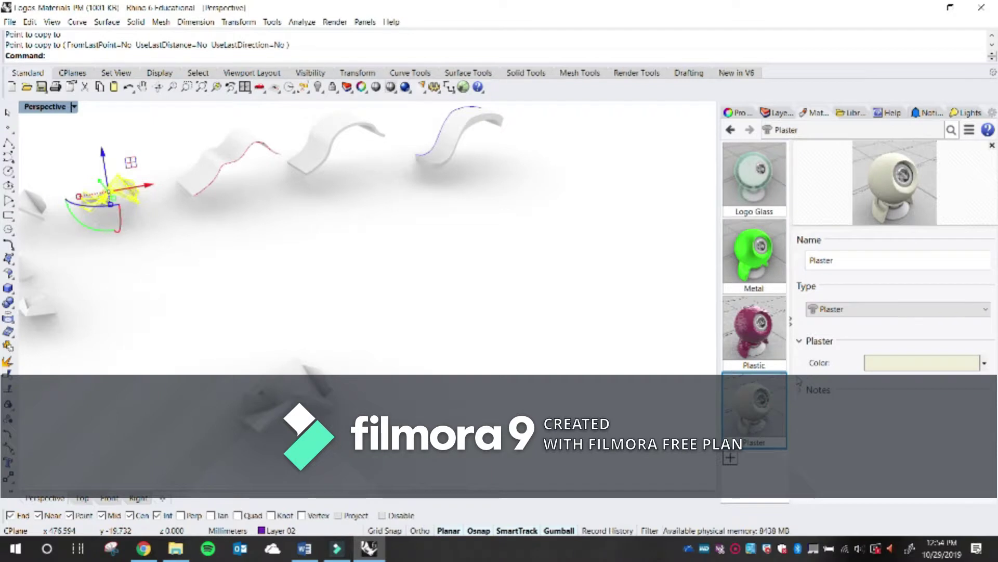
{"action": "left_click", "coordinate": [737, 547]}
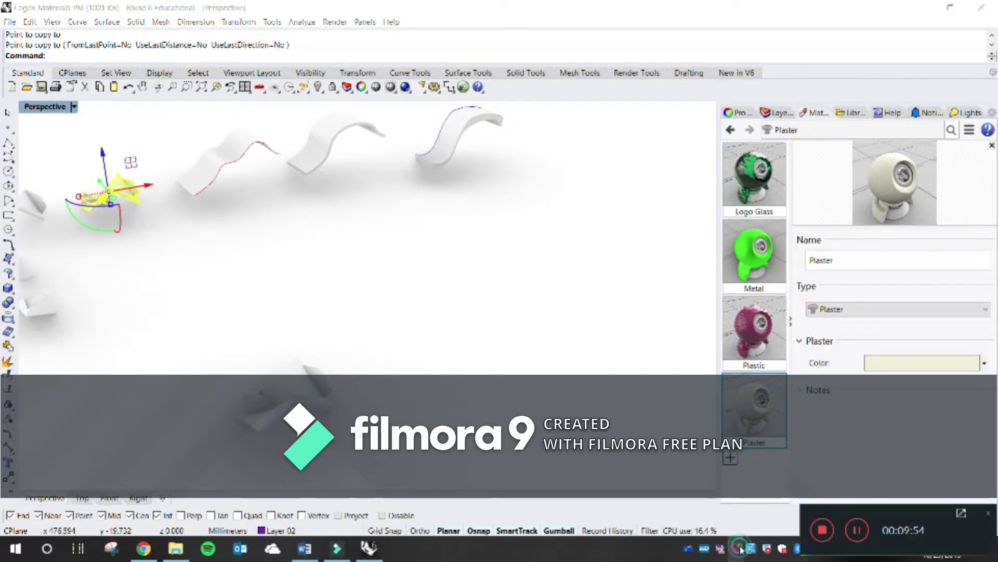
{"action": "left_click", "coordinate": [857, 530]}
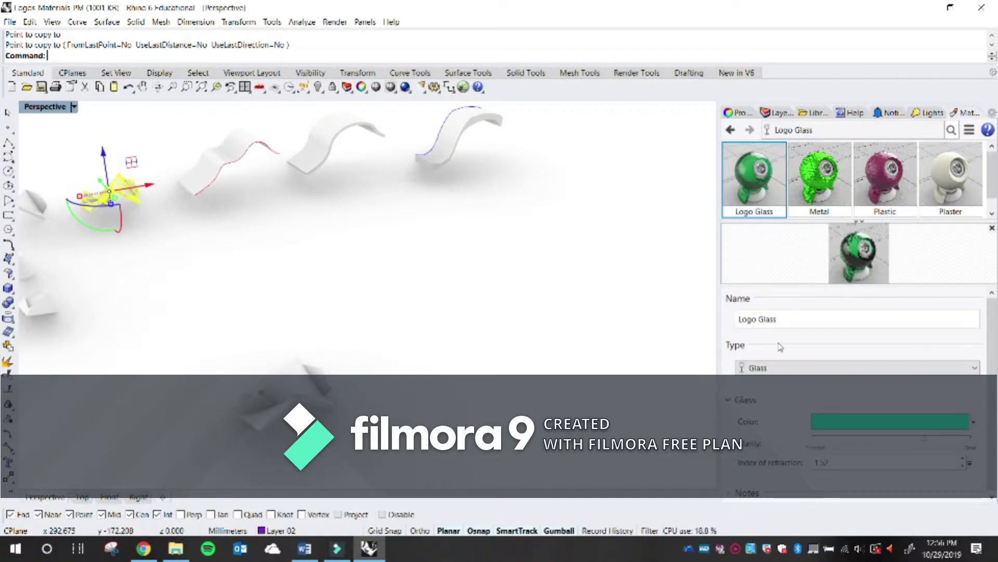
Switch the materials display to the Horizontal Layout so the thumbnails sit beside the material settings
{"action": "left_click", "coordinate": [969, 130]}
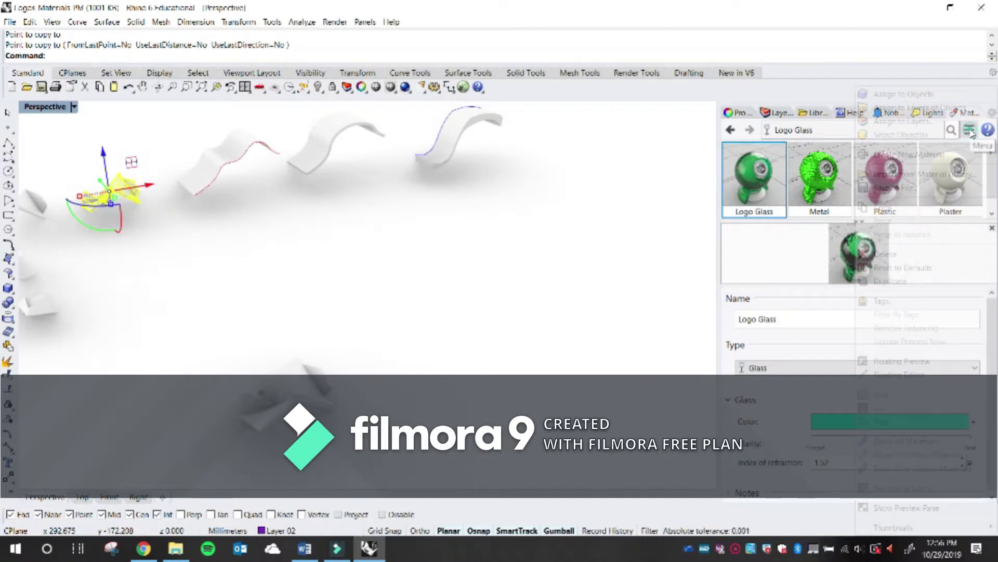
{"action": "left_click", "coordinate": [848, 77]}
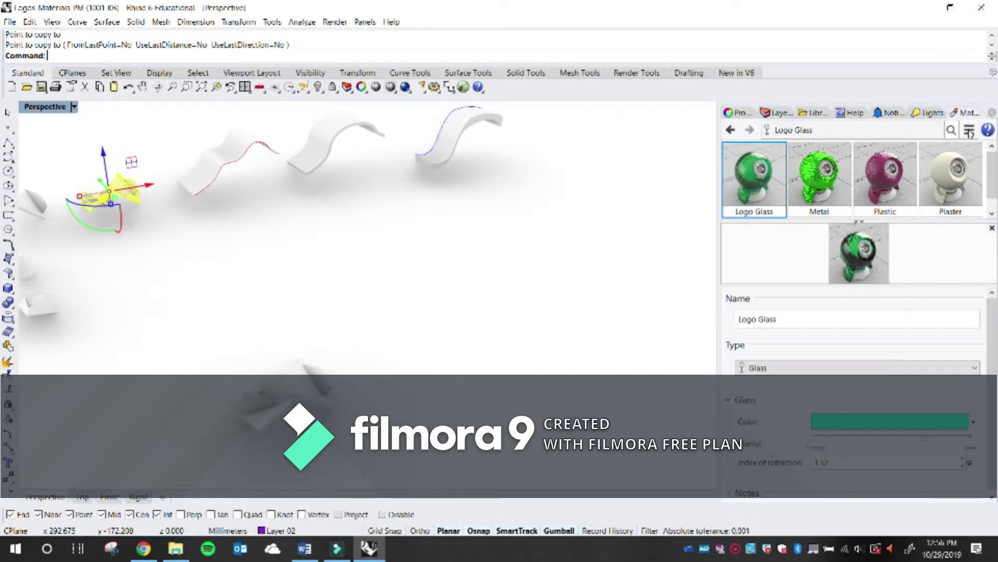
{"action": "left_click", "coordinate": [970, 130]}
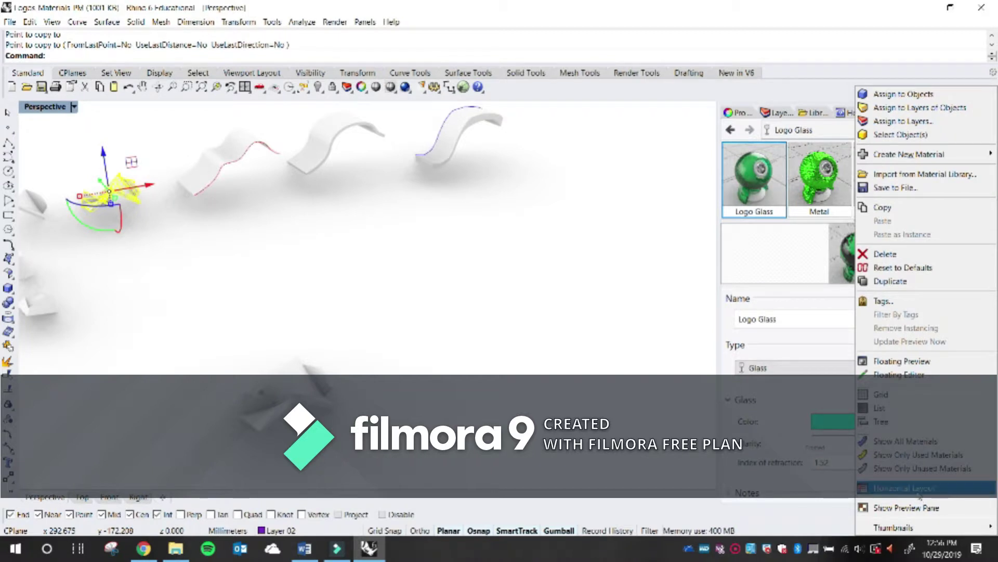
{"action": "left_click", "coordinate": [919, 491]}
{"action": "left_click", "coordinate": [970, 131]}
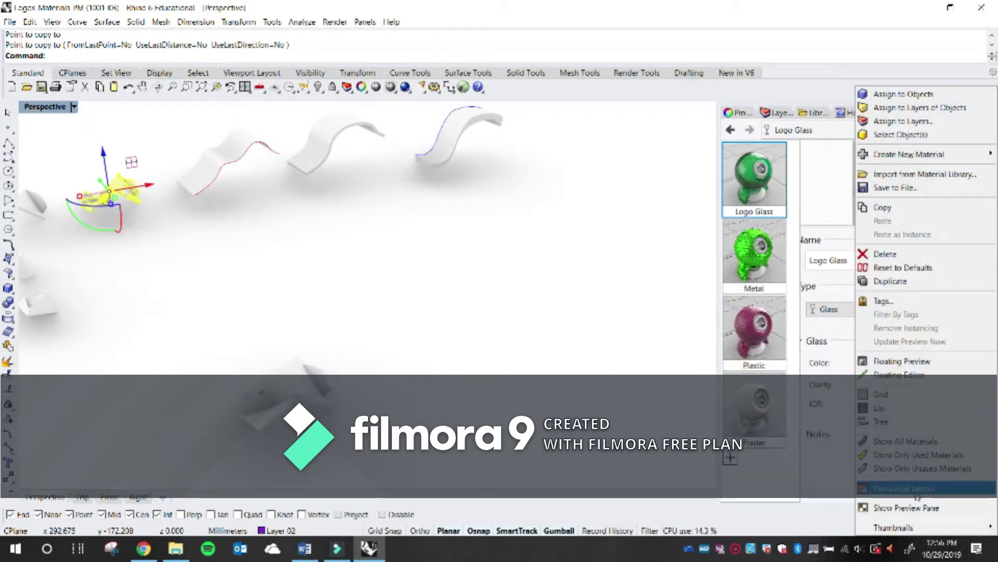
{"action": "left_click", "coordinate": [898, 494]}
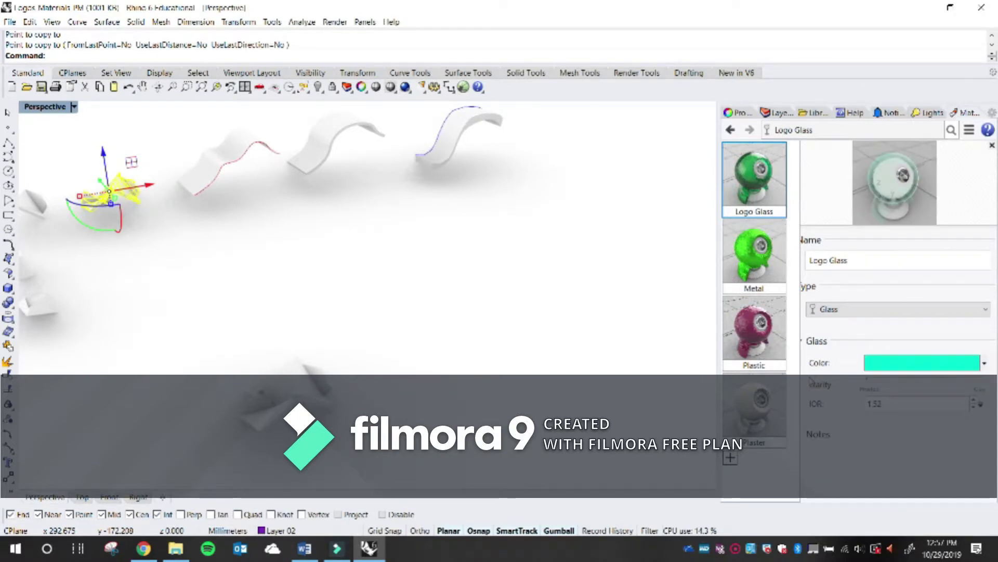
Try the List and Tree displays for the materials, and return to the Grid display
{"action": "left_click", "coordinate": [969, 130]}
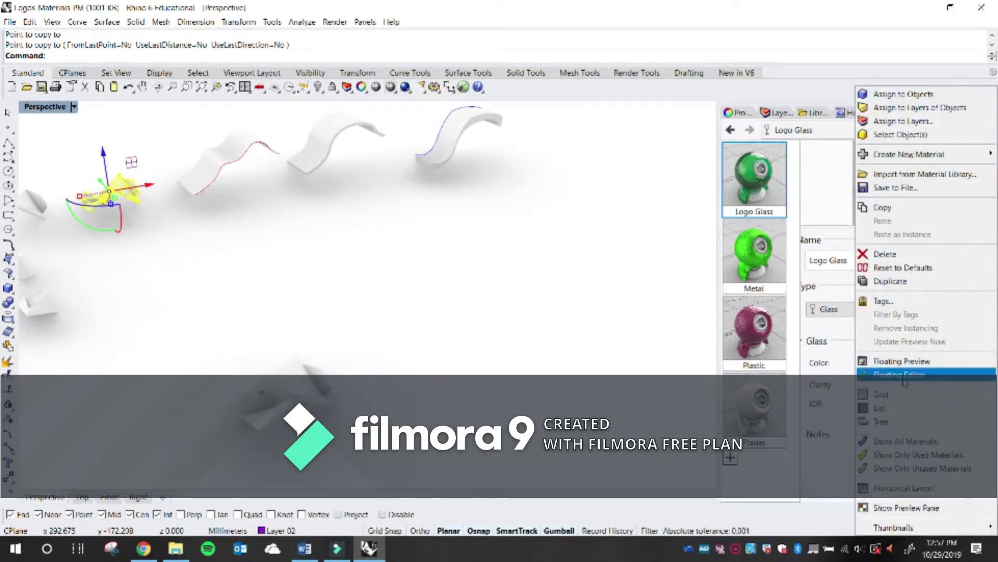
{"action": "left_click", "coordinate": [905, 408]}
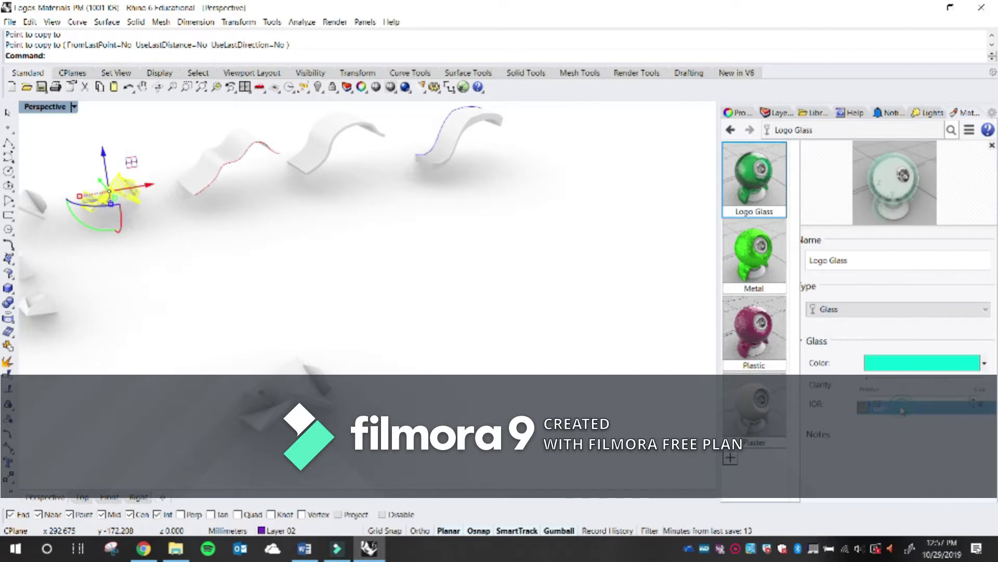
{"action": "left_click", "coordinate": [969, 129]}
{"action": "left_click", "coordinate": [970, 129]}
{"action": "left_click", "coordinate": [970, 129]}
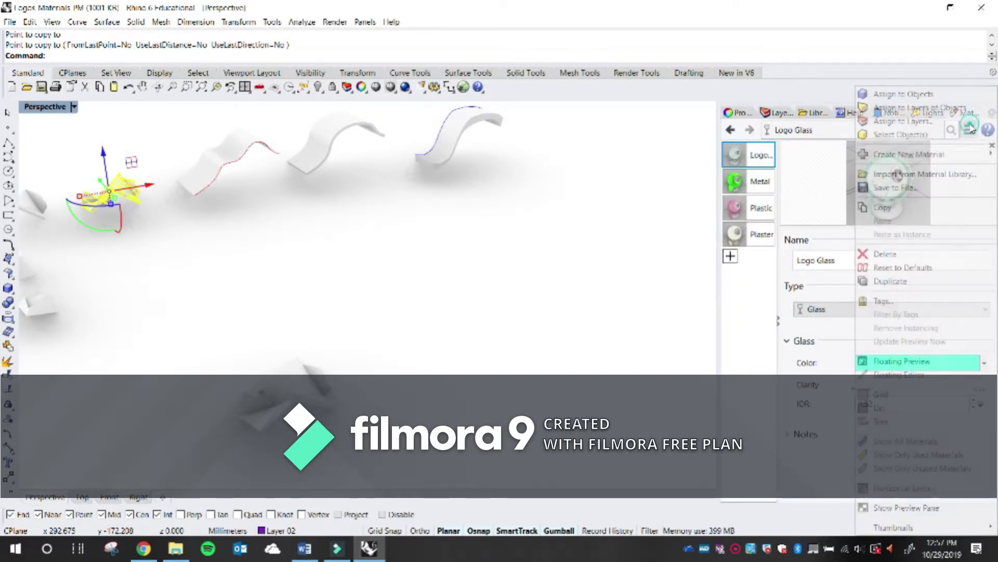
{"action": "left_click", "coordinate": [901, 422]}
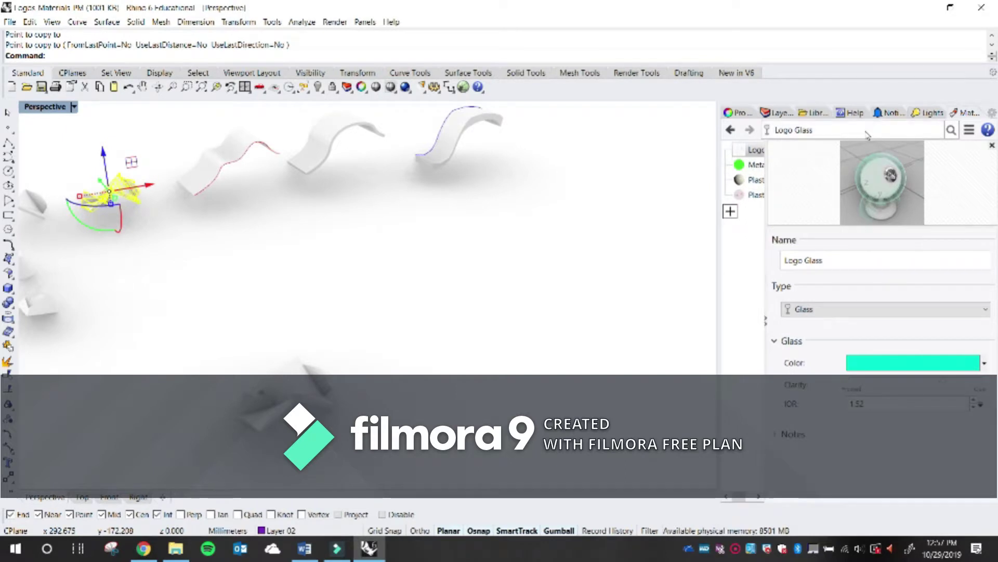
{"action": "left_click", "coordinate": [970, 130]}
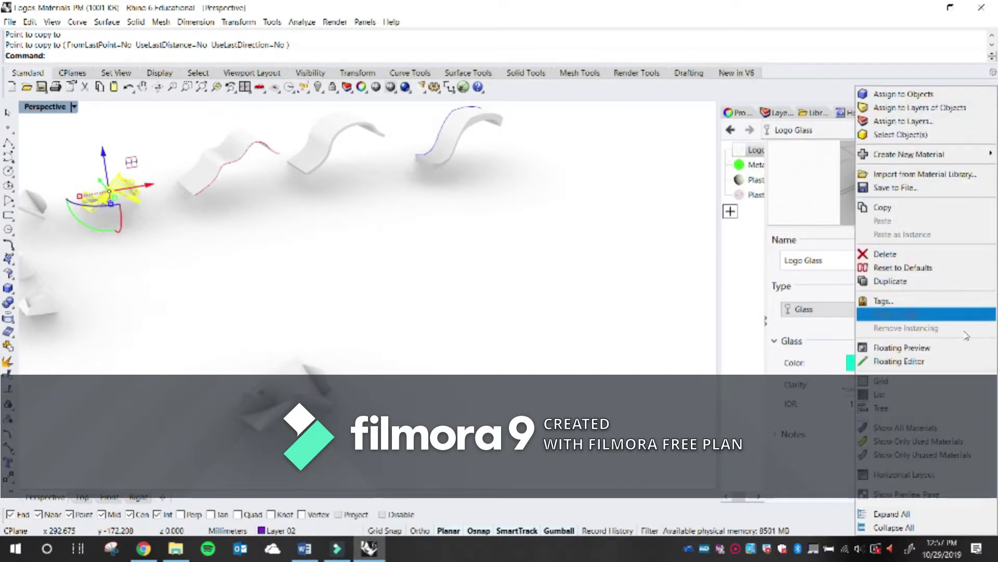
{"action": "left_click", "coordinate": [945, 382]}
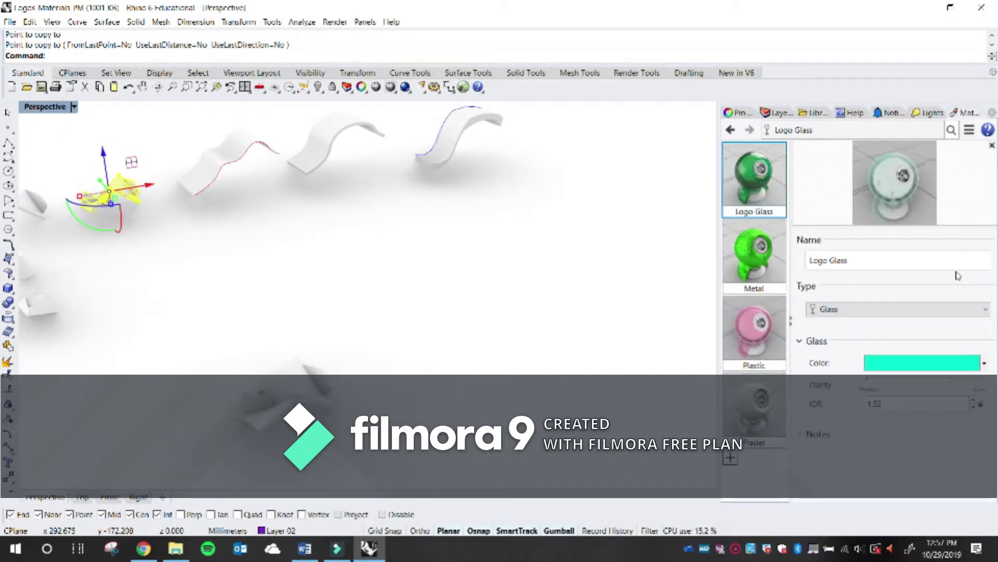
{"action": "left_click", "coordinate": [969, 131]}
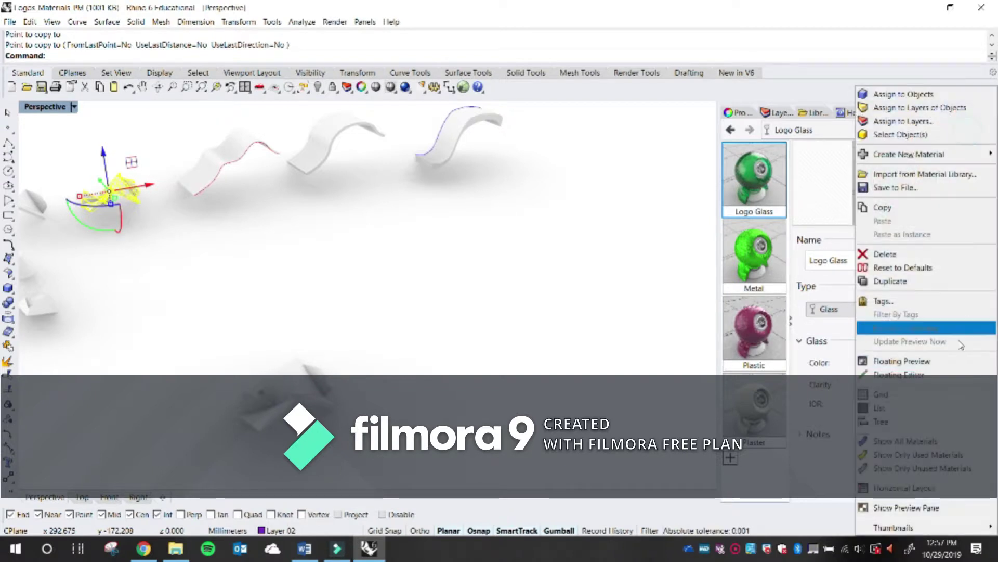
{"action": "left_click", "coordinate": [824, 482]}
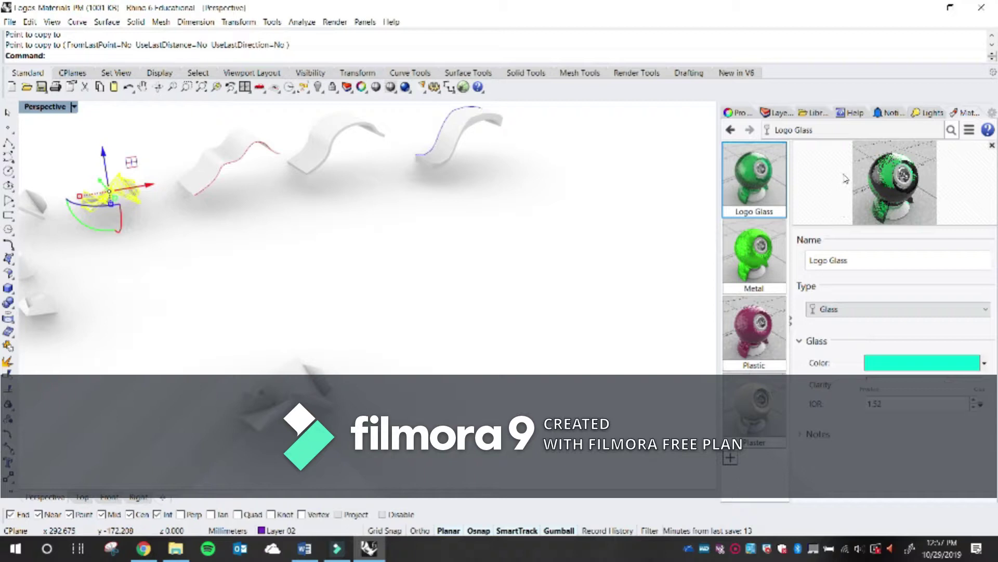
{"action": "left_click", "coordinate": [737, 549]}
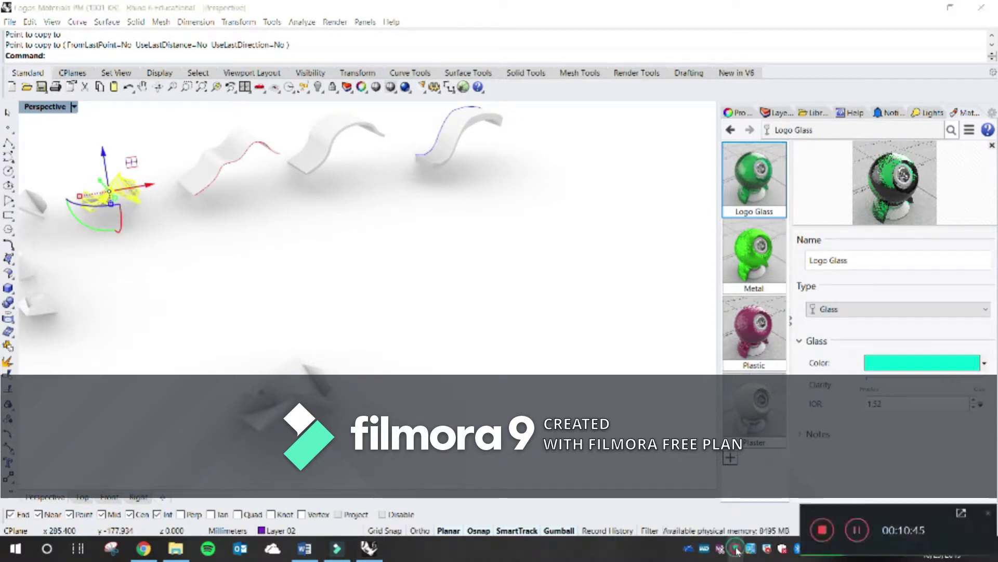
{"action": "left_click", "coordinate": [858, 531]}
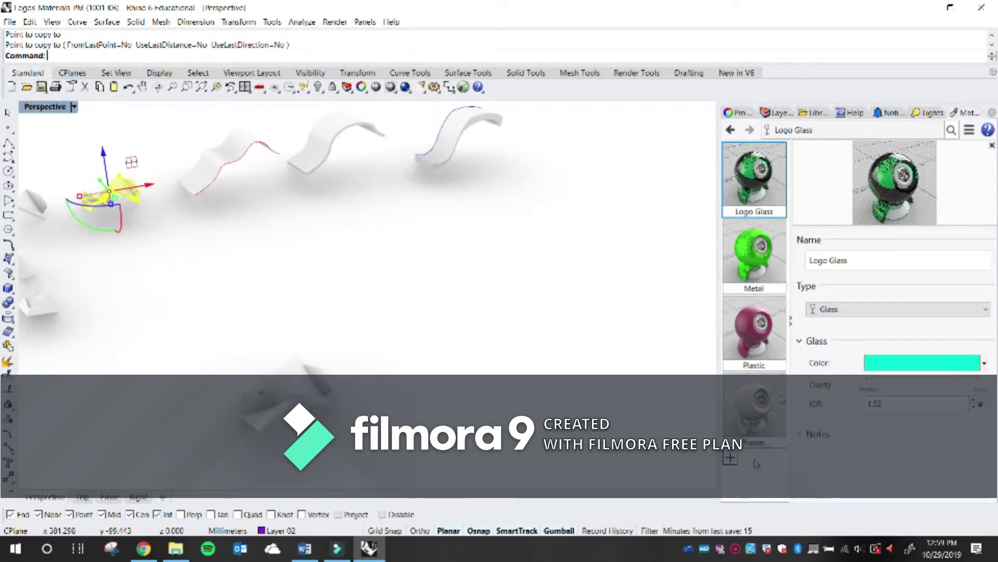
{"action": "left_click", "coordinate": [730, 459]}
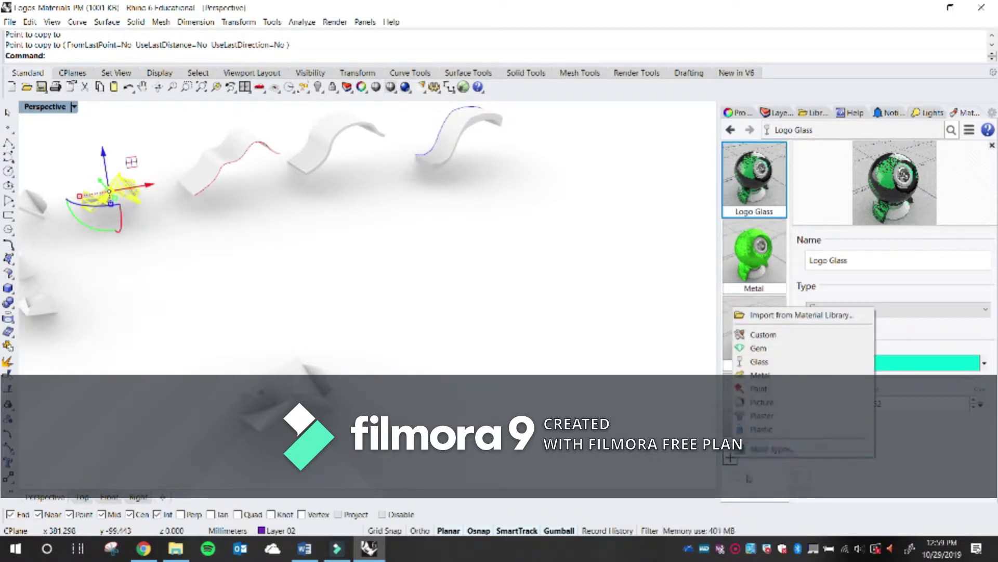
{"action": "left_click", "coordinate": [751, 463]}
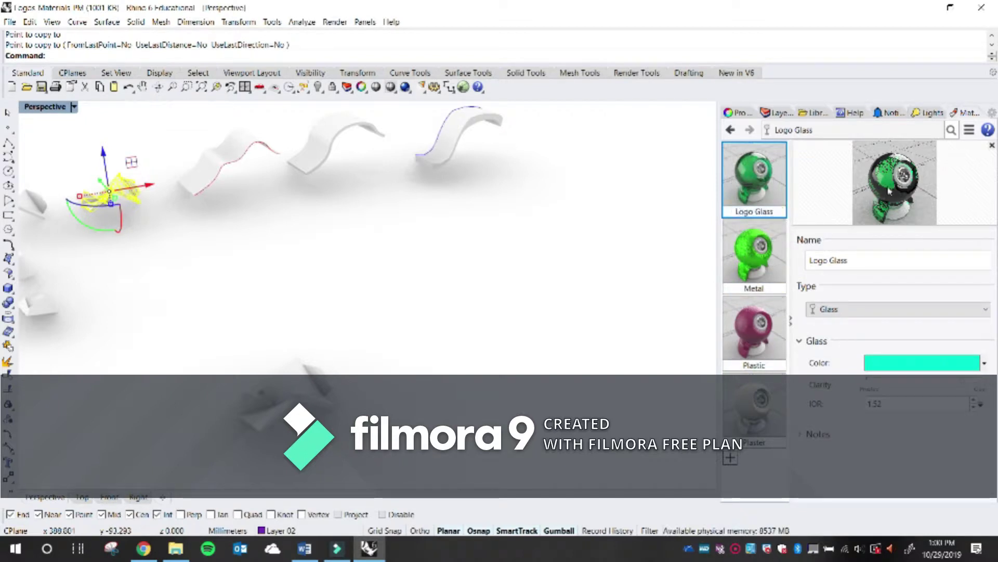
Set the material thumbnails to the Tiny size
{"action": "right_click", "coordinate": [966, 138]}
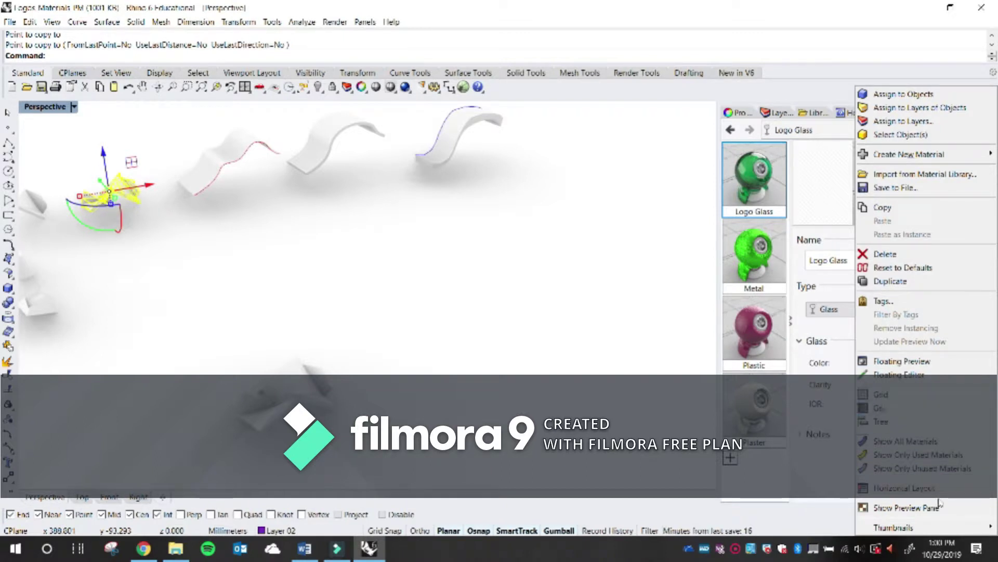
{"action": "mouse_move", "coordinate": [918, 530]}
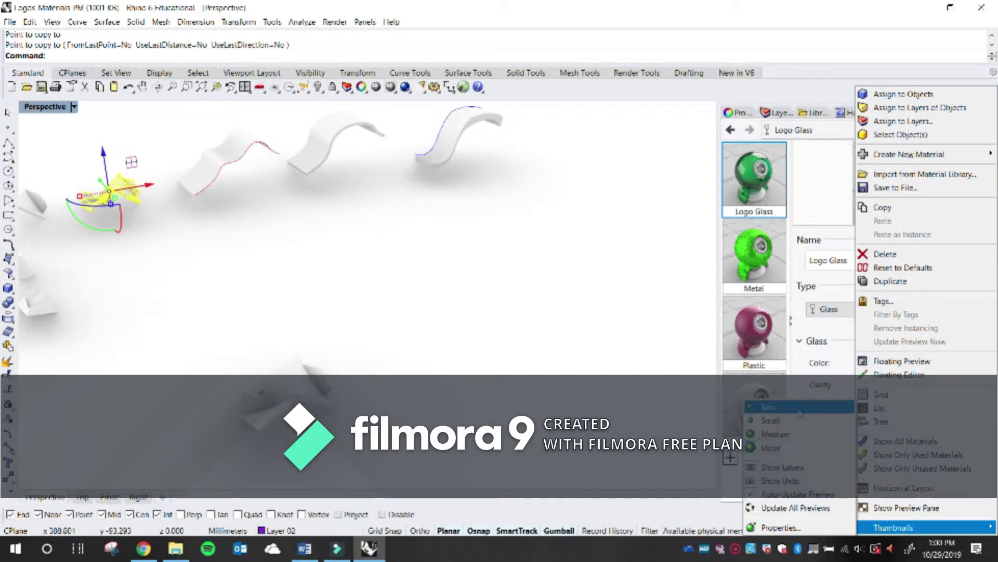
{"action": "left_click", "coordinate": [769, 406]}
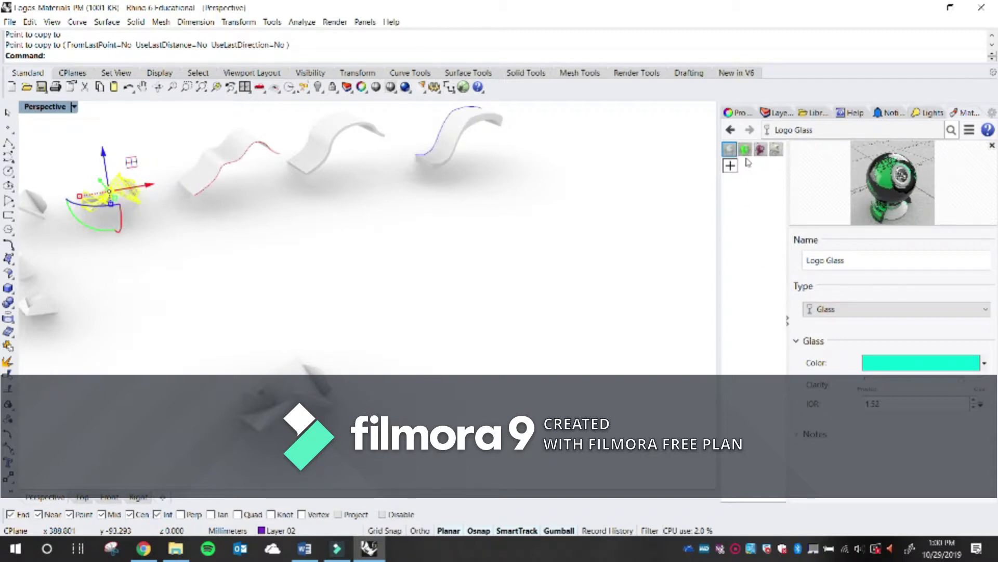
Set the material thumbnails to the Large size and review the remaining thumbnail options
{"action": "right_click", "coordinate": [972, 150]}
{"action": "left_click", "coordinate": [966, 165]}
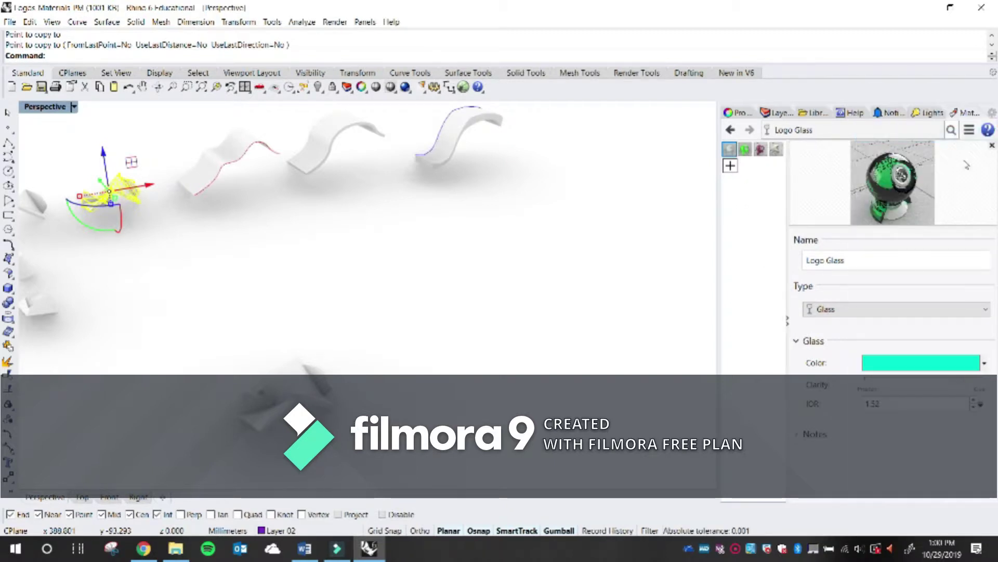
{"action": "left_click", "coordinate": [969, 130]}
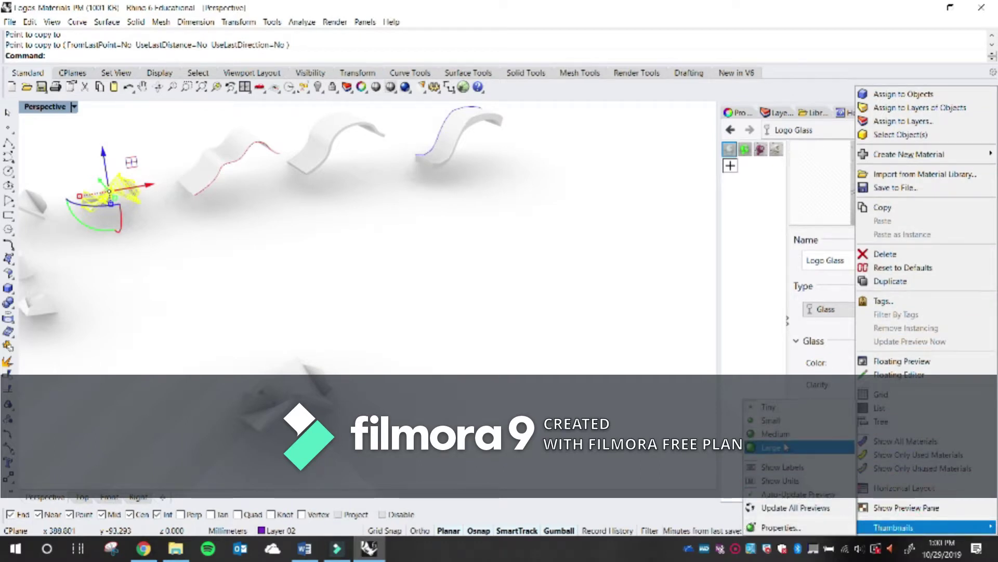
{"action": "left_click", "coordinate": [775, 447]}
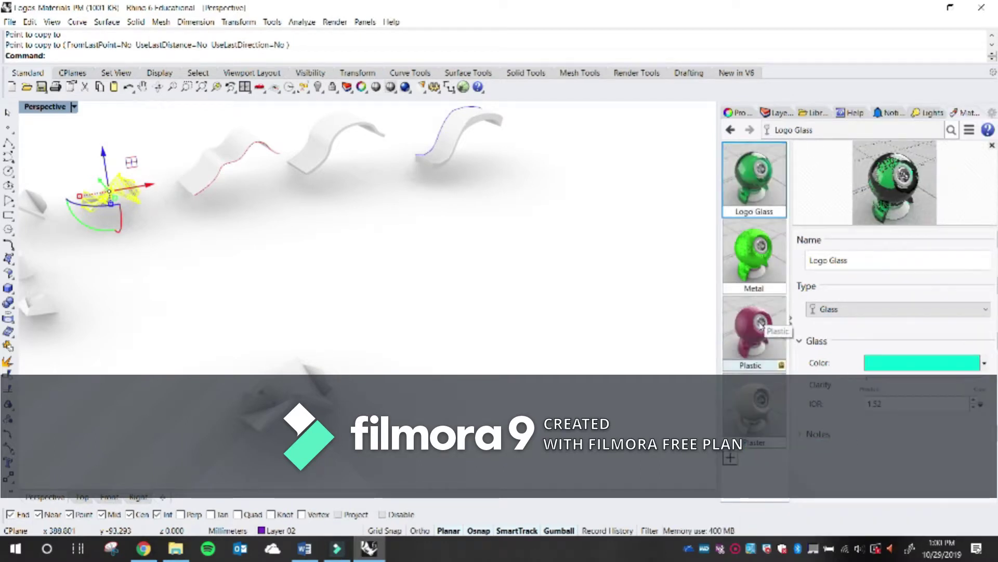
{"action": "left_click", "coordinate": [969, 131]}
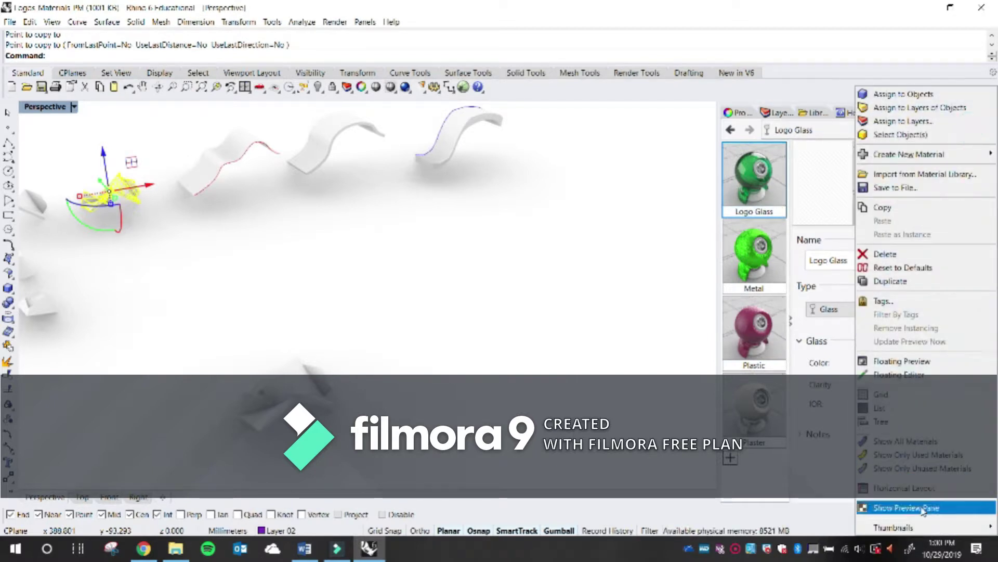
{"action": "mouse_move", "coordinate": [910, 528]}
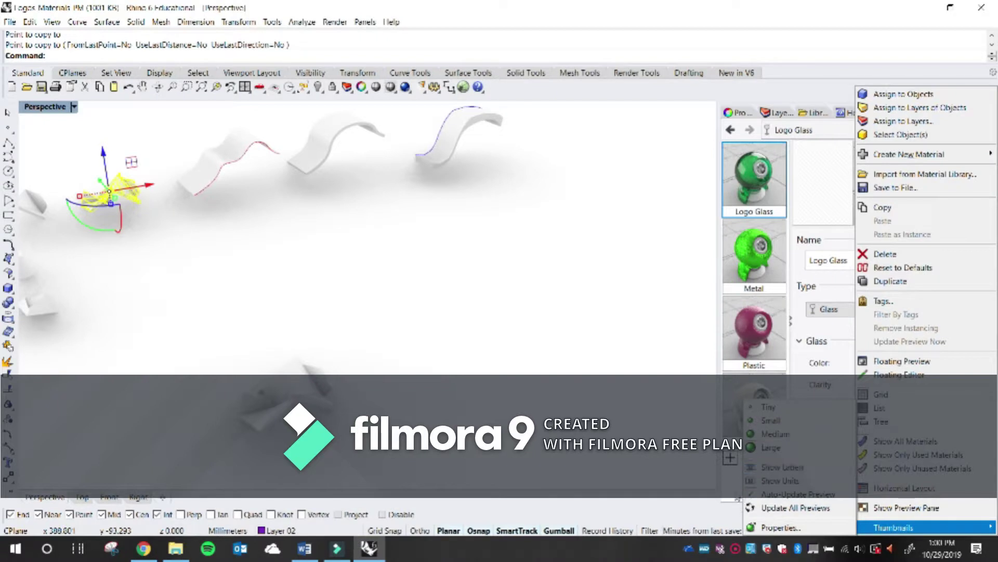
{"action": "left_click", "coordinate": [676, 359]}
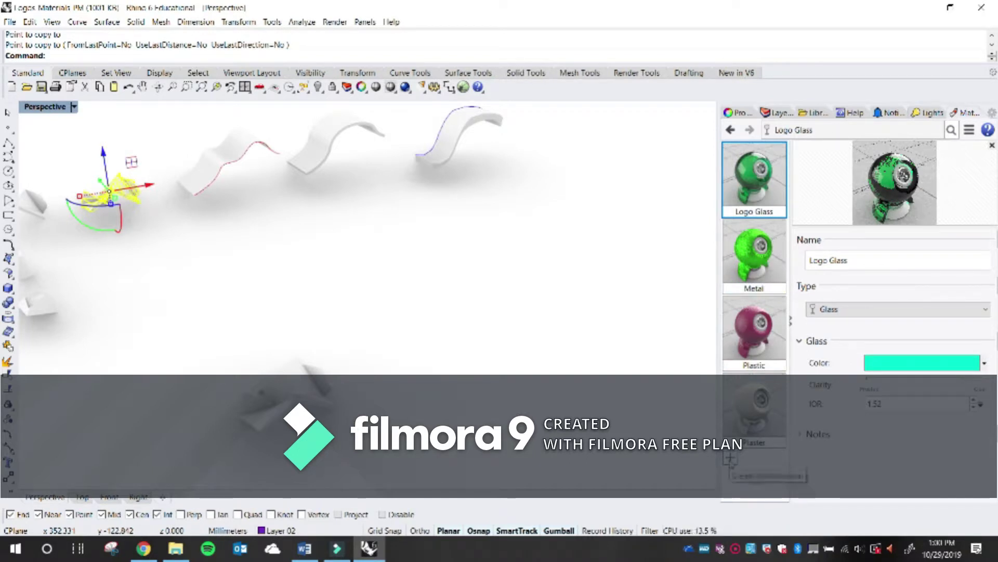
Start an import from the material library and look through the Render Content category folders
{"action": "left_click", "coordinate": [730, 458]}
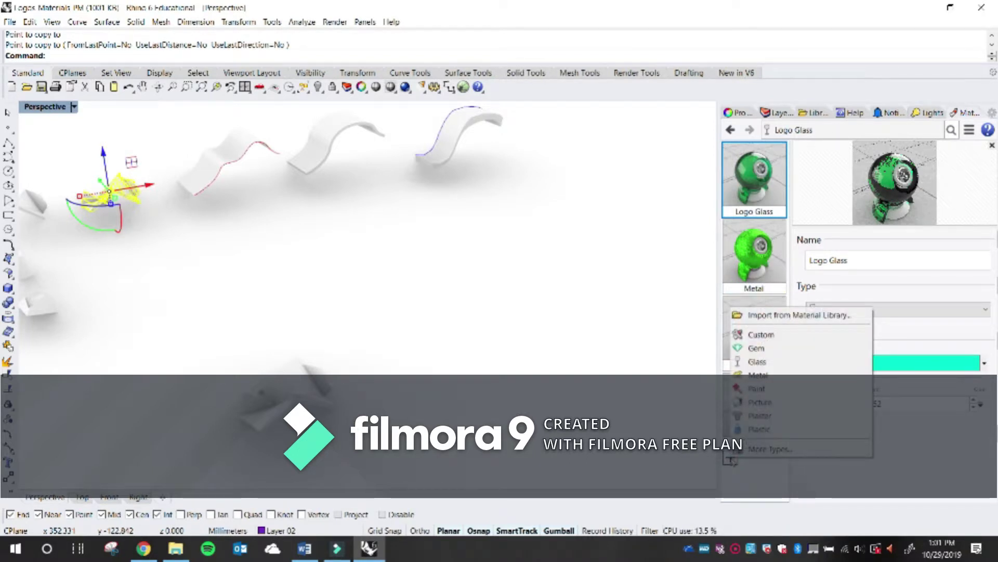
{"action": "left_click", "coordinate": [800, 315]}
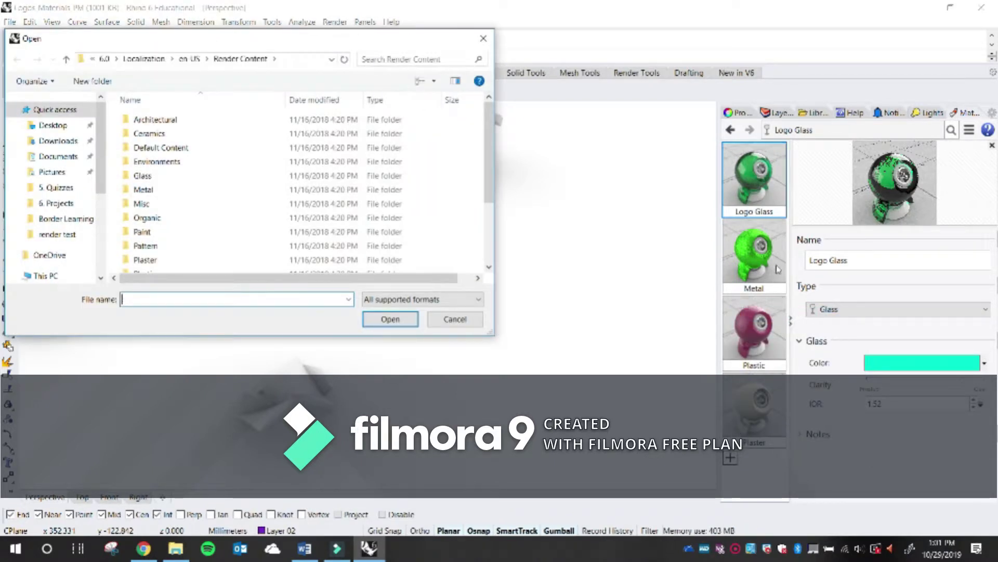
{"action": "left_click_drag", "start_coordinate": [258, 39], "coordinate": [294, 38]}
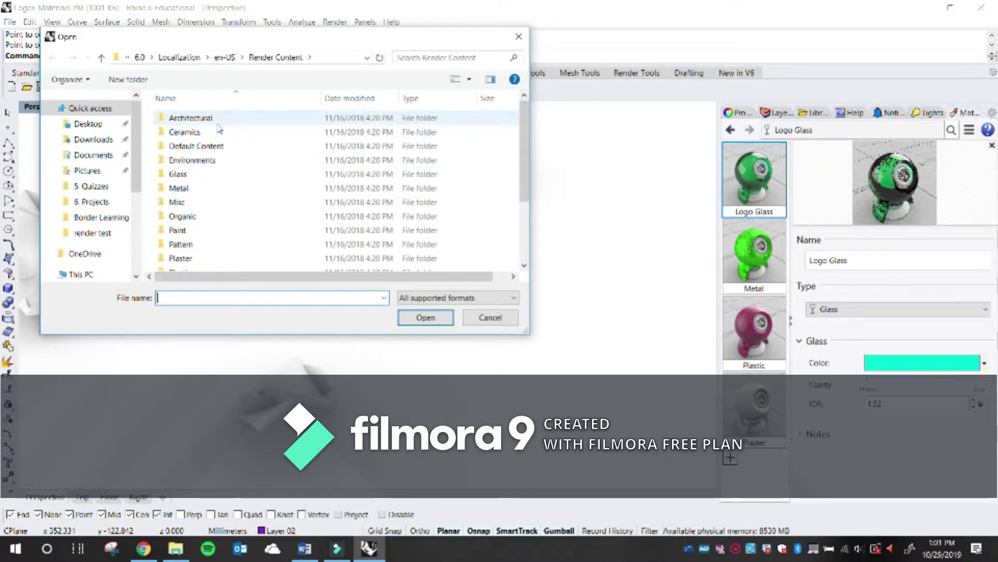
{"action": "scroll", "coordinate": [219, 128], "scroll_direction": "down", "scroll_amount": 1}
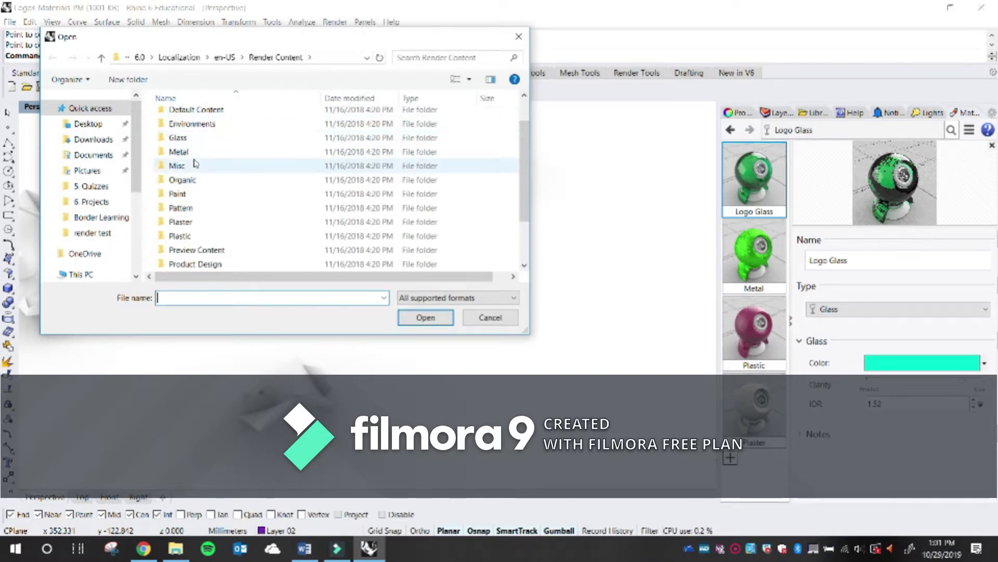
{"action": "scroll", "coordinate": [194, 171], "scroll_direction": "down", "scroll_amount": 1}
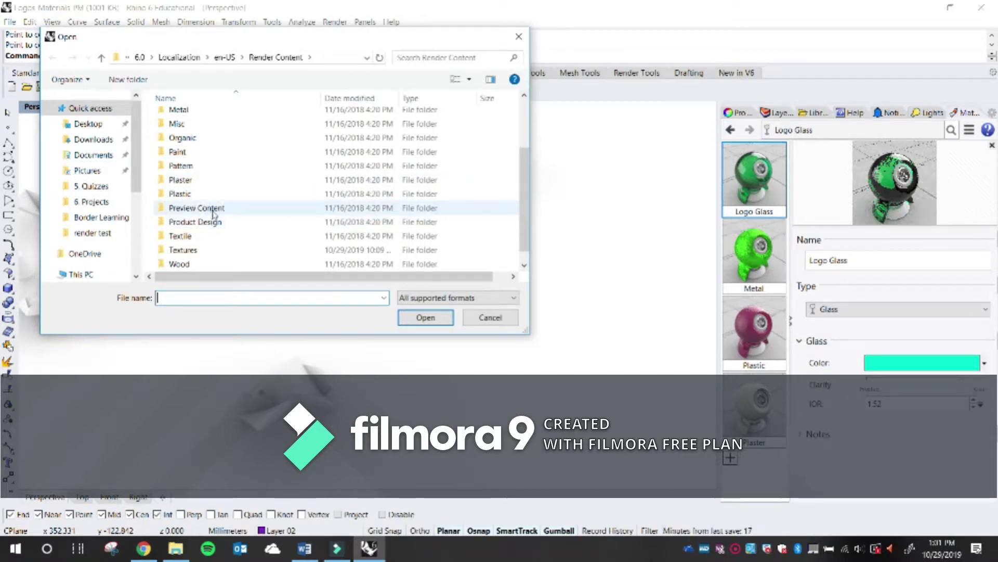
{"action": "scroll", "coordinate": [205, 228], "scroll_direction": "down", "scroll_amount": 1}
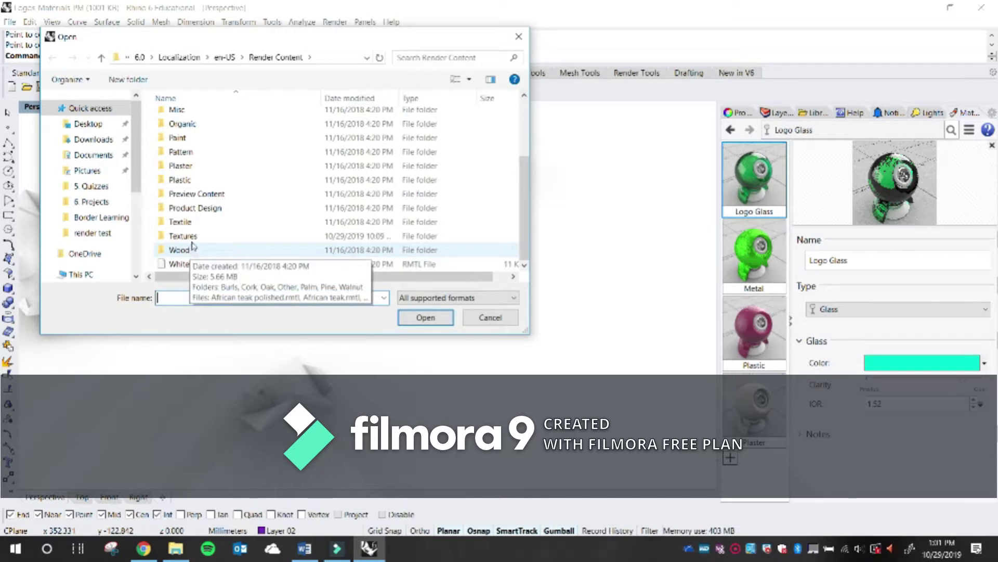
{"action": "scroll", "coordinate": [193, 245], "scroll_direction": "up", "scroll_amount": 2}
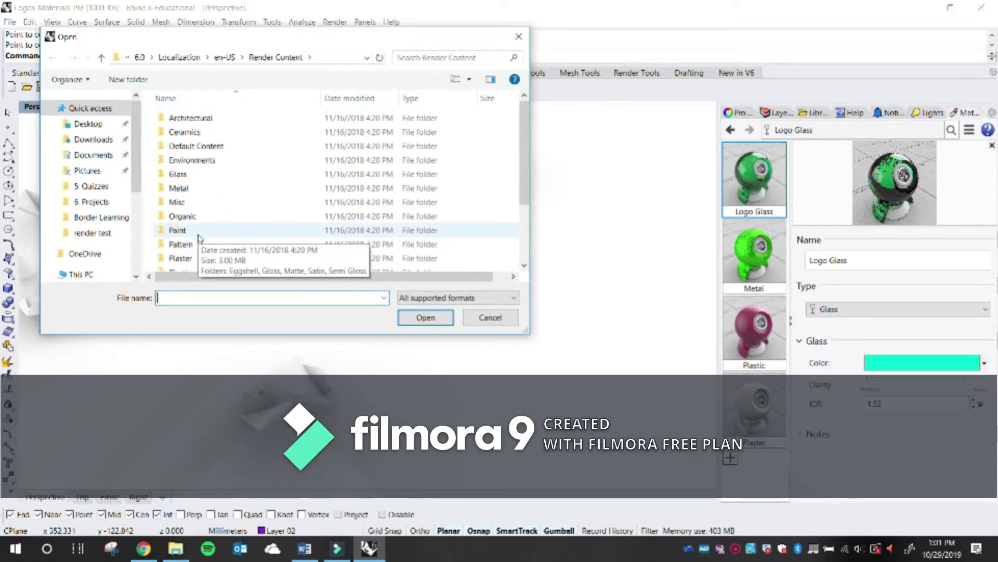
Open the English bond folder inside the library's Architectural, Wall and Brick folders
{"action": "double_click", "coordinate": [203, 120]}
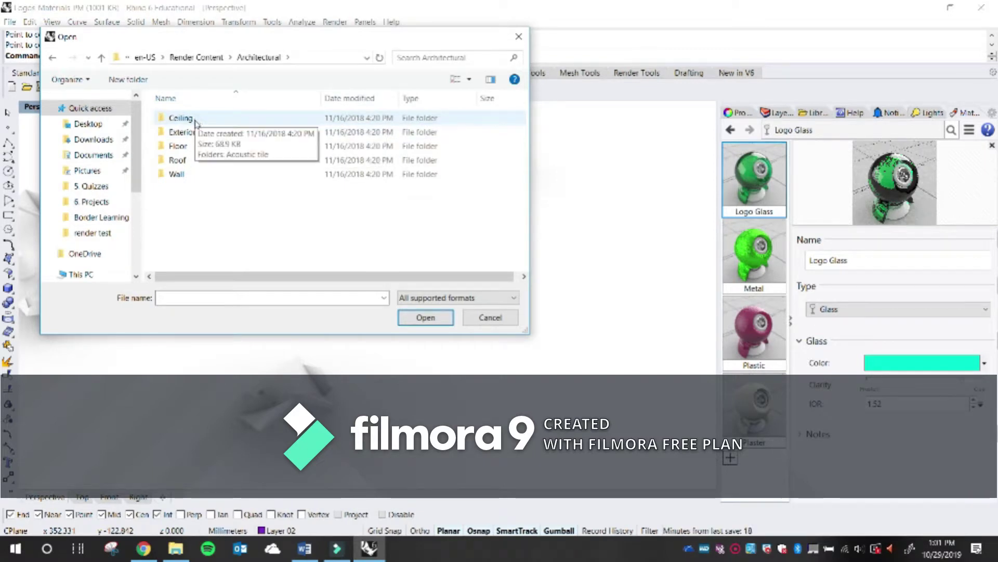
{"action": "double_click", "coordinate": [192, 175]}
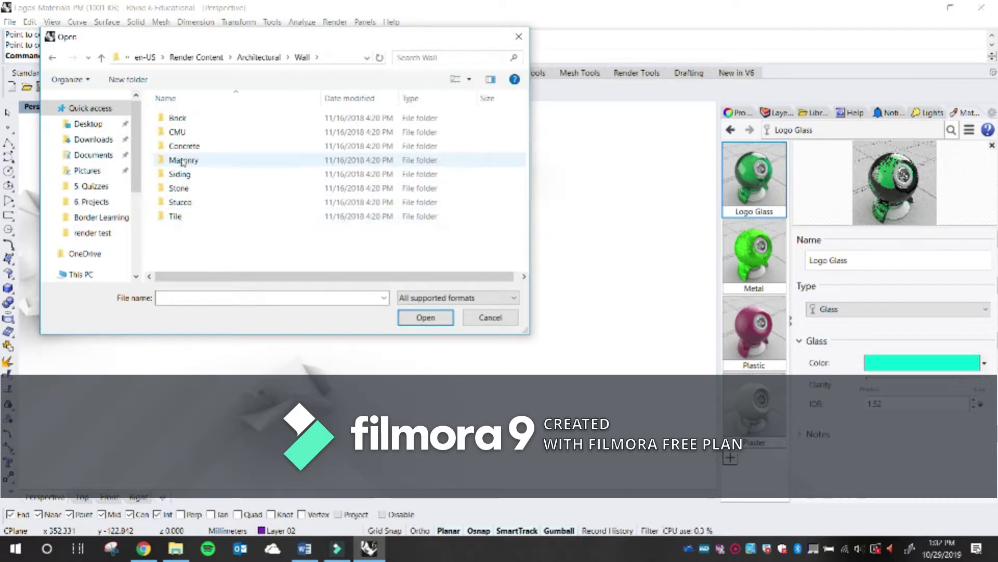
{"action": "double_click", "coordinate": [189, 119]}
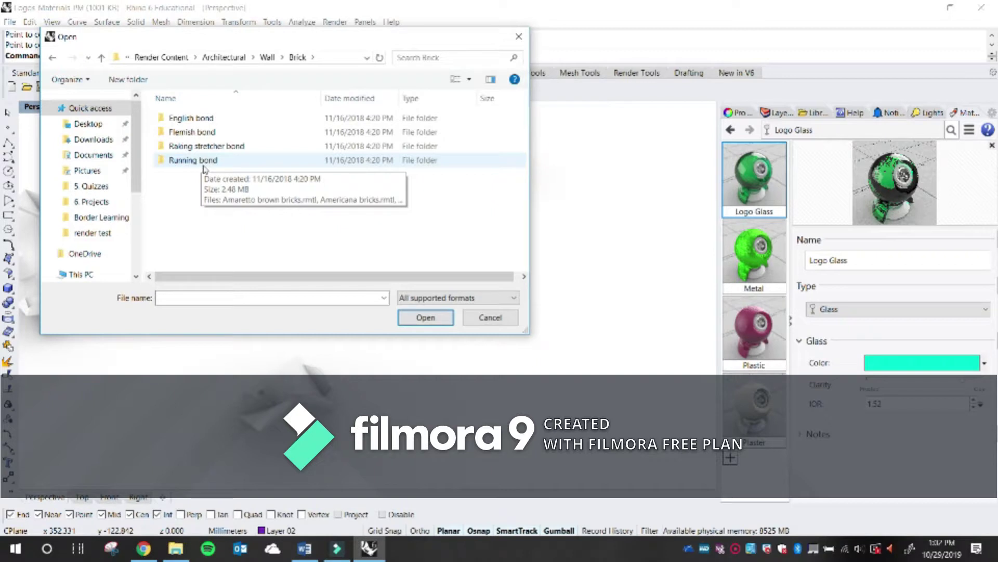
{"action": "double_click", "coordinate": [204, 124]}
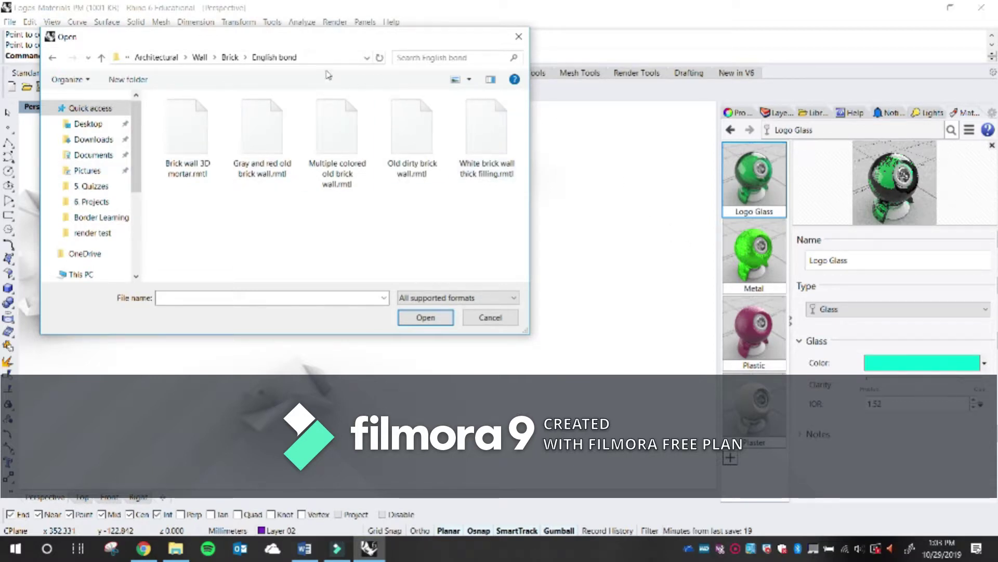
Try the Large icons view for the English bond brick material files
{"action": "left_click", "coordinate": [469, 79]}
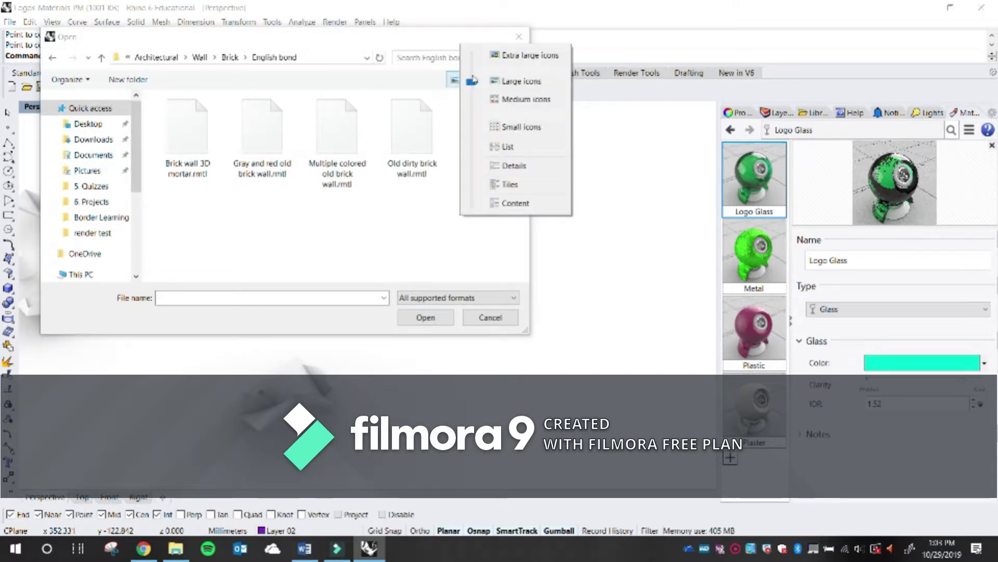
{"action": "left_click", "coordinate": [523, 82]}
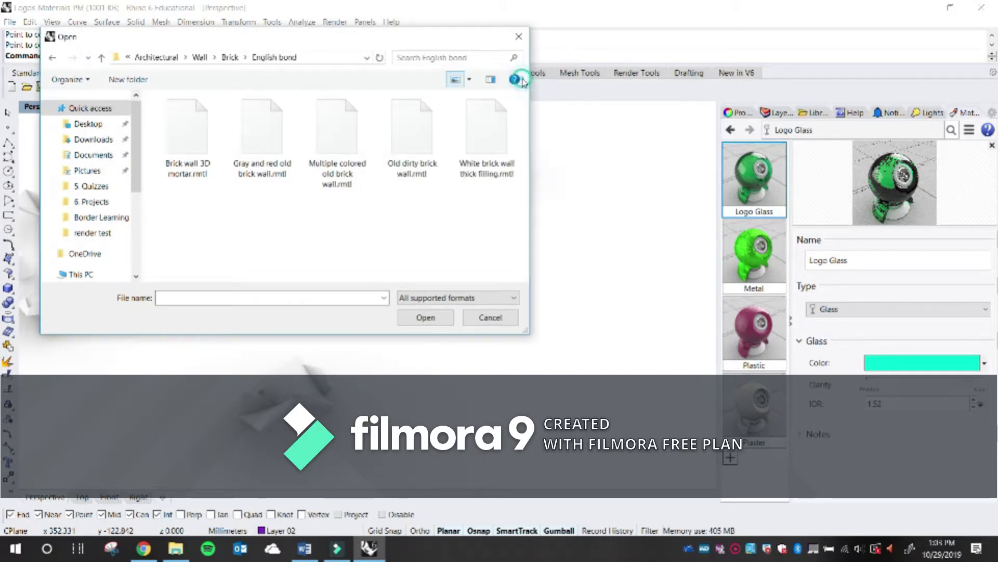
{"action": "left_click", "coordinate": [471, 79]}
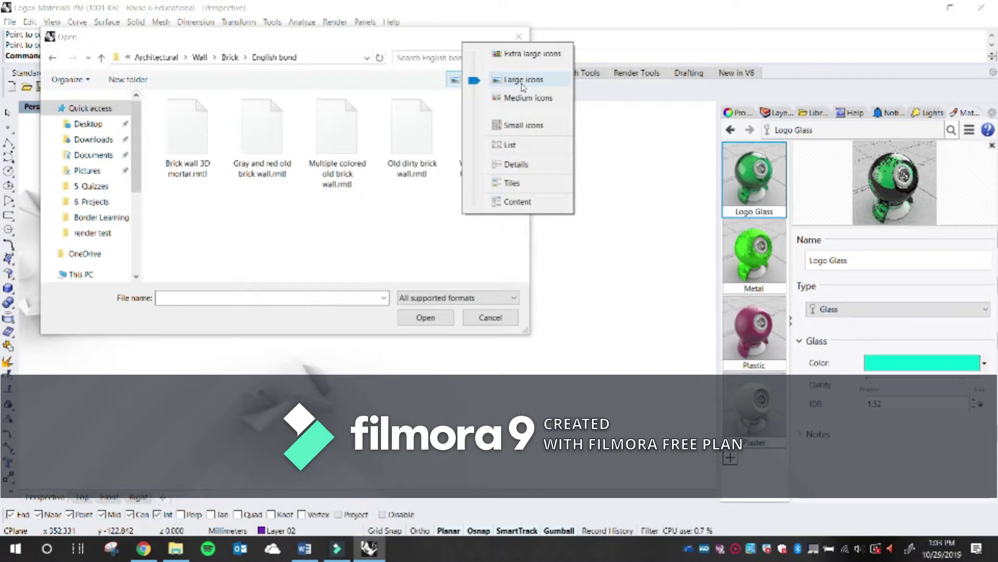
{"action": "left_click", "coordinate": [520, 79]}
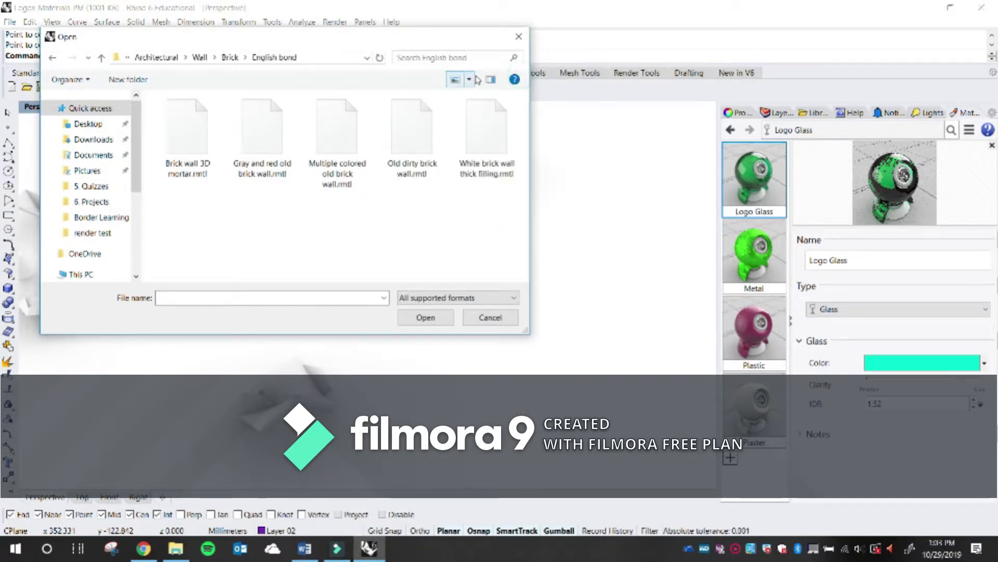
{"action": "left_click", "coordinate": [472, 79]}
{"action": "left_click", "coordinate": [515, 77]}
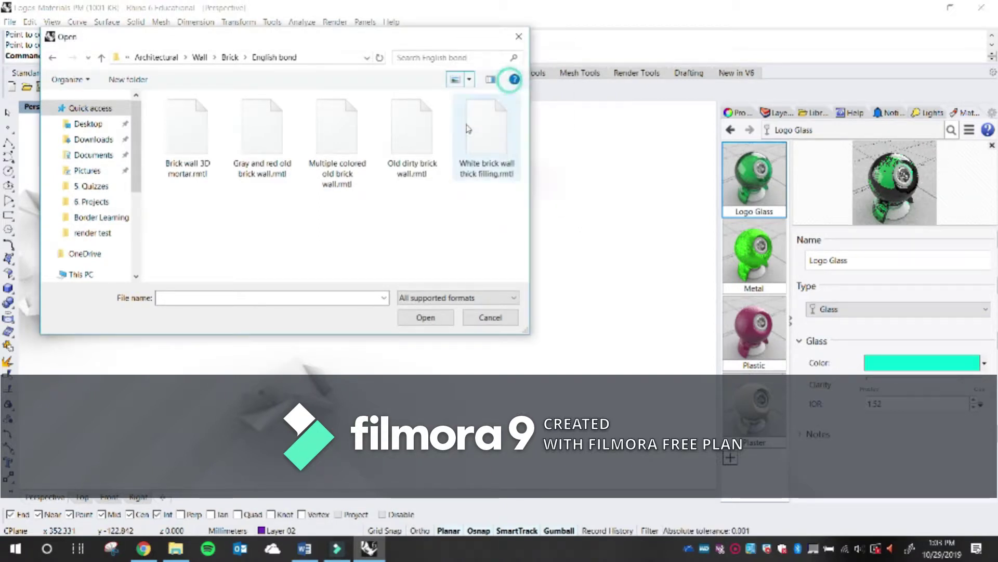
Import the Gray and red old brick wall.rmtl material from the English bond folder
{"action": "left_click", "coordinate": [333, 139]}
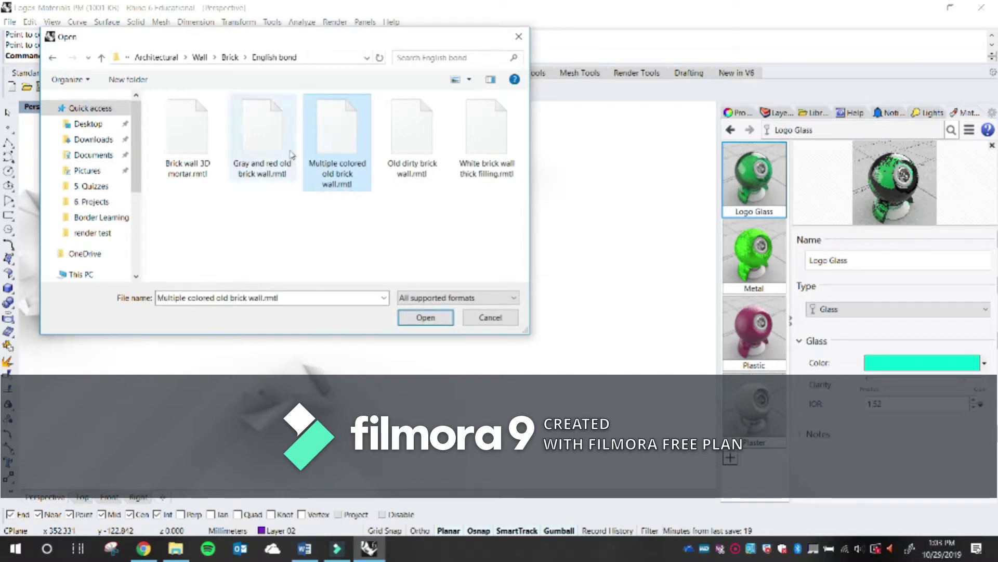
{"action": "left_click", "coordinate": [260, 130]}
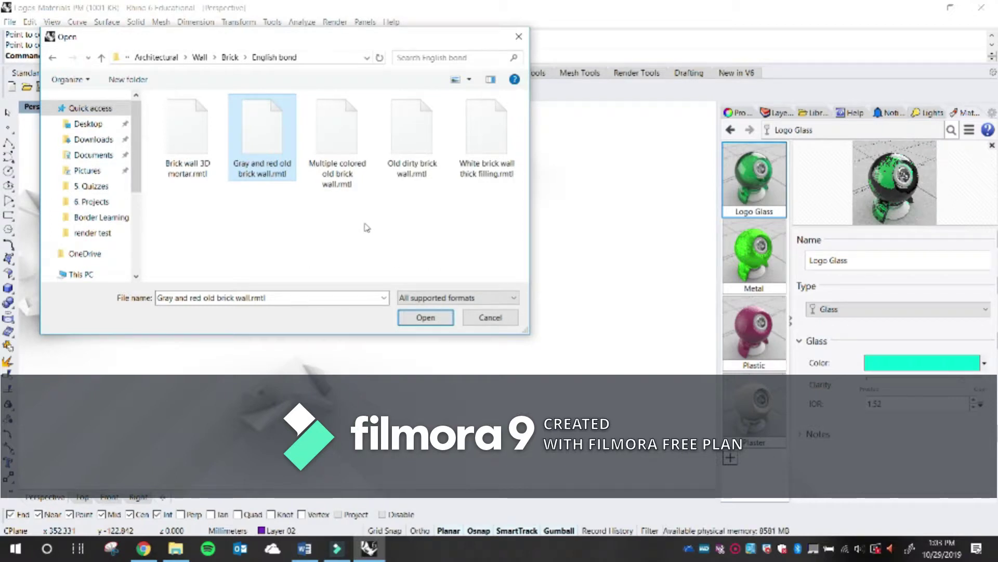
{"action": "left_click", "coordinate": [422, 317]}
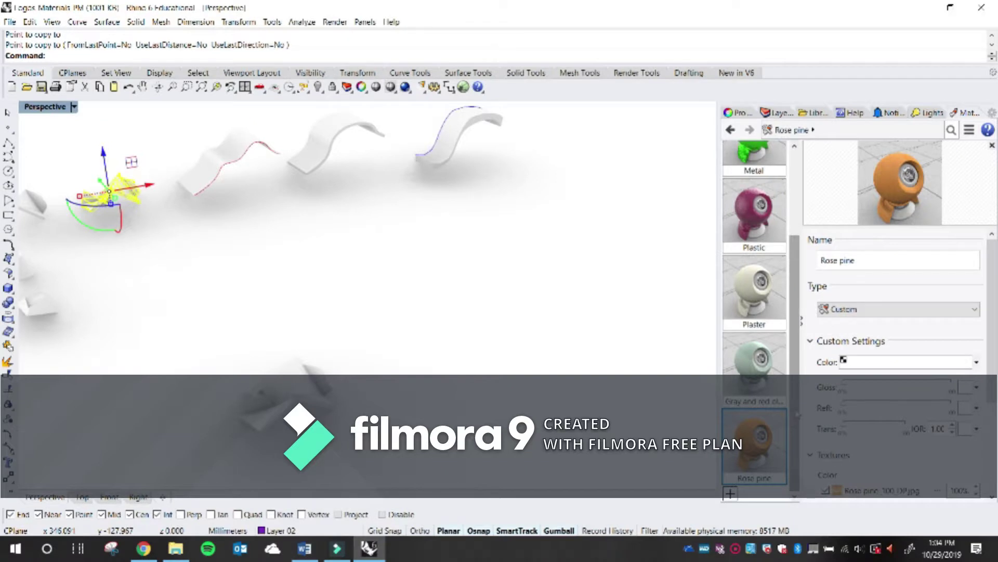
Start another material library import and look through the ceramic floor materials in the Architectural folder
{"action": "scroll", "coordinate": [754, 312], "scroll_direction": "up", "scroll_amount": 3}
{"action": "scroll", "coordinate": [754, 312], "scroll_direction": "down", "scroll_amount": 3}
{"action": "scroll", "coordinate": [754, 312], "scroll_direction": "down", "scroll_amount": 1}
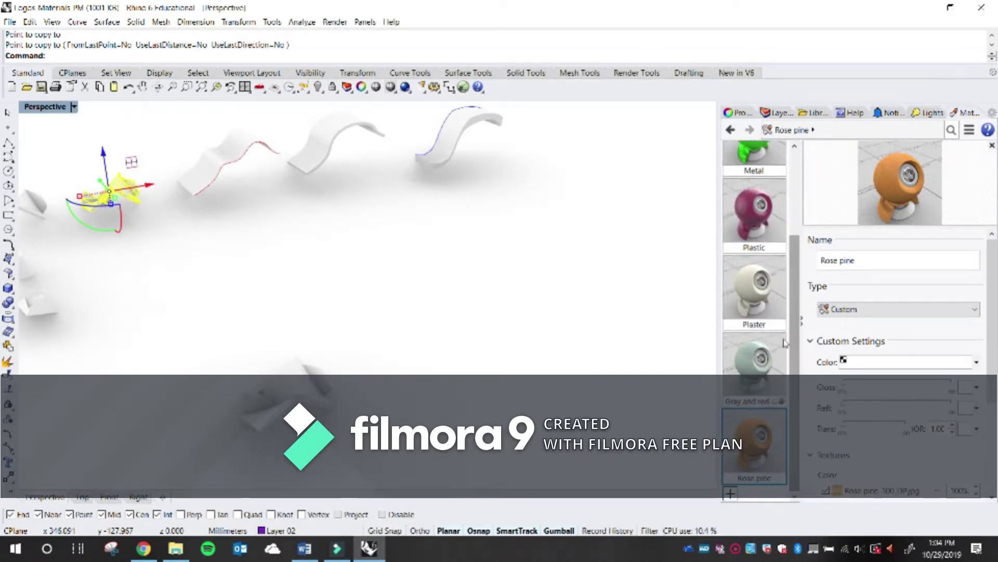
{"action": "left_click", "coordinate": [729, 494]}
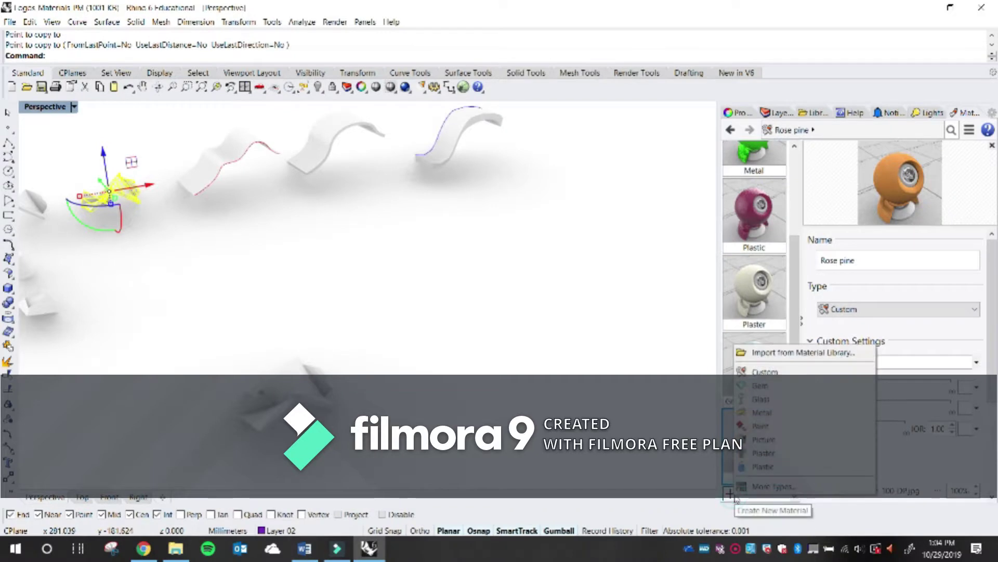
{"action": "left_click", "coordinate": [803, 353]}
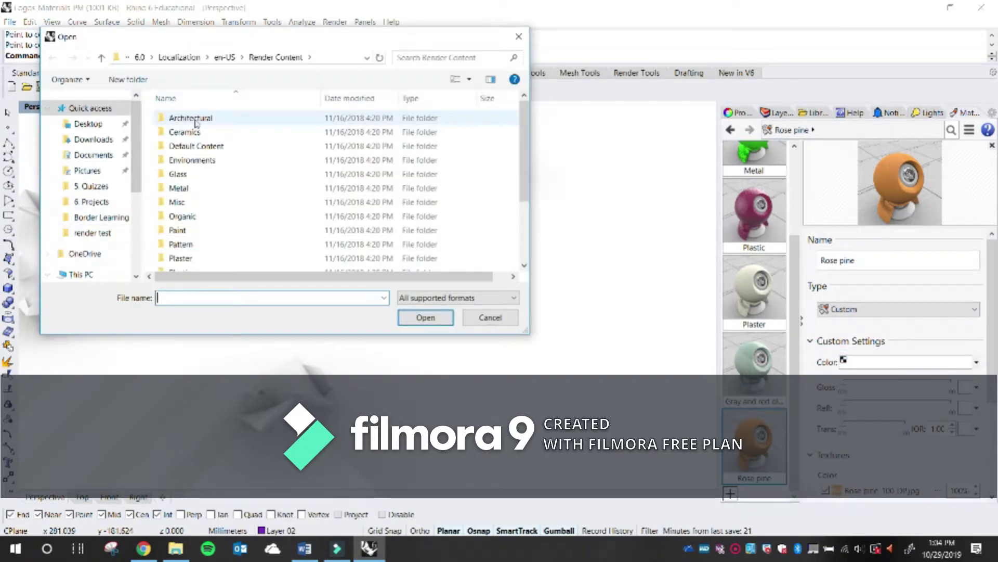
{"action": "double_click", "coordinate": [193, 117]}
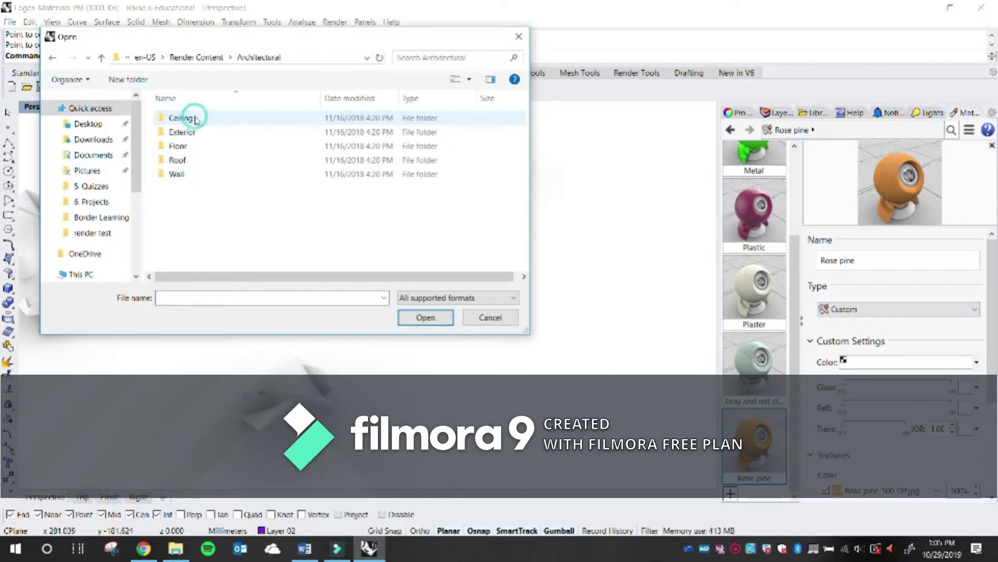
{"action": "double_click", "coordinate": [196, 146]}
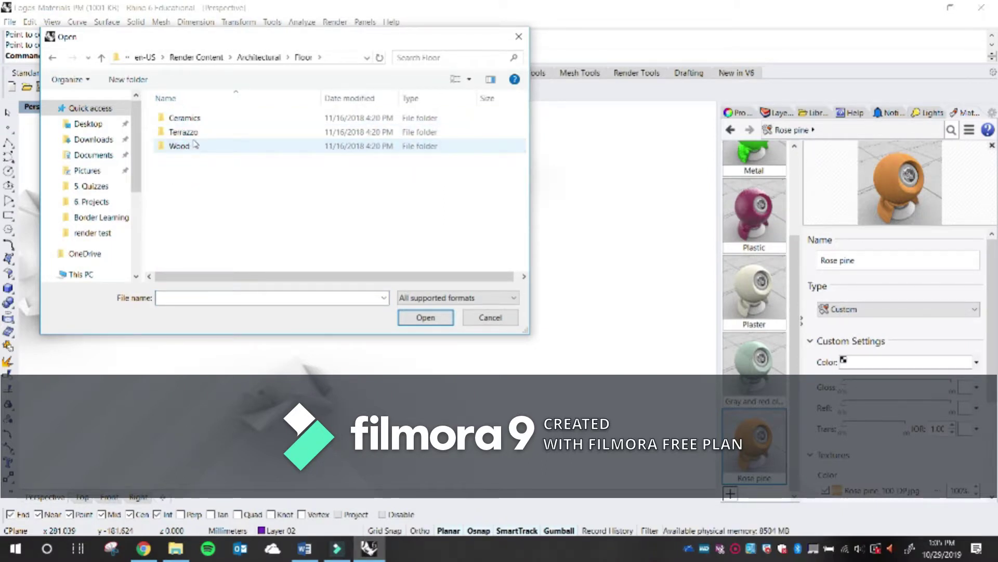
{"action": "double_click", "coordinate": [197, 118]}
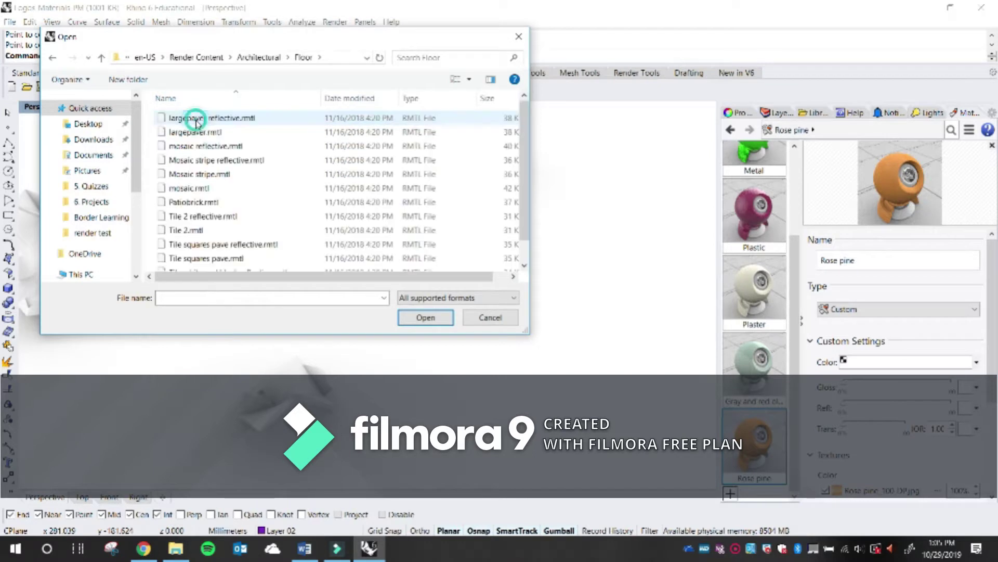
{"action": "scroll", "coordinate": [193, 186], "scroll_direction": "down", "scroll_amount": 1}
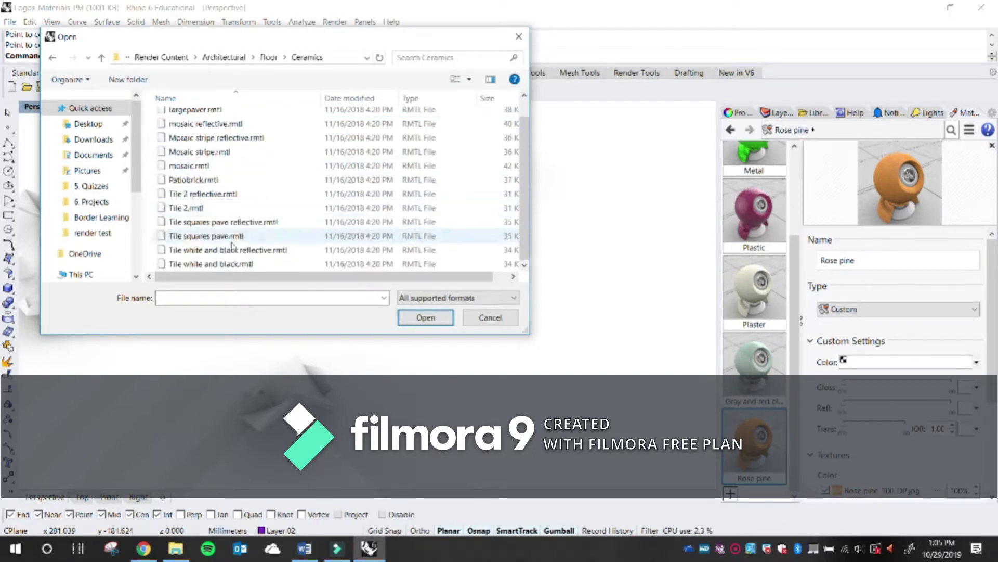
Import the Old outdoor wood.rmtl material from the library's Architectural, Exterior and Wood folders and look through the document's materials
{"action": "left_click", "coordinate": [52, 57]}
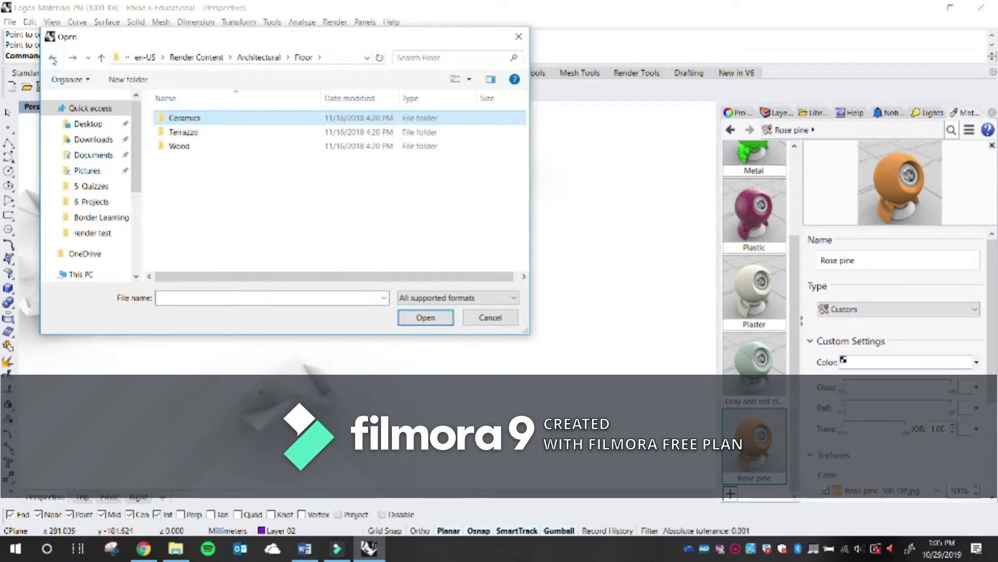
{"action": "left_click", "coordinate": [52, 57]}
{"action": "double_click", "coordinate": [185, 132]}
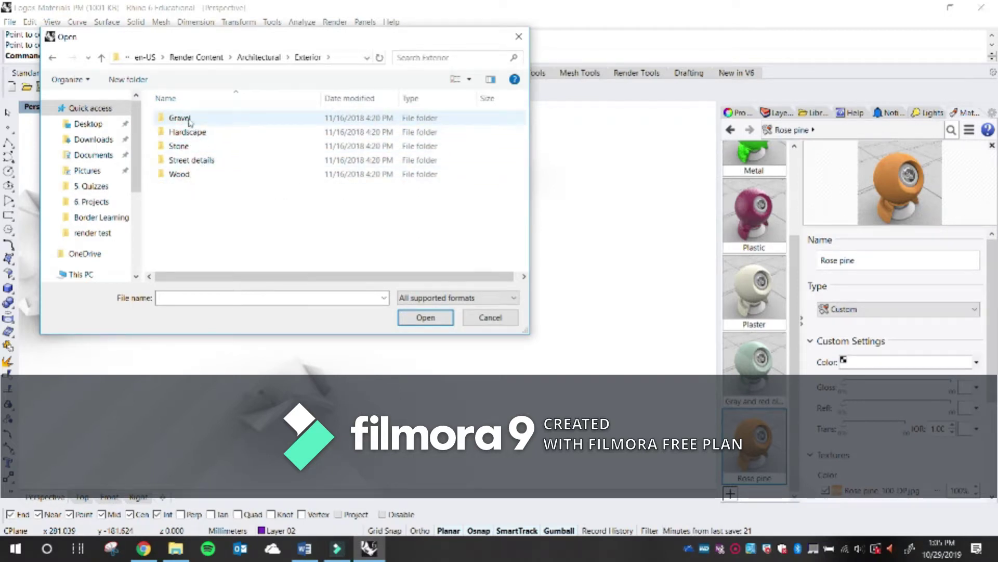
{"action": "double_click", "coordinate": [186, 174]}
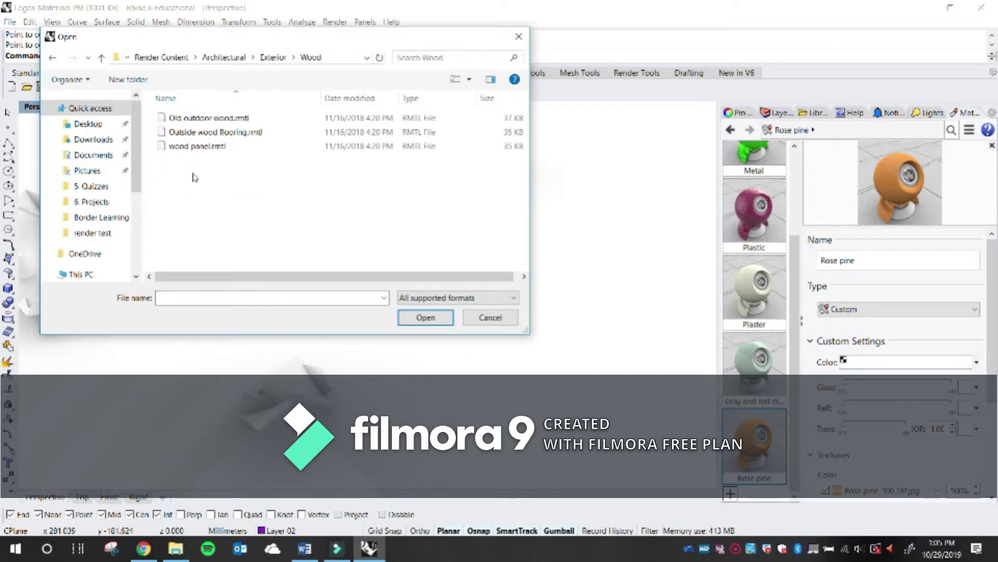
{"action": "left_click", "coordinate": [202, 120]}
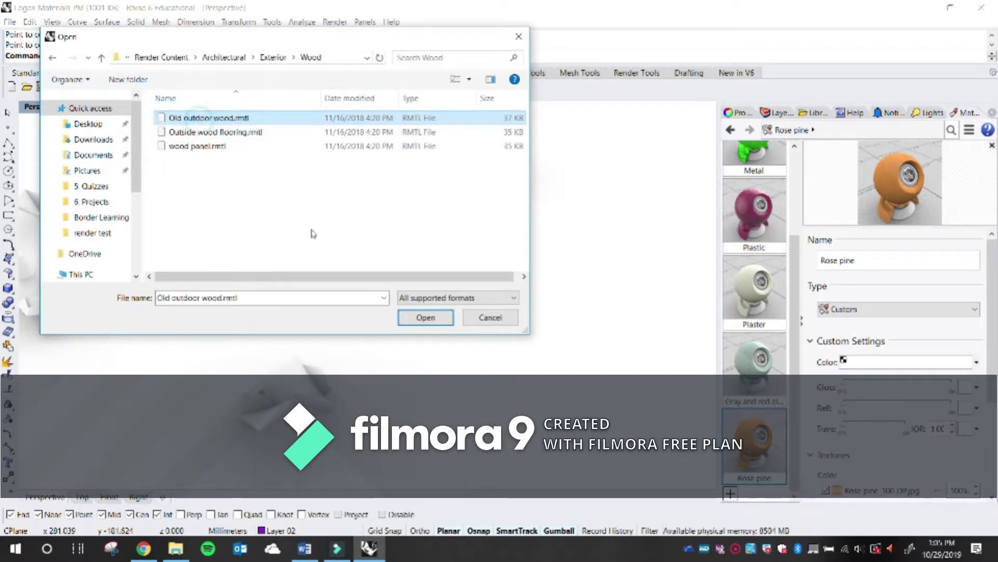
{"action": "left_click", "coordinate": [425, 318]}
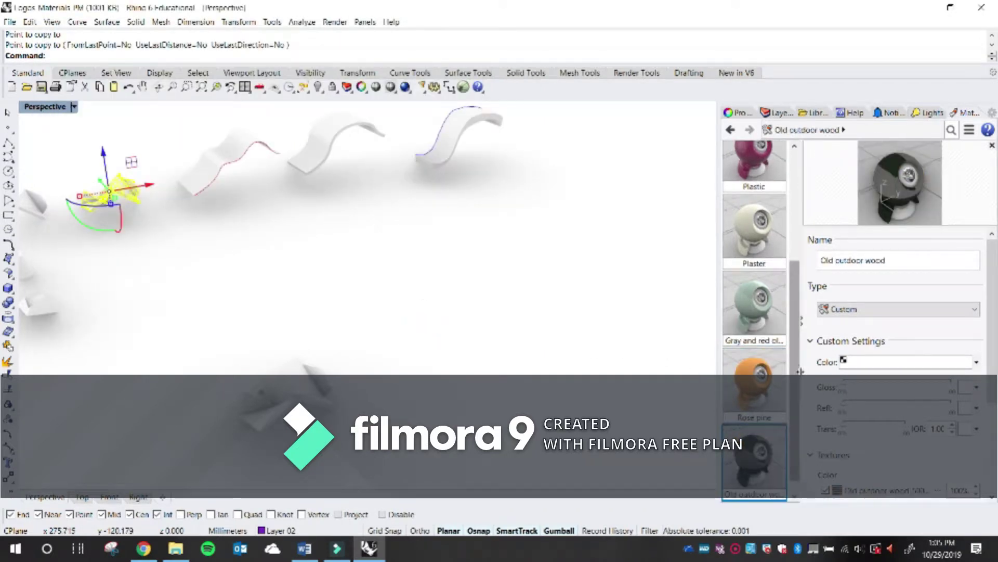
{"action": "left_click_drag", "start_coordinate": [795, 377], "coordinate": [804, 356]}
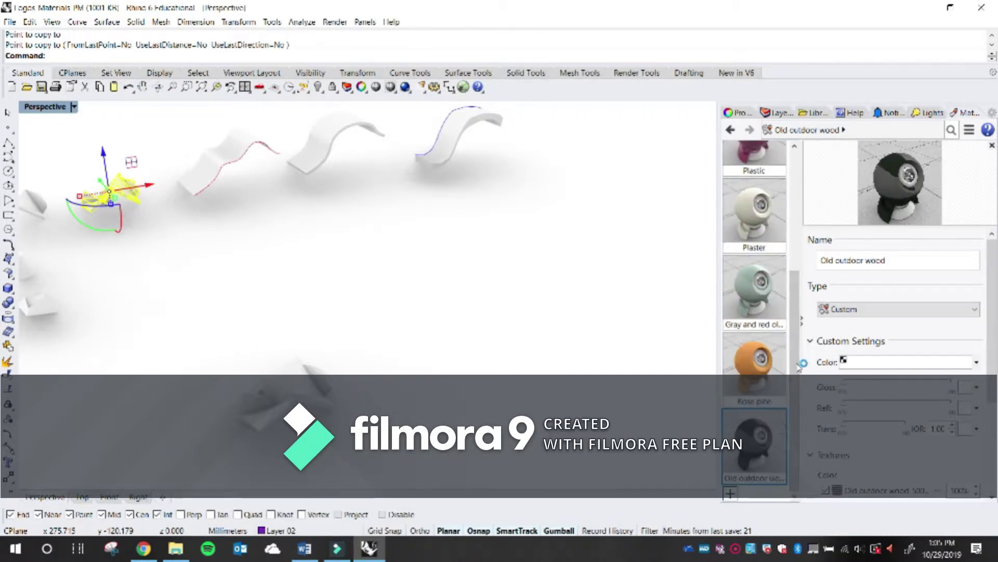
{"action": "scroll", "coordinate": [795, 373], "scroll_direction": "up", "scroll_amount": 3}
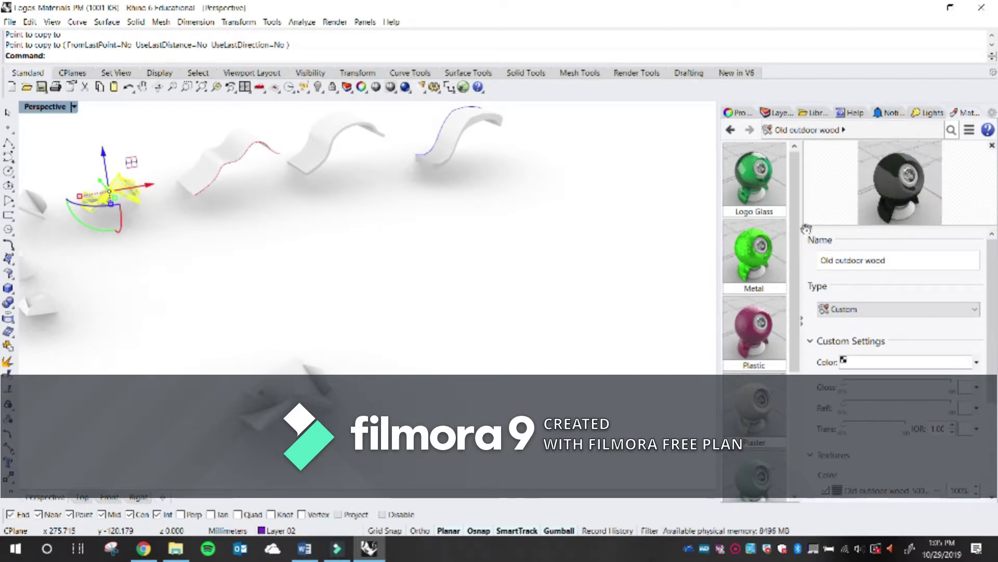
{"action": "scroll", "coordinate": [794, 364], "scroll_direction": "down", "scroll_amount": 3}
Show the Perspective view in Shaded display and check which layer the purple wavy polysurface belongs to
{"action": "left_click", "coordinate": [735, 549]}
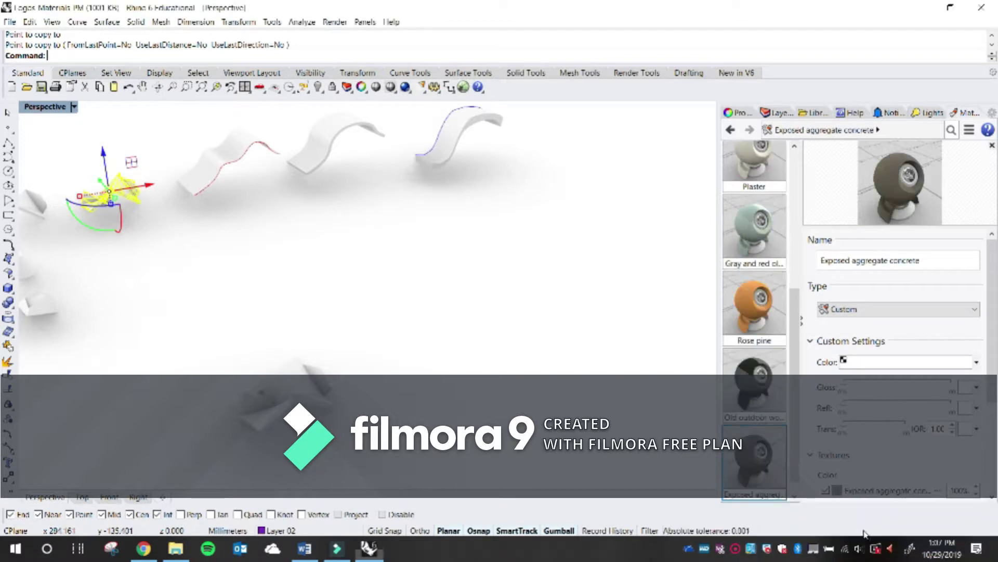
{"action": "left_click", "coordinate": [343, 304]}
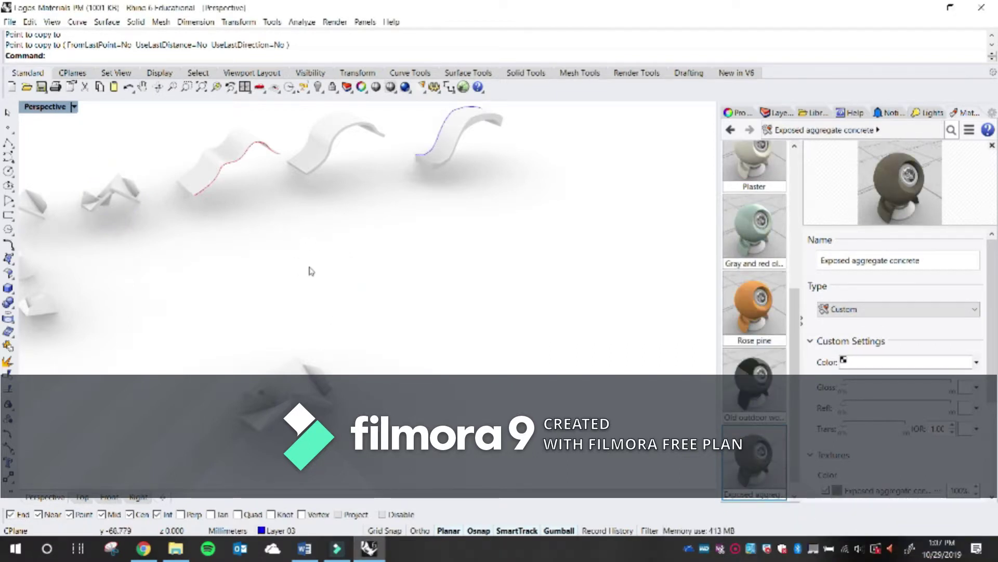
{"action": "right_click_drag", "start_coordinate": [309, 287], "coordinate": [446, 283], "text": "shift"}
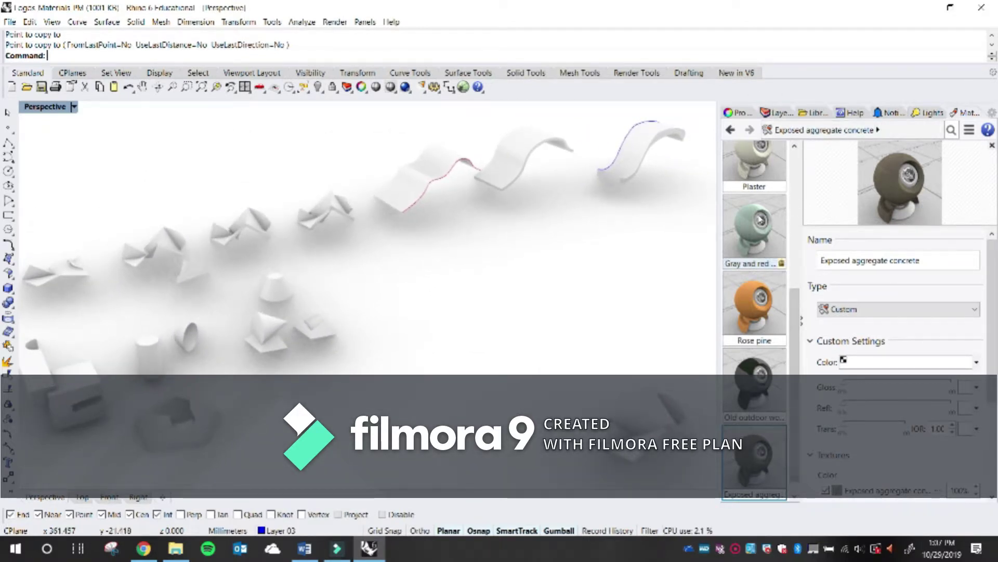
{"action": "right_click_drag", "start_coordinate": [623, 234], "coordinate": [625, 171], "text": "shift"}
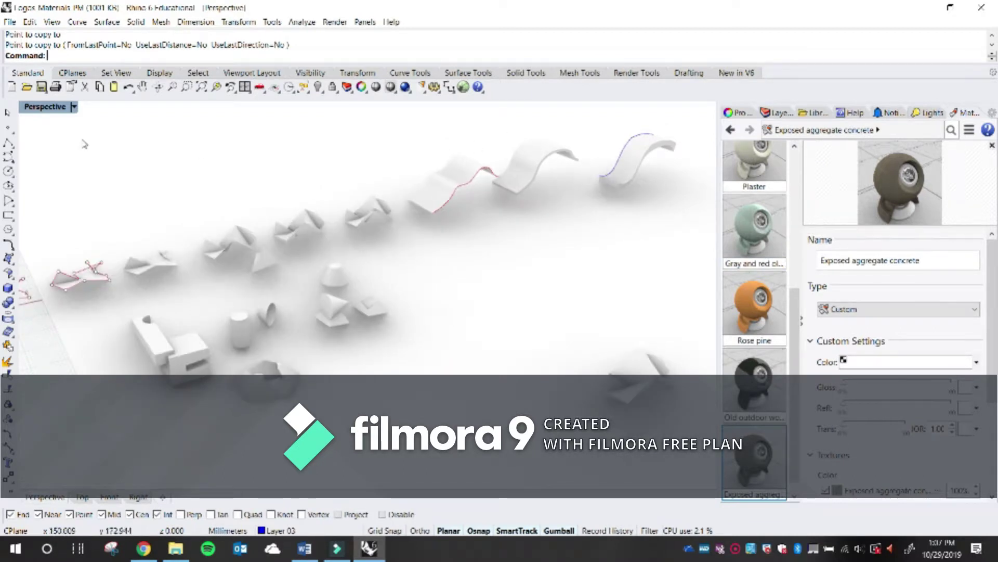
{"action": "left_click", "coordinate": [74, 106]}
{"action": "left_click", "coordinate": [78, 148]}
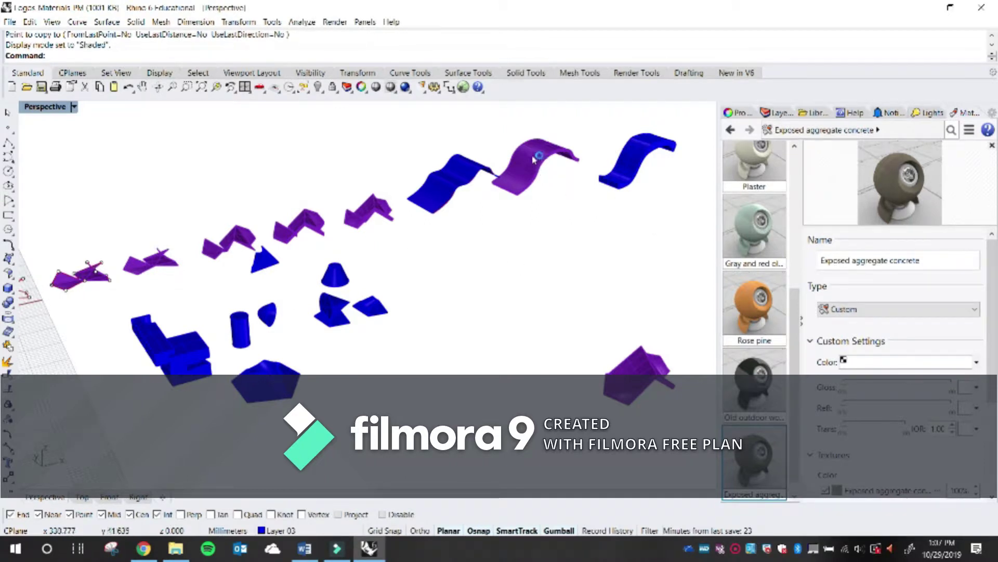
{"action": "left_click", "coordinate": [541, 169]}
{"action": "left_click", "coordinate": [740, 112]}
{"action": "left_click", "coordinate": [776, 111]}
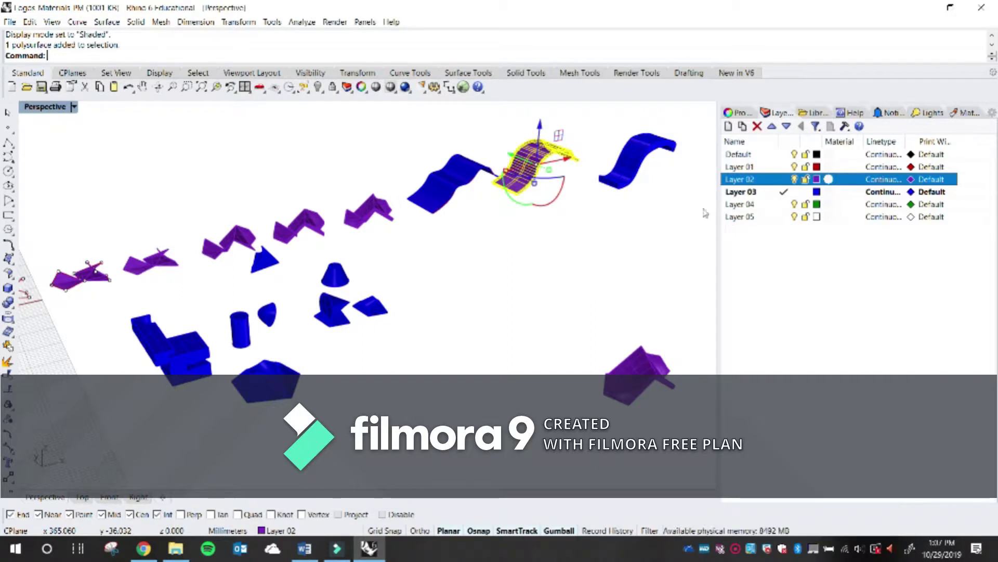
{"action": "left_click", "coordinate": [538, 311]}
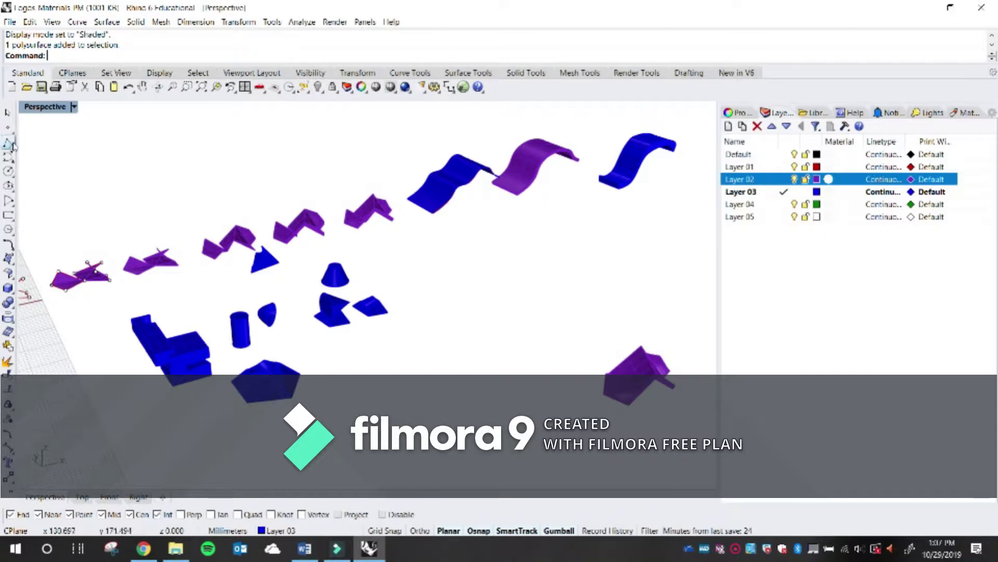
Set the Perspective view to Rendered display and clear the layer selection
{"action": "left_click", "coordinate": [74, 107]}
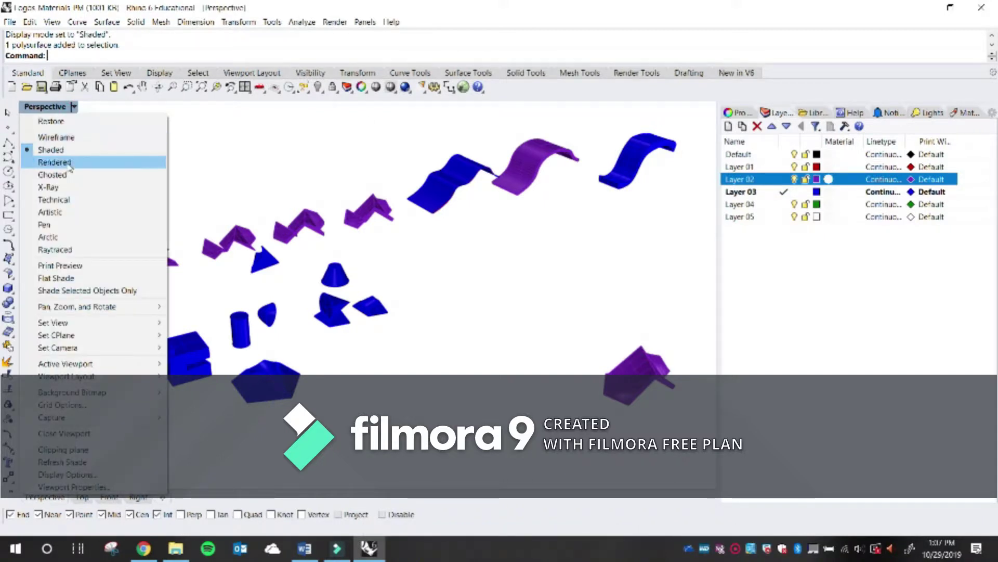
{"action": "left_click", "coordinate": [63, 160]}
{"action": "left_click", "coordinate": [820, 295]}
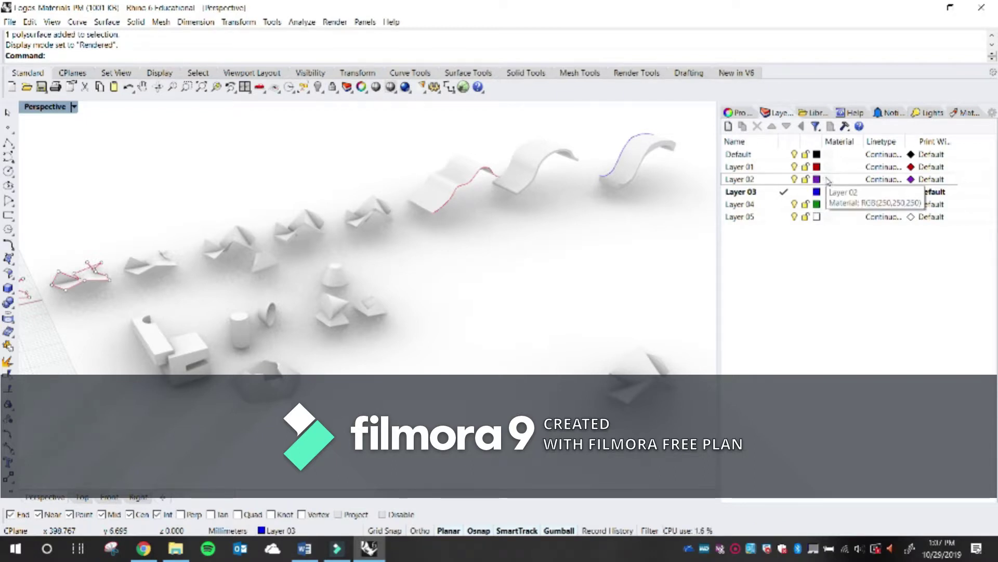
{"action": "left_click", "coordinate": [832, 179]}
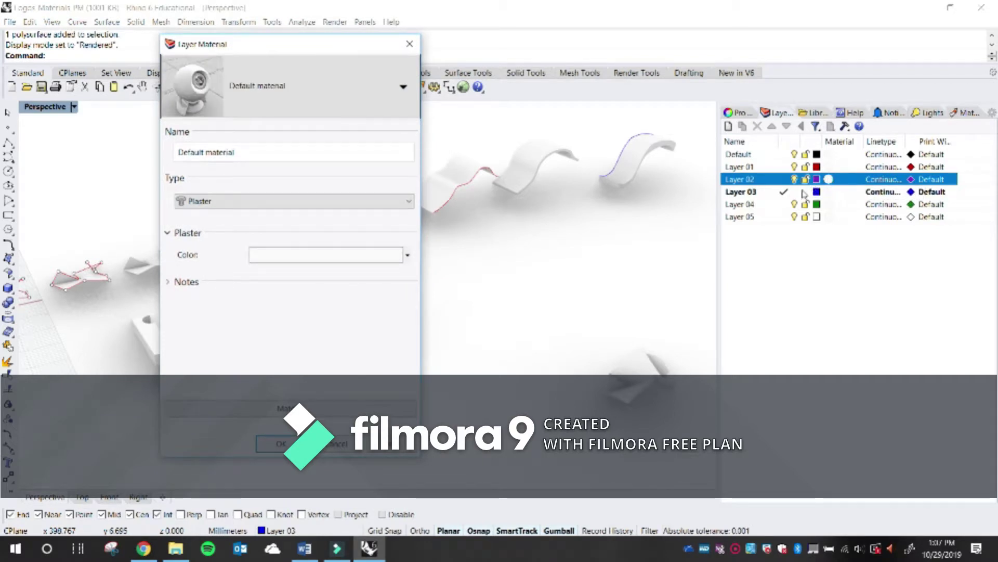
{"action": "left_click", "coordinate": [403, 86]}
{"action": "left_click", "coordinate": [402, 88]}
{"action": "left_click", "coordinate": [403, 93]}
{"action": "left_click", "coordinate": [403, 93]}
{"action": "left_click", "coordinate": [402, 93]}
{"action": "left_click", "coordinate": [402, 92]}
{"action": "left_click", "coordinate": [403, 92]}
{"action": "left_click", "coordinate": [410, 44]}
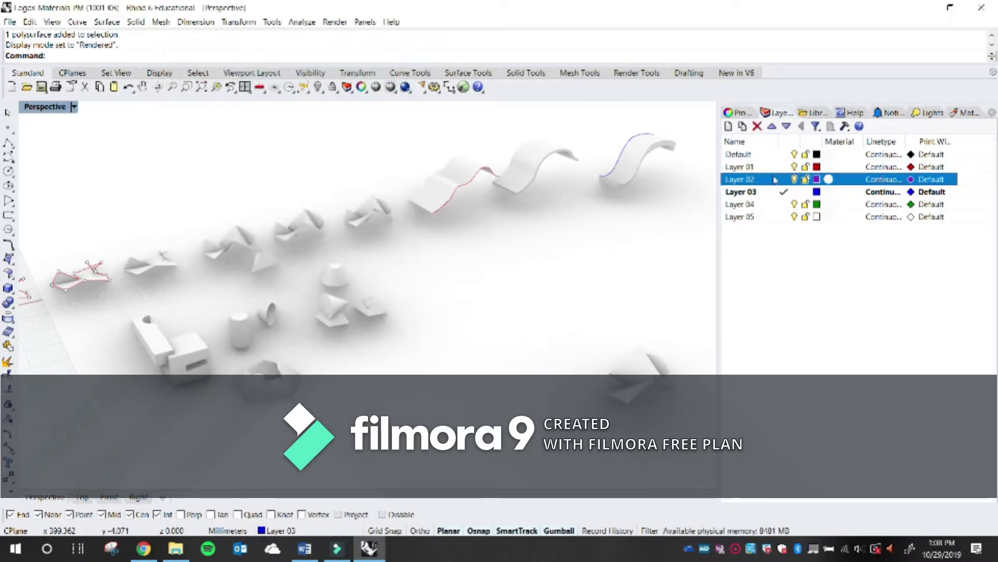
Assign the existing Metal material to Layer 02
{"action": "left_click", "coordinate": [828, 180]}
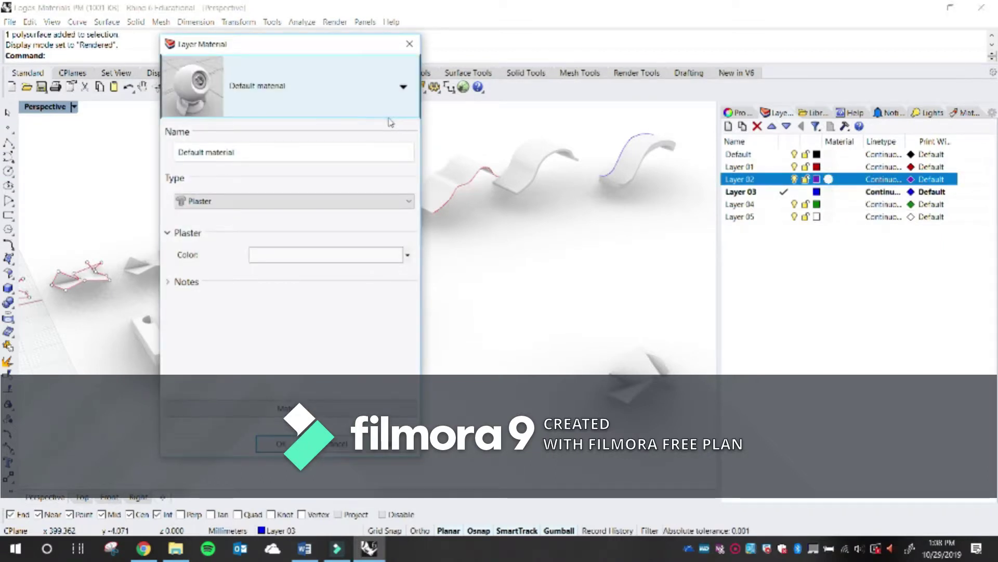
{"action": "left_click", "coordinate": [385, 94]}
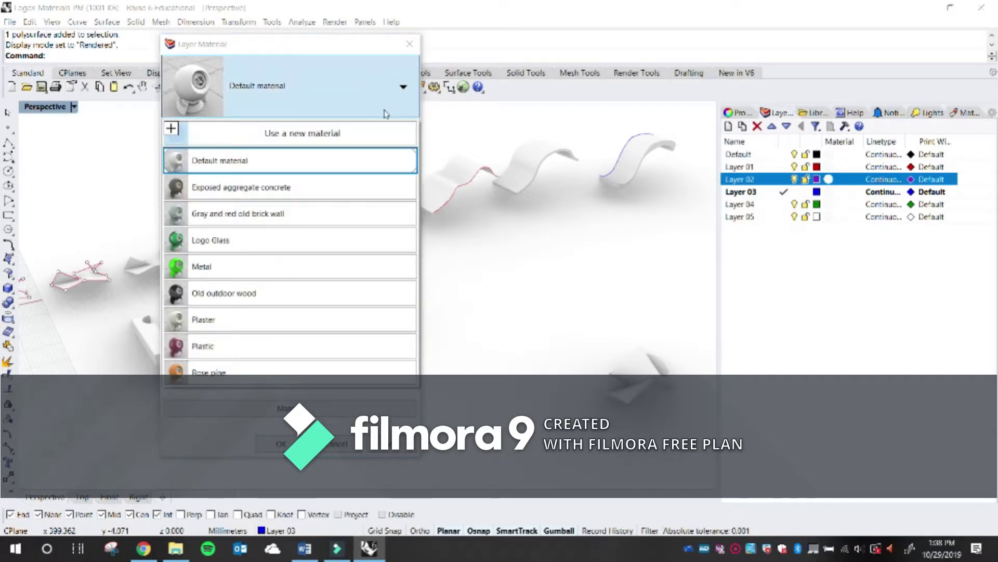
{"action": "left_click", "coordinate": [380, 96]}
{"action": "left_click", "coordinate": [379, 96]}
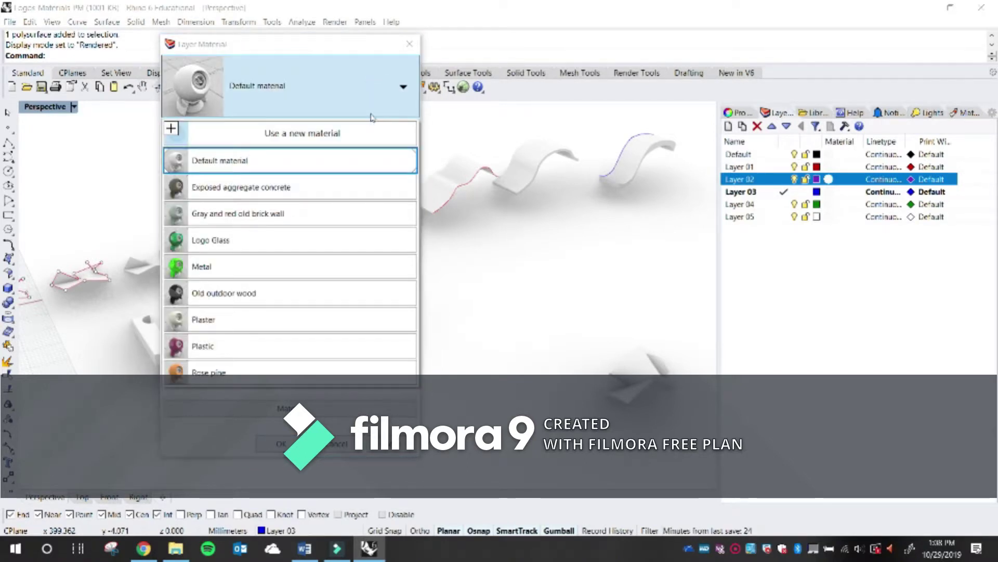
{"action": "left_click", "coordinate": [277, 265]}
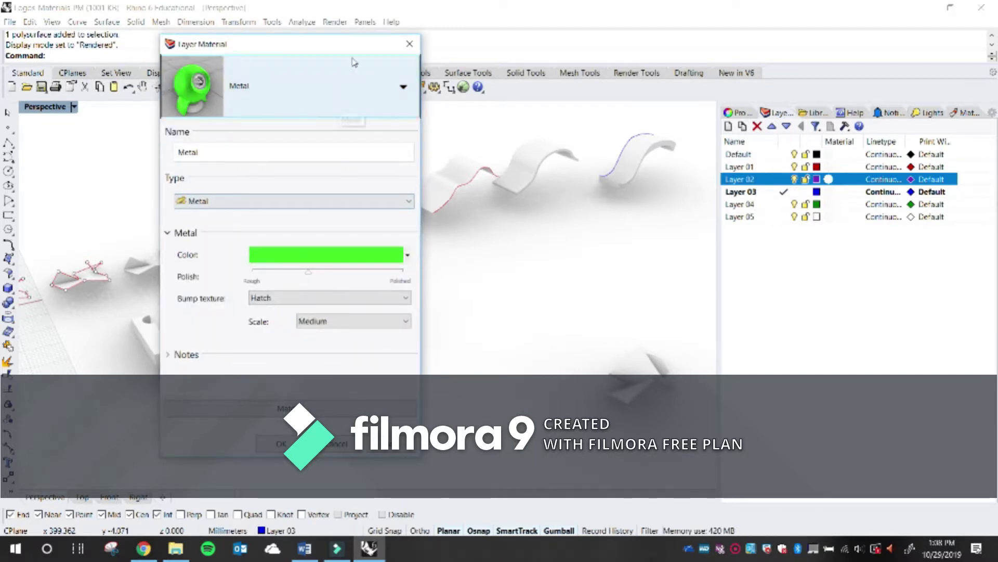
{"action": "left_click_drag", "start_coordinate": [359, 45], "coordinate": [606, 56]}
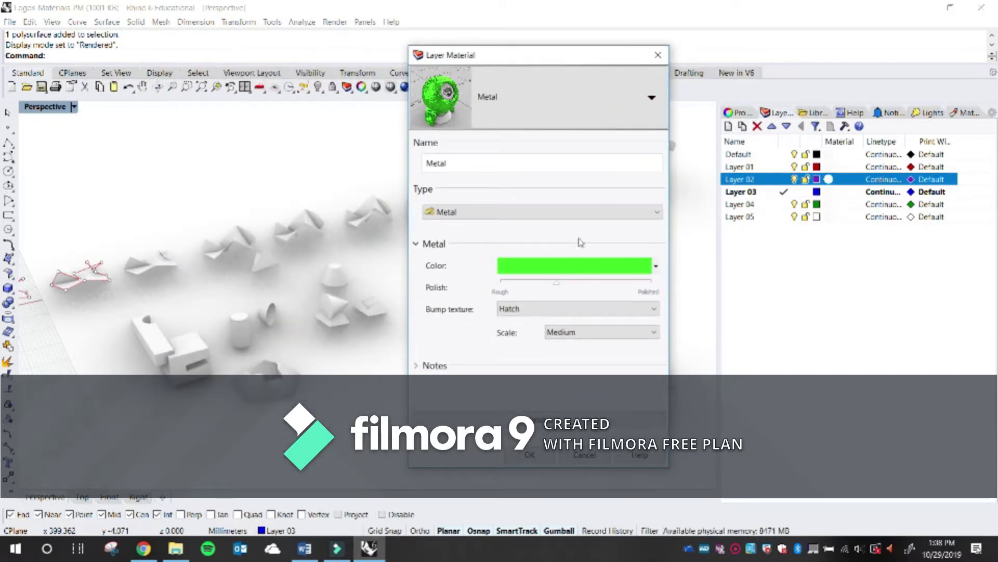
{"action": "left_click", "coordinate": [530, 457]}
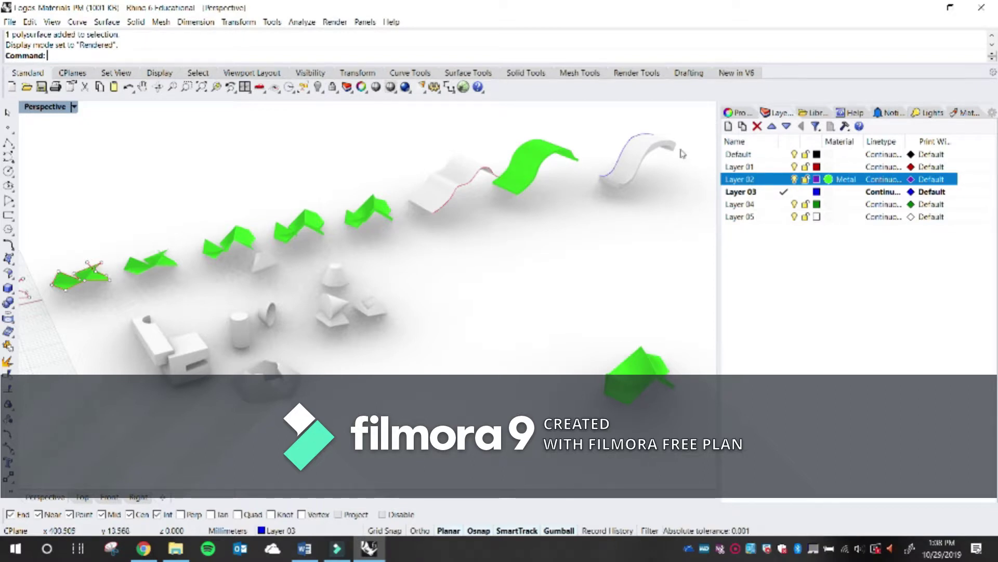
Remove the assigned material from Layer 02
{"action": "right_click", "coordinate": [829, 181]}
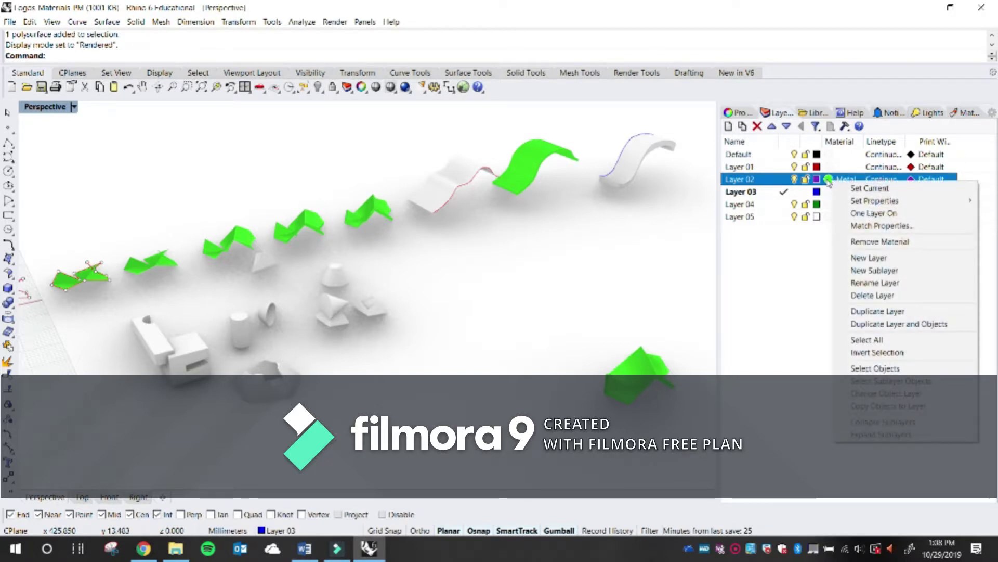
{"action": "left_click", "coordinate": [816, 278]}
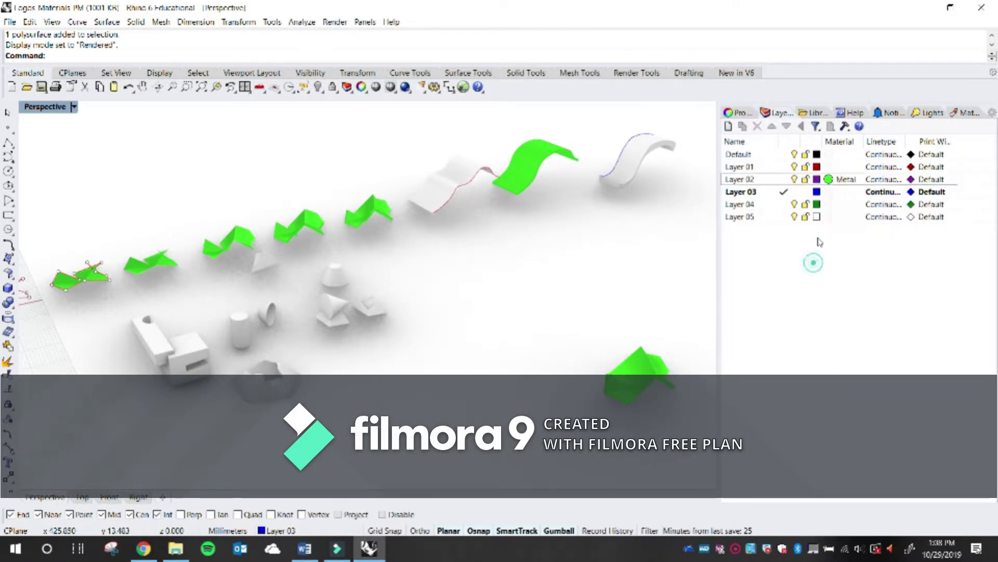
{"action": "right_click", "coordinate": [830, 182]}
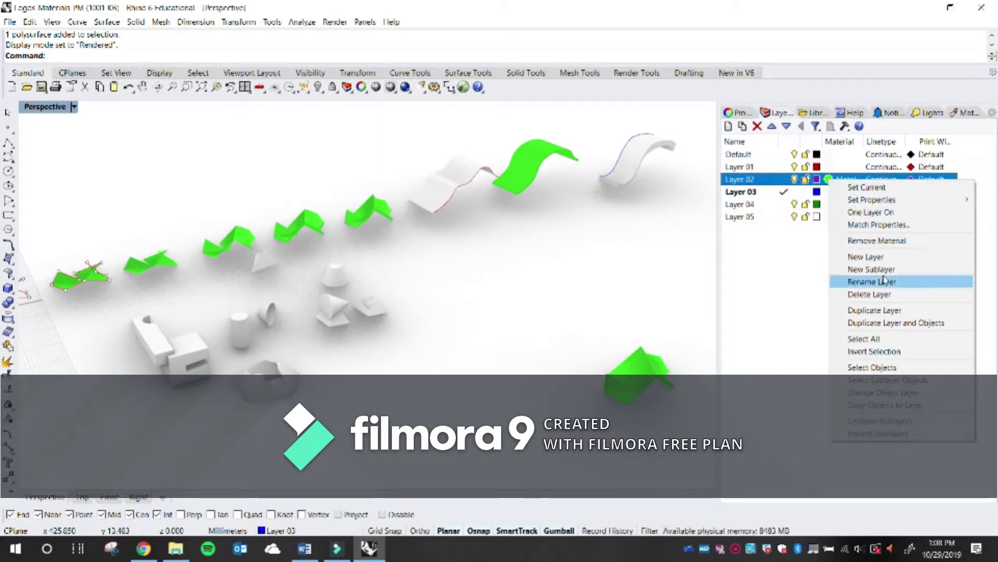
{"action": "left_click", "coordinate": [890, 241]}
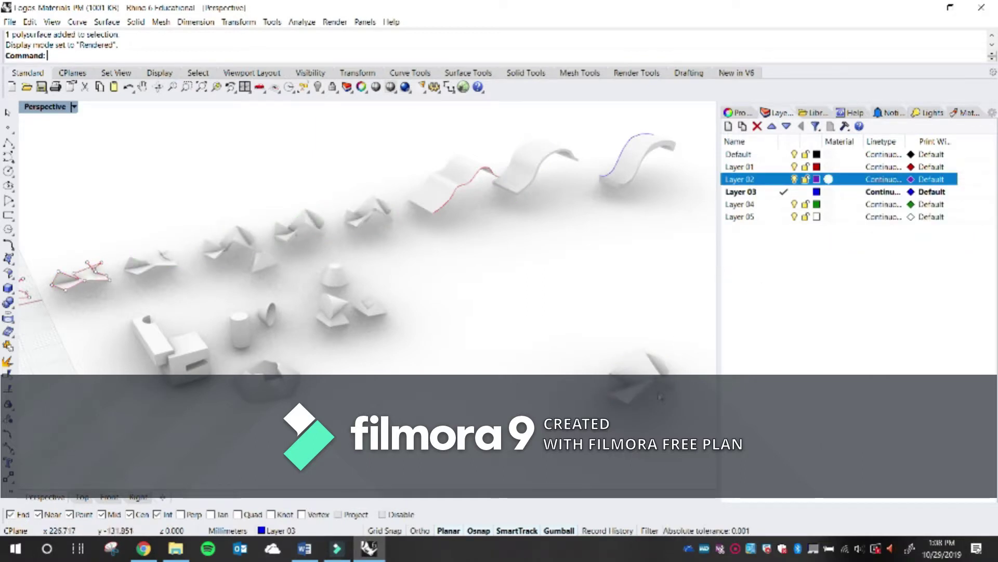
Zoom in on the separate folded polysurface and examine its shape from several angles
{"action": "scroll", "coordinate": [598, 375], "scroll_direction": "up", "scroll_amount": 10}
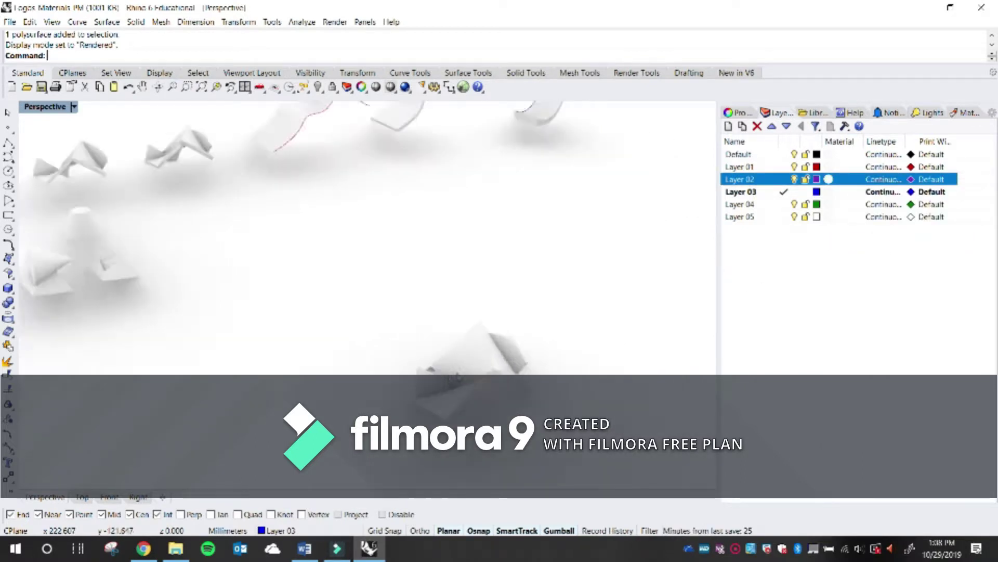
{"action": "scroll", "coordinate": [585, 371], "scroll_direction": "down", "scroll_amount": 6}
{"action": "left_click", "coordinate": [312, 250]}
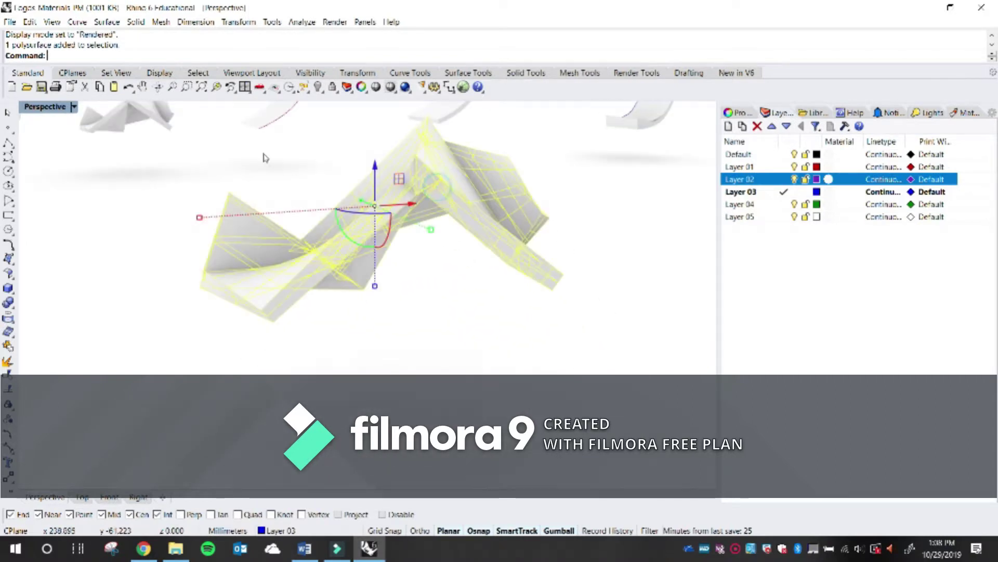
{"action": "left_click", "coordinate": [215, 86]}
{"action": "left_click", "coordinate": [290, 189]}
{"action": "scroll", "coordinate": [592, 283], "scroll_direction": "up", "scroll_amount": 5}
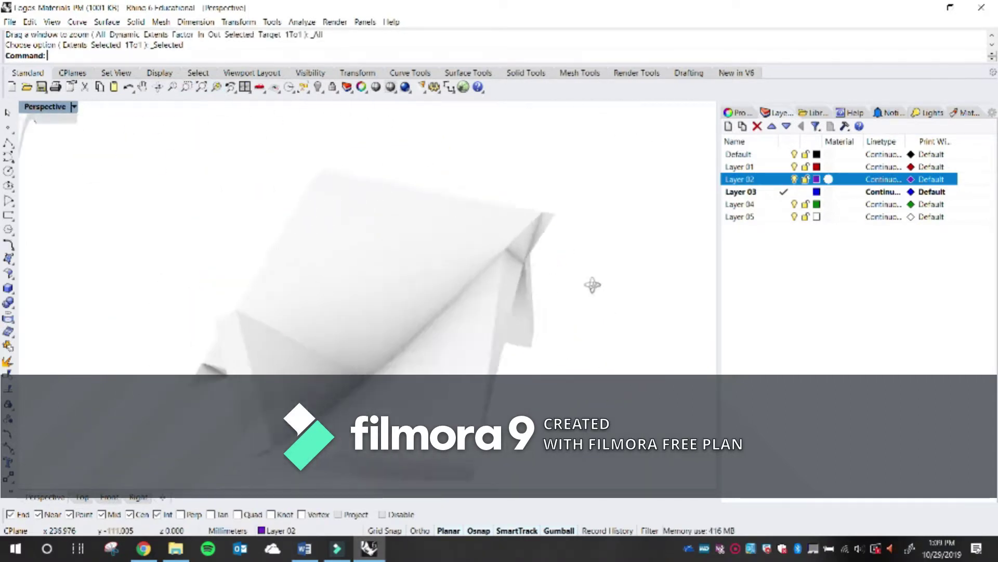
{"action": "scroll", "coordinate": [674, 254], "scroll_direction": "down", "scroll_amount": 6}
{"action": "scroll", "coordinate": [348, 263], "scroll_direction": "up", "scroll_amount": 5}
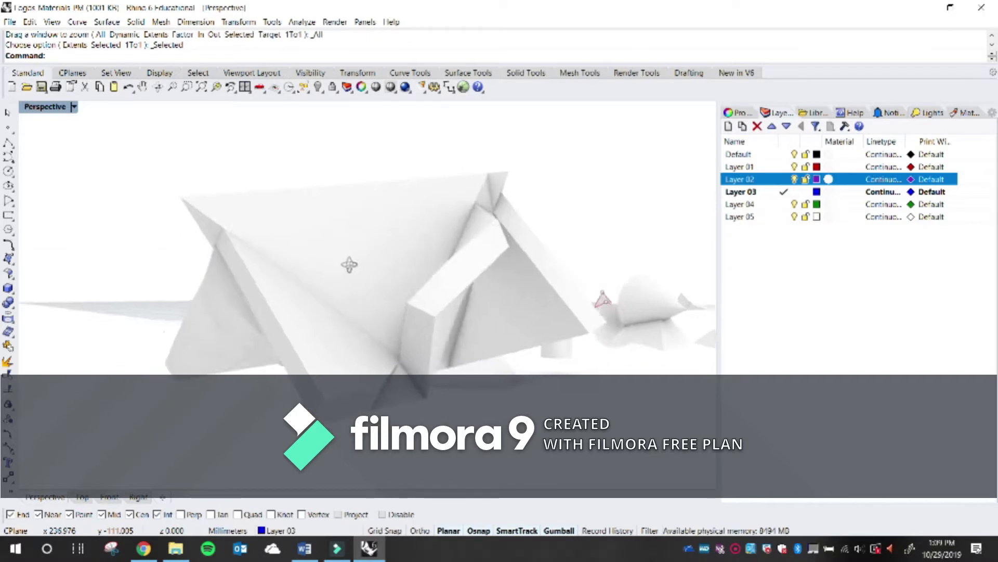
{"action": "right_click_drag", "start_coordinate": [483, 258], "coordinate": [411, 231]}
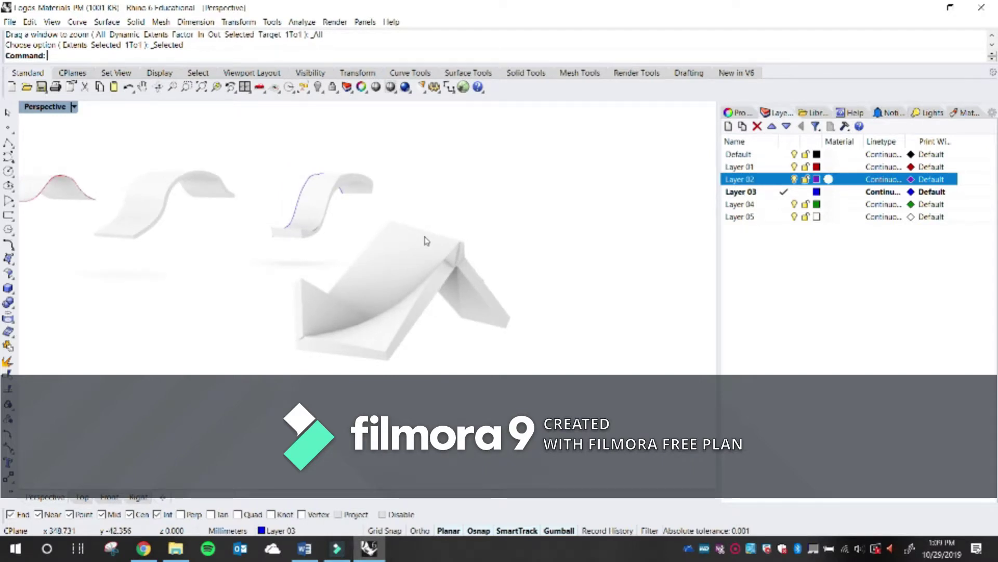
Assign the existing Plastic material directly to the separate folded polysurface as an individual object
{"action": "left_click", "coordinate": [416, 265]}
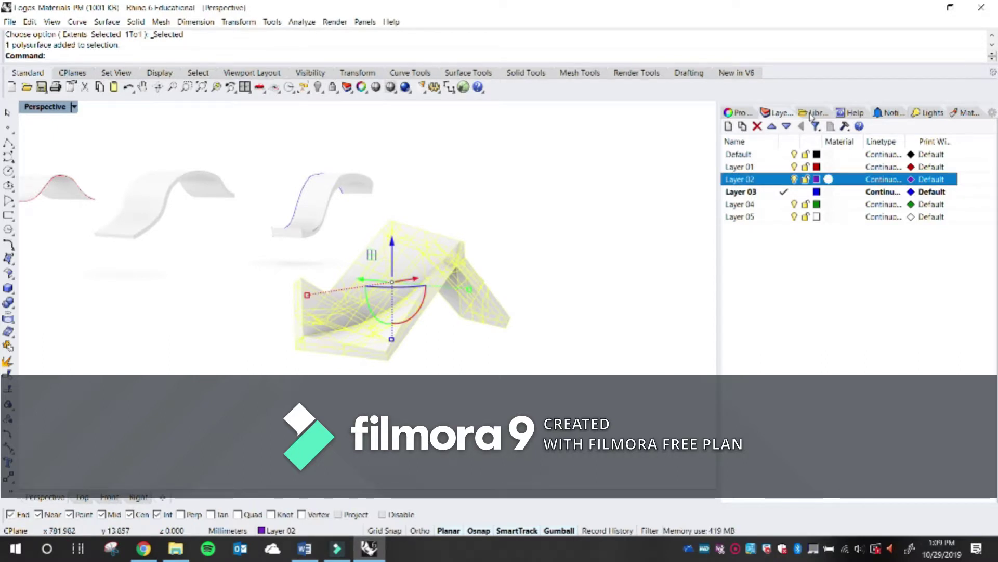
{"action": "left_click", "coordinate": [963, 113]}
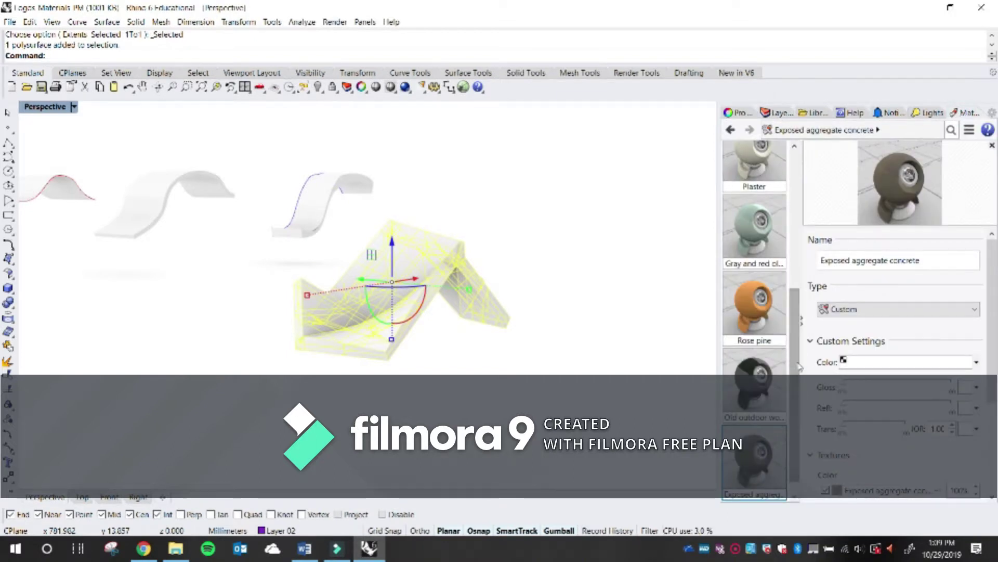
{"action": "scroll", "coordinate": [801, 235], "scroll_direction": "up", "scroll_amount": 5}
{"action": "scroll", "coordinate": [801, 235], "scroll_direction": "up", "scroll_amount": 2}
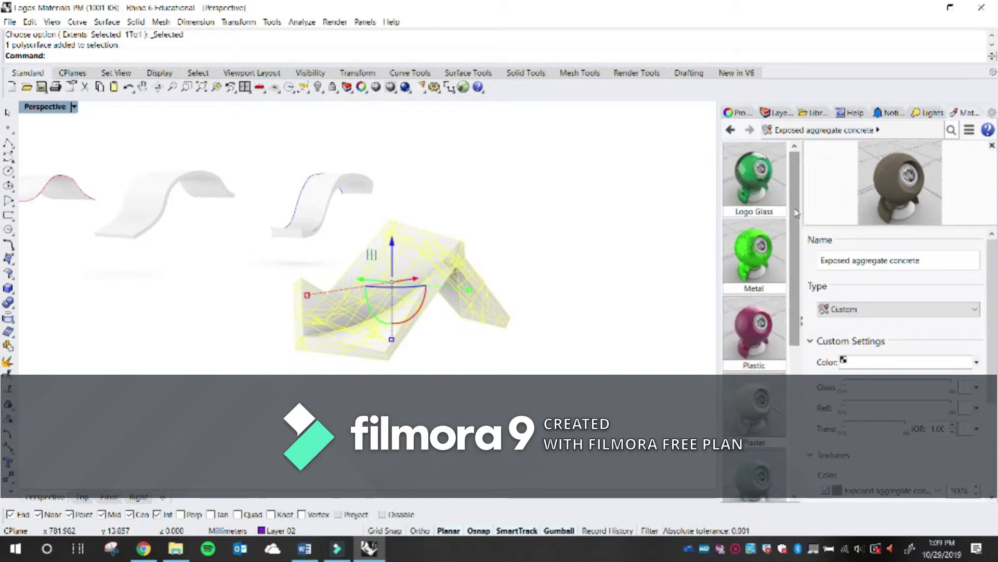
{"action": "left_click", "coordinate": [762, 337]}
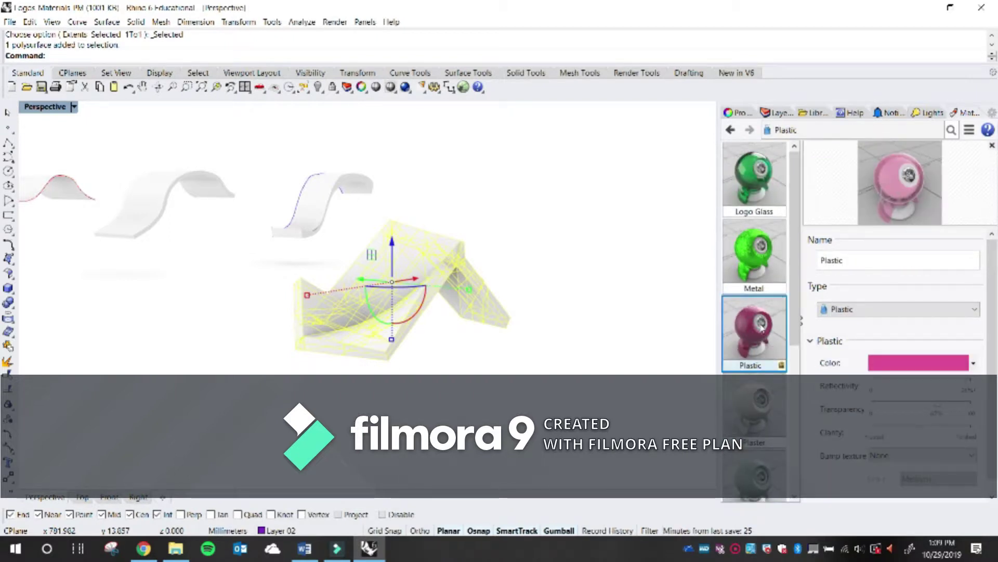
{"action": "right_click", "coordinate": [755, 321]}
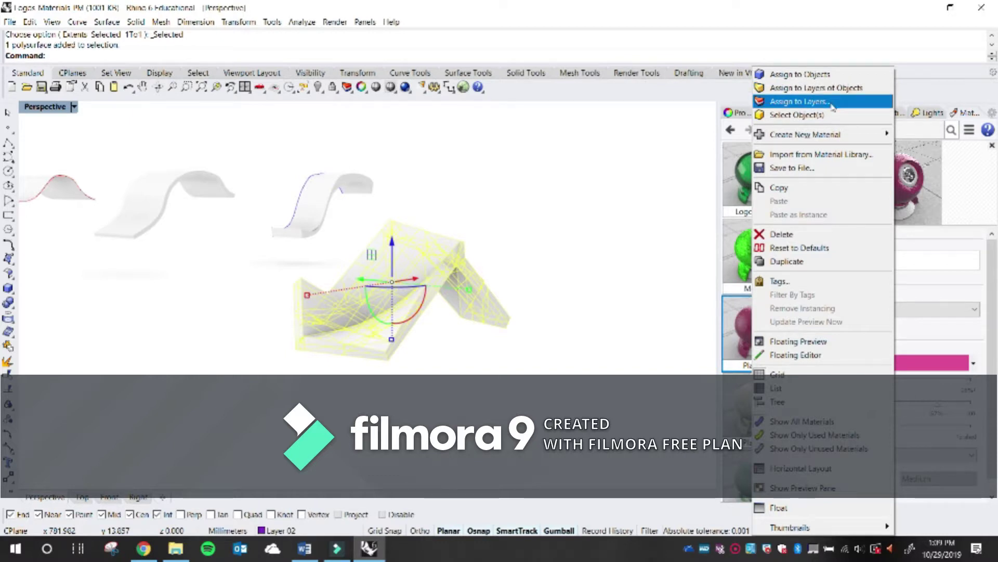
{"action": "left_click", "coordinate": [802, 78]}
{"action": "left_click", "coordinate": [593, 212]}
{"action": "right_click_drag", "start_coordinate": [593, 212], "coordinate": [522, 241]}
{"action": "scroll", "coordinate": [499, 240], "scroll_direction": "down", "scroll_amount": 5}
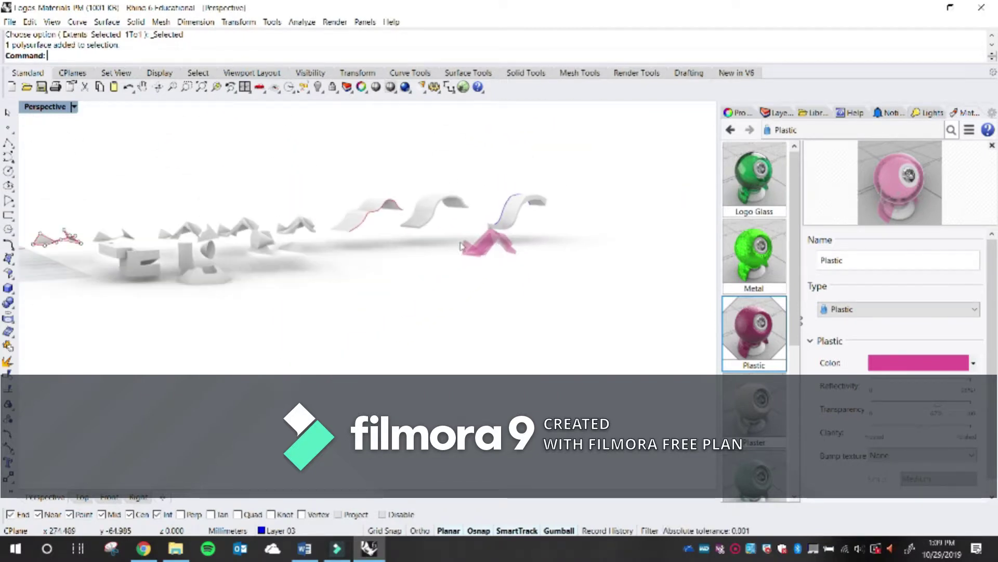
Pull the arched folded model out of its group into the open space beside the pink plastic polysurface
{"action": "scroll", "coordinate": [312, 266], "scroll_direction": "up", "scroll_amount": 8}
{"action": "right_click_drag", "start_coordinate": [312, 266], "coordinate": [262, 300]}
{"action": "left_click", "coordinate": [260, 298]}
{"action": "left_click_drag", "start_coordinate": [276, 302], "coordinate": [458, 278]}
{"action": "scroll", "coordinate": [453, 279], "scroll_direction": "up", "scroll_amount": 5}
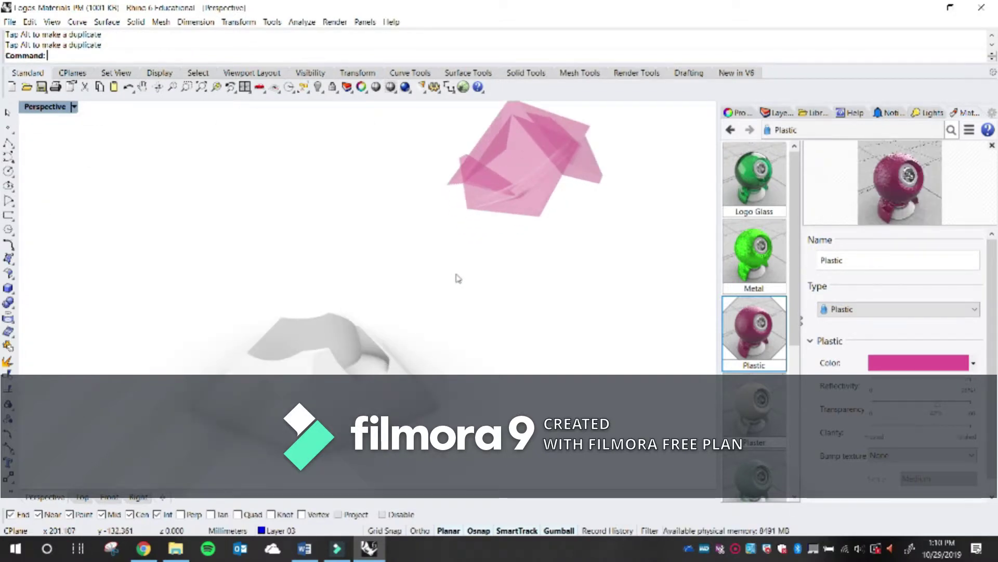
Assign the Logo Glass material directly to the arched folded model
{"action": "scroll", "coordinate": [452, 271], "scroll_direction": "down", "scroll_amount": 3}
{"action": "left_click", "coordinate": [333, 359]}
{"action": "left_click", "coordinate": [755, 177]}
{"action": "right_click", "coordinate": [761, 178]}
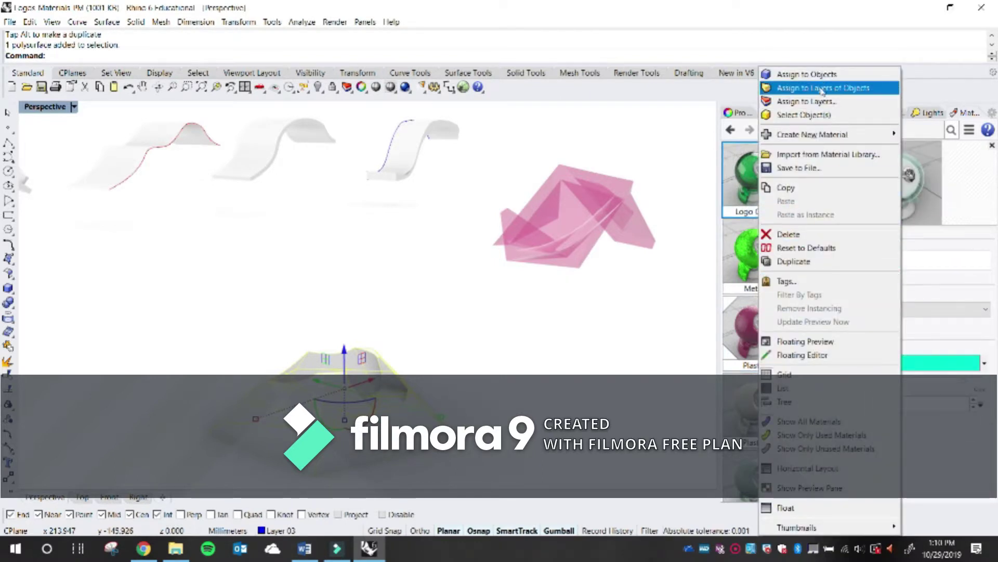
{"action": "left_click", "coordinate": [807, 75]}
{"action": "right_click_drag", "start_coordinate": [468, 345], "coordinate": [437, 289]}
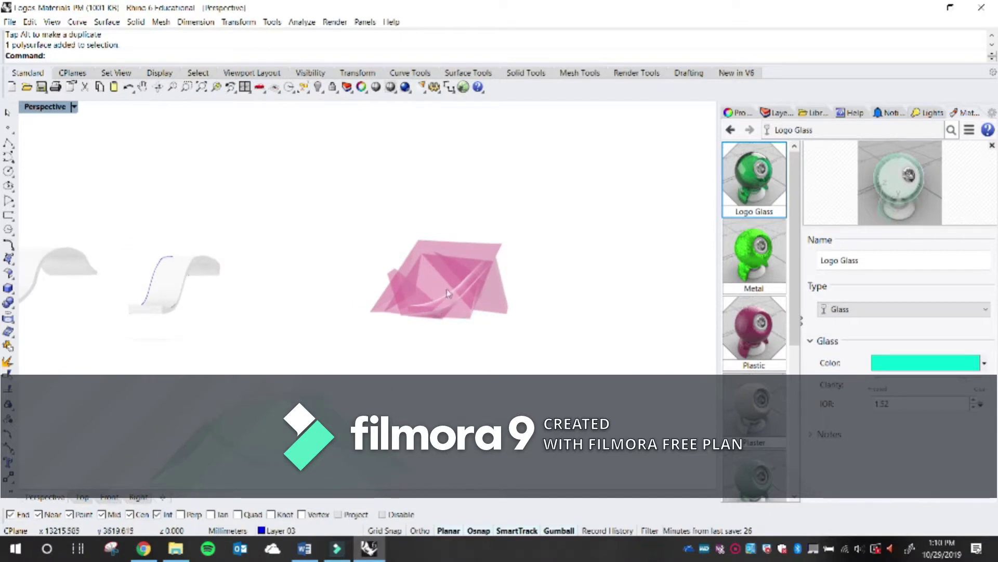
Raise the glass model with the gumball and frame it together with the pink polysurface for comparison
{"action": "left_click", "coordinate": [281, 432]}
{"action": "left_click_drag", "start_coordinate": [285, 396], "coordinate": [287, 235]}
{"action": "left_click", "coordinate": [426, 208]}
{"action": "right_click_drag", "start_coordinate": [427, 208], "coordinate": [508, 285]}
{"action": "left_click", "coordinate": [509, 285]}
{"action": "right_click", "coordinate": [215, 86]}
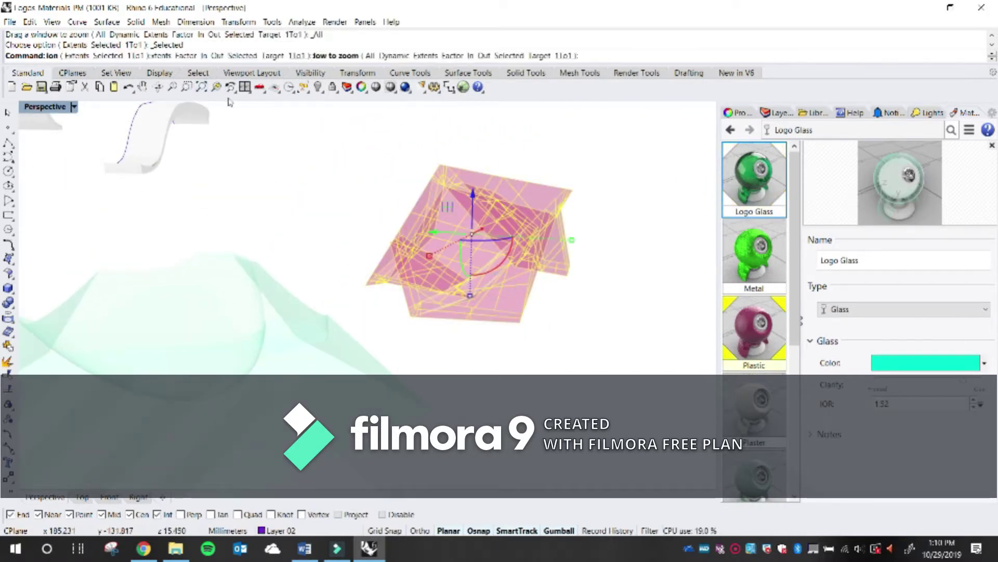
{"action": "left_click", "coordinate": [481, 166]}
{"action": "scroll", "coordinate": [455, 358], "scroll_direction": "down", "scroll_amount": 5}
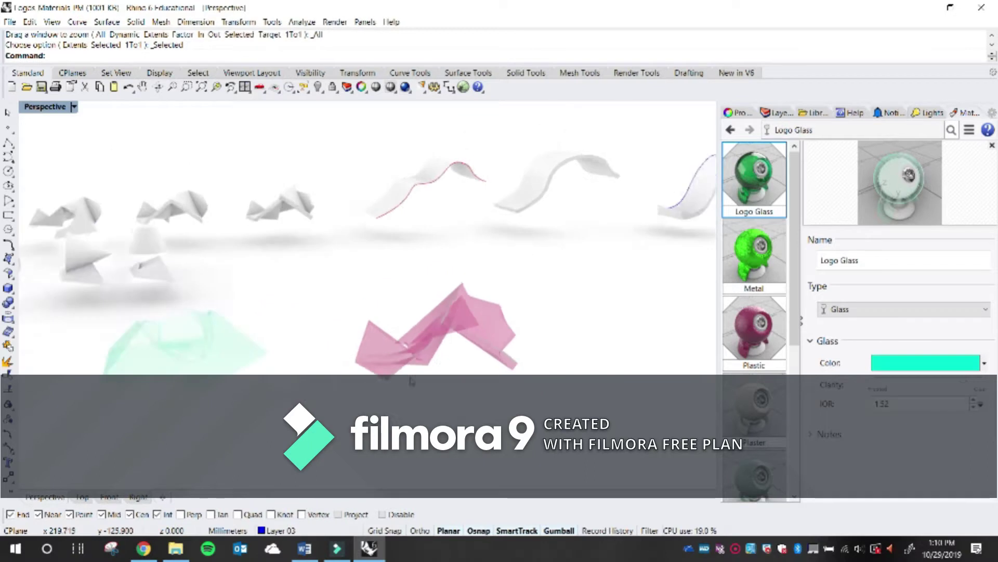
{"action": "right_click_drag", "start_coordinate": [465, 364], "coordinate": [487, 370]}
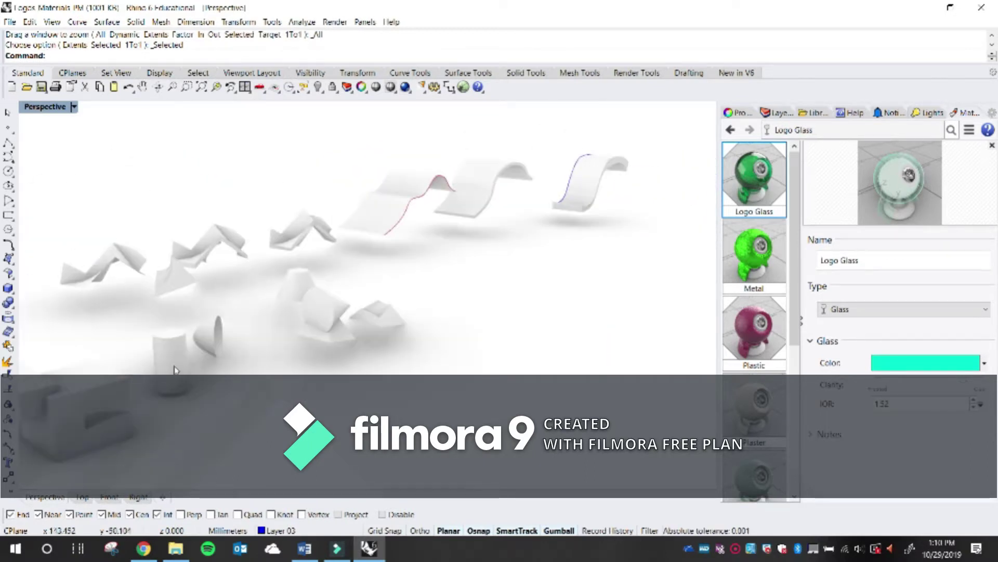
Copy the block-and-bar pair of polysurfaces to the open area in front of the originals, undoing a stray move
{"action": "right_click_drag", "start_coordinate": [194, 366], "coordinate": [412, 401]}
{"action": "left_click", "coordinate": [398, 389]}
{"action": "scroll", "coordinate": [442, 385], "scroll_direction": "down", "scroll_amount": 5}
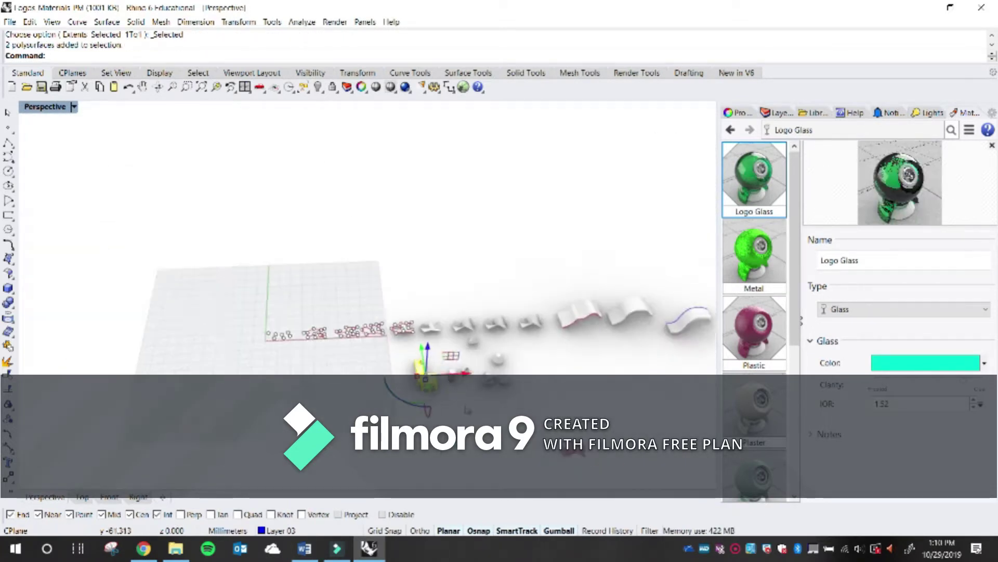
{"action": "type", "text": "copy"}
{"action": "key", "text": "Return"}
{"action": "right_click_drag", "start_coordinate": [471, 401], "coordinate": [432, 346]}
{"action": "left_click", "coordinate": [426, 343]}
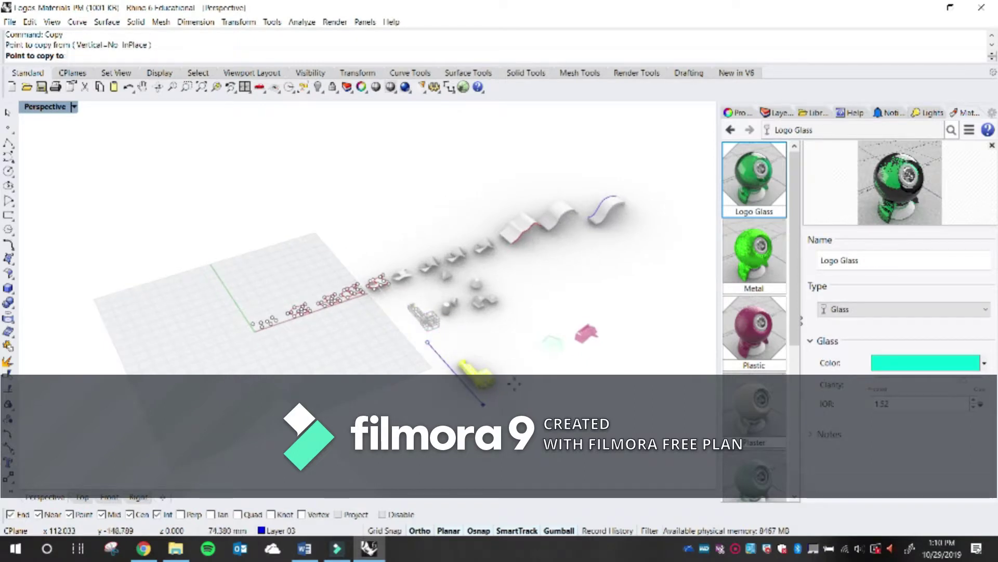
{"action": "scroll", "coordinate": [499, 384], "scroll_direction": "up", "scroll_amount": 2}
{"action": "scroll", "coordinate": [499, 384], "scroll_direction": "up", "scroll_amount": 2}
{"action": "key", "text": "Return"}
{"action": "left_click_drag", "start_coordinate": [485, 380], "coordinate": [436, 347]}
{"action": "key", "text": "ctrl+z"}
Select both polysurfaces of the copied block-and-bar pair and rotate them with the gumball
{"action": "left_click_drag", "start_coordinate": [515, 416], "coordinate": [437, 394]}
{"action": "scroll", "coordinate": [487, 385], "scroll_direction": "up", "scroll_amount": 4}
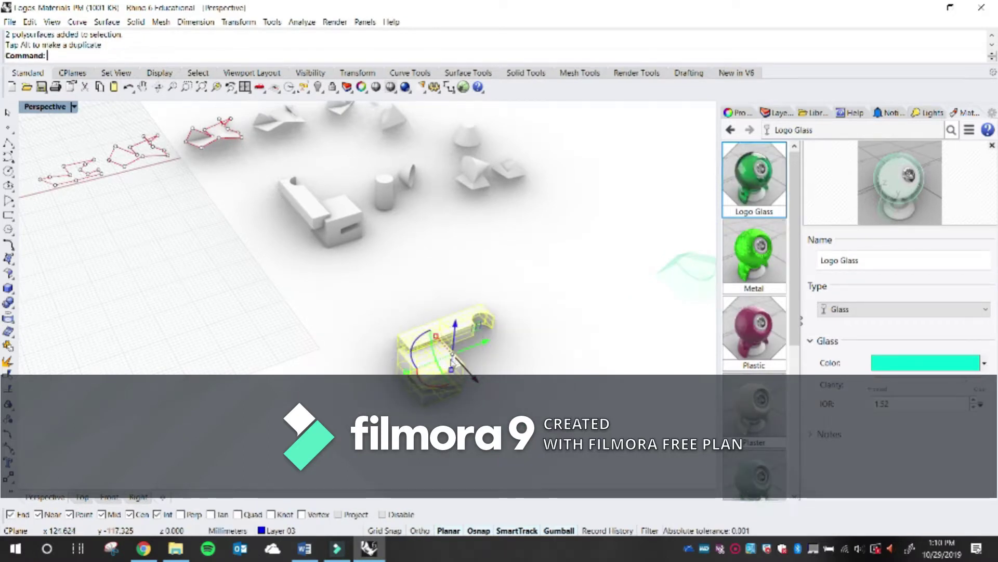
{"action": "left_click_drag", "start_coordinate": [416, 361], "coordinate": [486, 321]}
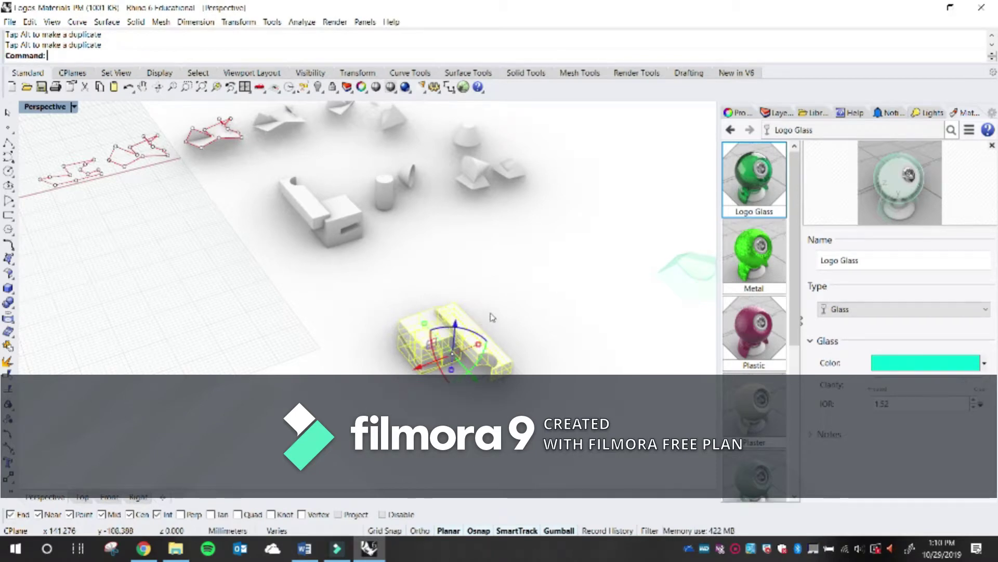
{"action": "scroll", "coordinate": [490, 318], "scroll_direction": "up", "scroll_amount": 2}
{"action": "left_click", "coordinate": [519, 314]}
Adjust the copied block-and-bar pair's placement with the gumball and zoom in on its block
{"action": "right_click_drag", "start_coordinate": [519, 314], "coordinate": [432, 380]}
{"action": "right_click_drag", "start_coordinate": [367, 309], "coordinate": [392, 343]}
{"action": "left_click", "coordinate": [392, 341]}
{"action": "left_click_drag", "start_coordinate": [391, 348], "coordinate": [457, 331]}
{"action": "left_click", "coordinate": [470, 375]}
{"action": "scroll", "coordinate": [454, 318], "scroll_direction": "up", "scroll_amount": 4}
{"action": "scroll", "coordinate": [453, 317], "scroll_direction": "up", "scroll_amount": 2}
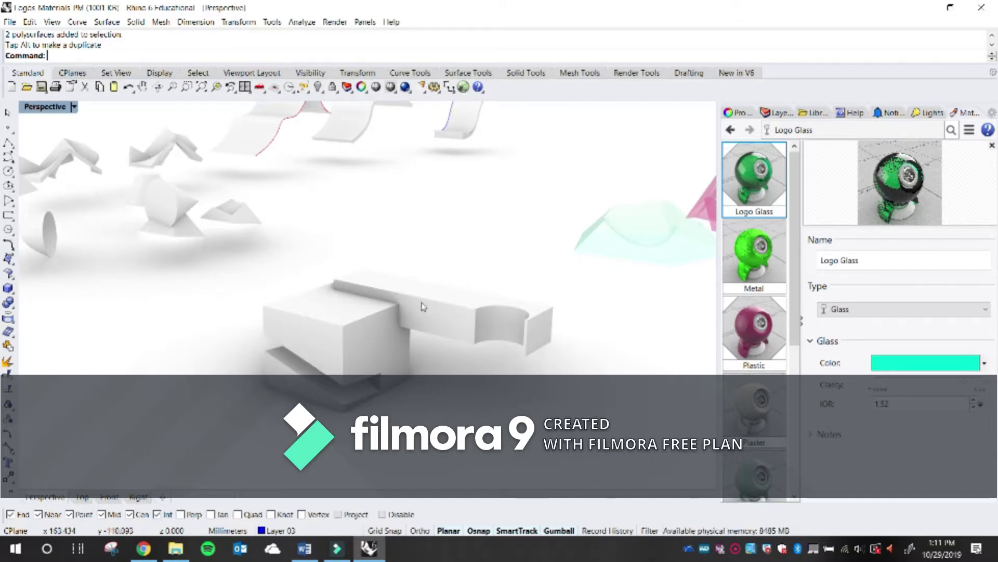
{"action": "scroll", "coordinate": [348, 337], "scroll_direction": "up", "scroll_amount": 3}
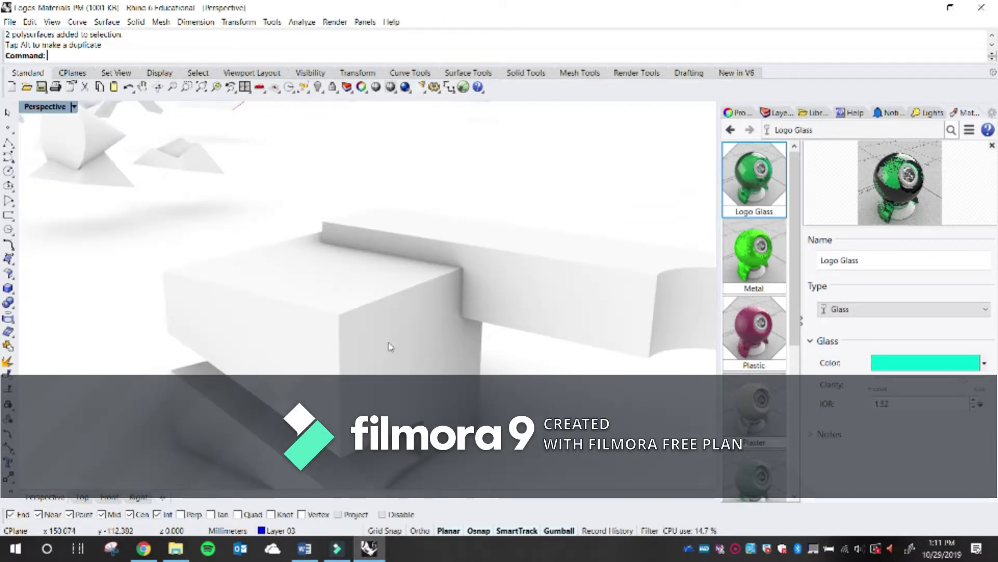
{"action": "left_click", "coordinate": [371, 349]}
{"action": "right_click_drag", "start_coordinate": [371, 349], "coordinate": [305, 323]}
{"action": "left_click", "coordinate": [205, 285]}
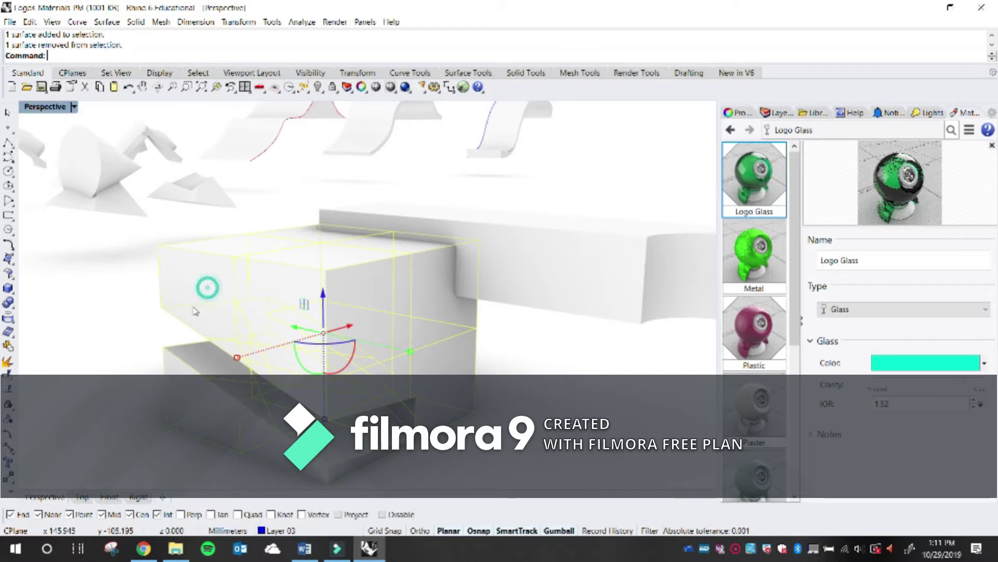
{"action": "left_click", "coordinate": [206, 286]}
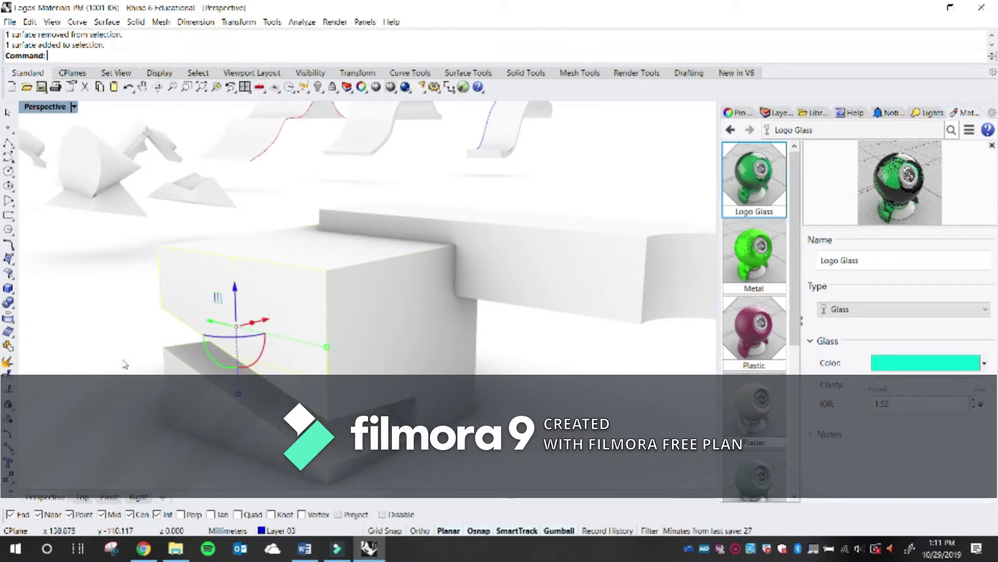
{"action": "left_click", "coordinate": [121, 344]}
{"action": "right_click_drag", "start_coordinate": [302, 339], "coordinate": [351, 371]}
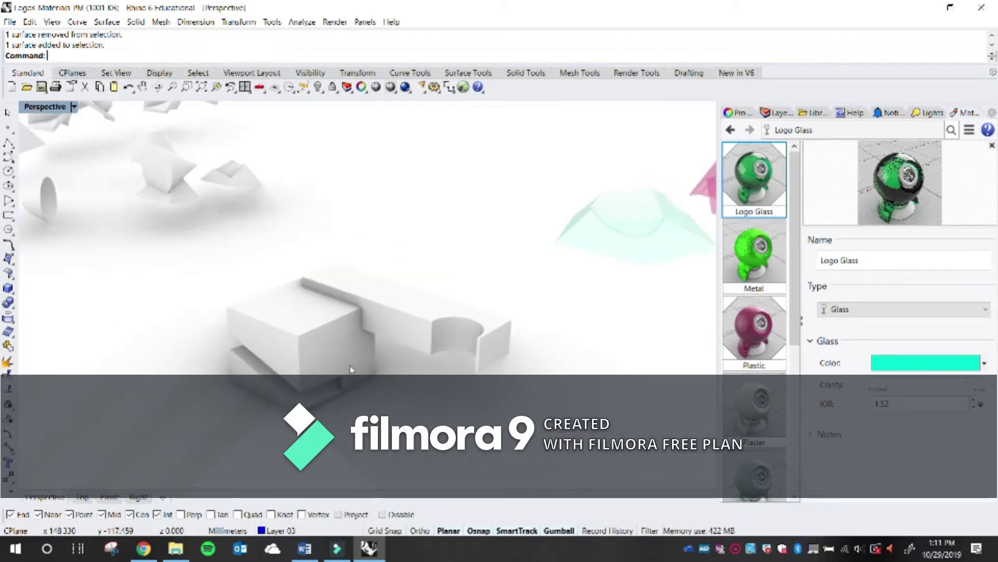
Select only the block's side face below the bar and assign the Plaster material to it
{"action": "scroll", "coordinate": [333, 350], "scroll_direction": "up", "scroll_amount": 2}
{"action": "left_click", "coordinate": [326, 351]}
{"action": "scroll", "coordinate": [315, 360], "scroll_direction": "up", "scroll_amount": 2}
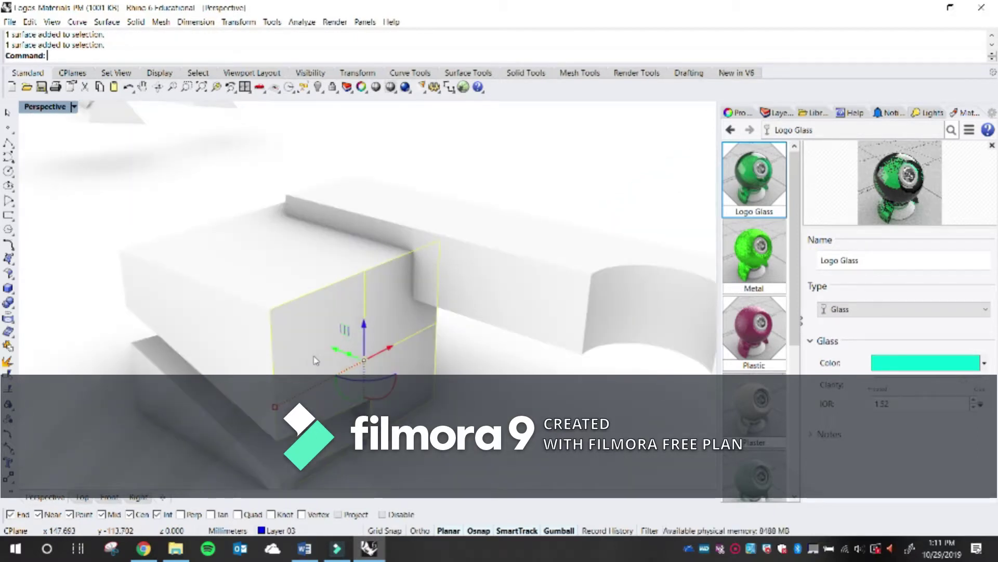
{"action": "scroll", "coordinate": [324, 341], "scroll_direction": "down", "scroll_amount": 1}
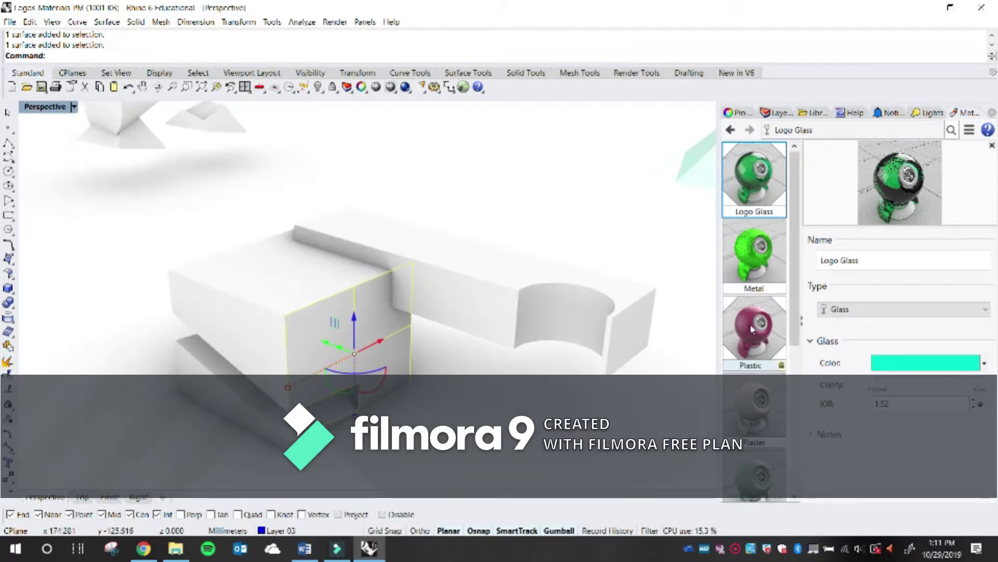
{"action": "right_click", "coordinate": [749, 411]}
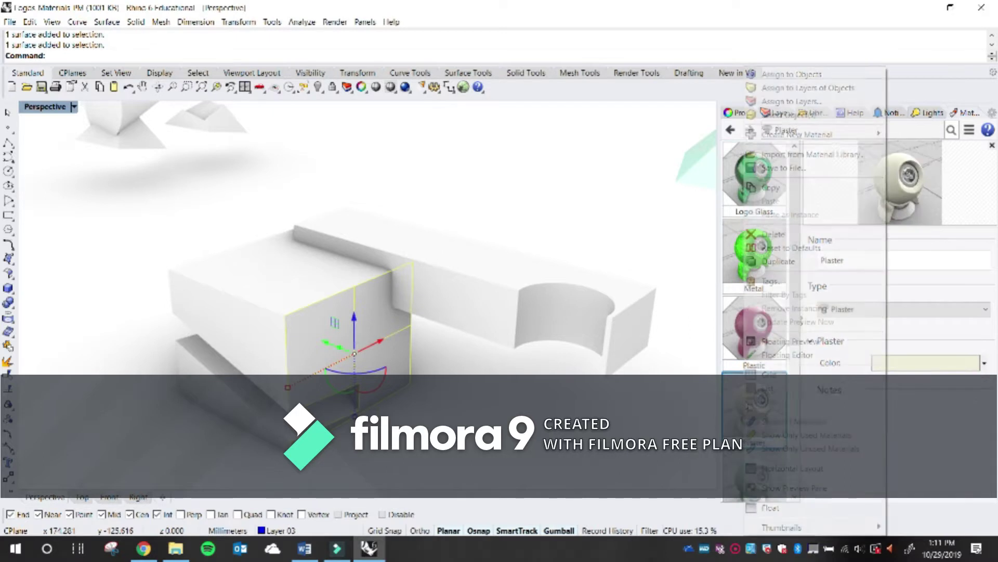
{"action": "left_click", "coordinate": [822, 71]}
{"action": "left_click", "coordinate": [397, 398]}
{"action": "scroll", "coordinate": [343, 345], "scroll_direction": "up", "scroll_amount": 2}
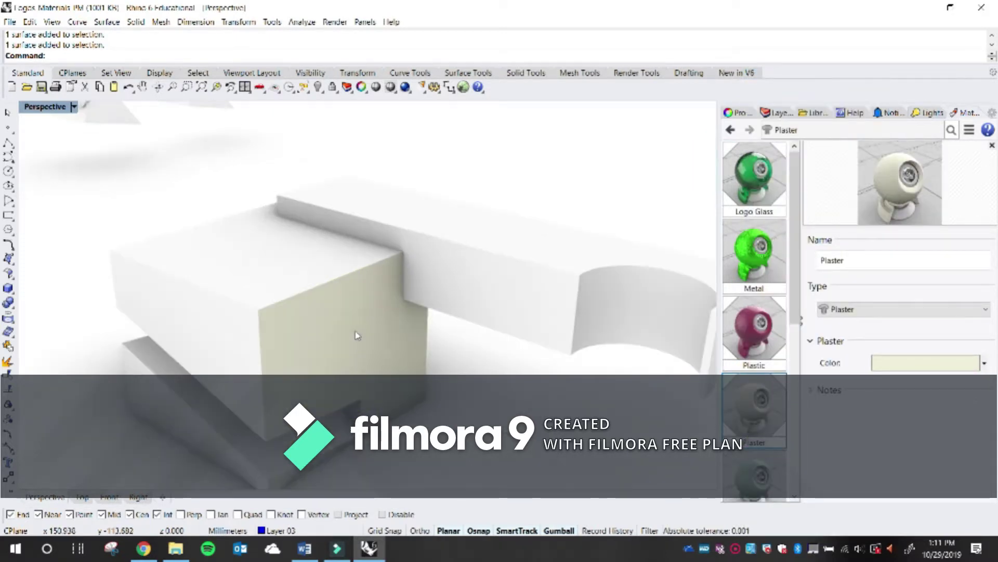
Select the inner faces of the block's wedge-shaped slot and assign the Plastic material to them
{"action": "left_click", "coordinate": [229, 338]}
{"action": "key", "text": "Escape"}
{"action": "scroll", "coordinate": [375, 395], "scroll_direction": "up", "scroll_amount": 2}
{"action": "scroll", "coordinate": [318, 249], "scroll_direction": "up", "scroll_amount": 5}
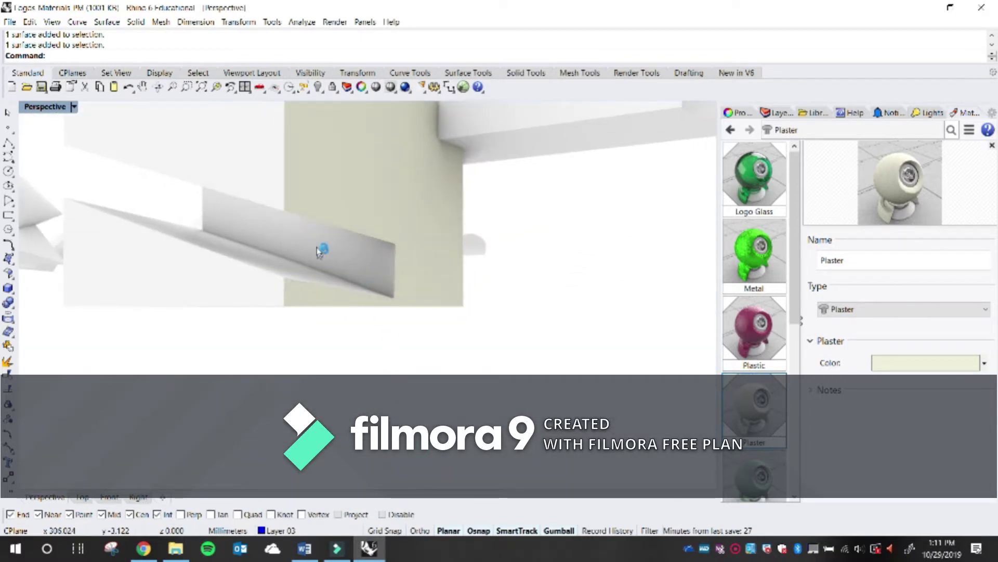
{"action": "right_click_drag", "start_coordinate": [319, 249], "coordinate": [265, 276]}
{"action": "left_click", "coordinate": [304, 231]}
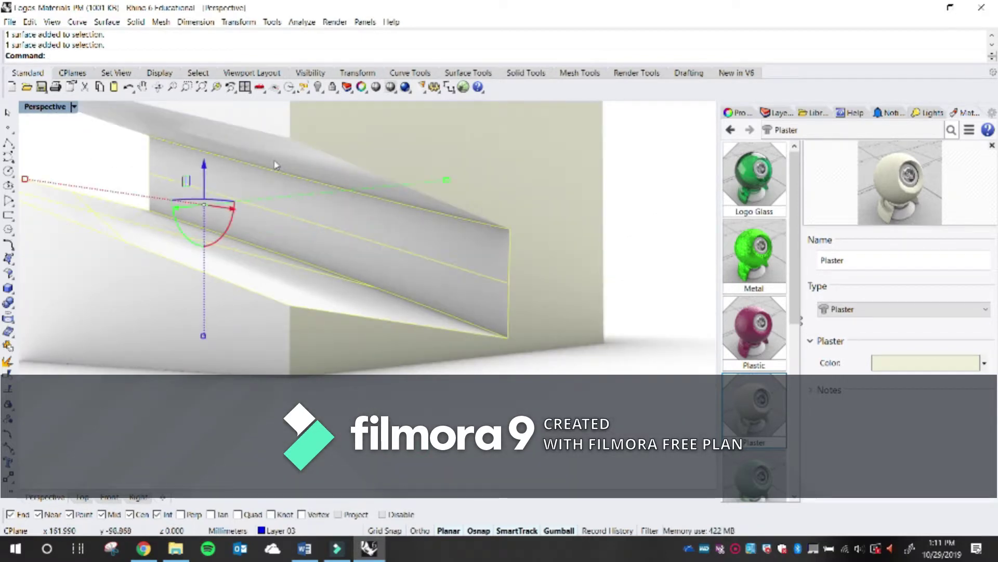
{"action": "left_click", "coordinate": [754, 327]}
{"action": "right_click", "coordinate": [754, 328]}
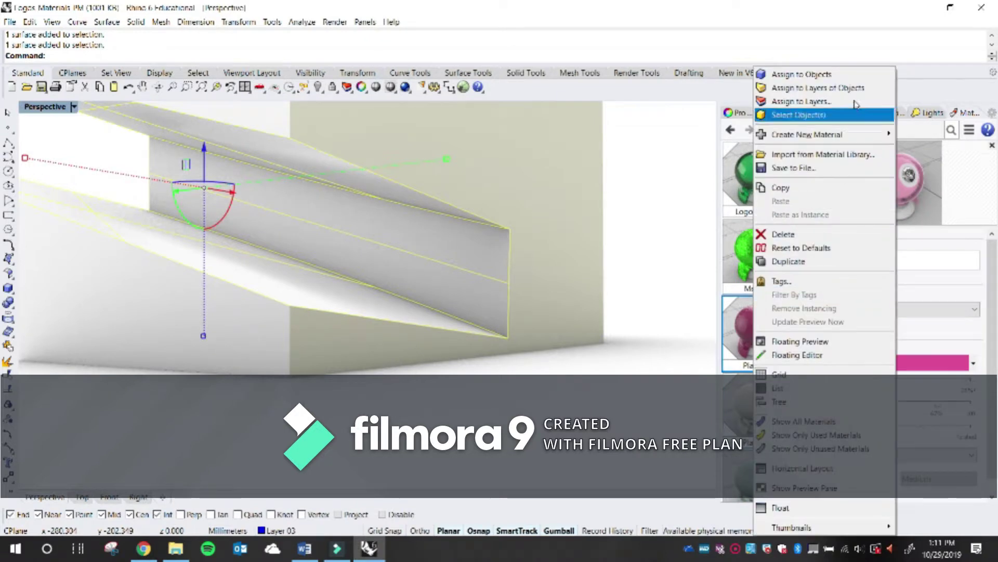
{"action": "left_click", "coordinate": [801, 74]}
{"action": "right_click_drag", "start_coordinate": [431, 420], "coordinate": [422, 385]}
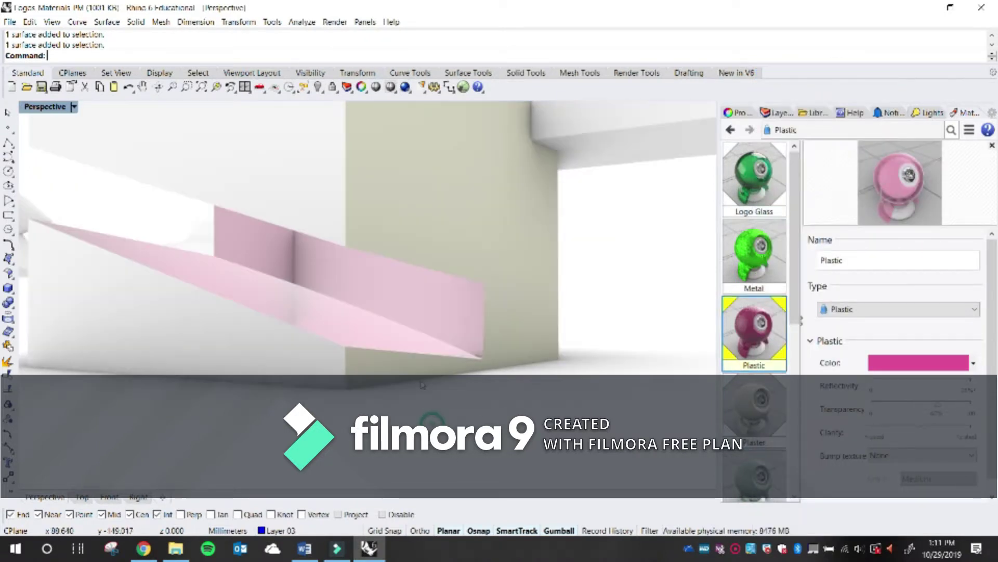
Select the block's front and top faces and assign the Plaster material to them
{"action": "scroll", "coordinate": [422, 385], "scroll_direction": "down", "scroll_amount": 5}
{"action": "left_click", "coordinate": [330, 318]}
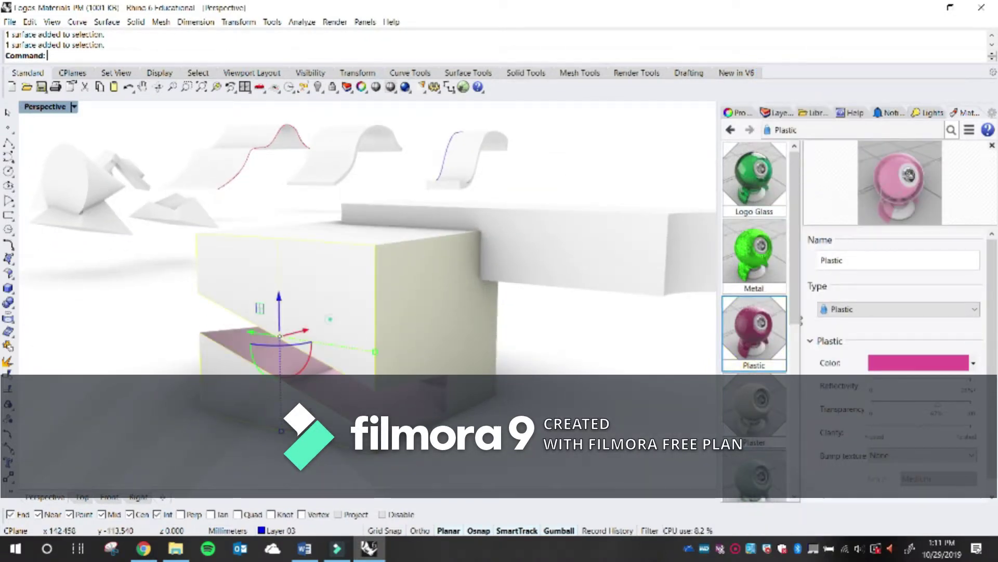
{"action": "left_click", "coordinate": [373, 234]}
{"action": "right_click", "coordinate": [769, 360]}
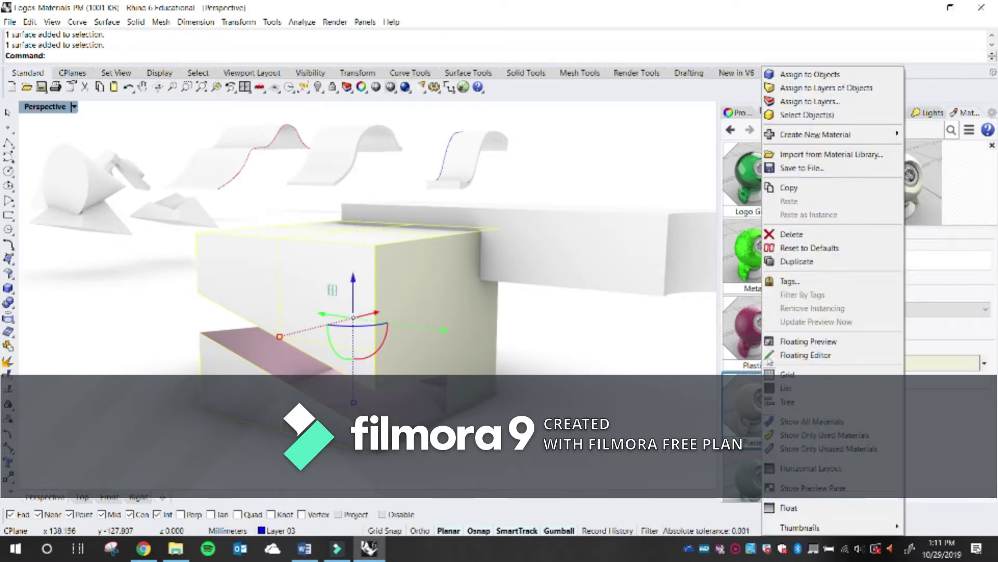
{"action": "left_click", "coordinate": [799, 76]}
{"action": "right_click_drag", "start_coordinate": [494, 332], "coordinate": [455, 374]}
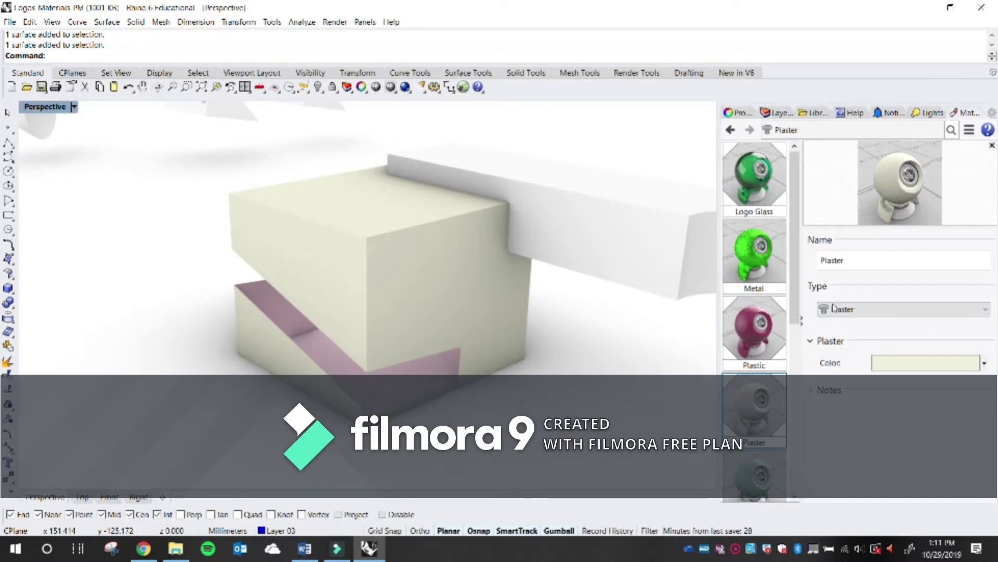
Increase the Plastic material's transparency to nearly the maximum and check its effect on the slot faces
{"action": "left_click", "coordinate": [764, 320]}
{"action": "left_click_drag", "start_coordinate": [950, 411], "coordinate": [973, 410]}
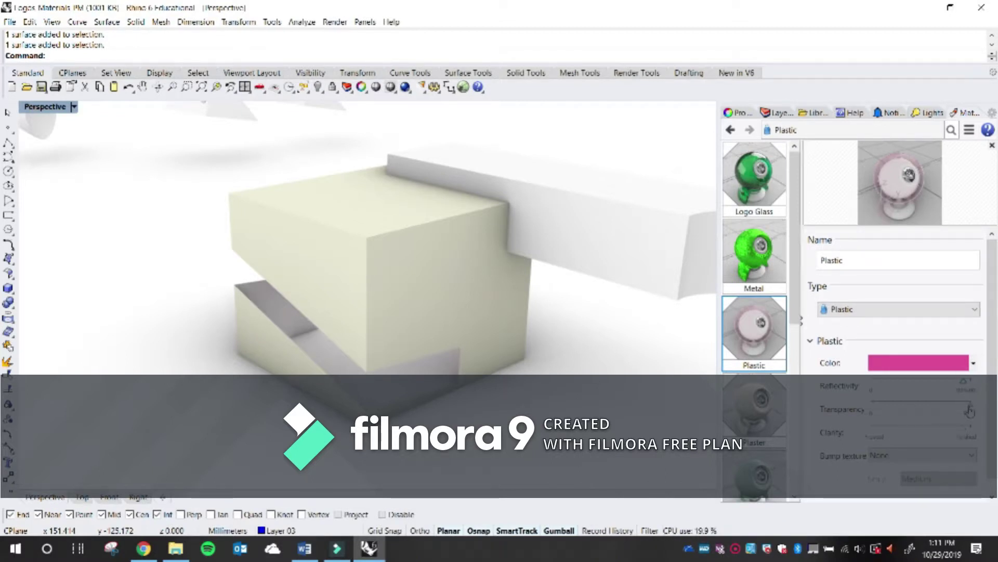
{"action": "mouse_move", "coordinate": [730, 356]}
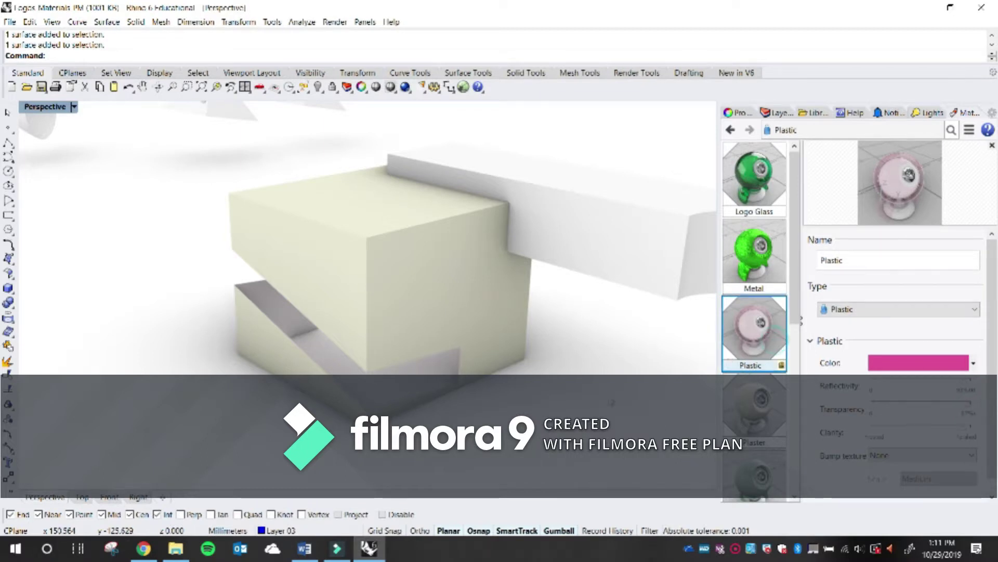
{"action": "right_click_drag", "start_coordinate": [624, 333], "coordinate": [492, 423]}
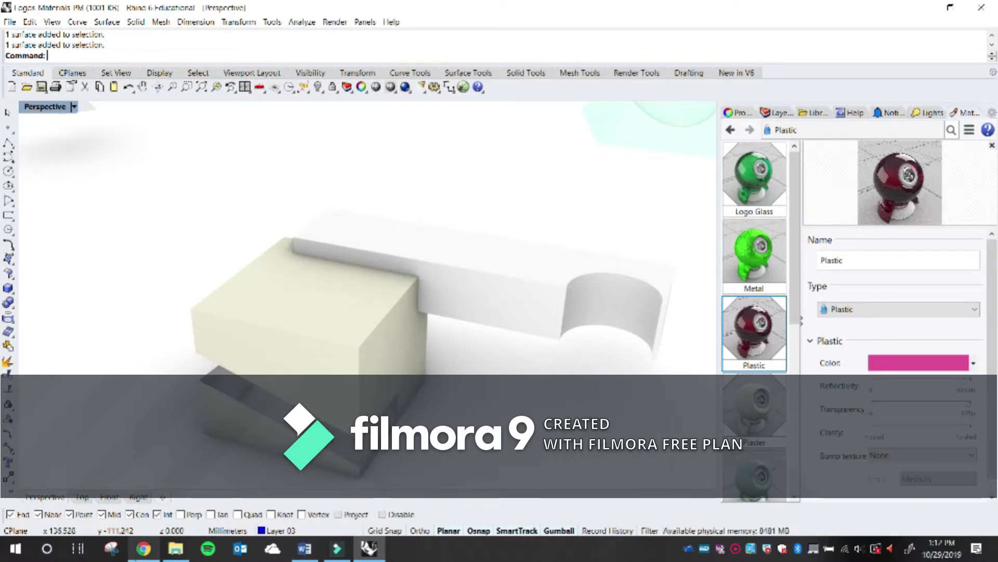
Select only the curved cutout face of the bar and assign the Metal material to it
{"action": "mouse_move", "coordinate": [138, 558]}
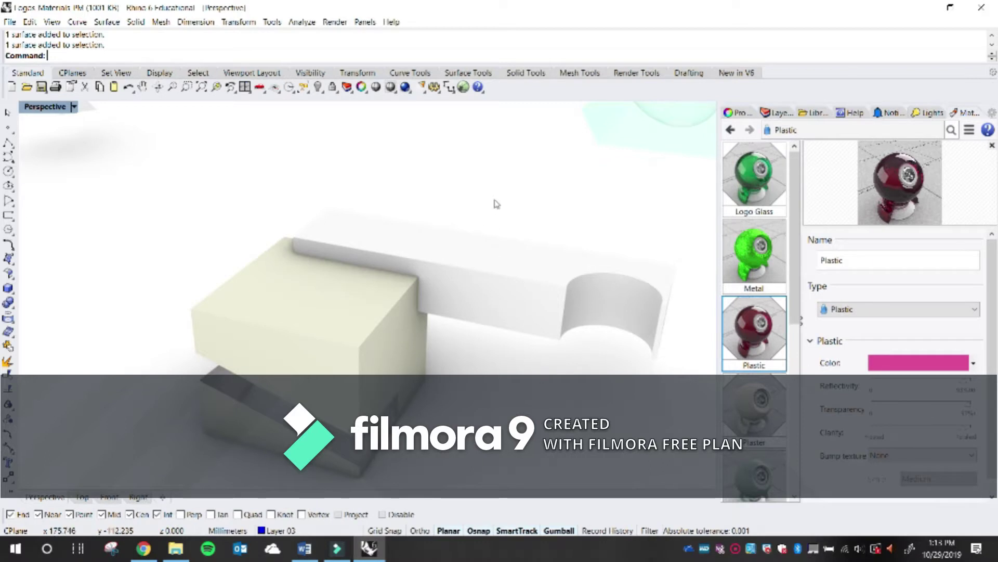
{"action": "left_click", "coordinate": [581, 310]}
{"action": "right_click_drag", "start_coordinate": [628, 273], "coordinate": [426, 219]}
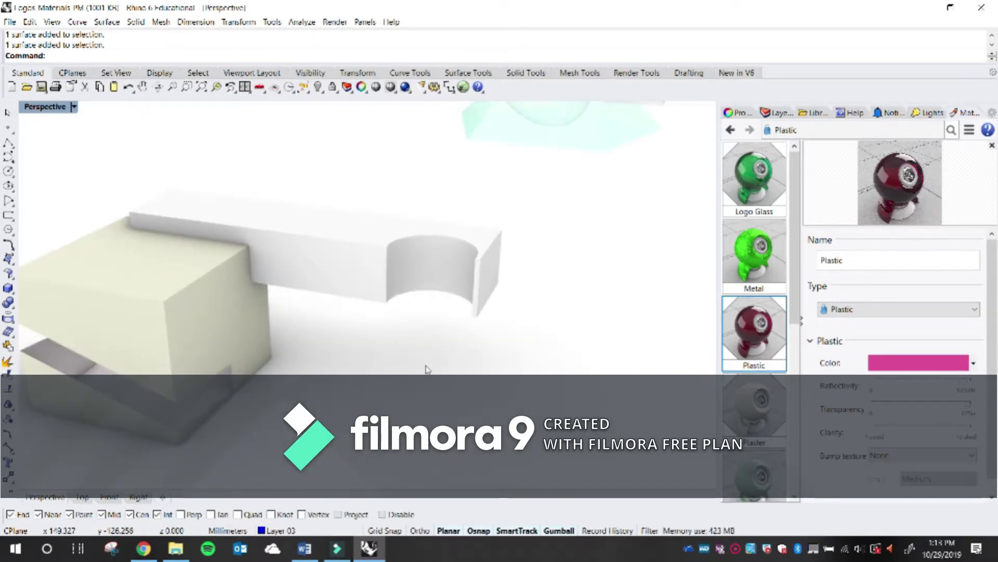
{"action": "left_click", "coordinate": [421, 264]}
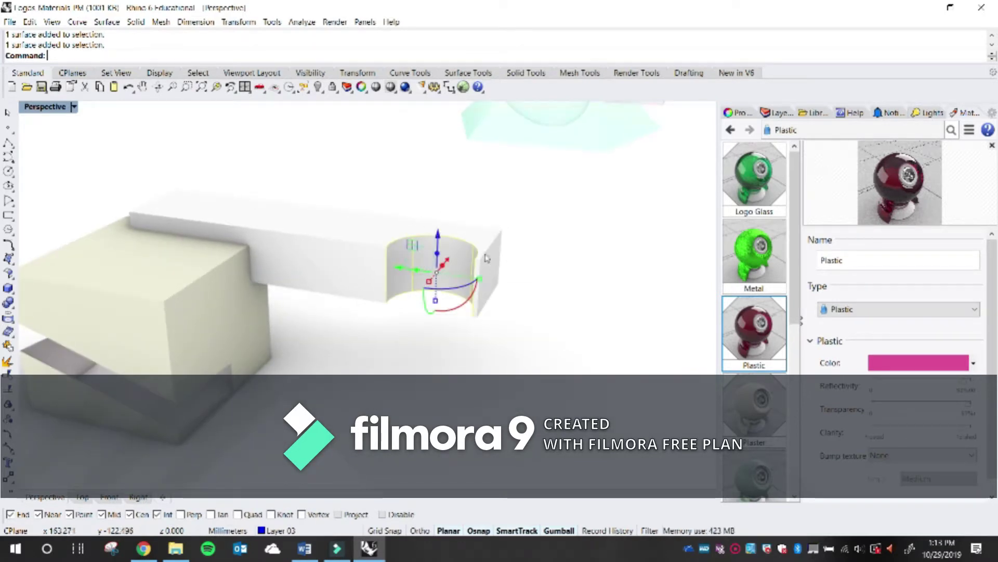
{"action": "left_click", "coordinate": [751, 250]}
{"action": "right_click", "coordinate": [748, 246]}
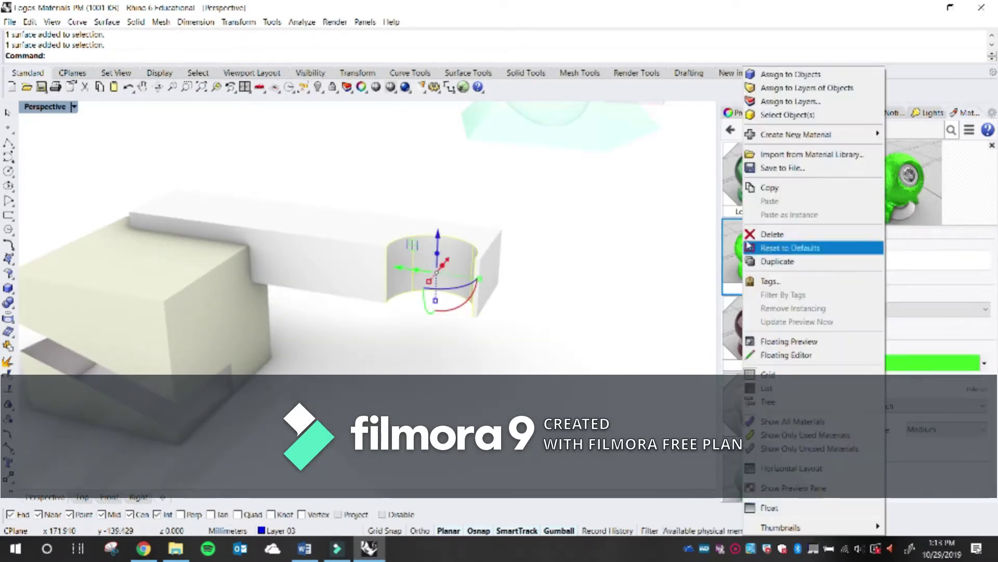
{"action": "left_click", "coordinate": [782, 75]}
{"action": "left_click", "coordinate": [619, 273]}
{"action": "scroll", "coordinate": [283, 256], "scroll_direction": "up", "scroll_amount": 2}
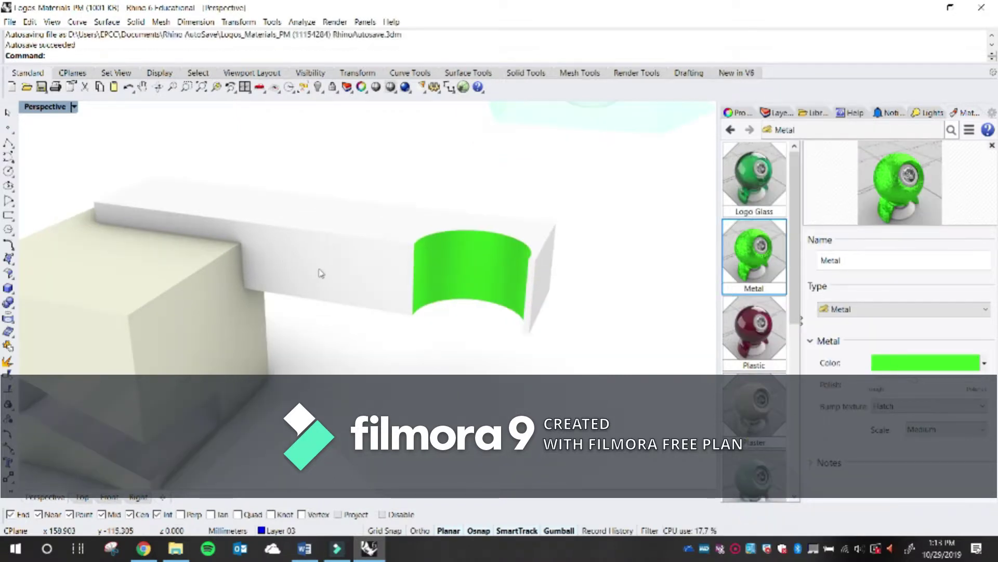
Select the bar's outer faces around the curved cutout and assign the Logo Glass material to them
{"action": "left_click", "coordinate": [362, 274]}
{"action": "left_click", "coordinate": [368, 267], "text": "shift"}
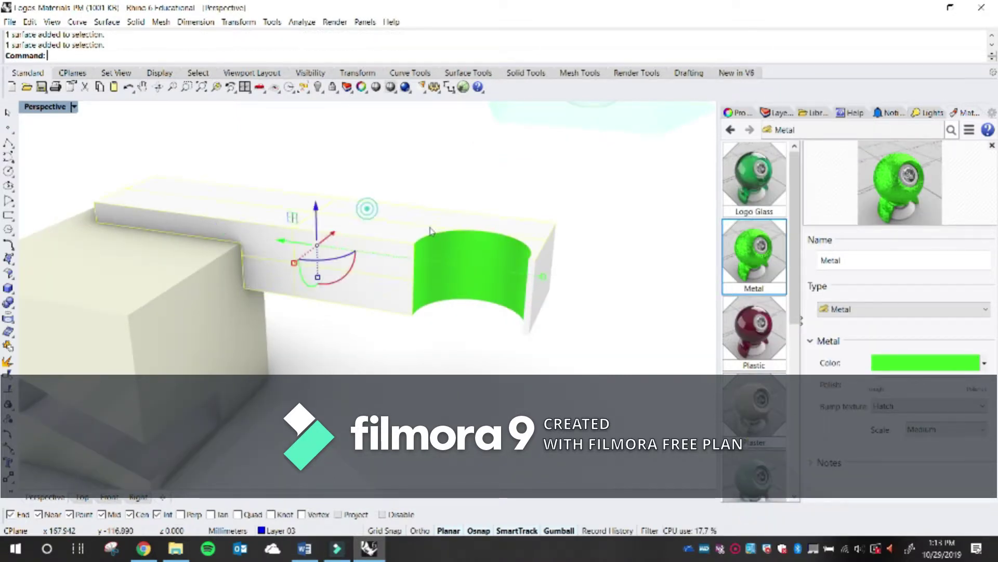
{"action": "right_click_drag", "start_coordinate": [576, 263], "coordinate": [527, 302]}
{"action": "left_click", "coordinate": [760, 190]}
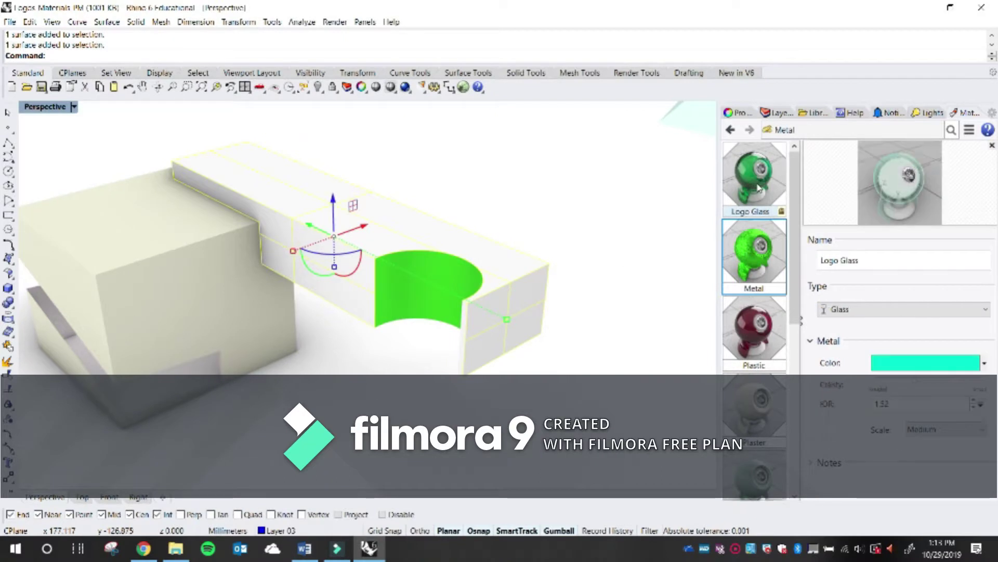
{"action": "right_click", "coordinate": [758, 188]}
{"action": "left_click", "coordinate": [805, 75]}
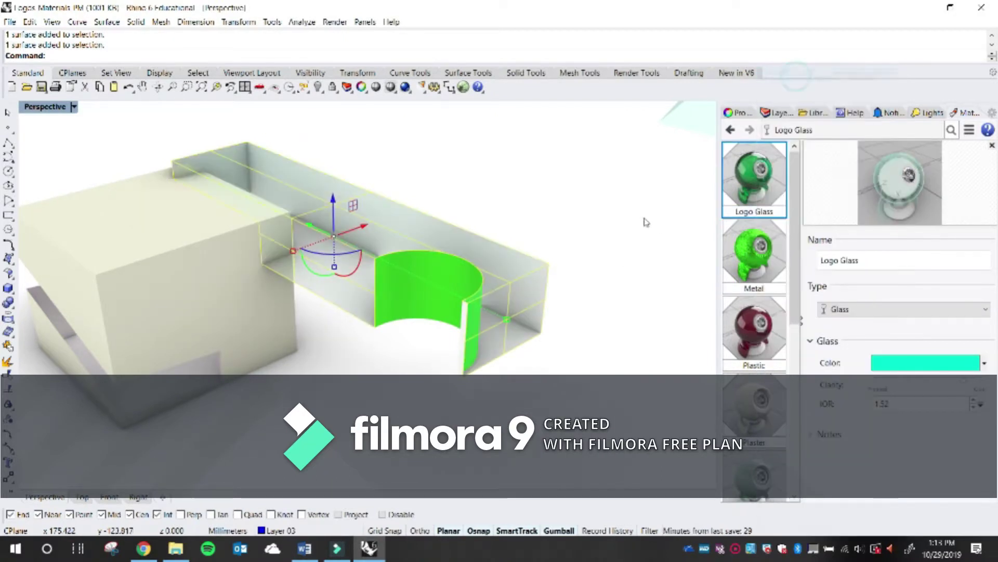
{"action": "left_click", "coordinate": [647, 221]}
Examine the Plastic material on the block's wedge-shaped slot faces from close up and within the whole scene
{"action": "right_click_drag", "start_coordinate": [644, 216], "coordinate": [316, 368]}
{"action": "scroll", "coordinate": [251, 375], "scroll_direction": "up", "scroll_amount": 4}
{"action": "scroll", "coordinate": [251, 374], "scroll_direction": "up", "scroll_amount": 2}
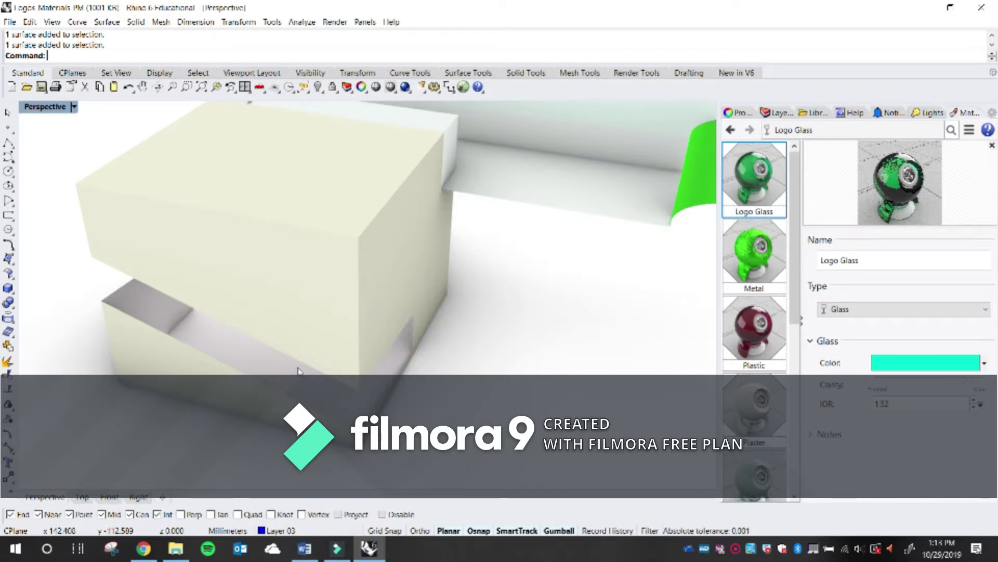
{"action": "right_click_drag", "start_coordinate": [299, 370], "coordinate": [426, 354]}
{"action": "left_click", "coordinate": [754, 330]}
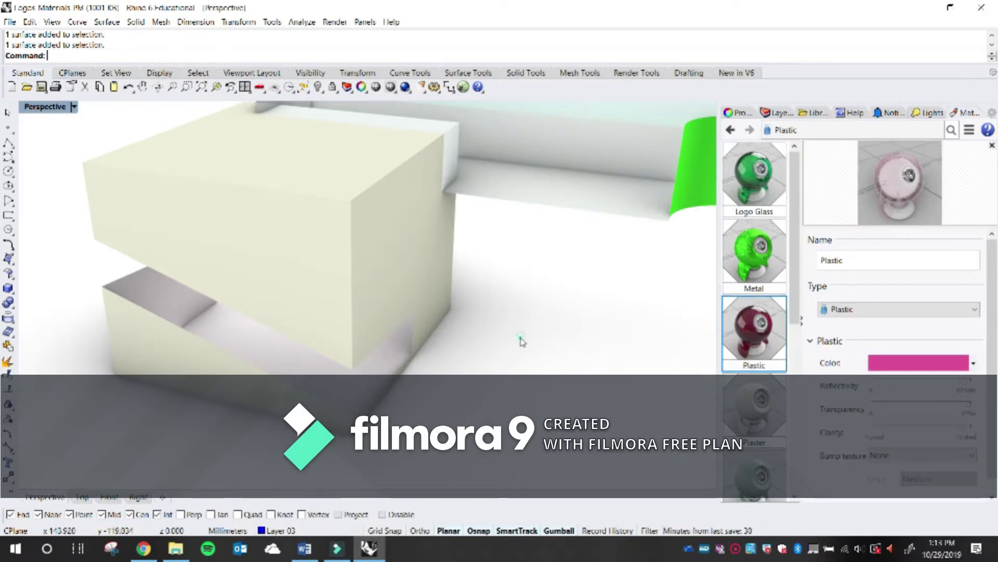
{"action": "scroll", "coordinate": [519, 341], "scroll_direction": "down", "scroll_amount": 10}
{"action": "scroll", "coordinate": [591, 293], "scroll_direction": "up", "scroll_amount": 10}
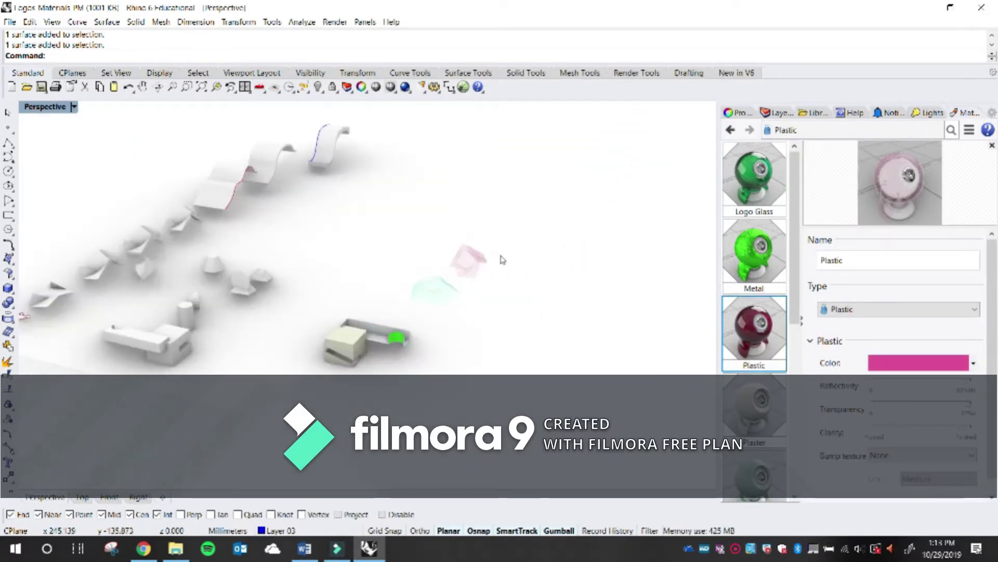
Move the pink Plastic and green glass folded surfaces closer to the block and bar
{"action": "right_click_drag", "start_coordinate": [495, 339], "coordinate": [533, 273], "text": "shift"}
{"action": "scroll", "coordinate": [424, 308], "scroll_direction": "up", "scroll_amount": 4}
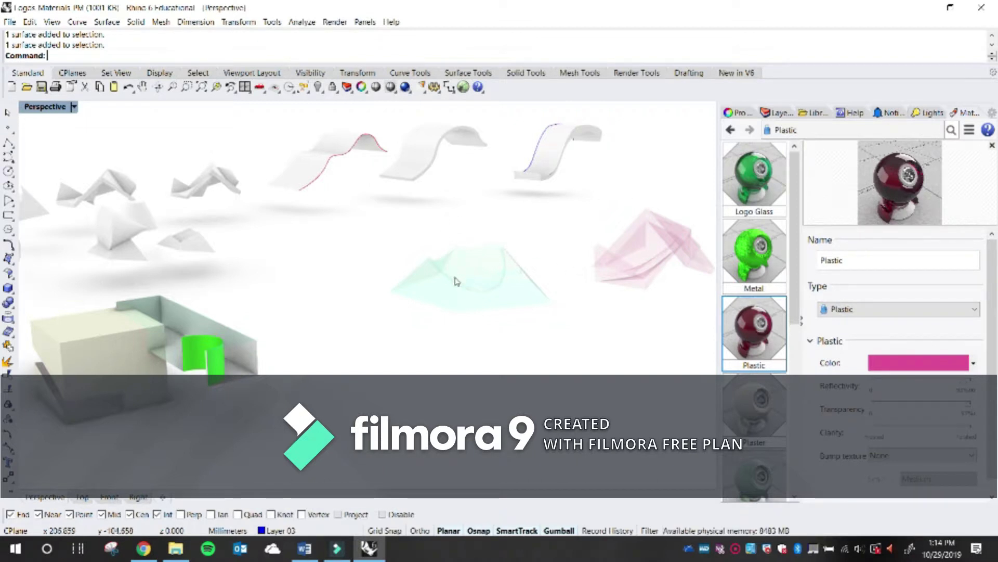
{"action": "right_click_drag", "start_coordinate": [354, 335], "coordinate": [466, 292]}
{"action": "left_click_drag", "start_coordinate": [674, 285], "coordinate": [642, 250]}
{"action": "left_click_drag", "start_coordinate": [637, 172], "coordinate": [543, 307]}
{"action": "left_click", "coordinate": [457, 352]}
Render the perspective view from a low angle framing the block, the bar and the folded surfaces behind them
{"action": "right_click_drag", "start_coordinate": [356, 352], "coordinate": [405, 338], "text": "shift"}
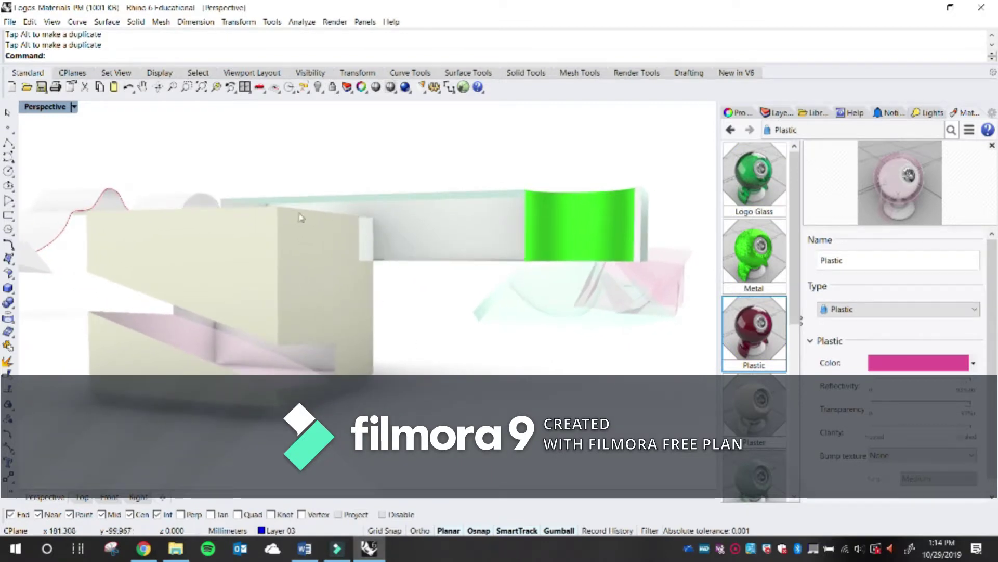
{"action": "left_click", "coordinate": [406, 88]}
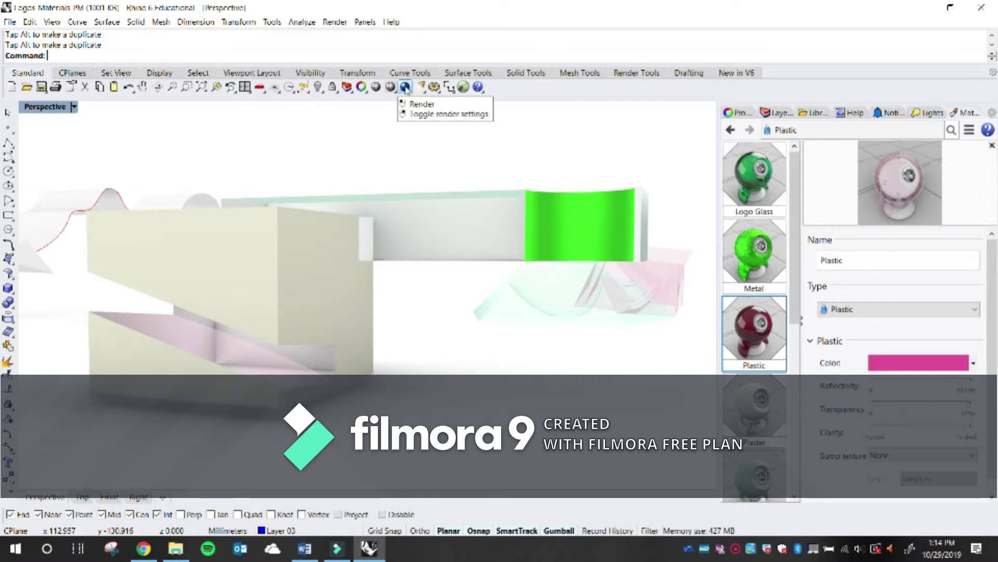
{"action": "left_click", "coordinate": [406, 88]}
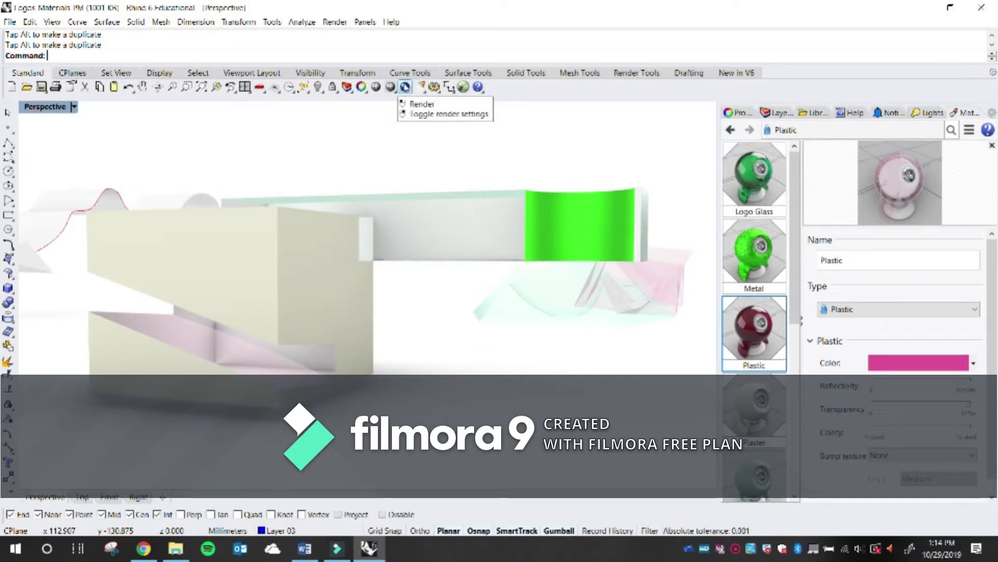
{"action": "left_click", "coordinate": [406, 87]}
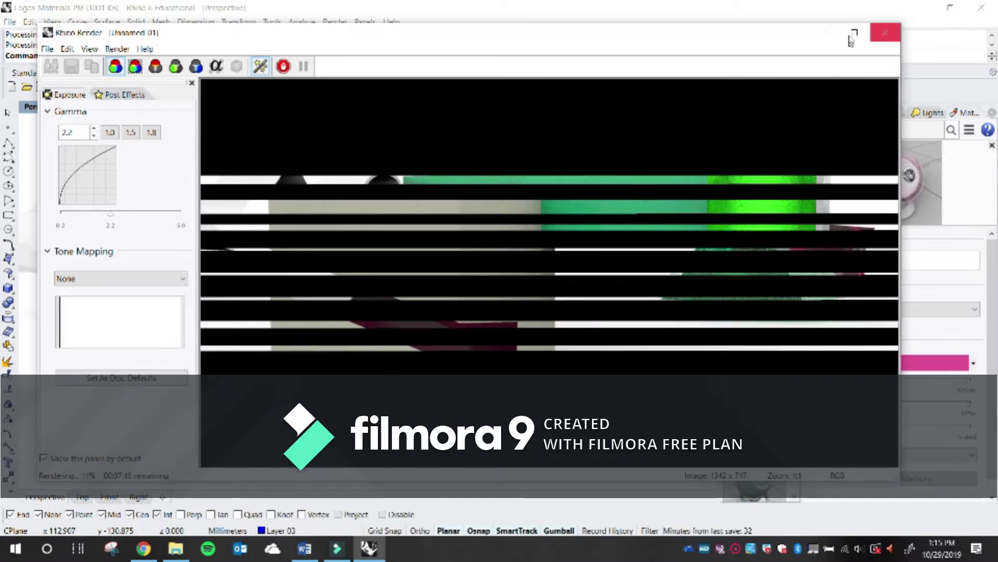
{"action": "left_click", "coordinate": [831, 37]}
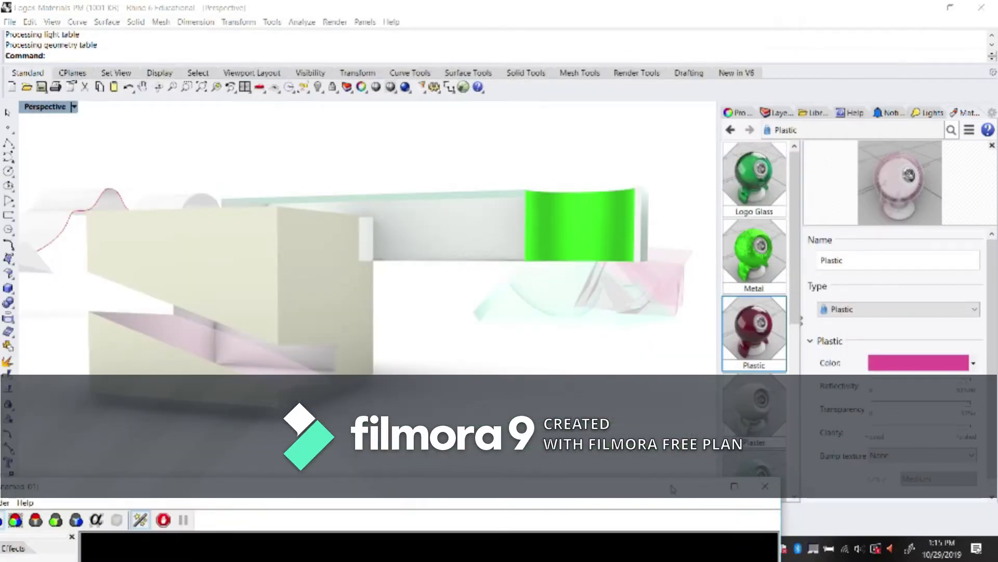
{"action": "left_click_drag", "start_coordinate": [674, 489], "coordinate": [711, 141]}
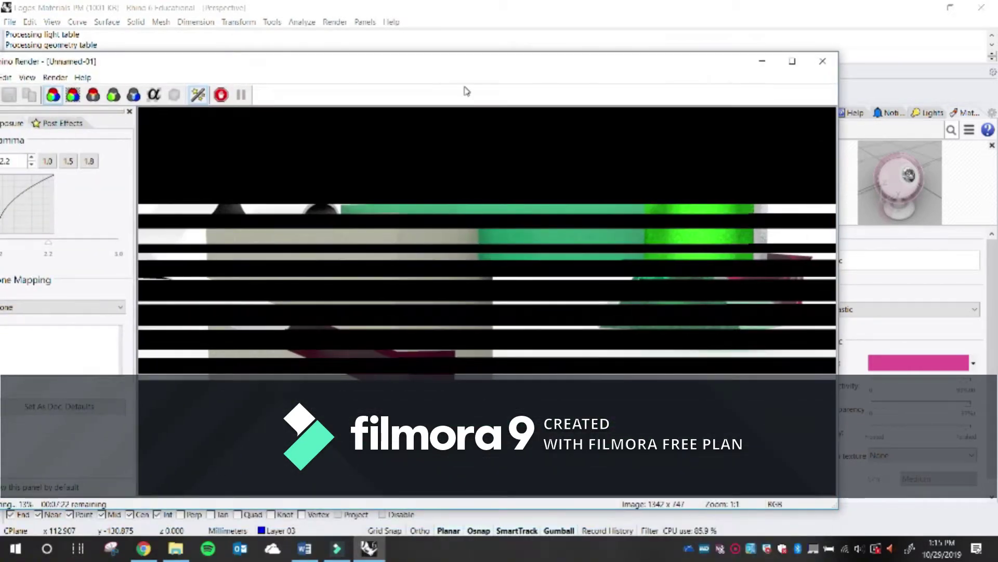
{"action": "left_click_drag", "start_coordinate": [348, 64], "coordinate": [408, 33]}
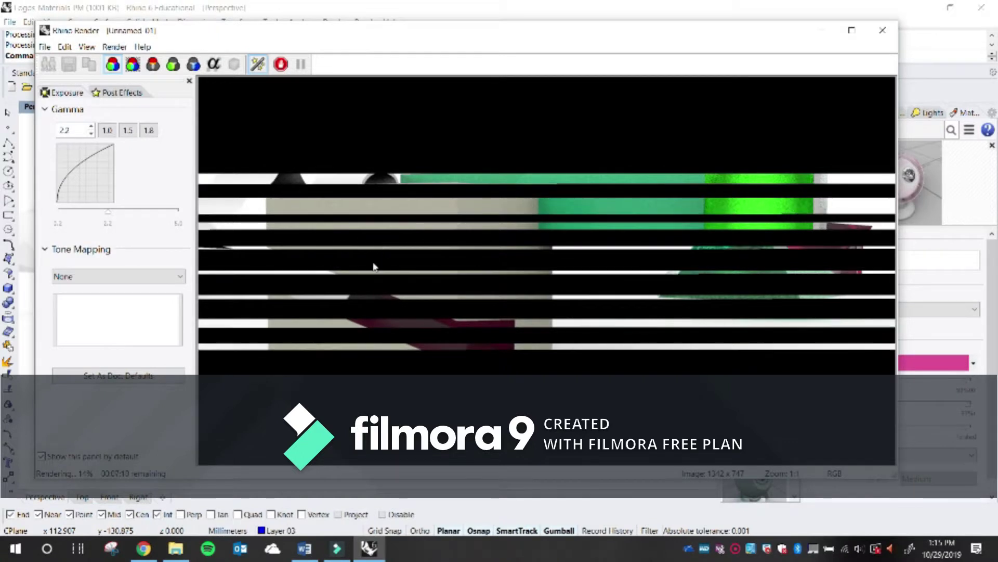
{"action": "left_click", "coordinate": [738, 546]}
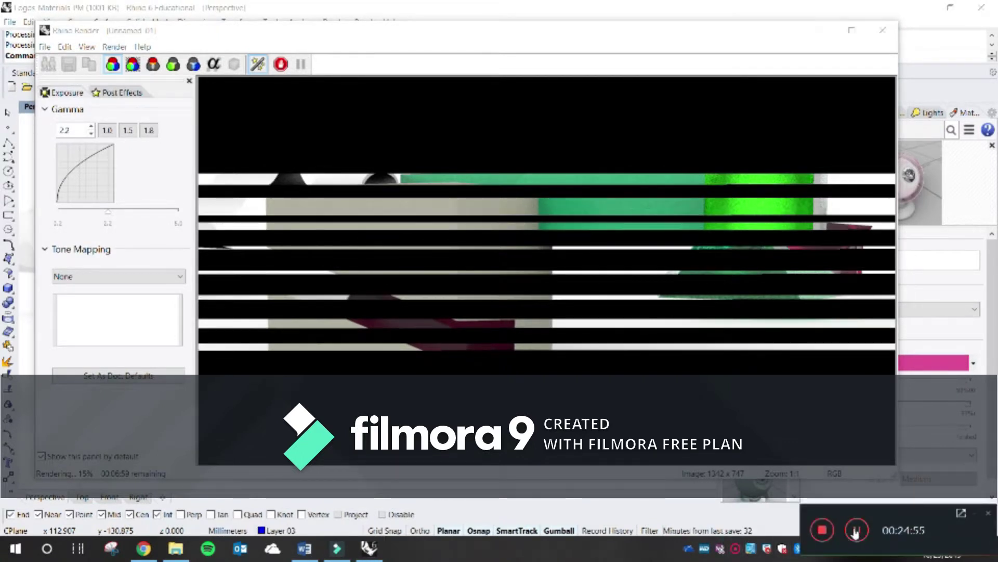
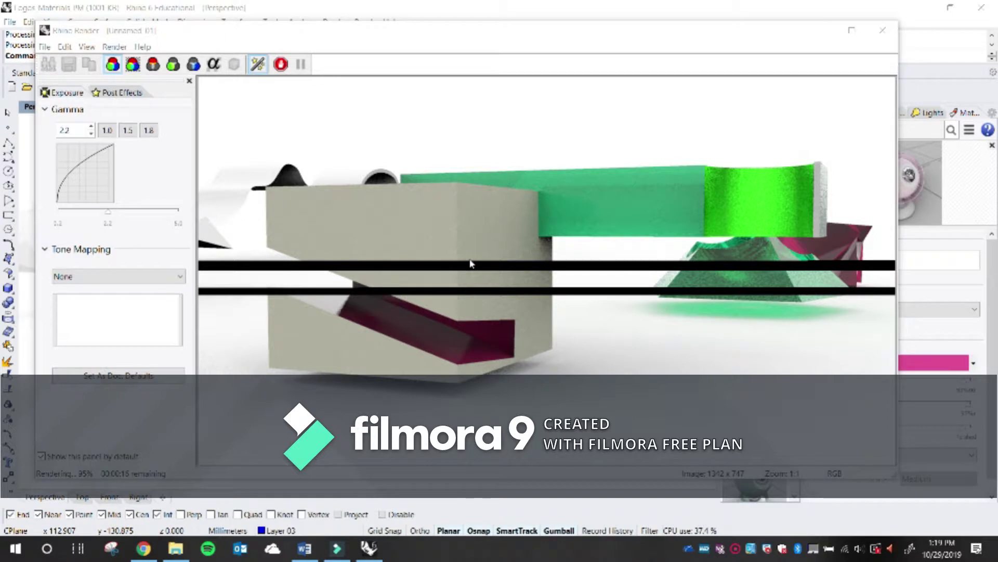
Stop the running render and reposition its window to inspect the image
{"action": "left_click_drag", "start_coordinate": [449, 38], "coordinate": [466, 24]}
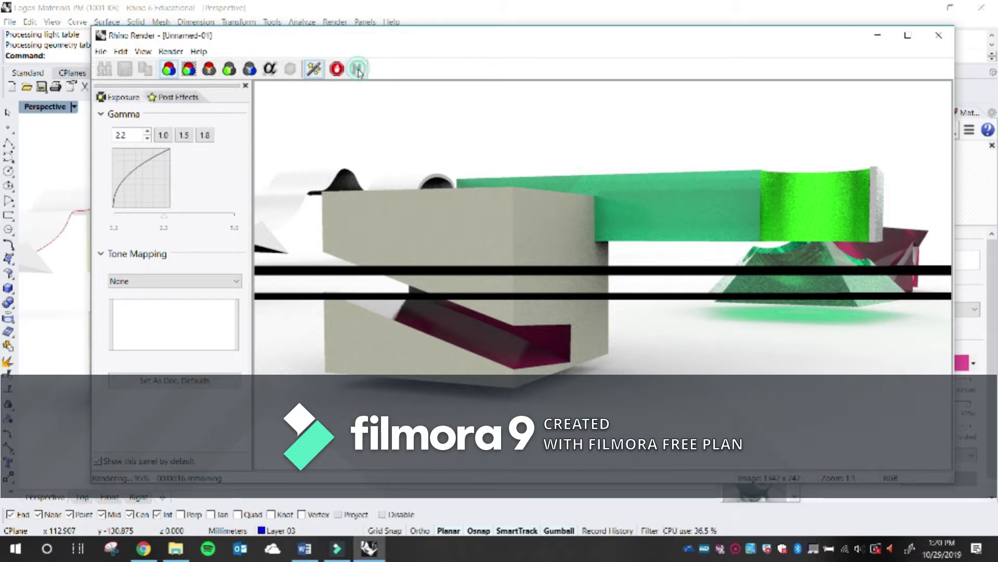
{"action": "left_click", "coordinate": [337, 69]}
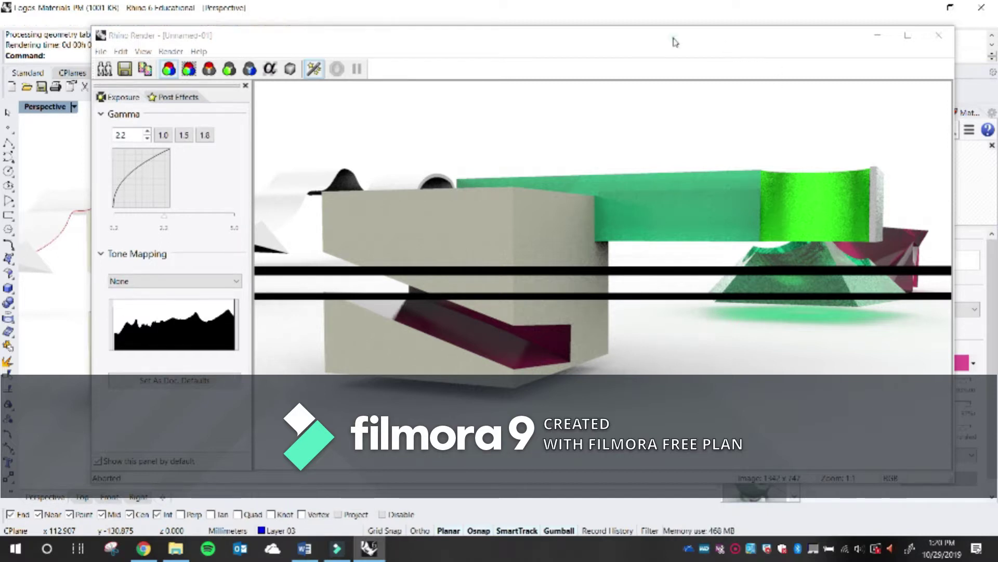
{"action": "left_click_drag", "start_coordinate": [675, 41], "coordinate": [638, 32]}
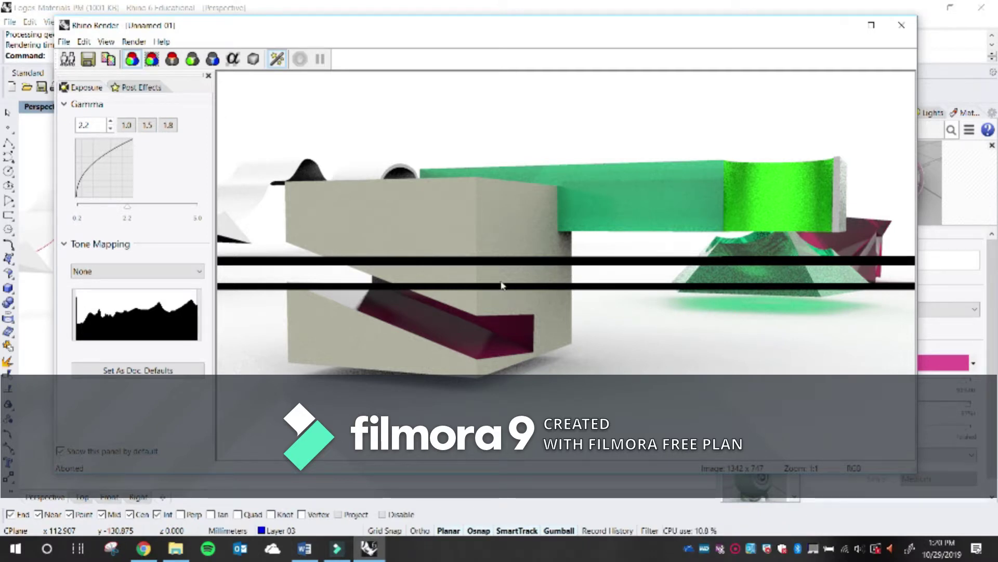
{"action": "left_click_drag", "start_coordinate": [431, 30], "coordinate": [436, 36]}
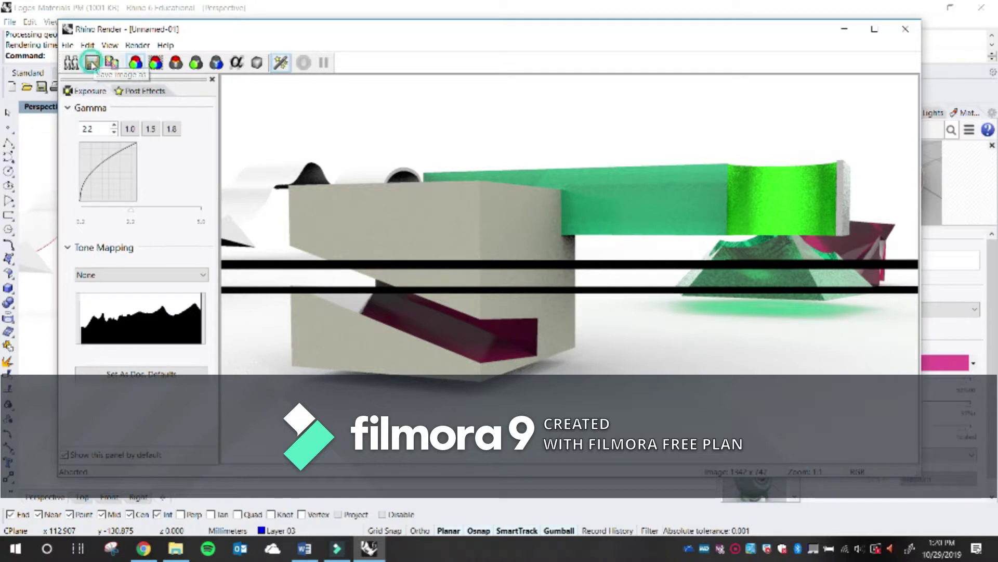
Start saving the rendered image in the render test folder under the file name RT4
{"action": "left_click", "coordinate": [91, 63]}
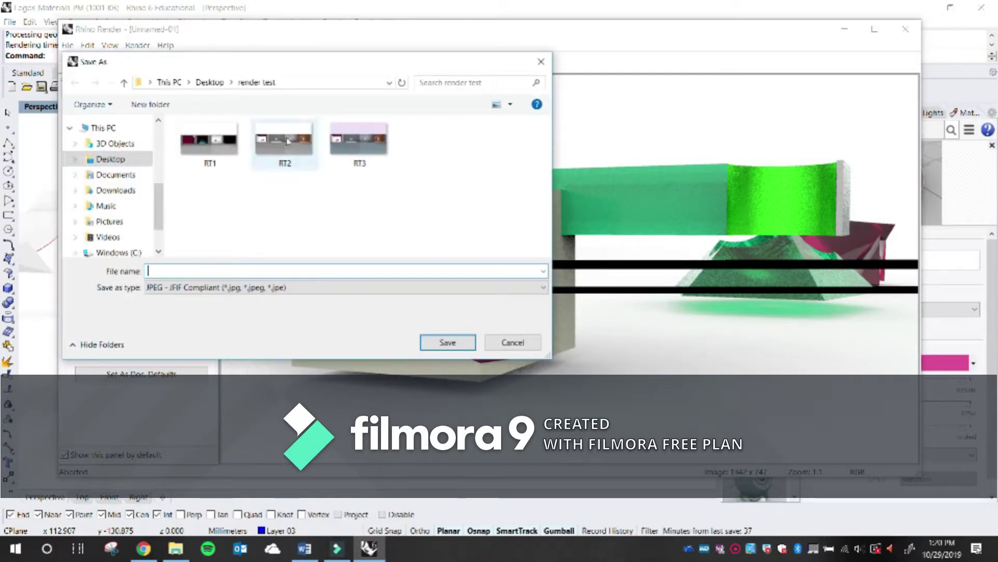
{"action": "left_click", "coordinate": [358, 143]}
{"action": "left_click", "coordinate": [224, 267]}
{"action": "left_click", "coordinate": [231, 268]}
{"action": "key", "text": "BackSpace"}
{"action": "type", "text": "4"}
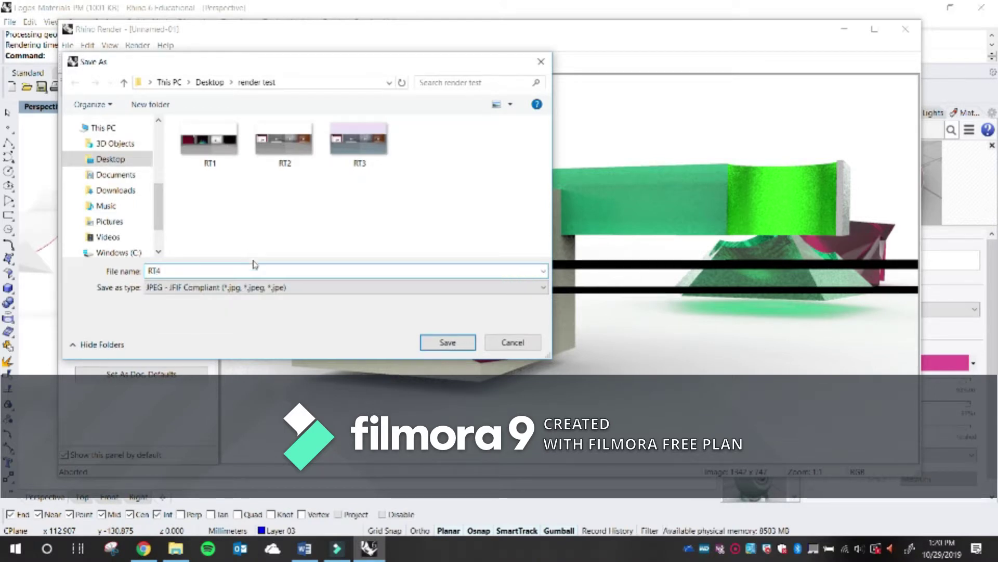
Save the rendering in JPEG format and check for the saved file in the render test folder
{"action": "left_click", "coordinate": [239, 287]}
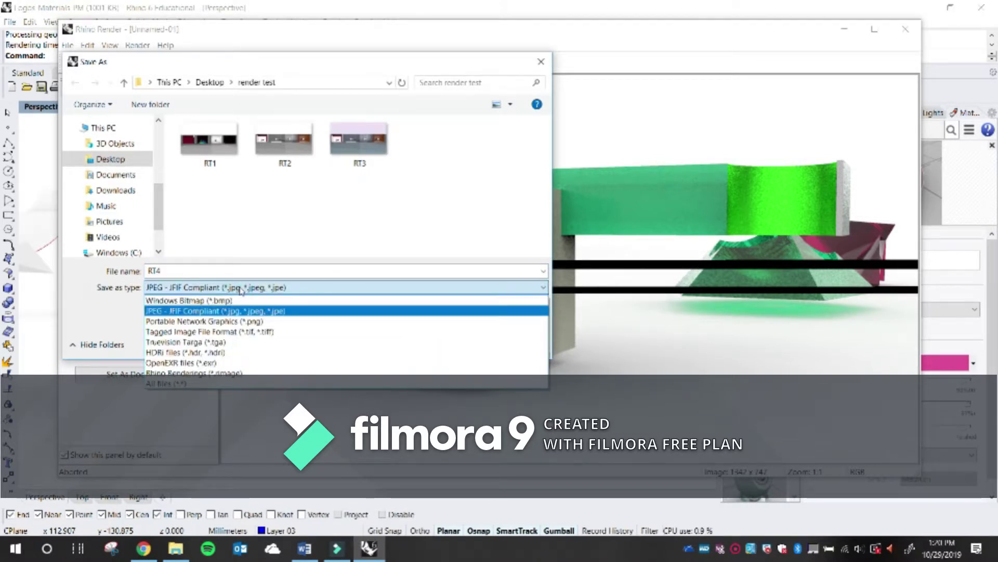
{"action": "left_click", "coordinate": [254, 263]}
{"action": "left_click", "coordinate": [252, 269]}
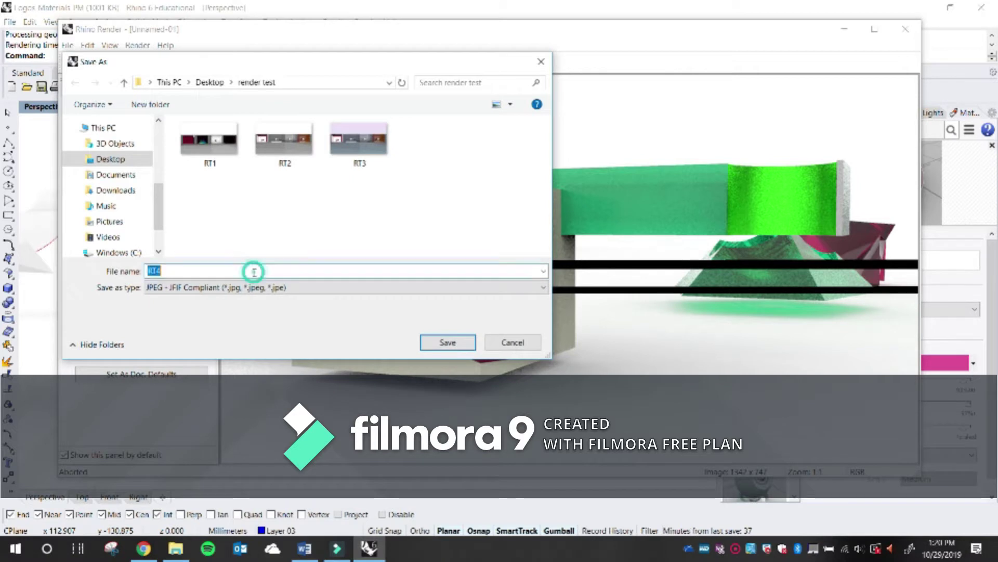
{"action": "left_click", "coordinate": [331, 271]}
{"action": "left_click", "coordinate": [292, 287]}
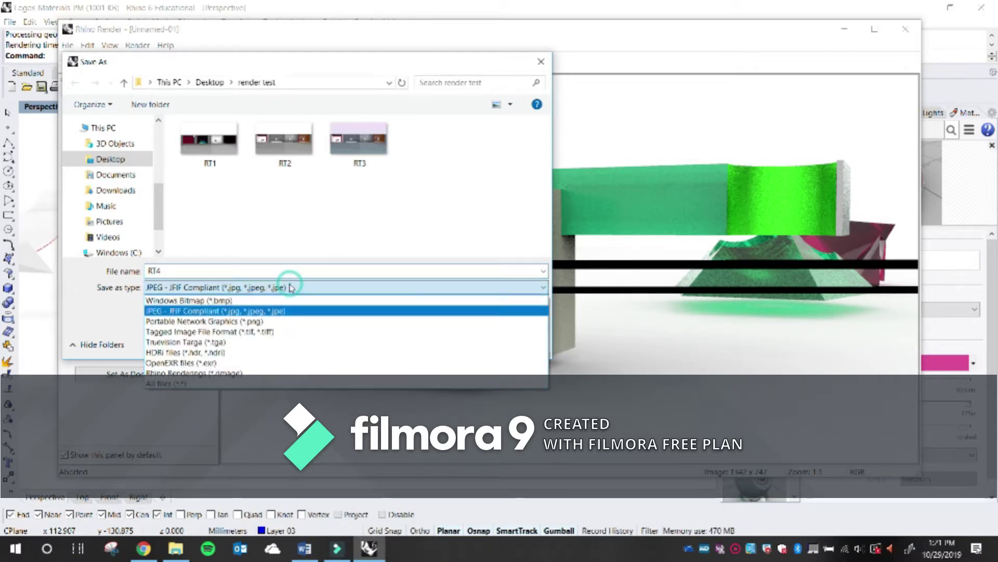
{"action": "left_click", "coordinate": [285, 321]}
{"action": "left_click", "coordinate": [222, 284]}
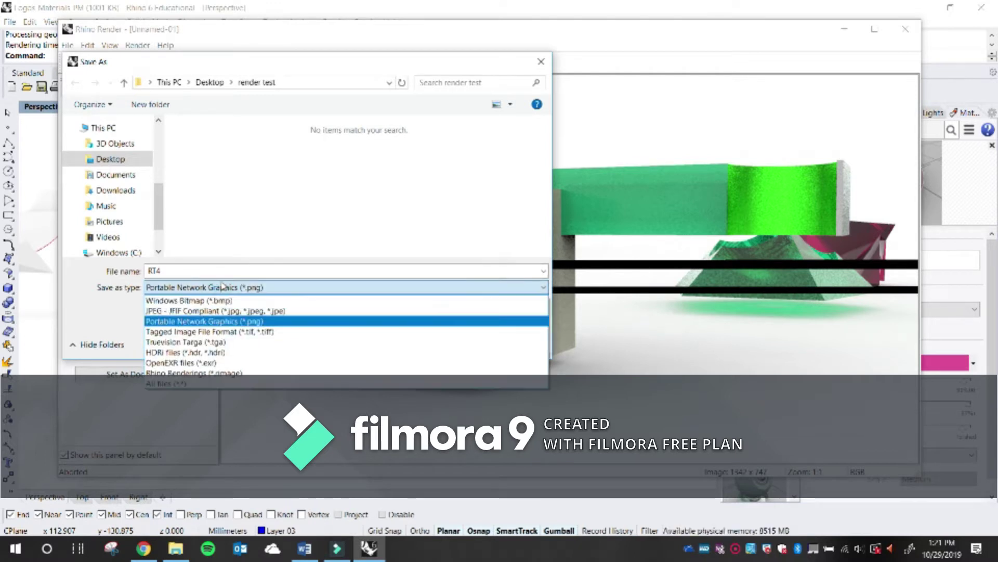
{"action": "left_click", "coordinate": [232, 307]}
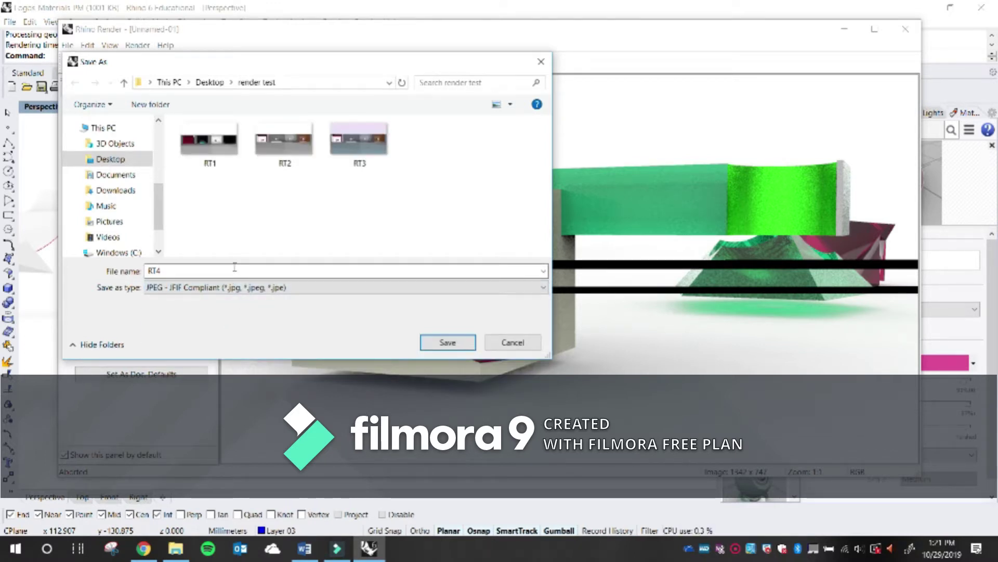
{"action": "left_click", "coordinate": [447, 341]}
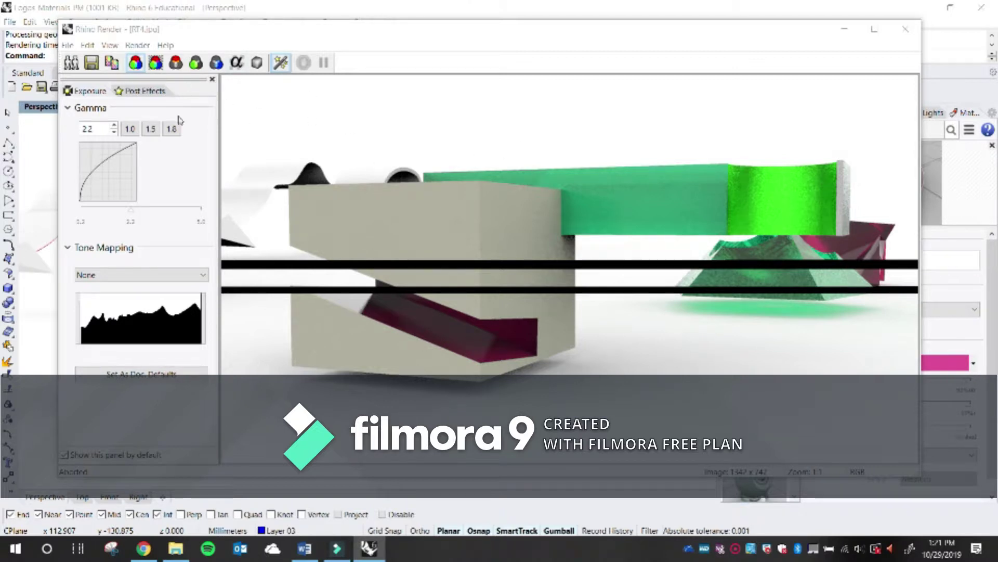
{"action": "left_click", "coordinate": [92, 63]}
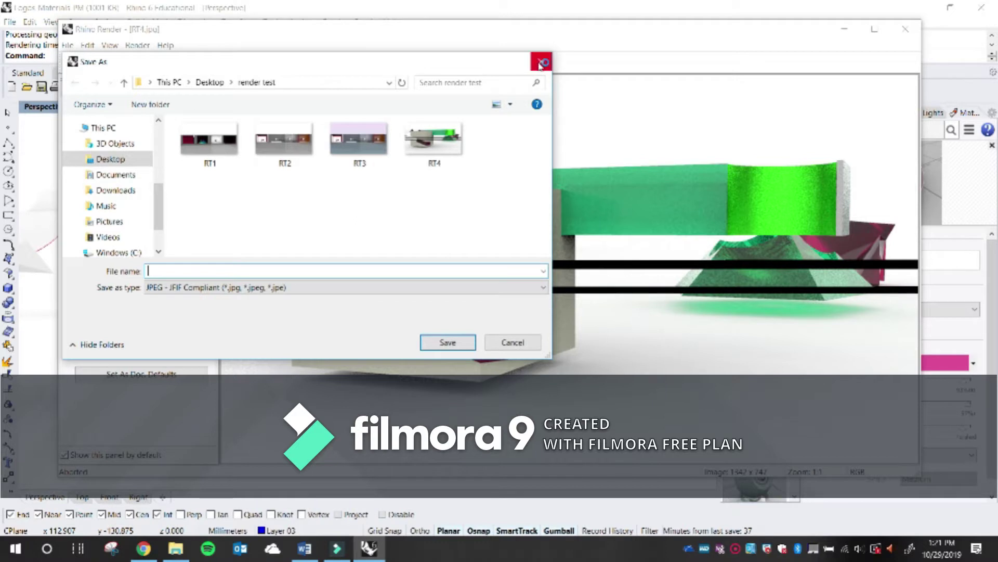
{"action": "left_click", "coordinate": [541, 63]}
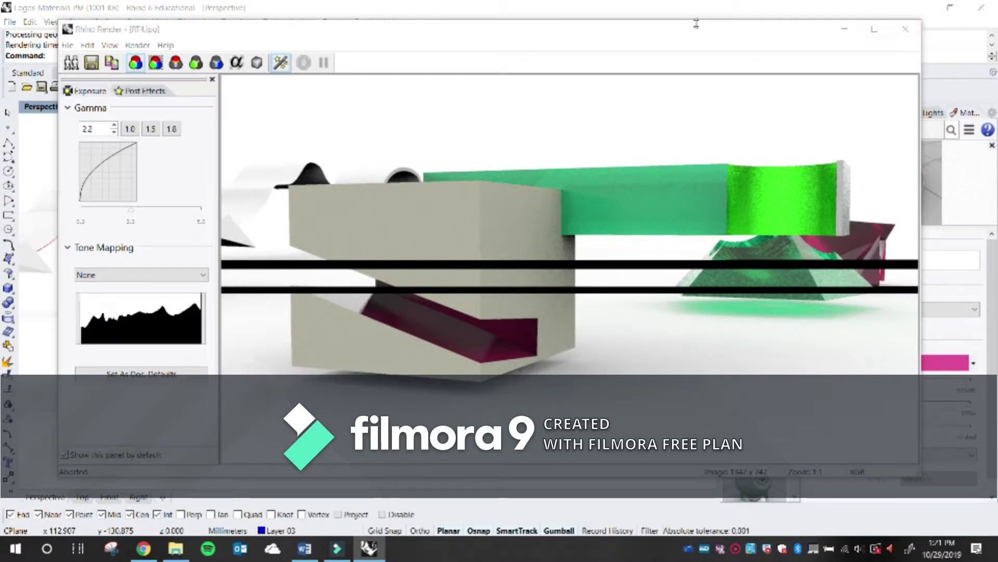
Close the render window and reframe the perspective view from above on the block, the bar and the two tinted folded surfaces
{"action": "left_click", "coordinate": [904, 32]}
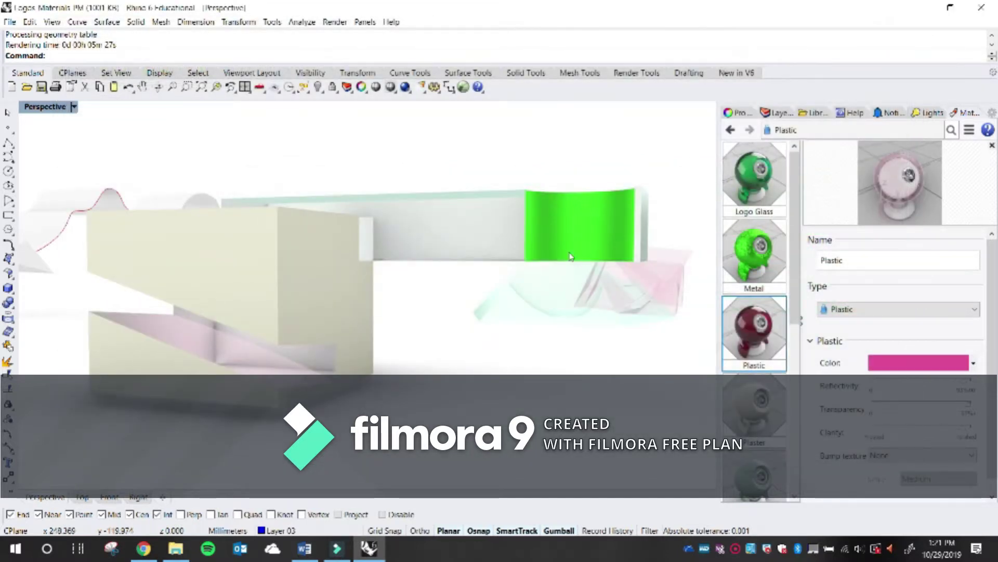
{"action": "scroll", "coordinate": [572, 226], "scroll_direction": "down", "scroll_amount": 3}
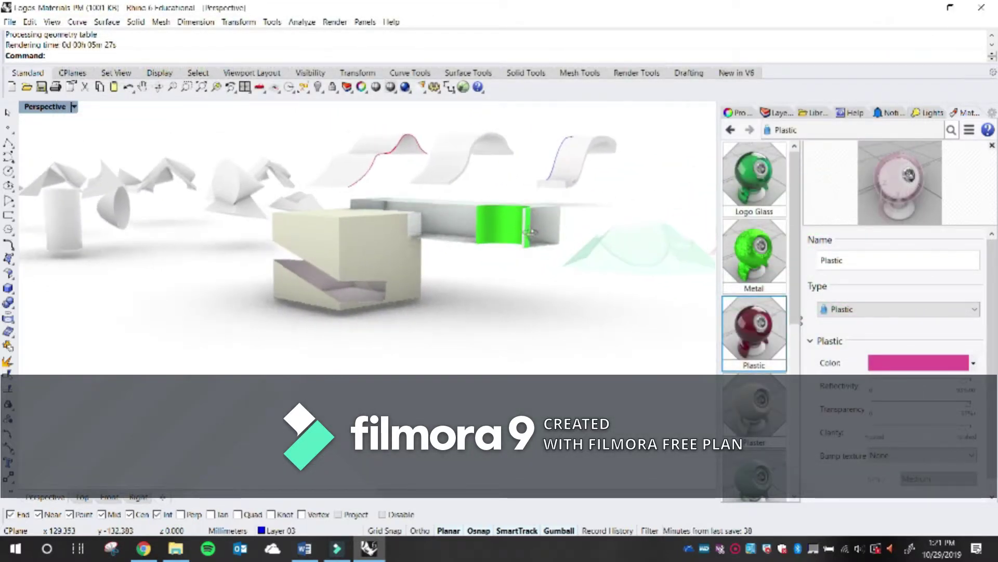
{"action": "right_click_drag", "start_coordinate": [567, 232], "coordinate": [301, 290]}
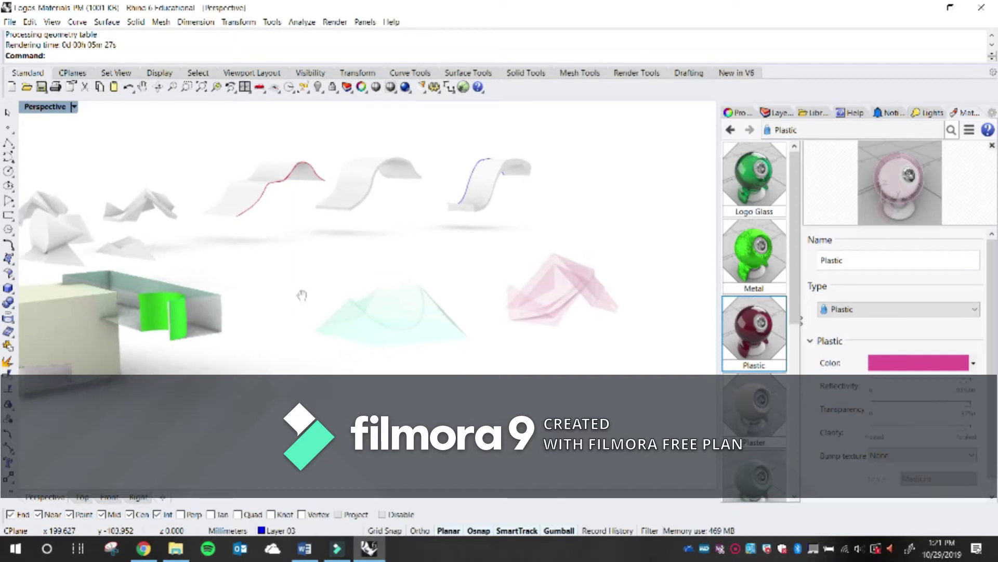
{"action": "right_click_drag", "start_coordinate": [371, 285], "coordinate": [432, 285]}
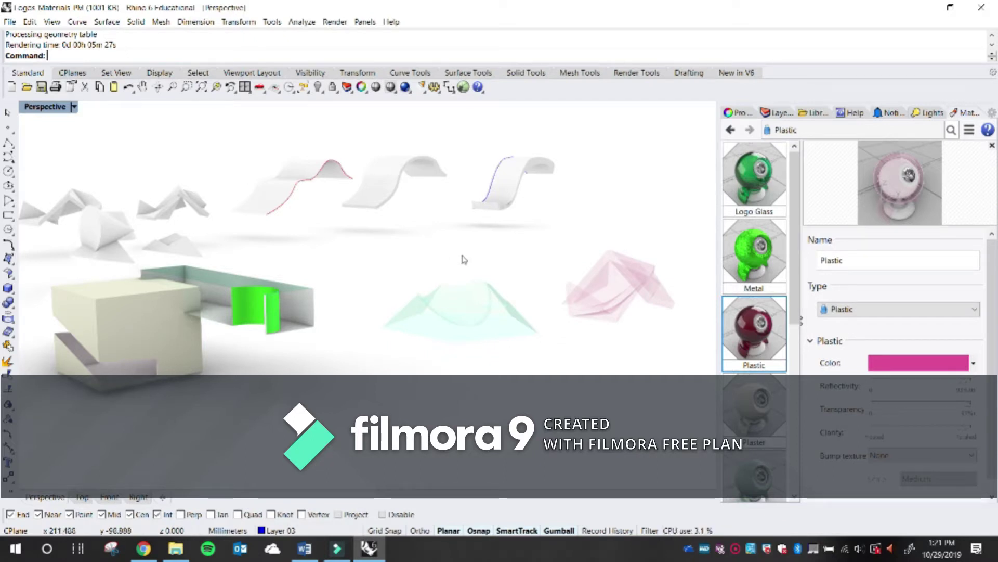
{"action": "scroll", "coordinate": [401, 275], "scroll_direction": "up", "scroll_amount": 4}
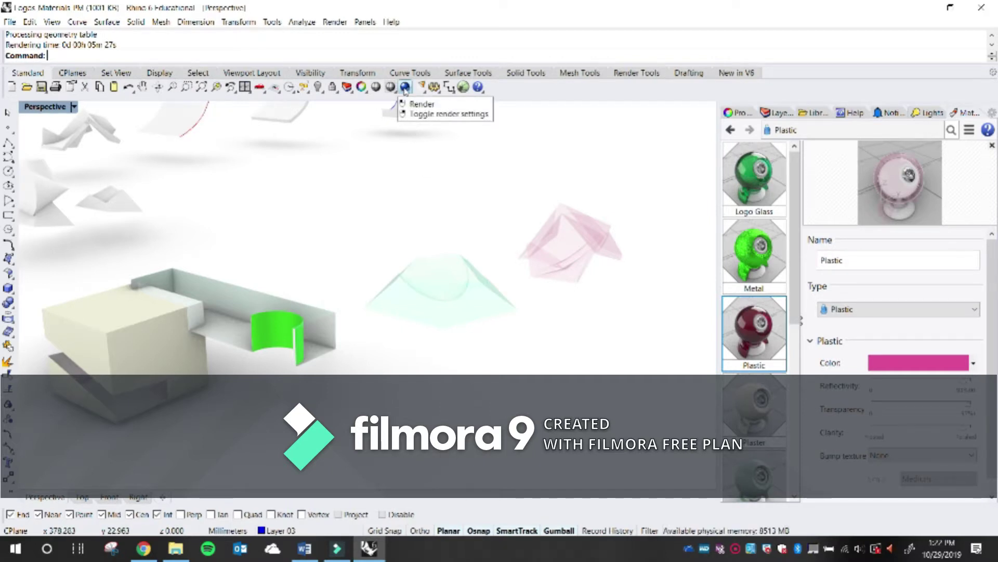
Open the render settings, collapse the Resolution and Quality and Current Renderer sections, and review the list of sections before closing it
{"action": "left_click", "coordinate": [406, 87]}
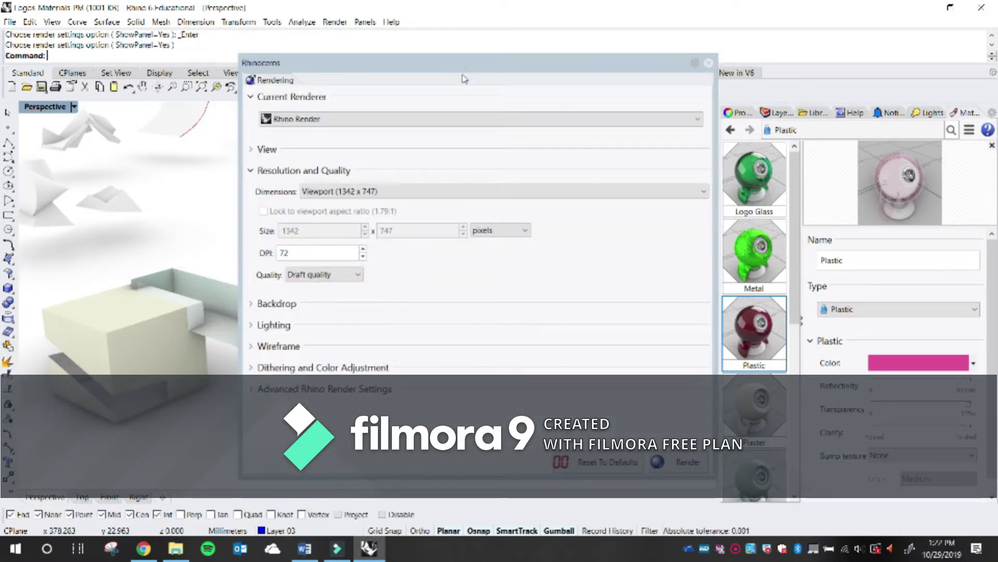
{"action": "left_click", "coordinate": [277, 169]}
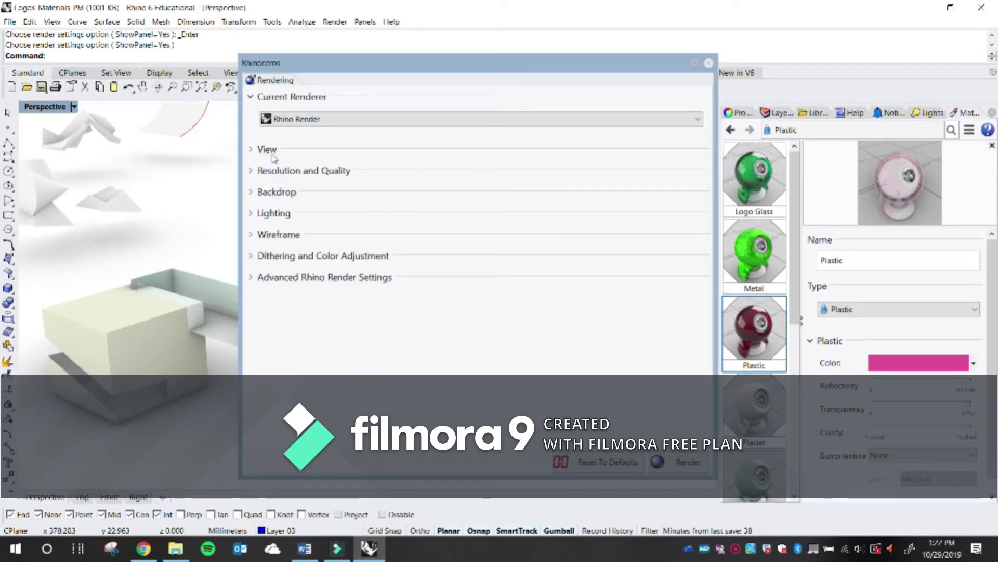
{"action": "left_click", "coordinate": [287, 98]}
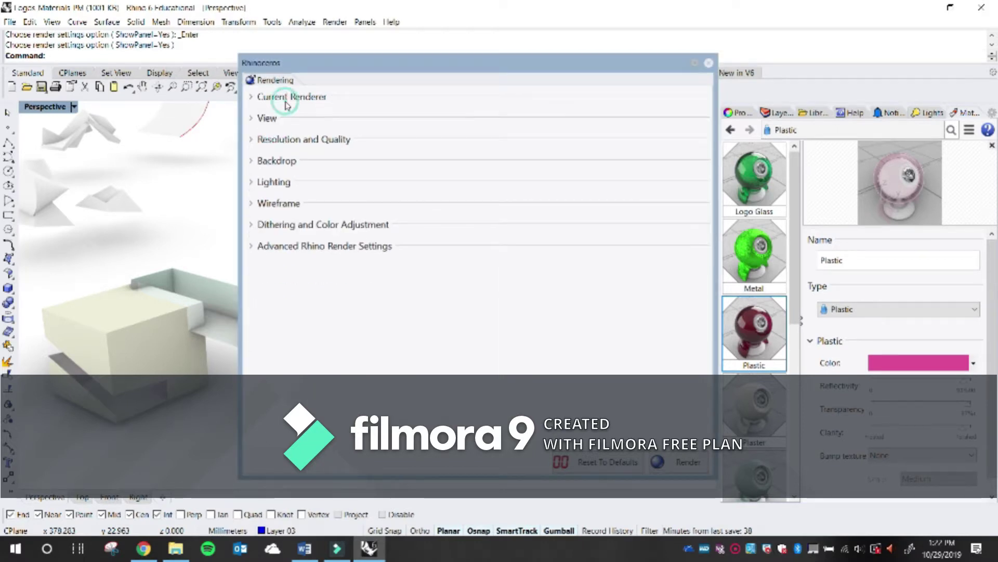
{"action": "left_click", "coordinate": [709, 64]}
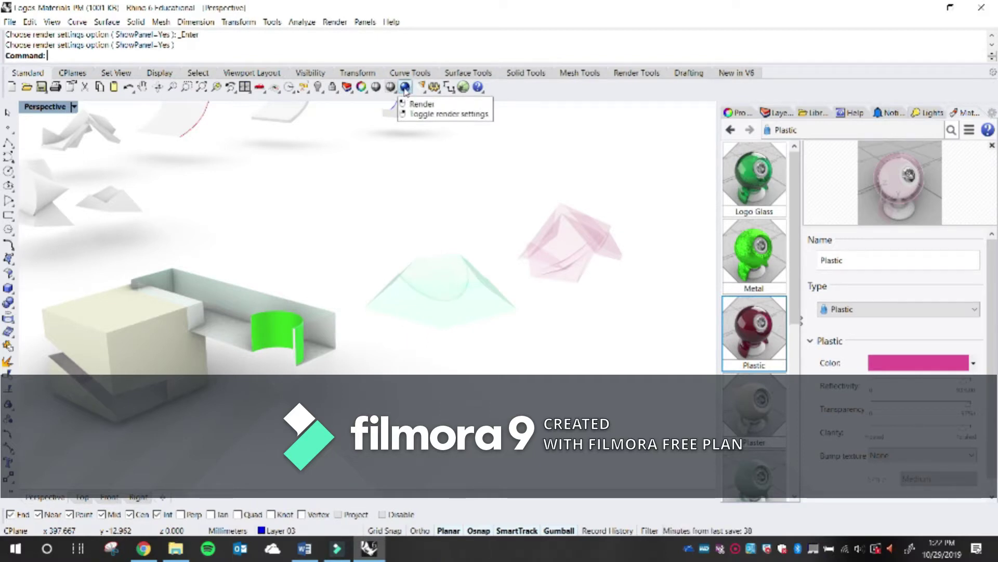
{"action": "left_click", "coordinate": [405, 87]}
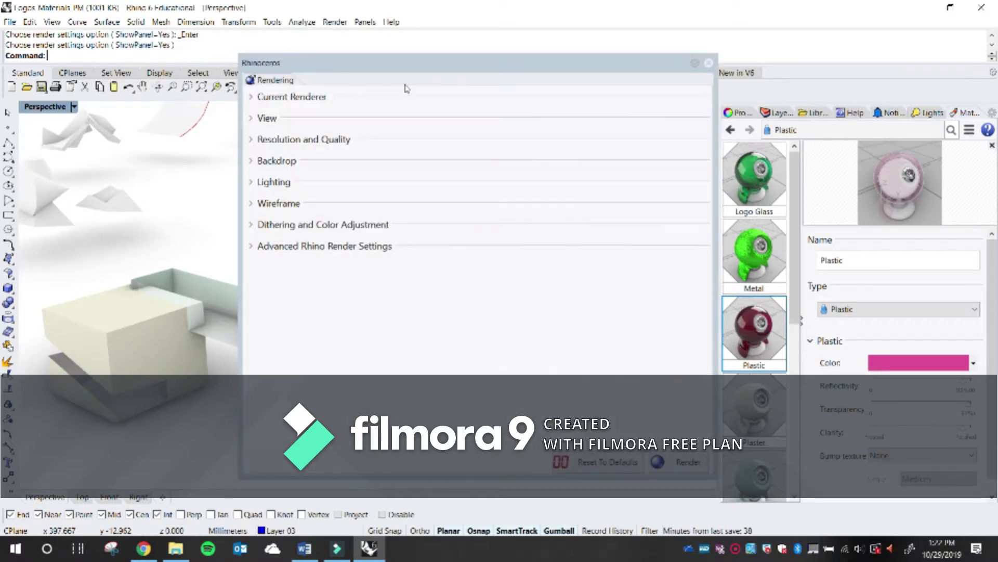
{"action": "left_click_drag", "start_coordinate": [408, 69], "coordinate": [341, 45]}
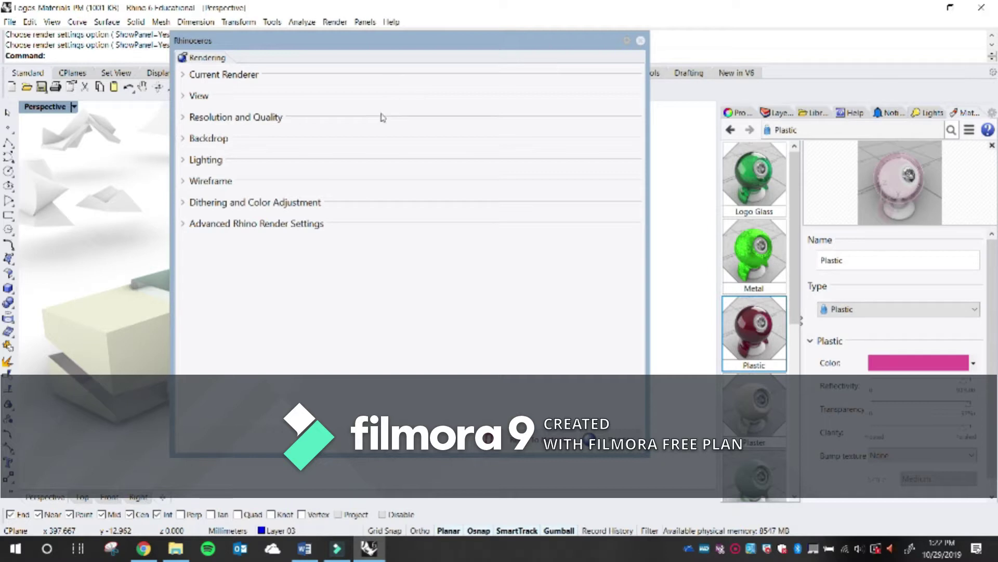
{"action": "left_click", "coordinate": [640, 41]}
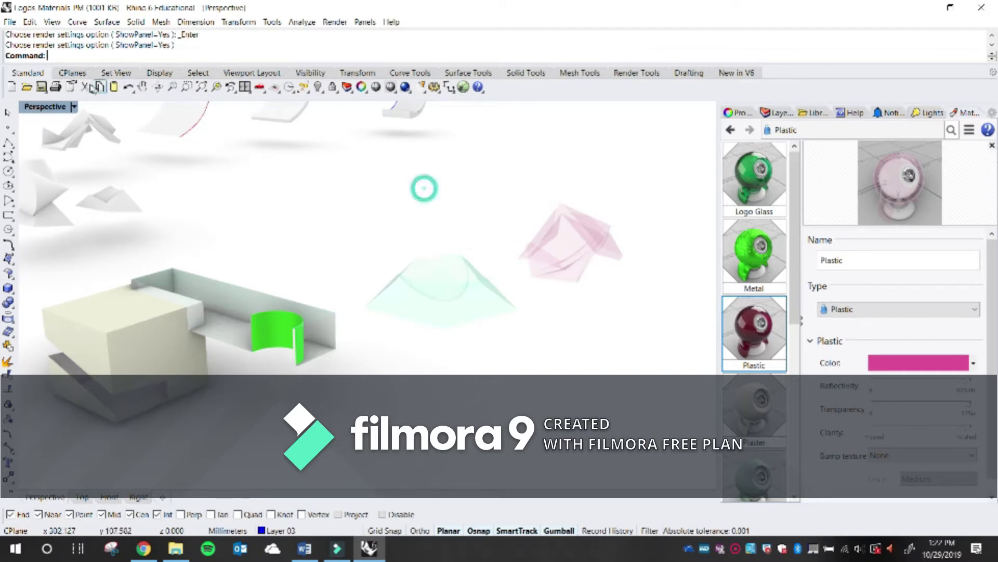
Switch between the maximized Perspective viewport and the four-viewport layout, finishing in the four-viewport layout
{"action": "double_click", "coordinate": [60, 107]}
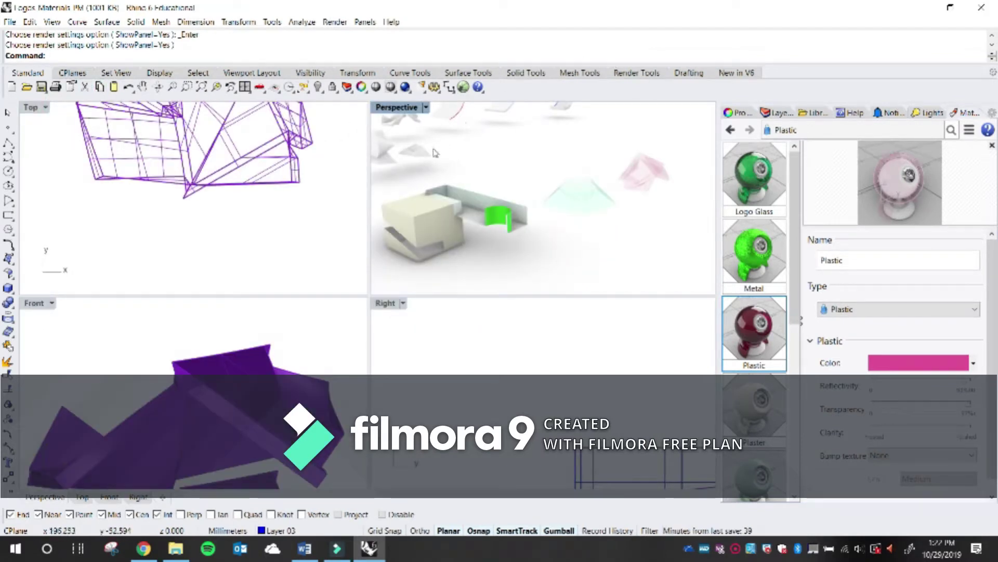
{"action": "double_click", "coordinate": [395, 107]}
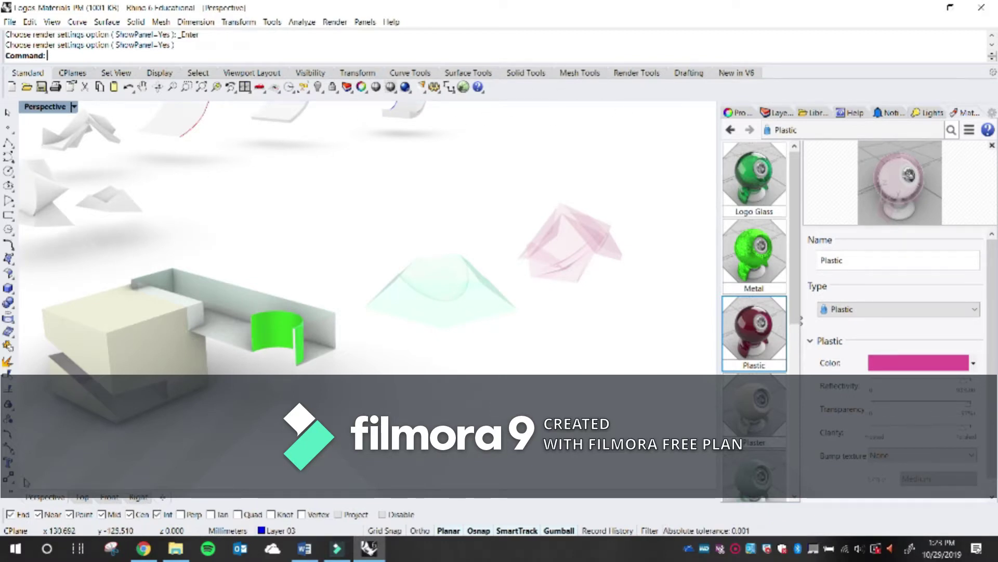
{"action": "double_click", "coordinate": [46, 107]}
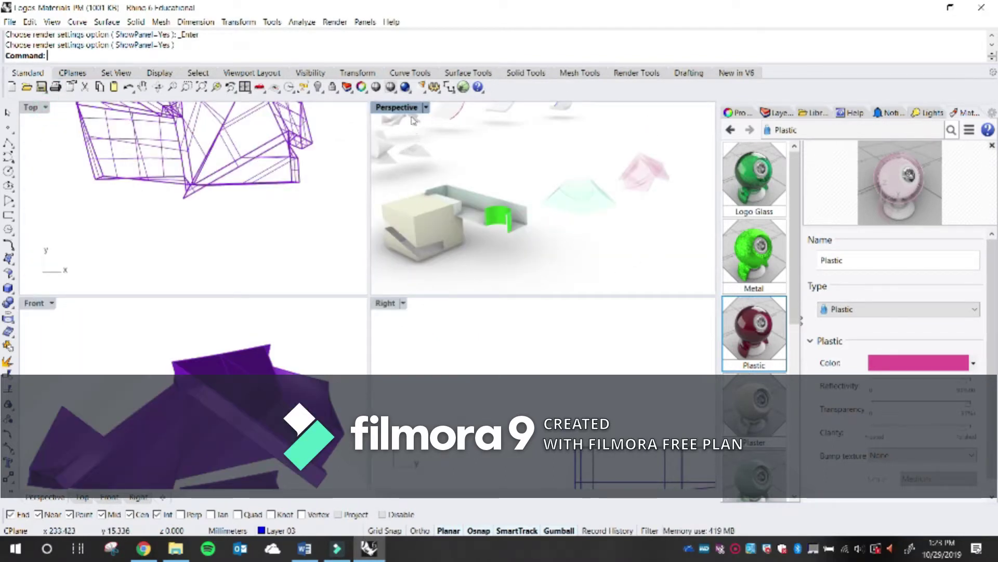
In the render settings, examine the current renderer and the view source choices, keeping Current Viewport
{"action": "right_click", "coordinate": [405, 88]}
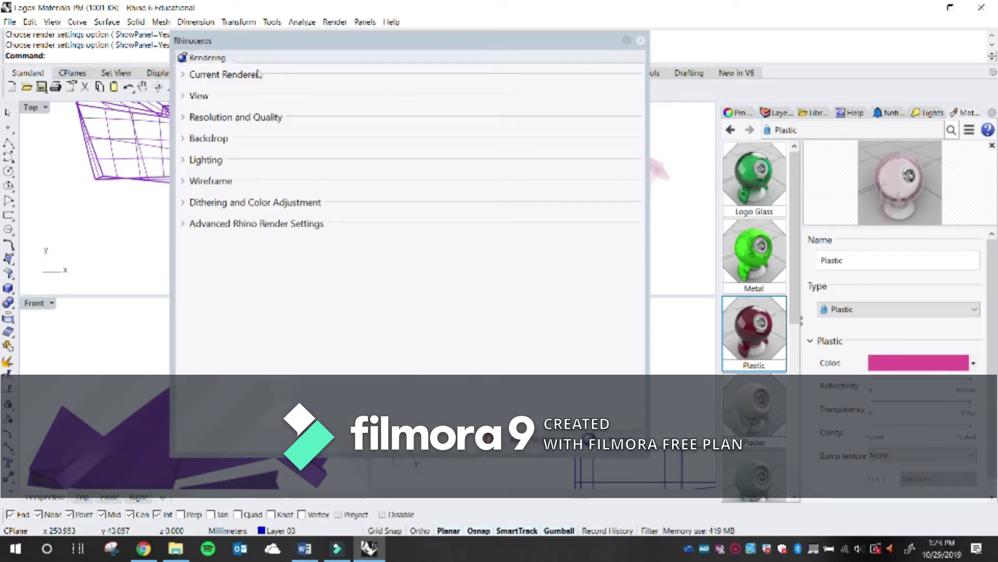
{"action": "left_click", "coordinate": [229, 76]}
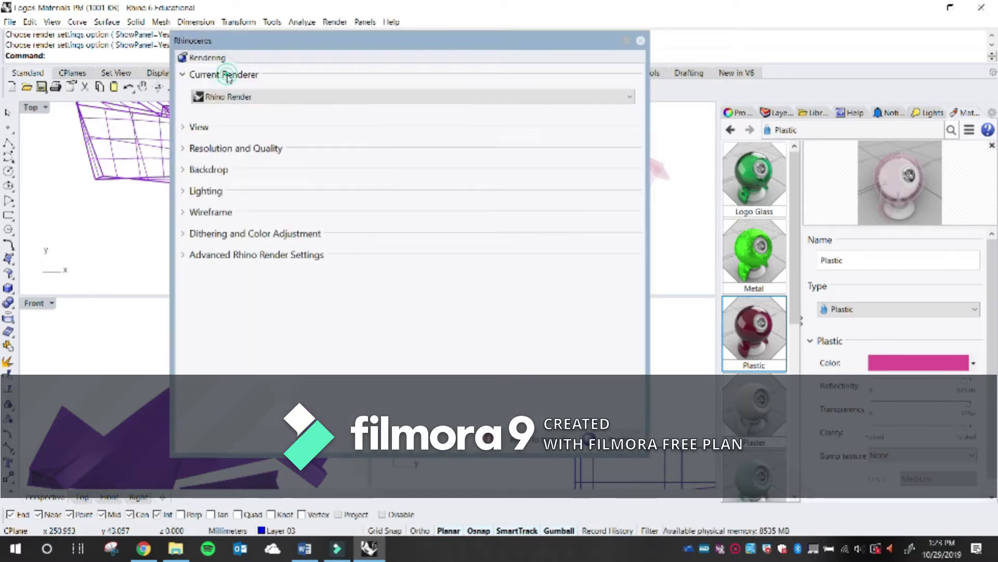
{"action": "left_click", "coordinate": [221, 76]}
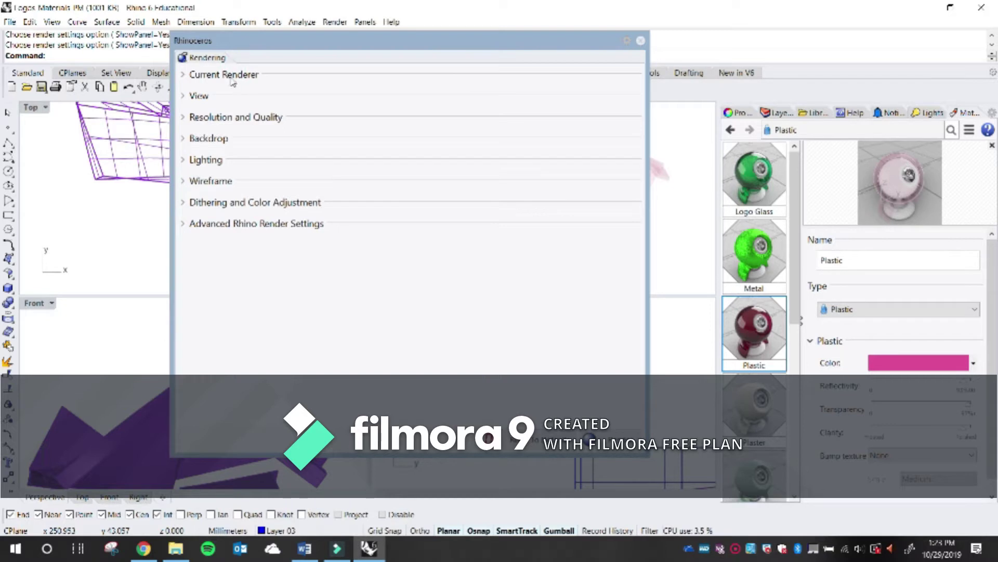
{"action": "left_click", "coordinate": [204, 97]}
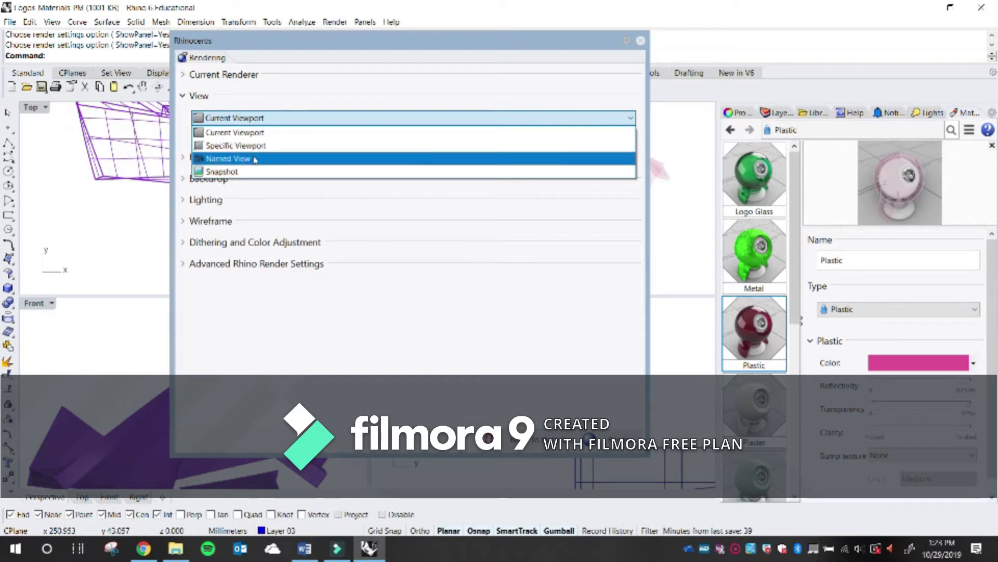
{"action": "left_click", "coordinate": [245, 119]}
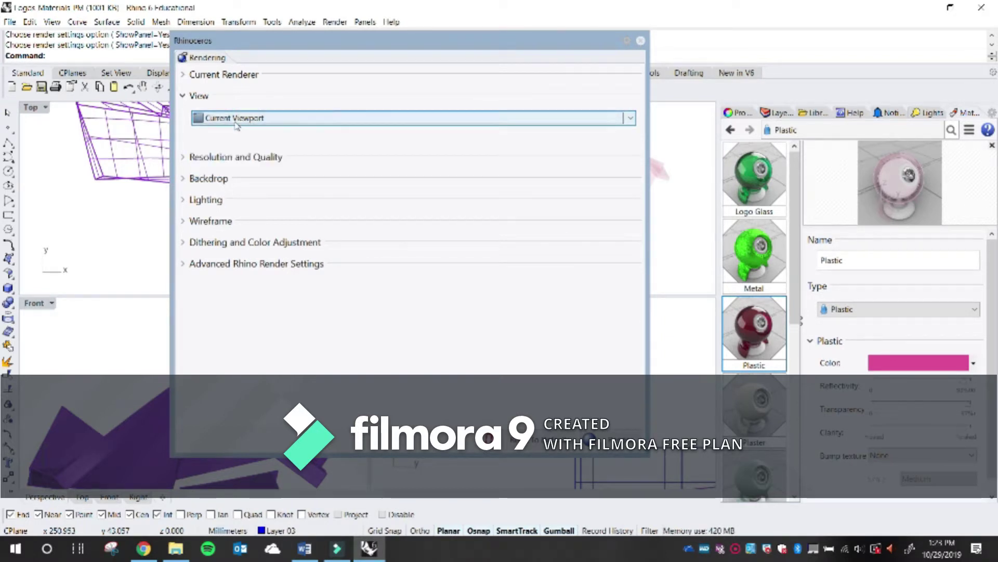
Expand the Resolution and Quality settings to check the render dimensions in the four-viewport layout, then close the render settings
{"action": "left_click", "coordinate": [234, 157]}
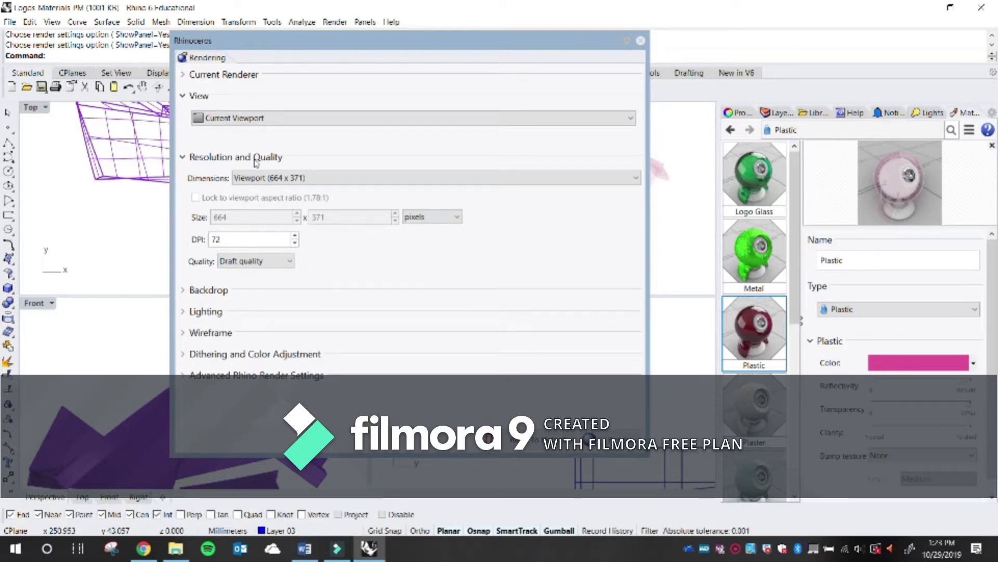
{"action": "left_click_drag", "start_coordinate": [263, 42], "coordinate": [204, 24]}
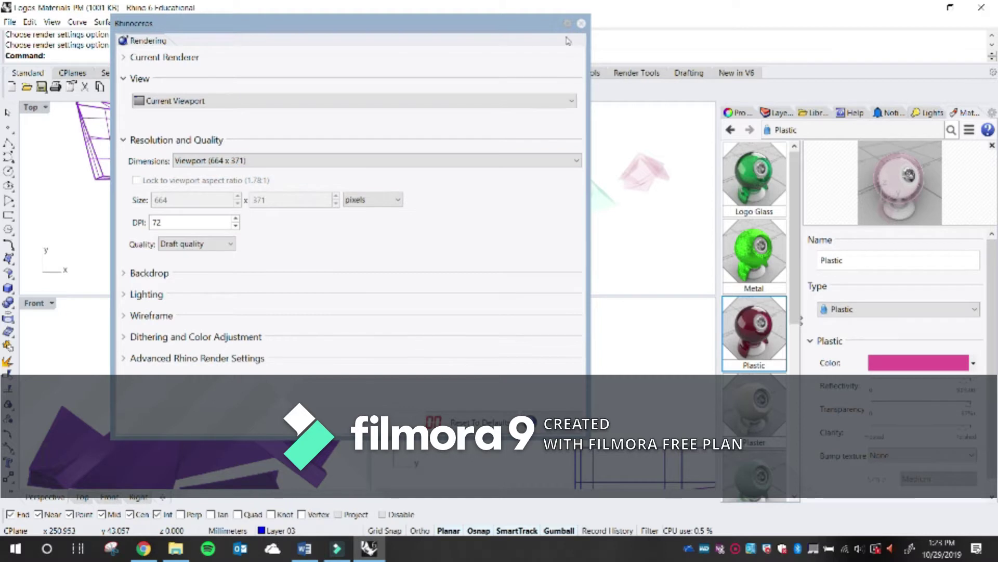
{"action": "left_click", "coordinate": [582, 24]}
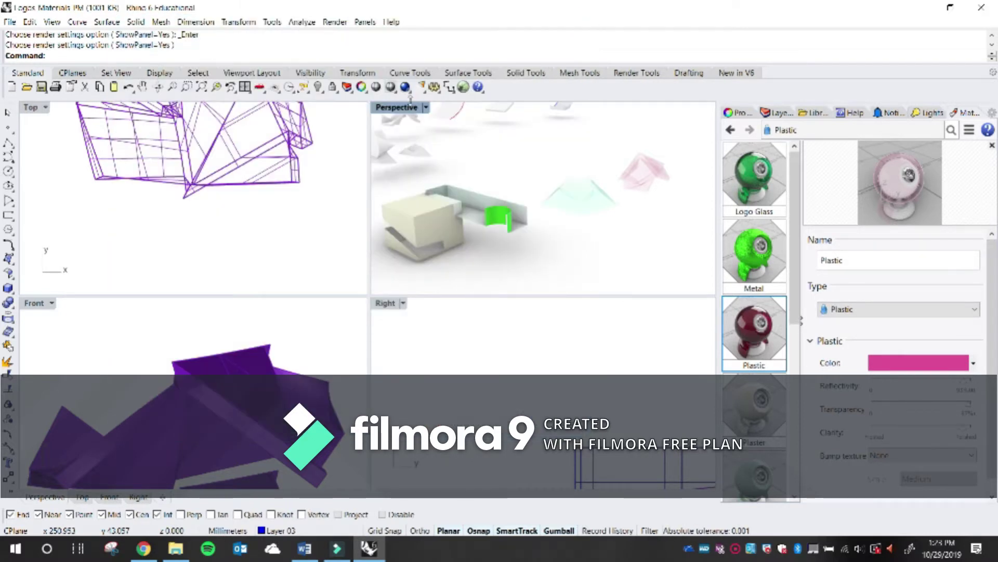
Maximize the Perspective viewport and check its render dimensions in the render settings
{"action": "double_click", "coordinate": [391, 109]}
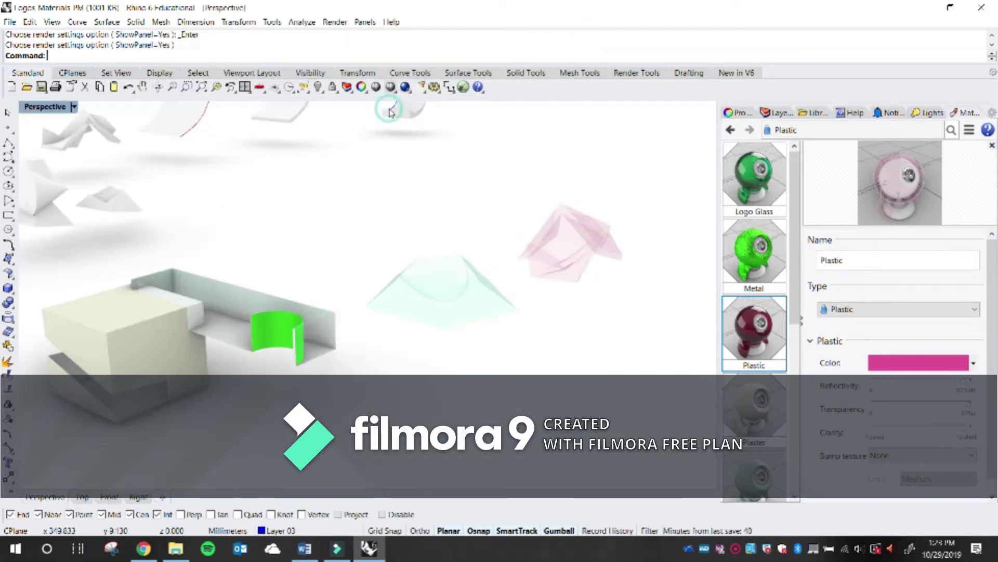
{"action": "left_click", "coordinate": [408, 87]}
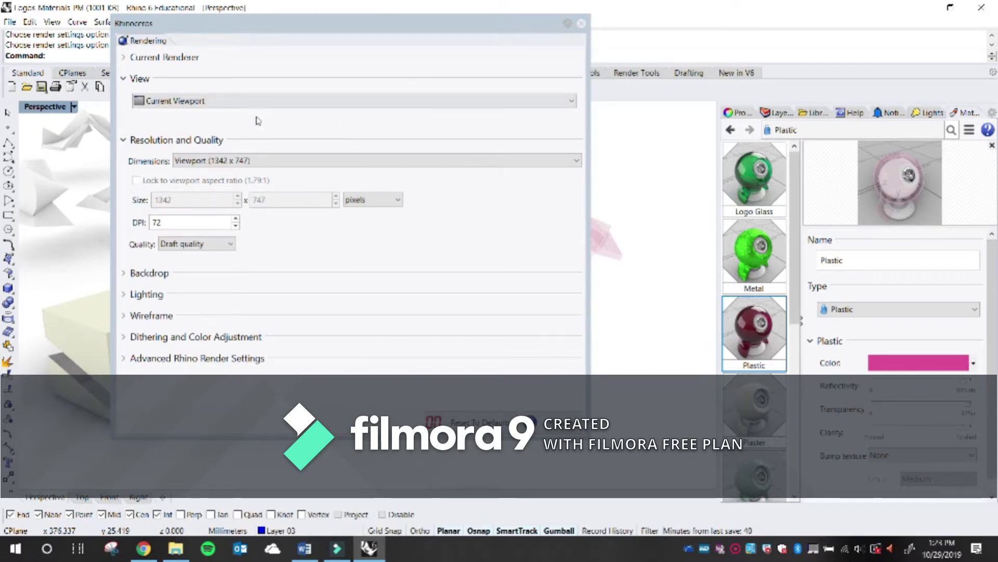
{"action": "left_click", "coordinate": [226, 163]}
{"action": "left_click", "coordinate": [229, 163]}
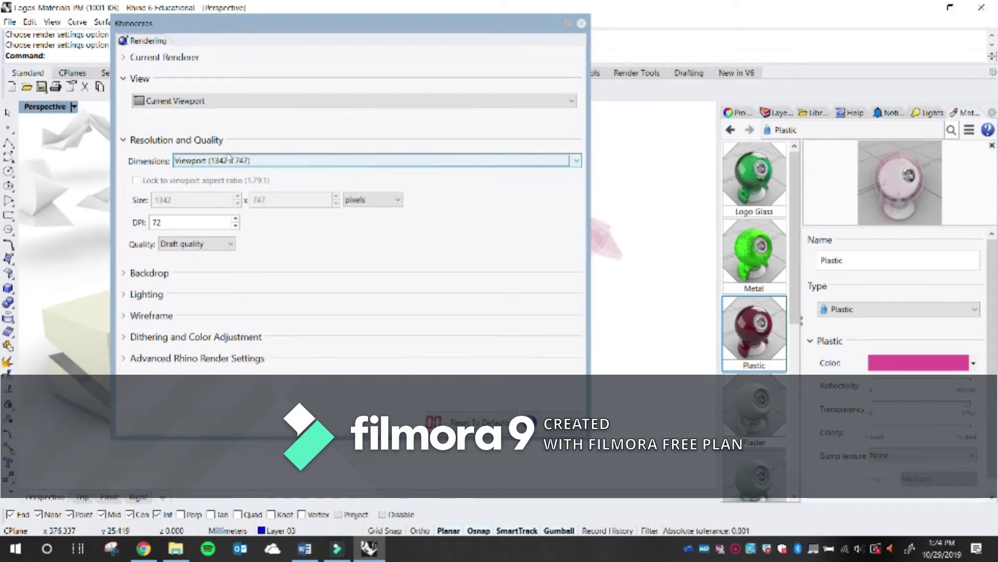
Move the render settings aside and compare the render dimensions in the four-viewport layout with those of the maximized Perspective viewport
{"action": "double_click", "coordinate": [46, 107]}
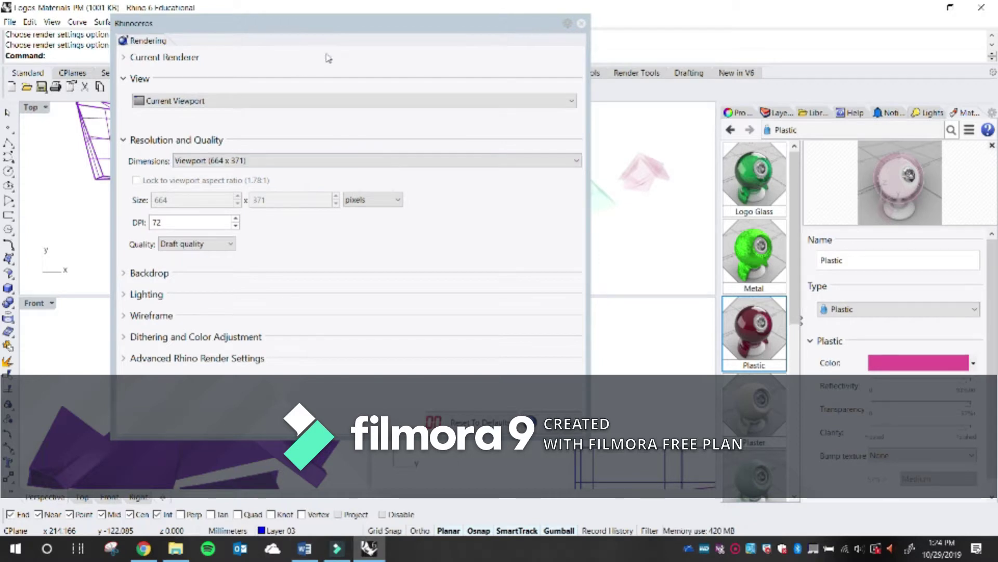
{"action": "left_click_drag", "start_coordinate": [327, 26], "coordinate": [713, 91]}
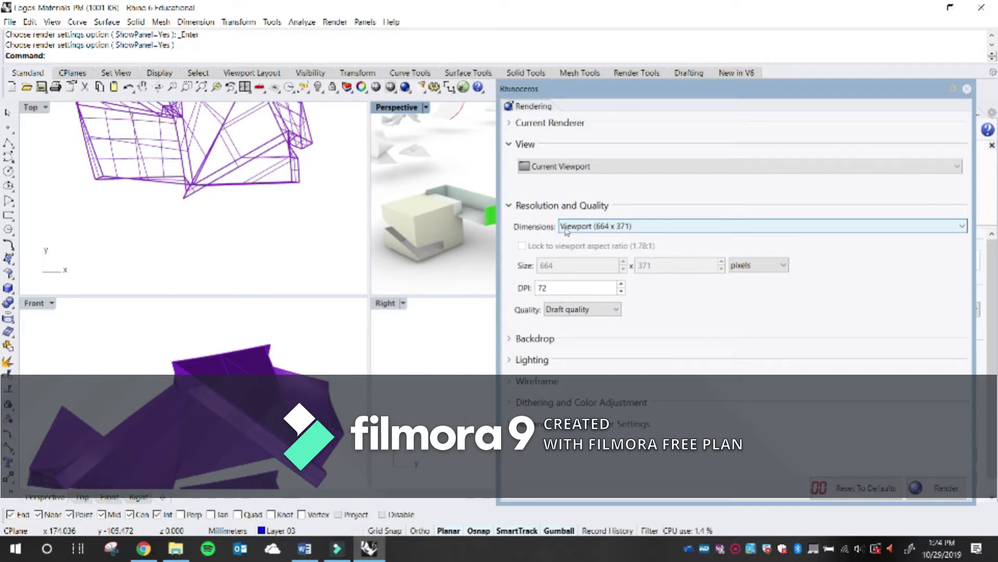
{"action": "double_click", "coordinate": [397, 107]}
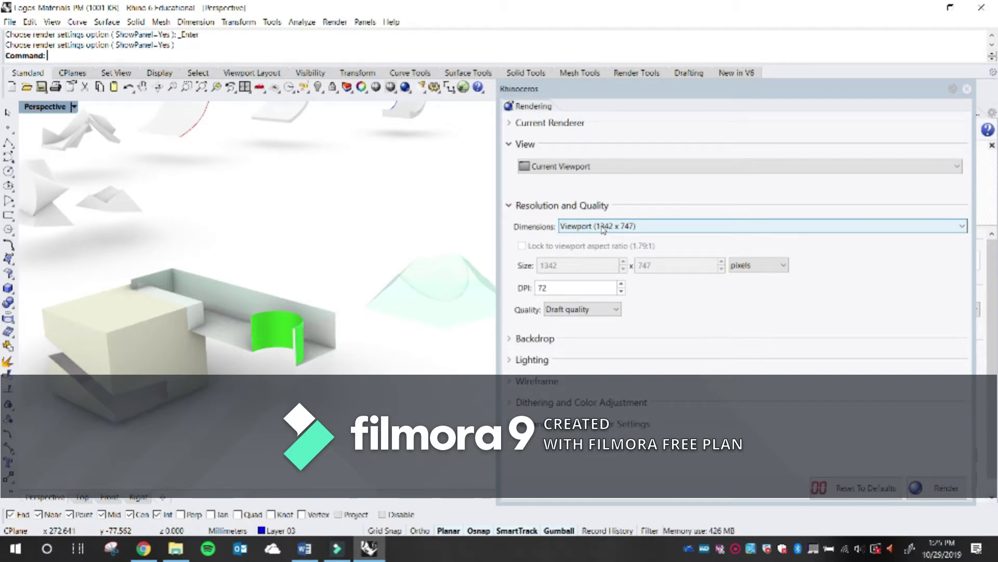
Set the render size units to inches and keep the dimensions on the Viewport option
{"action": "left_click", "coordinate": [772, 266]}
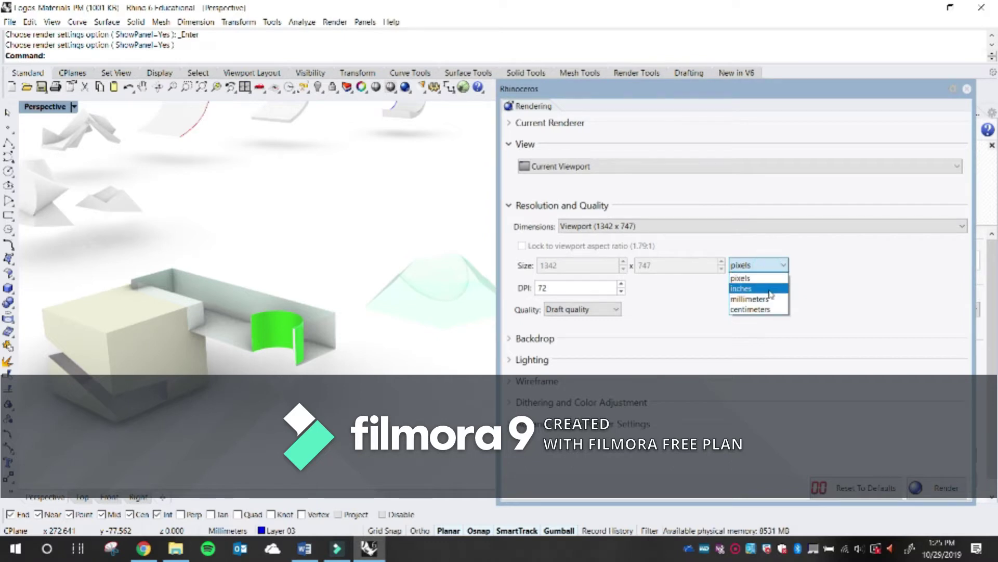
{"action": "left_click", "coordinate": [754, 288]}
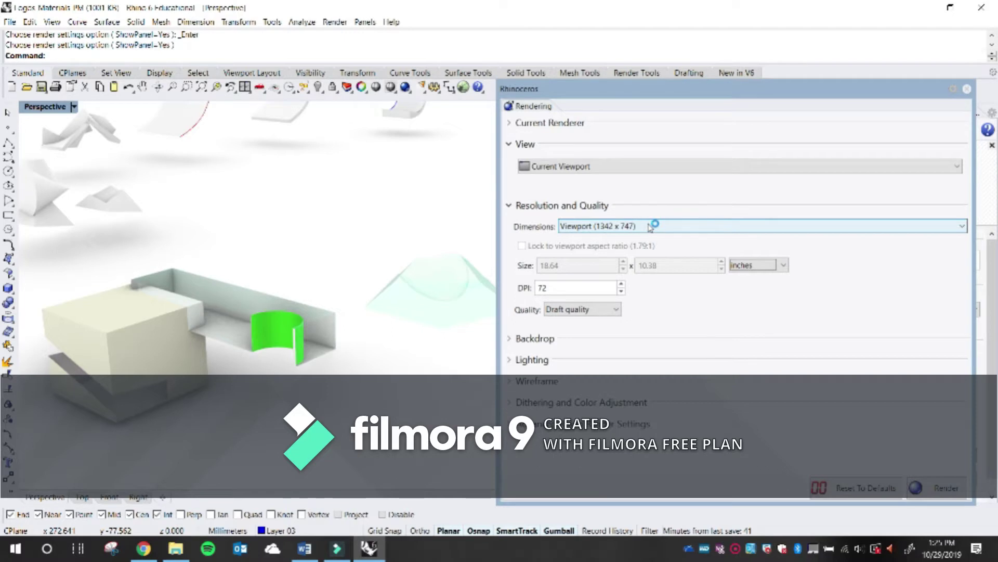
{"action": "left_click", "coordinate": [605, 230]}
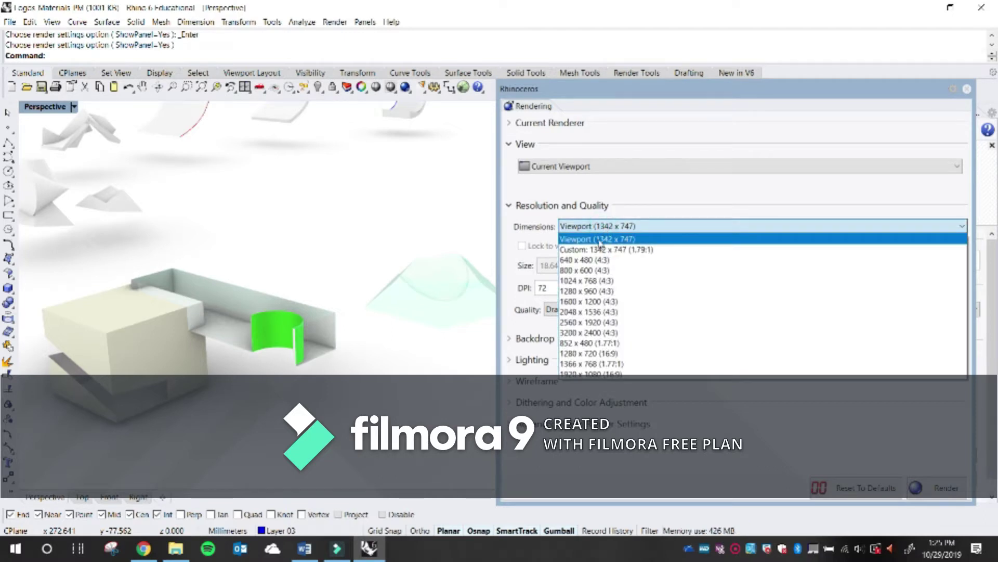
{"action": "left_click", "coordinate": [603, 240]}
Switch the render size units to pixels and back to inches to compare the two
{"action": "left_click", "coordinate": [743, 266]}
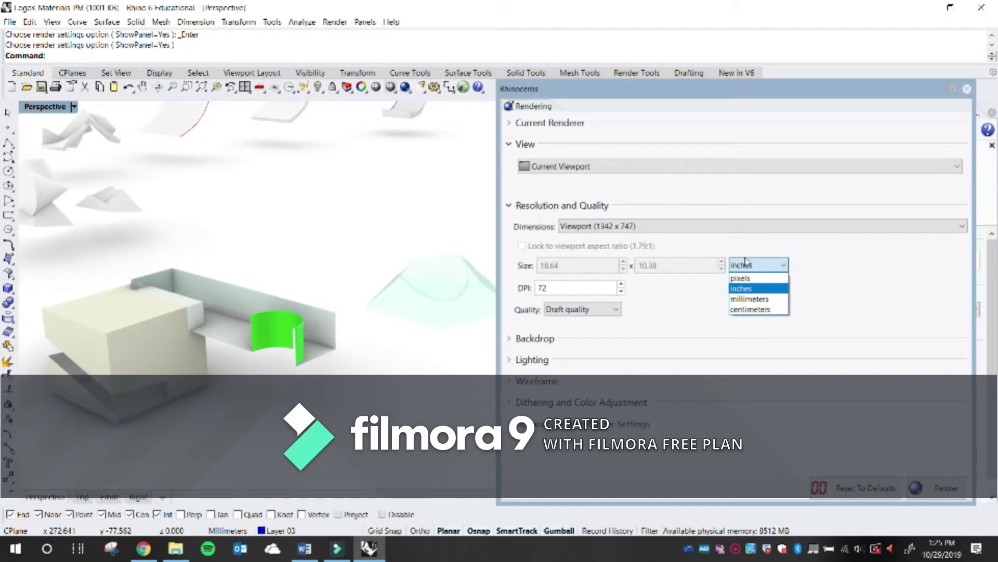
{"action": "left_click", "coordinate": [750, 279]}
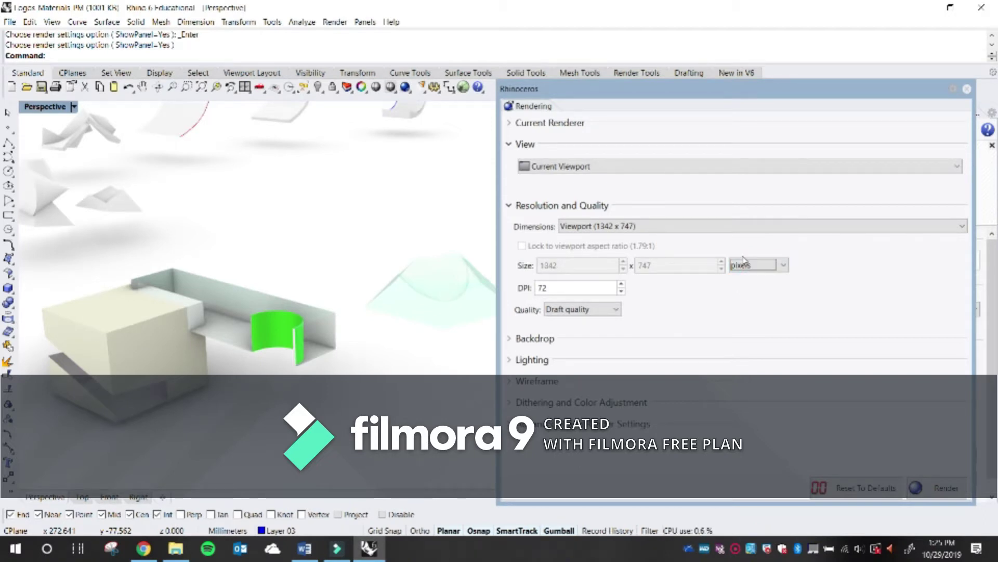
{"action": "left_click", "coordinate": [749, 267]}
{"action": "left_click", "coordinate": [749, 276]}
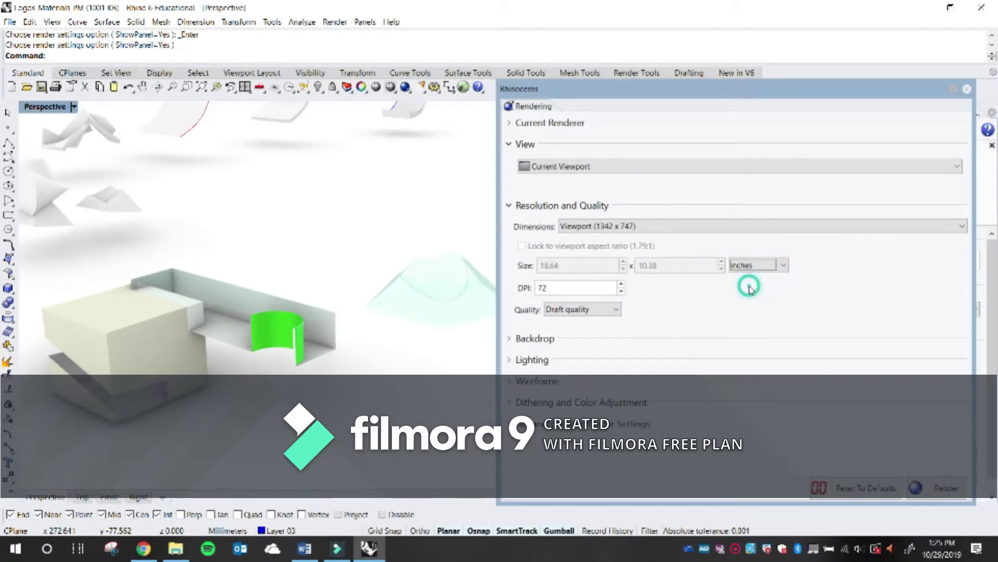
Try render resolutions of 300, 150 and 72 DPI in the Resolution and Quality settings
{"action": "double_click", "coordinate": [565, 285]}
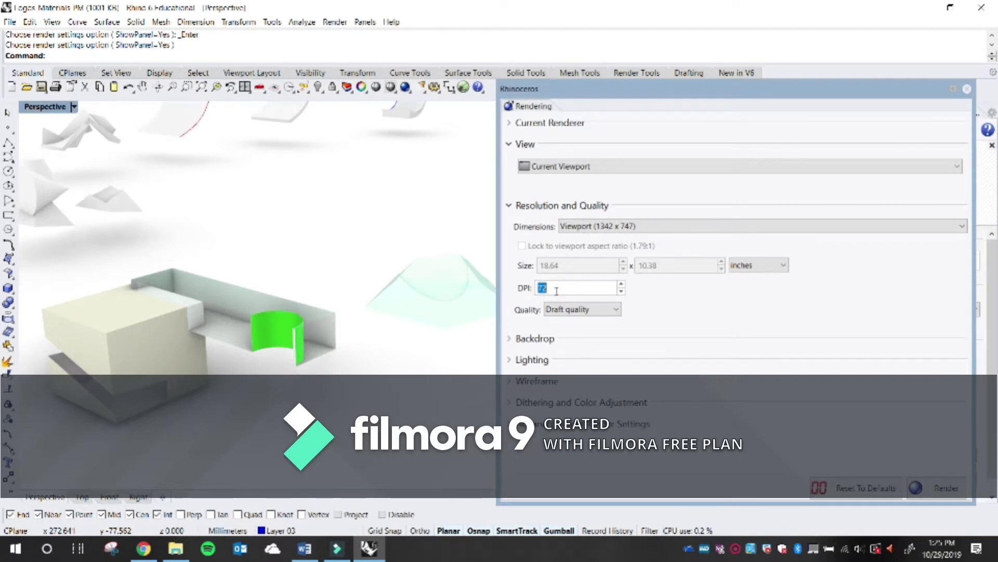
{"action": "type", "text": "300"}
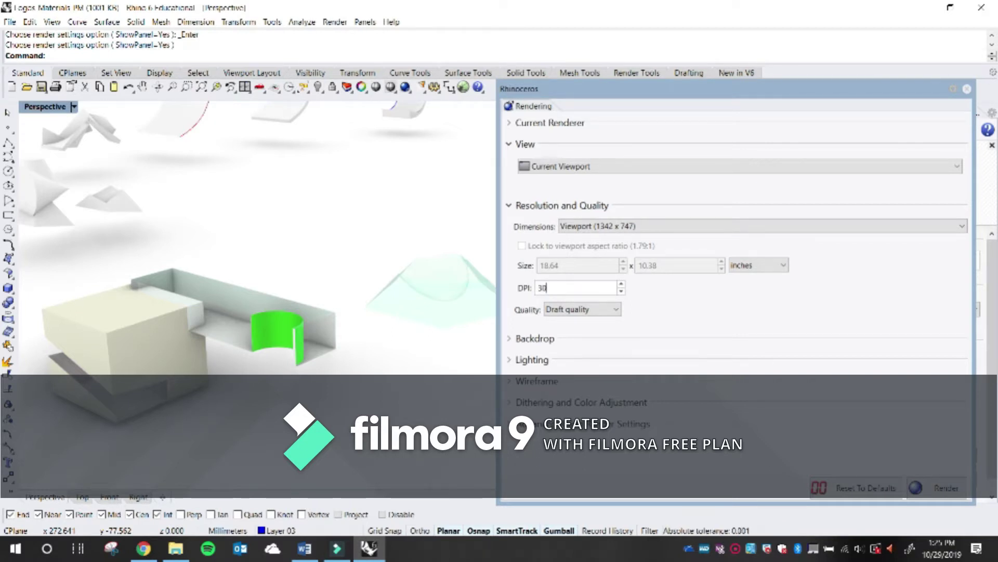
{"action": "double_click", "coordinate": [563, 286]}
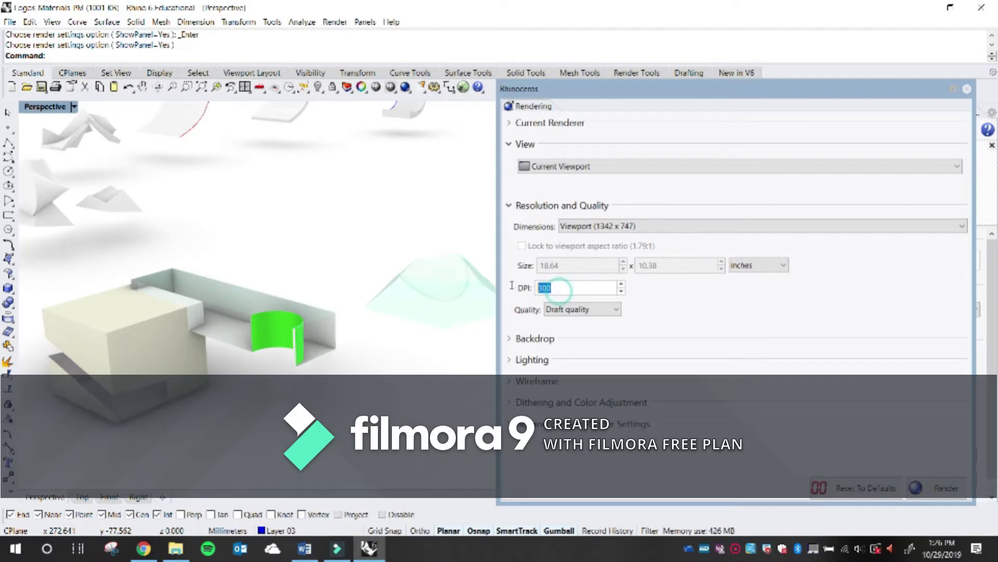
{"action": "type", "text": "150"}
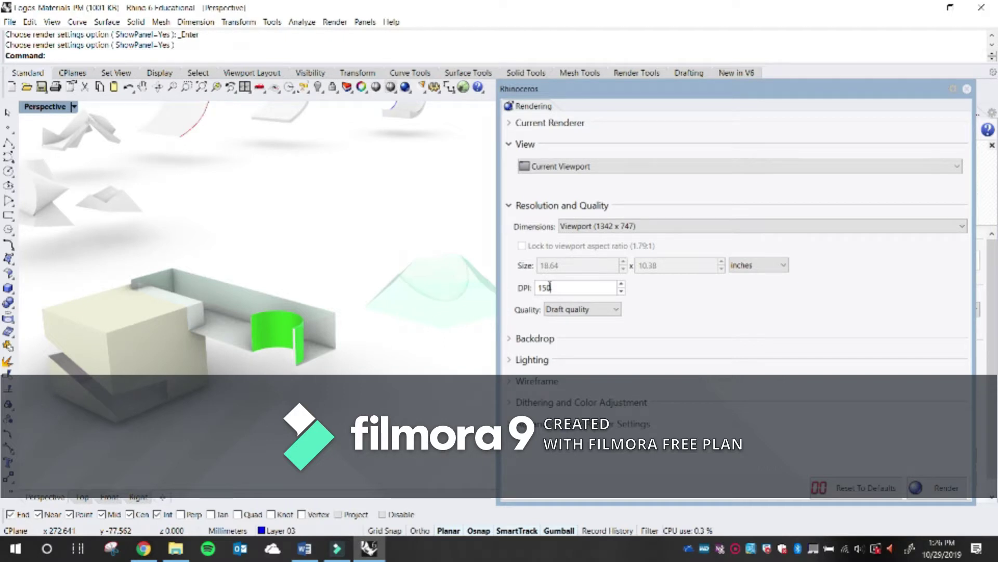
{"action": "double_click", "coordinate": [562, 288]}
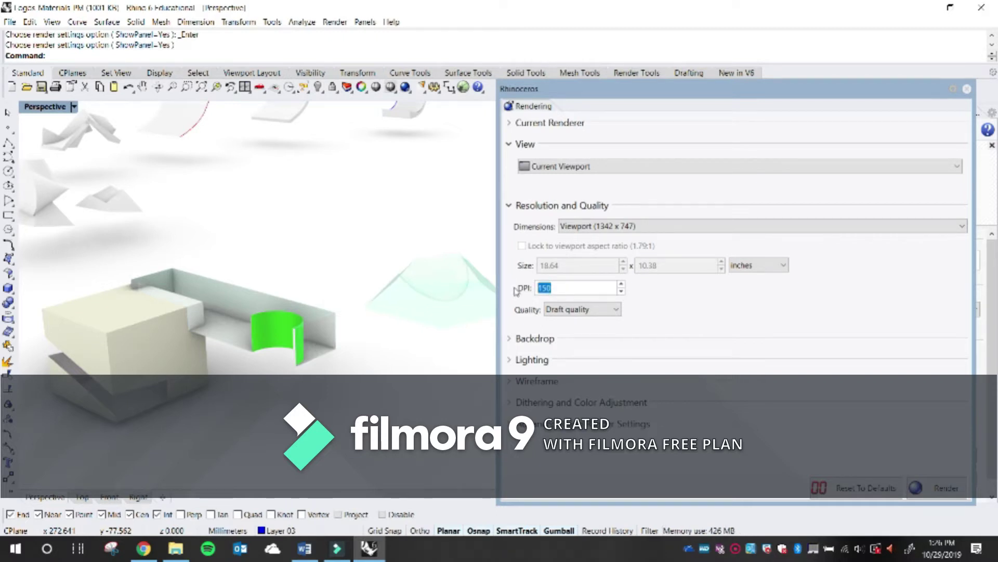
{"action": "type", "text": "72"}
Set the render resolution to 300 DPI and the quality to Final quality
{"action": "double_click", "coordinate": [552, 289]}
{"action": "type", "text": "3"}
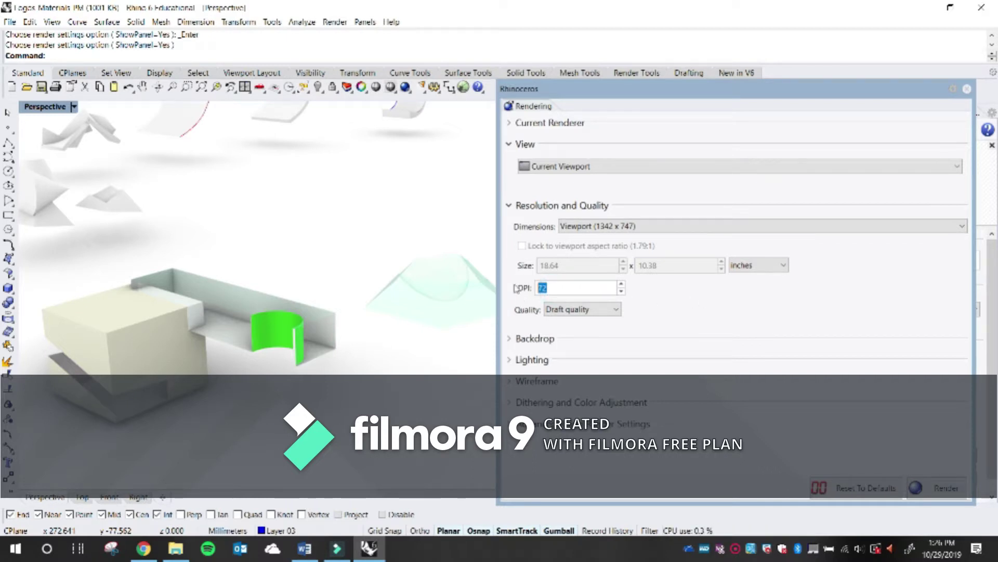
{"action": "type", "text": "00"}
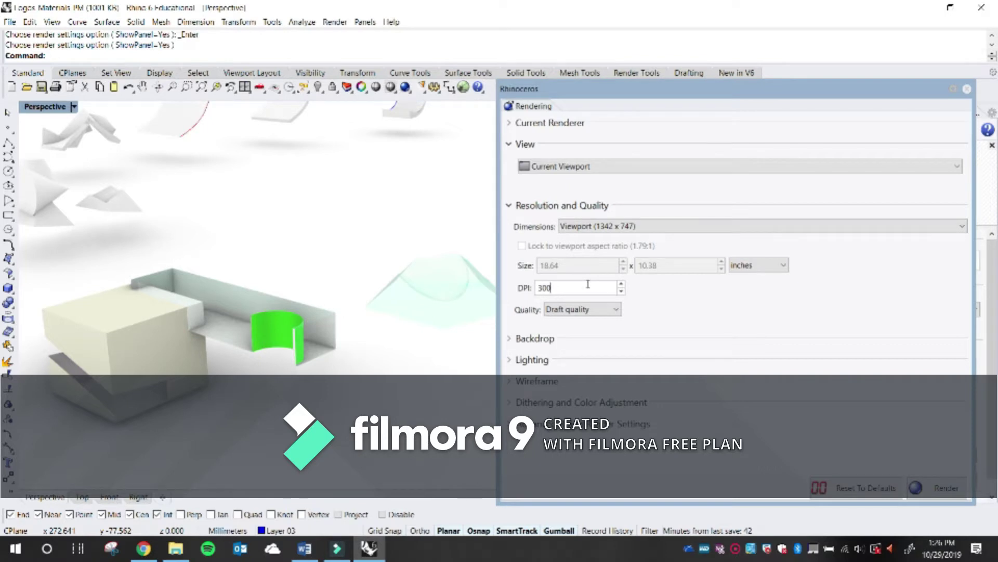
{"action": "left_click", "coordinate": [573, 311]}
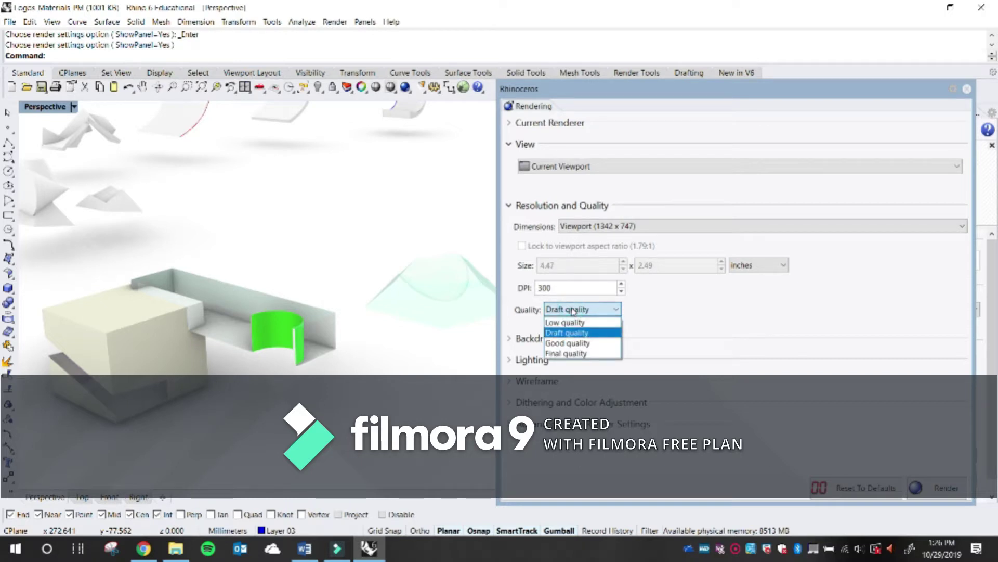
{"action": "left_click", "coordinate": [573, 311]}
{"action": "left_click", "coordinate": [573, 310]}
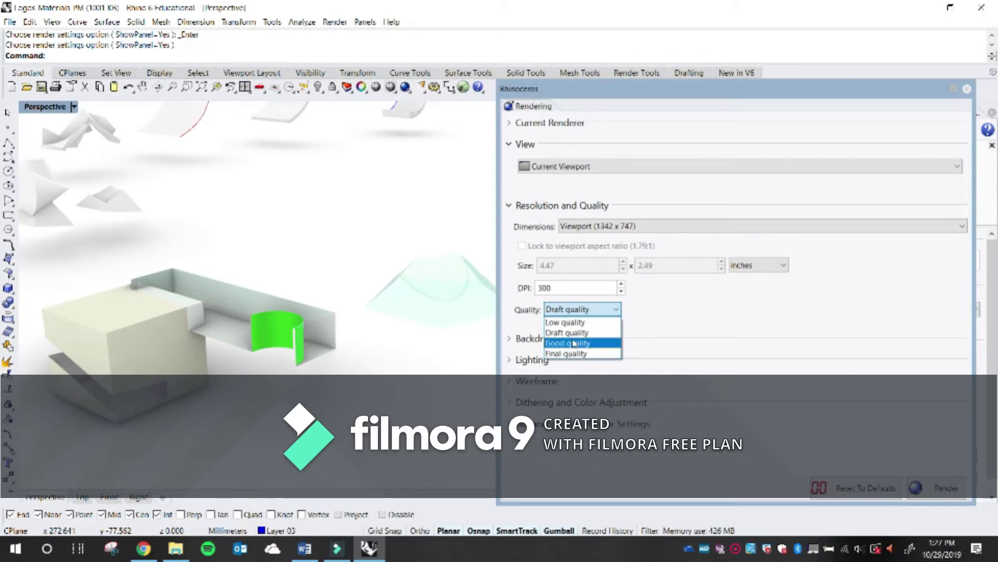
{"action": "left_click", "coordinate": [580, 356]}
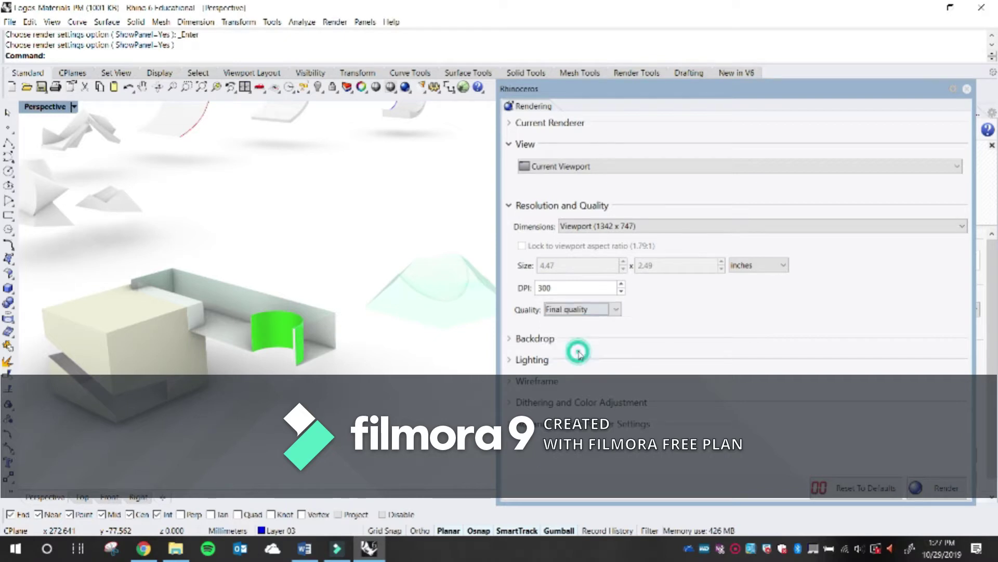
Set a custom render size 18 inches wide, locked to the viewport aspect ratio, and render the Perspective view
{"action": "double_click", "coordinate": [586, 287]}
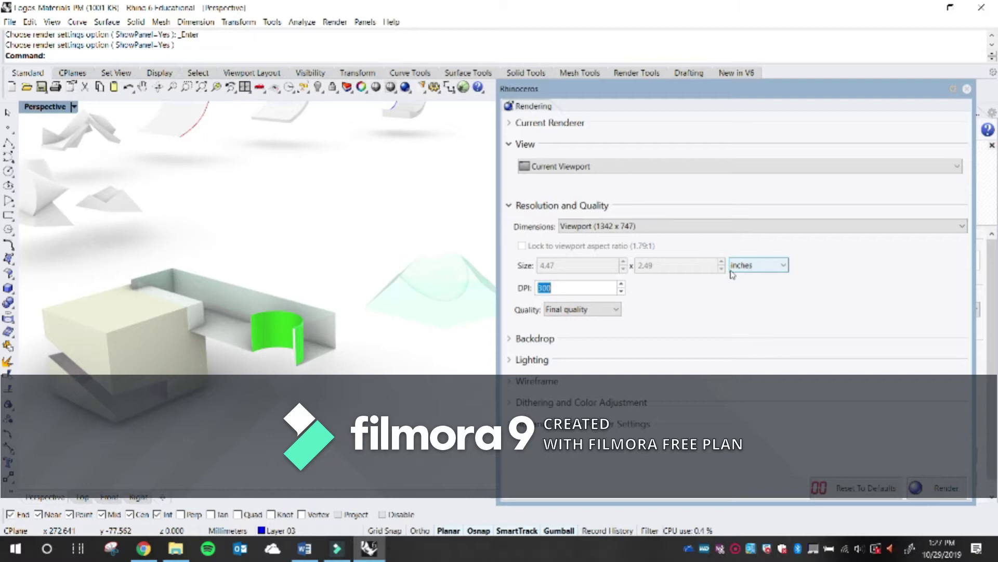
{"action": "left_click", "coordinate": [700, 225]}
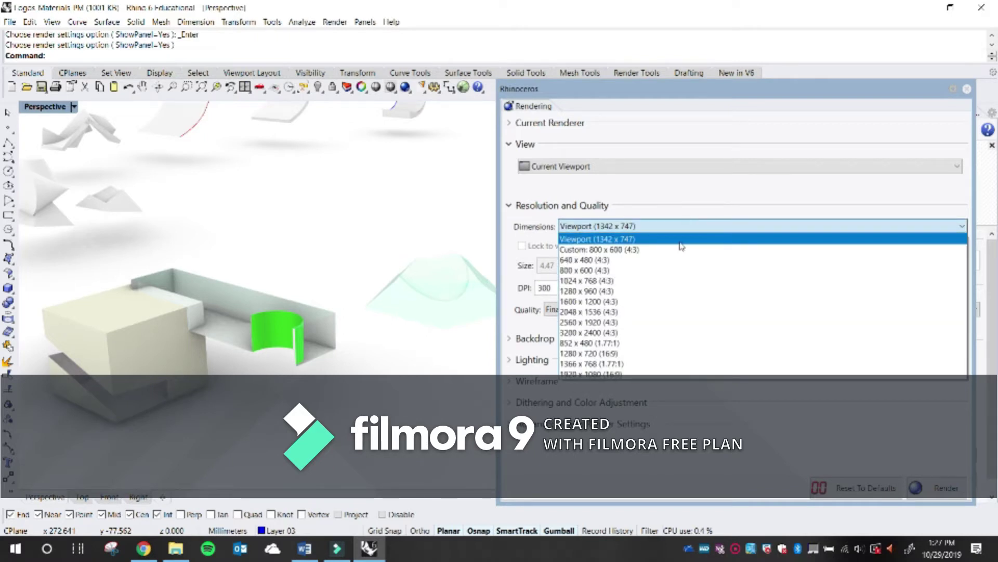
{"action": "left_click", "coordinate": [681, 240]}
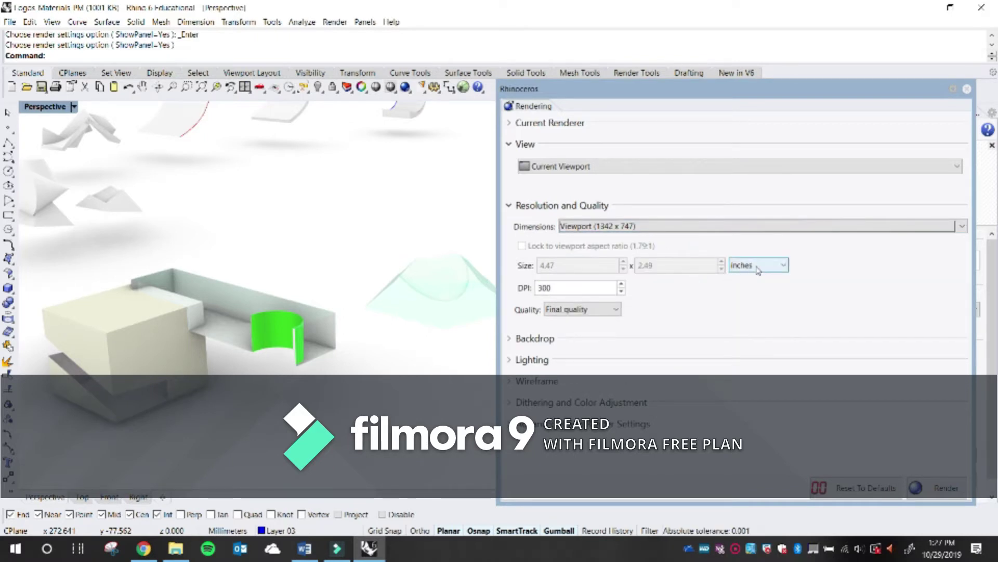
{"action": "left_click", "coordinate": [614, 226]}
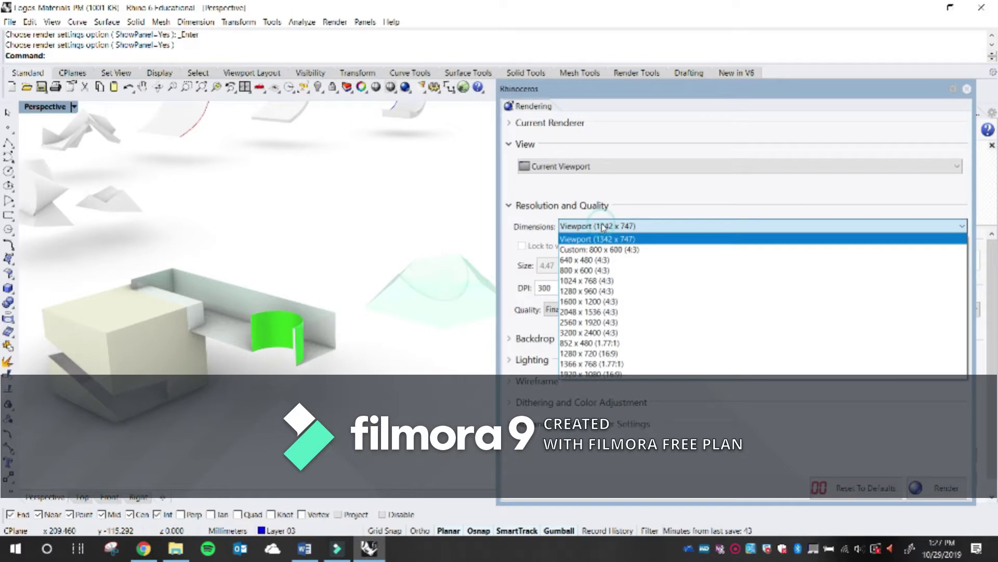
{"action": "left_click", "coordinate": [609, 250]}
{"action": "double_click", "coordinate": [576, 266]}
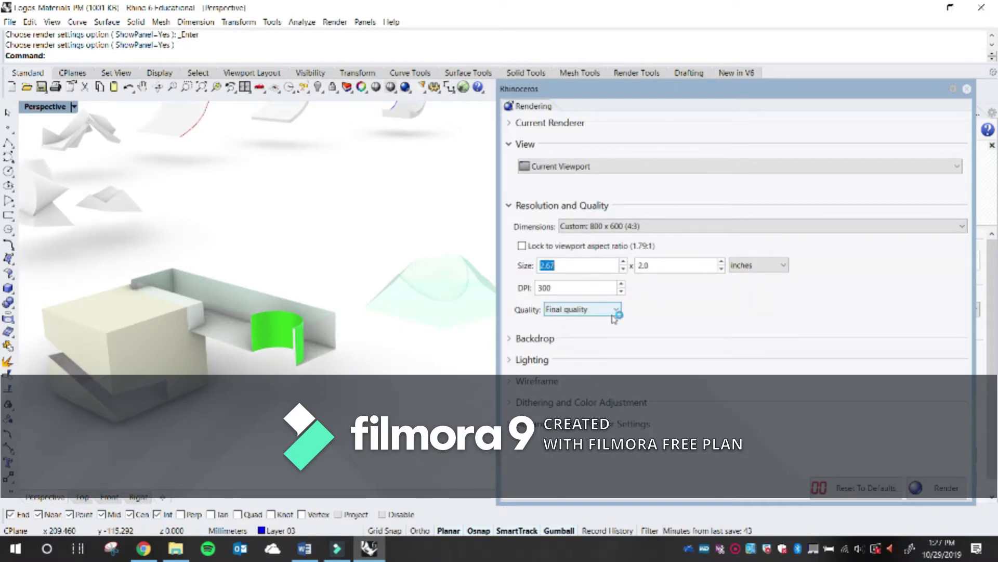
{"action": "type", "text": "18"}
{"action": "key", "text": "Tab"}
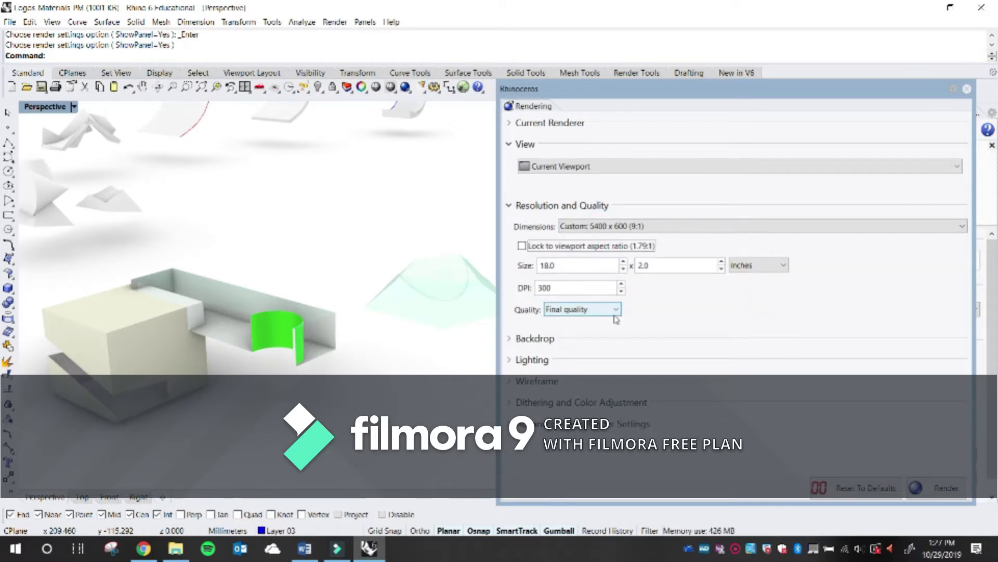
{"action": "left_click", "coordinate": [533, 248]}
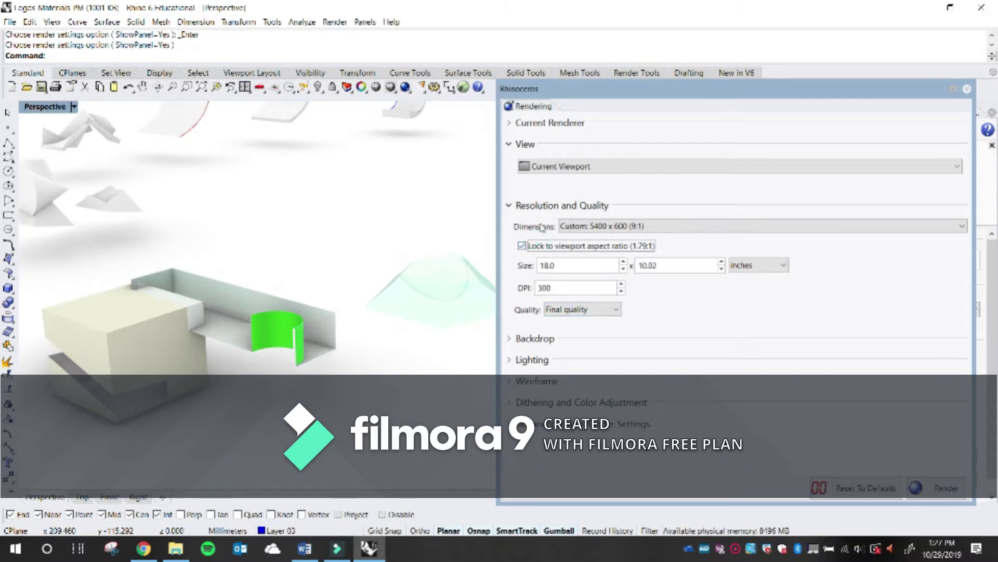
{"action": "left_click", "coordinate": [944, 489]}
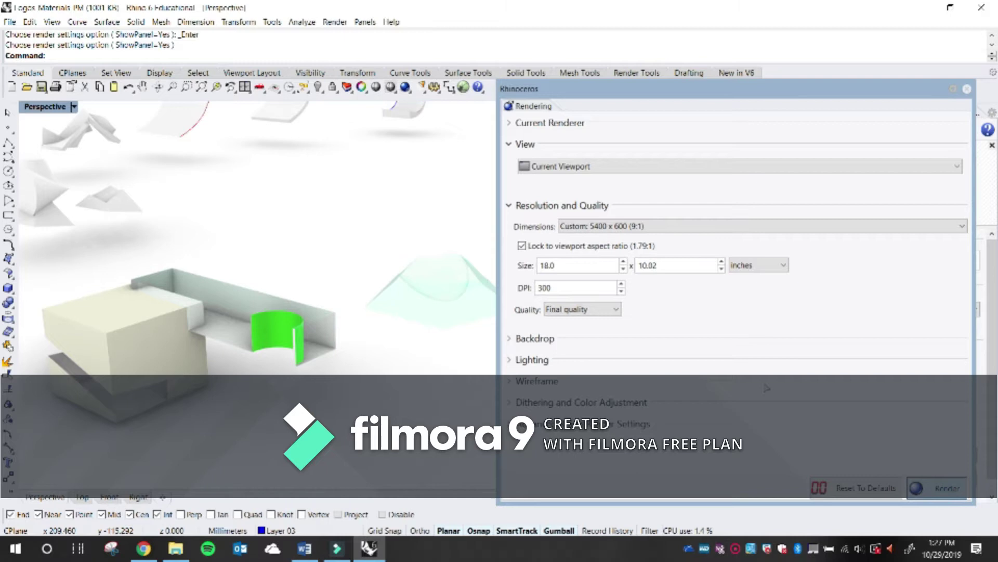
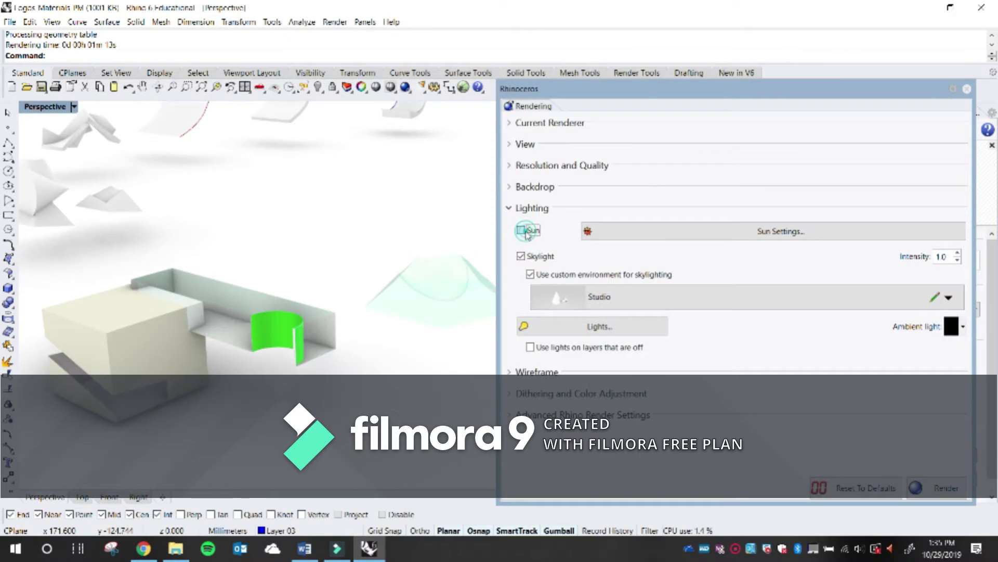
Toggle the Sun in the render lighting to compare the scene with and without it, leaving it enabled
{"action": "left_click", "coordinate": [525, 230]}
{"action": "left_click", "coordinate": [524, 229]}
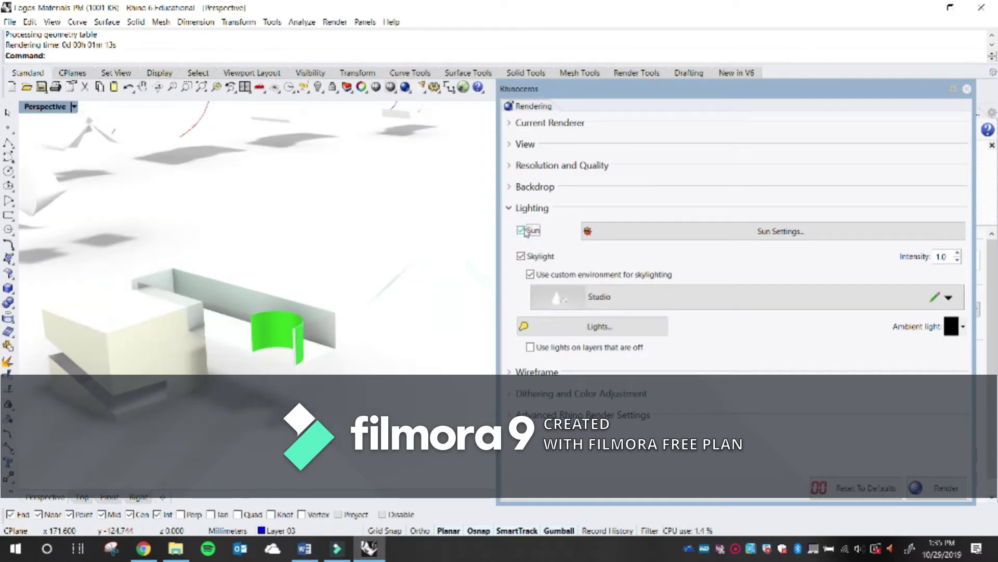
{"action": "left_click", "coordinate": [521, 230]}
{"action": "left_click", "coordinate": [522, 231]}
{"action": "left_click", "coordinate": [521, 231]}
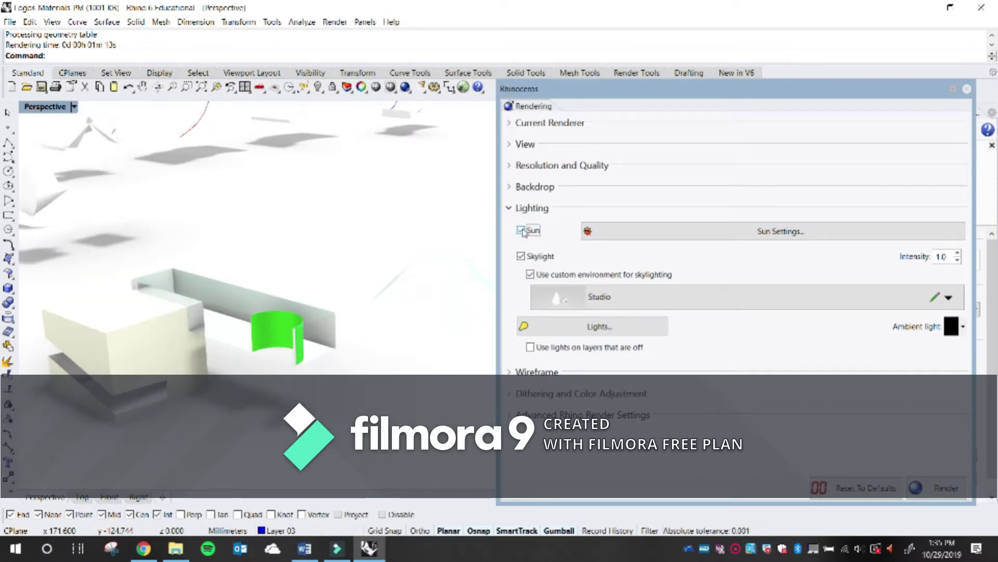
Turn off the sun in the render lighting settings and toggle the skylight off and on to compare the shading
{"action": "left_click", "coordinate": [522, 231]}
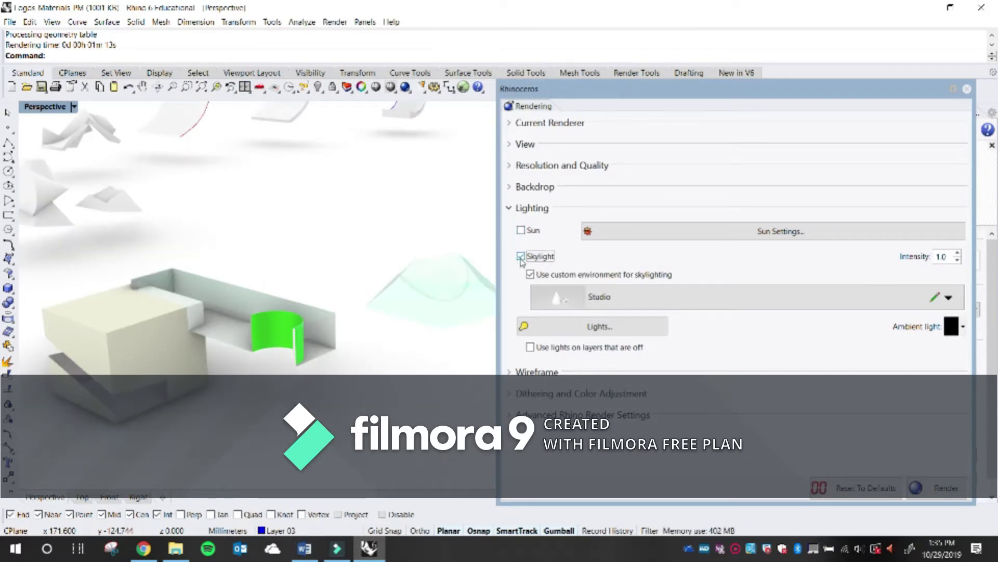
{"action": "left_click", "coordinate": [521, 257]}
{"action": "left_click", "coordinate": [521, 257]}
{"action": "left_click", "coordinate": [521, 257]}
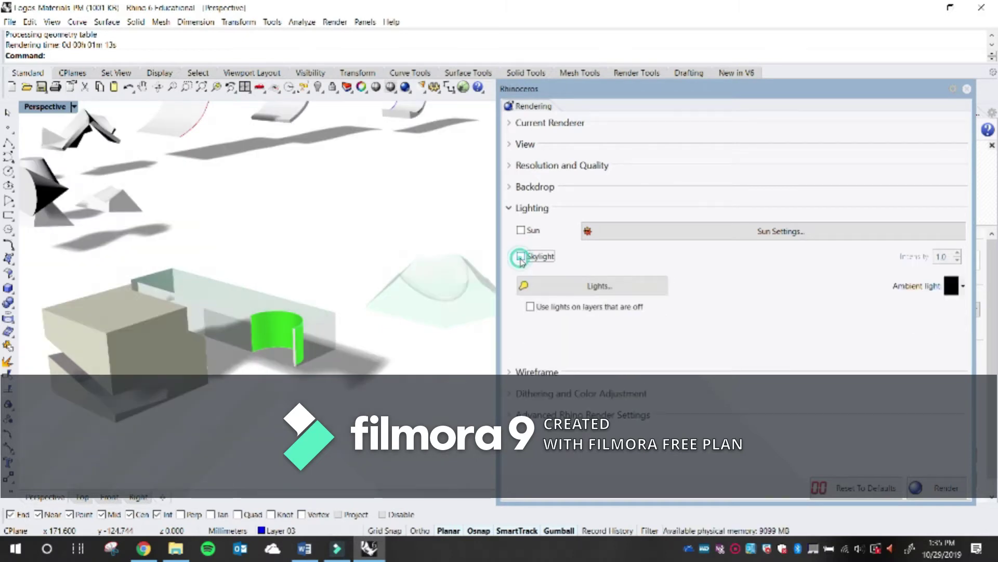
{"action": "left_click", "coordinate": [521, 257]}
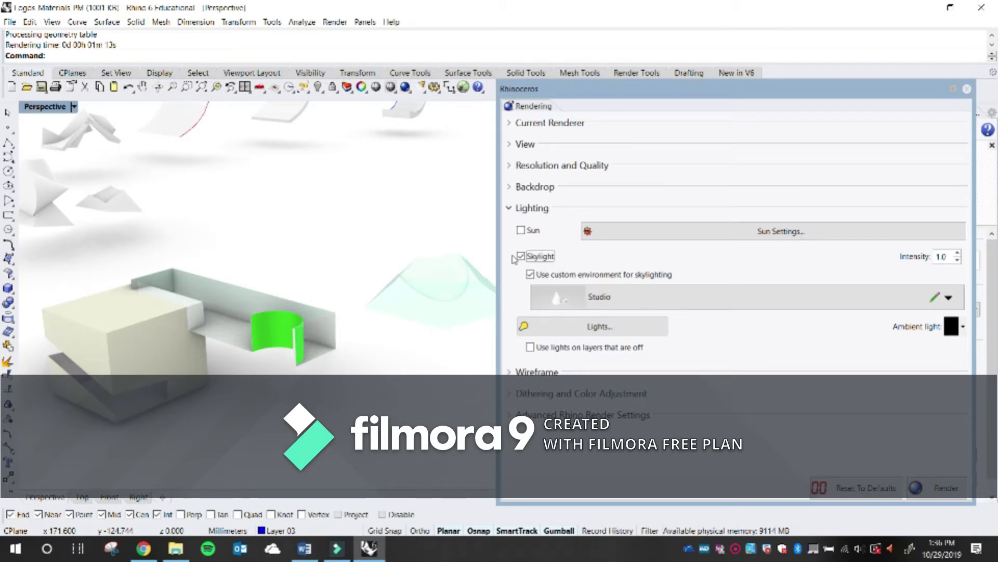
Toggle the sun on and off repeatedly to compare its effect with the skylight on, leaving it off
{"action": "left_click", "coordinate": [521, 230]}
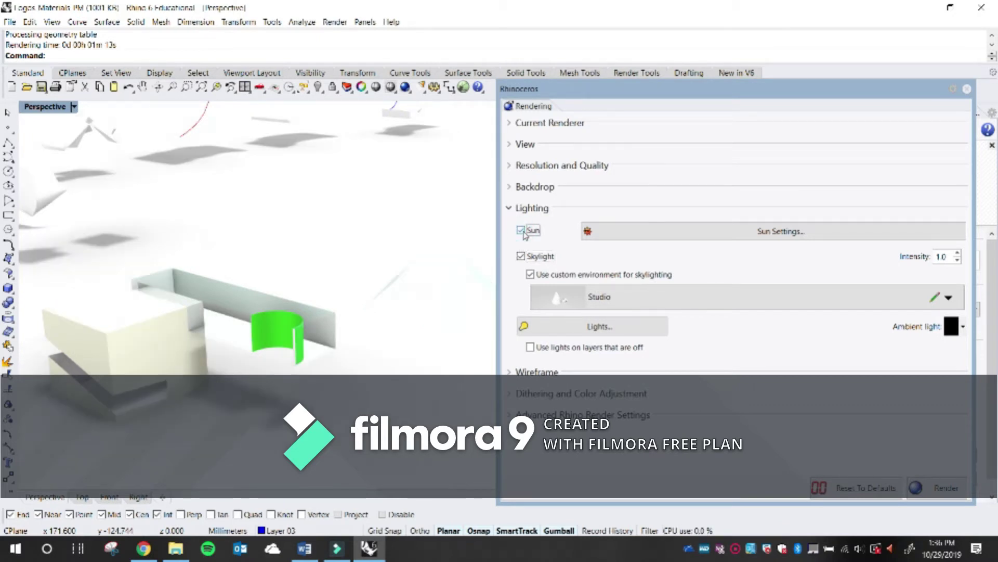
{"action": "left_click", "coordinate": [522, 230]}
{"action": "left_click", "coordinate": [522, 230]}
{"action": "left_click", "coordinate": [522, 230]}
{"action": "left_click", "coordinate": [522, 230]}
{"action": "left_click", "coordinate": [522, 230]}
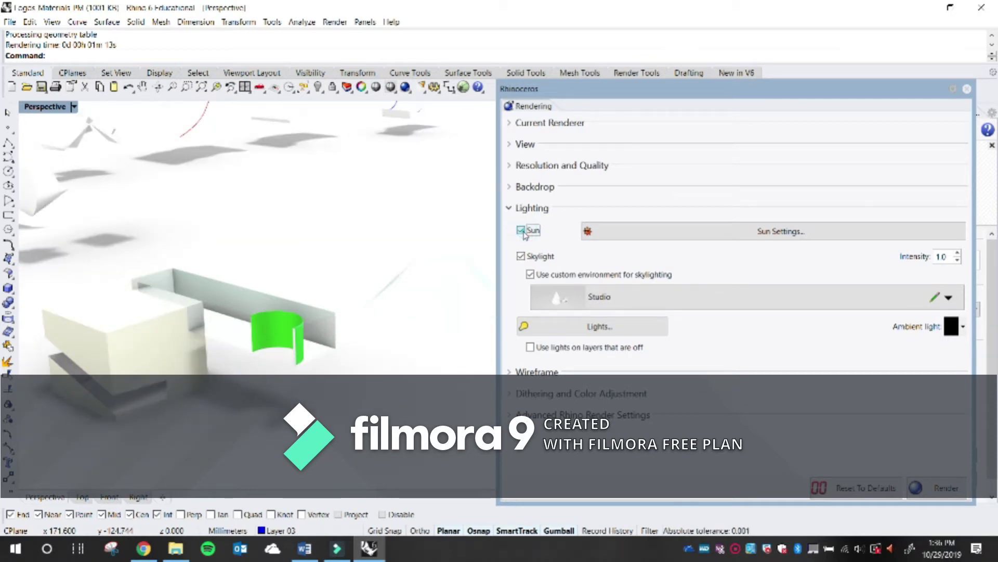
{"action": "left_click", "coordinate": [522, 230]}
{"action": "left_click", "coordinate": [524, 234]}
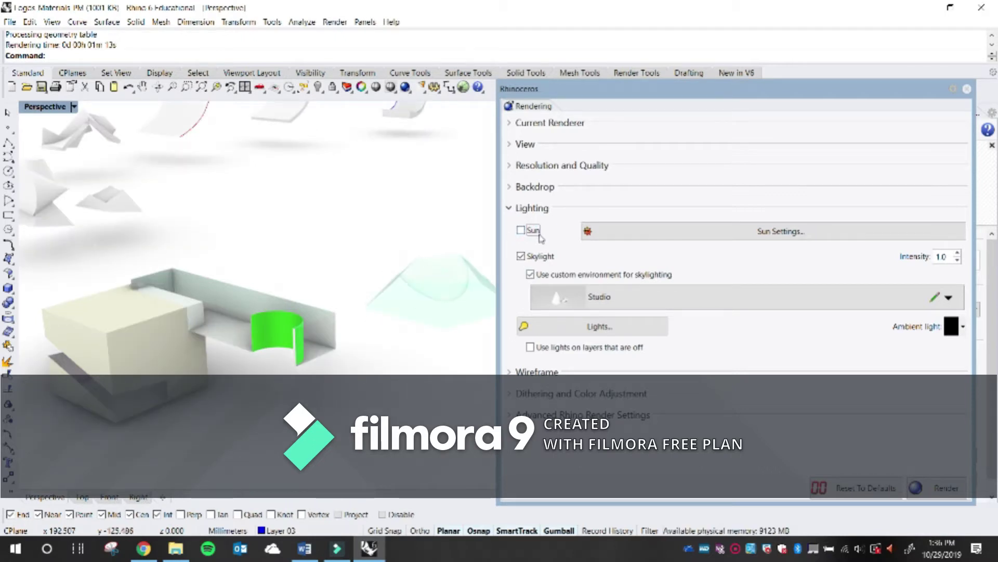
Render the perspective view with both sun and skylight off, close the render, and turn the skylight back on
{"action": "left_click", "coordinate": [537, 255]}
{"action": "left_click", "coordinate": [538, 257]}
{"action": "left_click", "coordinate": [538, 257]}
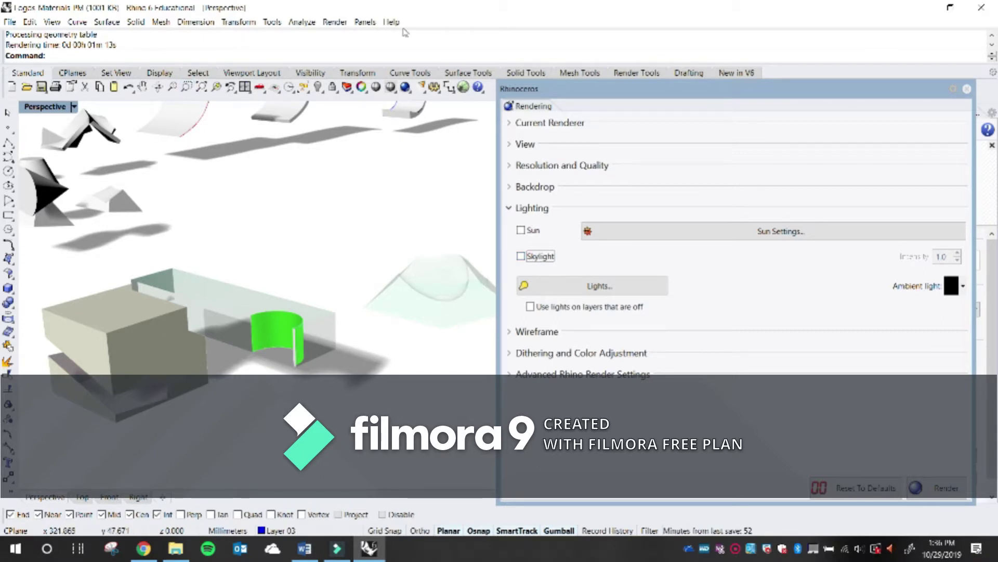
{"action": "left_click", "coordinate": [405, 88]}
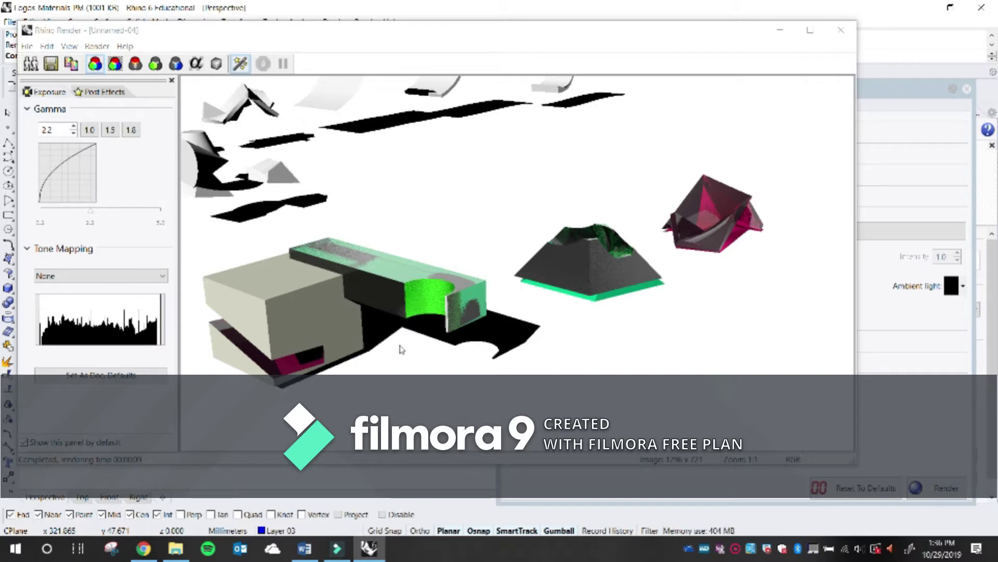
{"action": "left_click", "coordinate": [840, 32]}
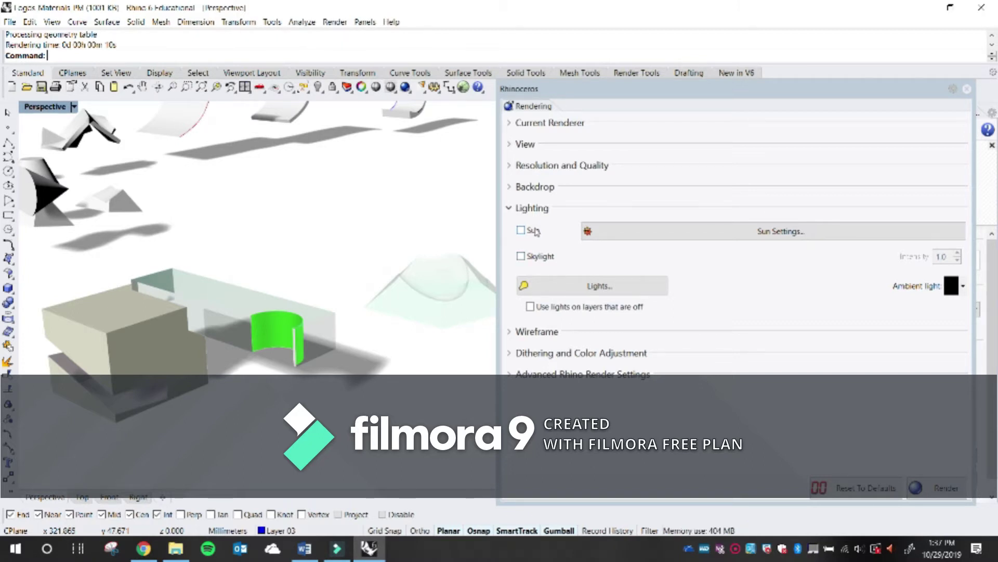
{"action": "left_click", "coordinate": [536, 257]}
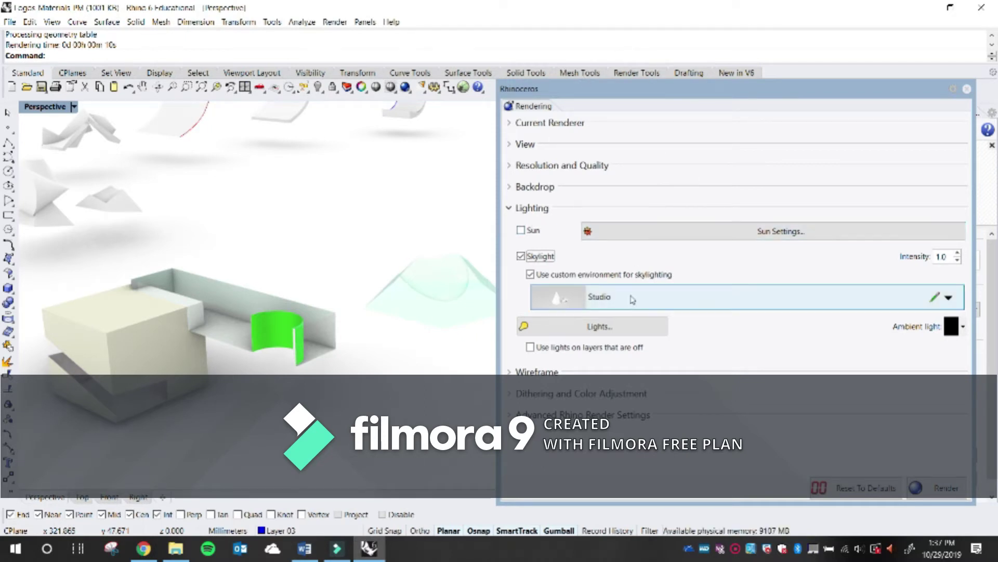
Check the list of lights in the scene and close the rendering settings
{"action": "left_click", "coordinate": [585, 331]}
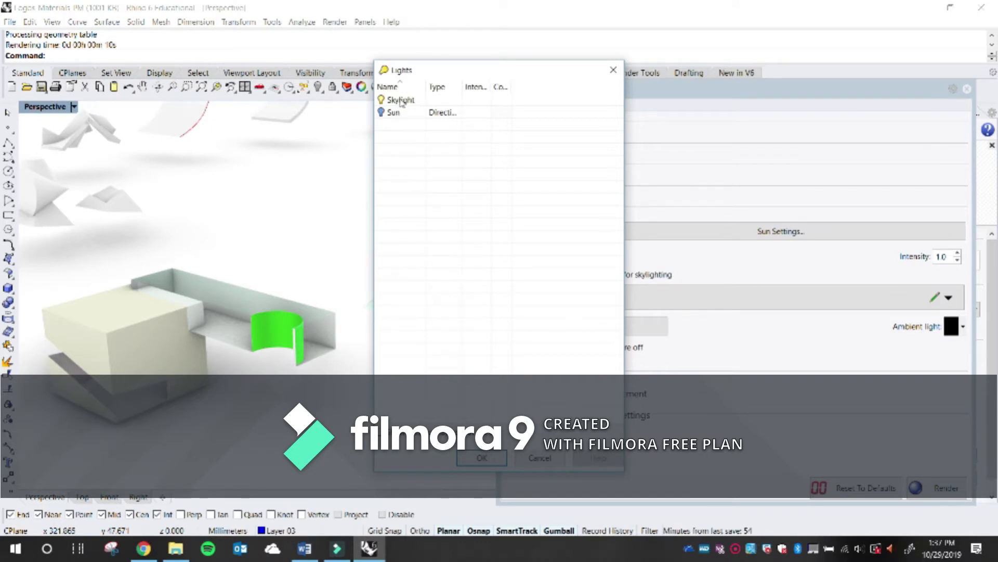
{"action": "left_click", "coordinate": [613, 70]}
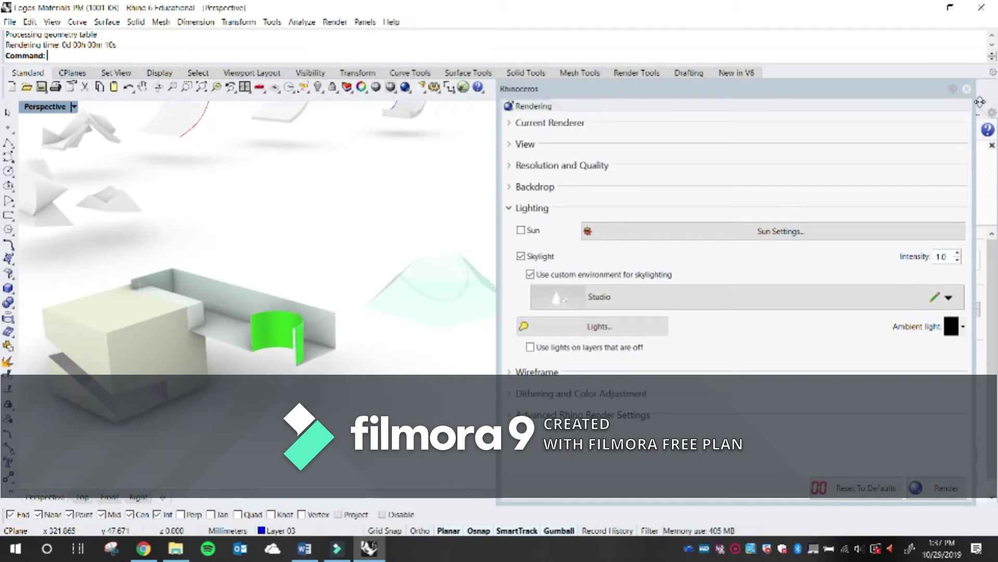
{"action": "left_click", "coordinate": [968, 90]}
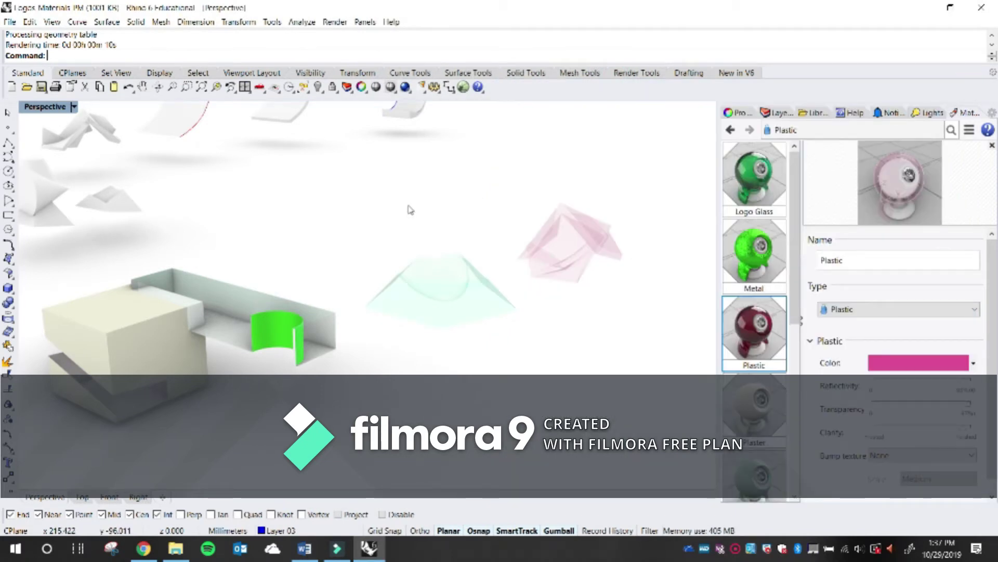
Move the pink folded polysurface away from the other models into open space
{"action": "right_click_drag", "start_coordinate": [323, 281], "coordinate": [396, 261]}
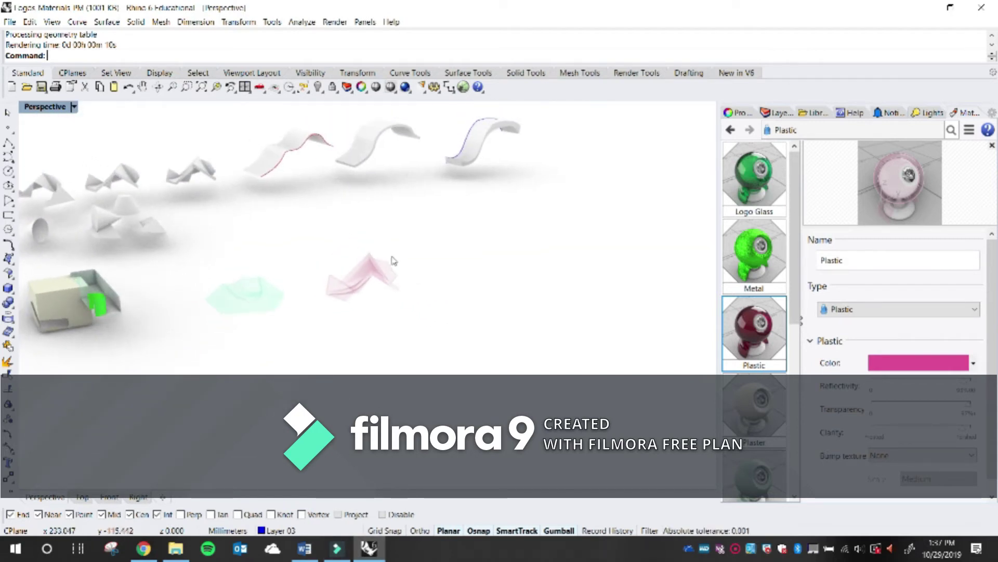
{"action": "right_click_drag", "start_coordinate": [405, 260], "coordinate": [343, 317]}
{"action": "left_click", "coordinate": [325, 319]}
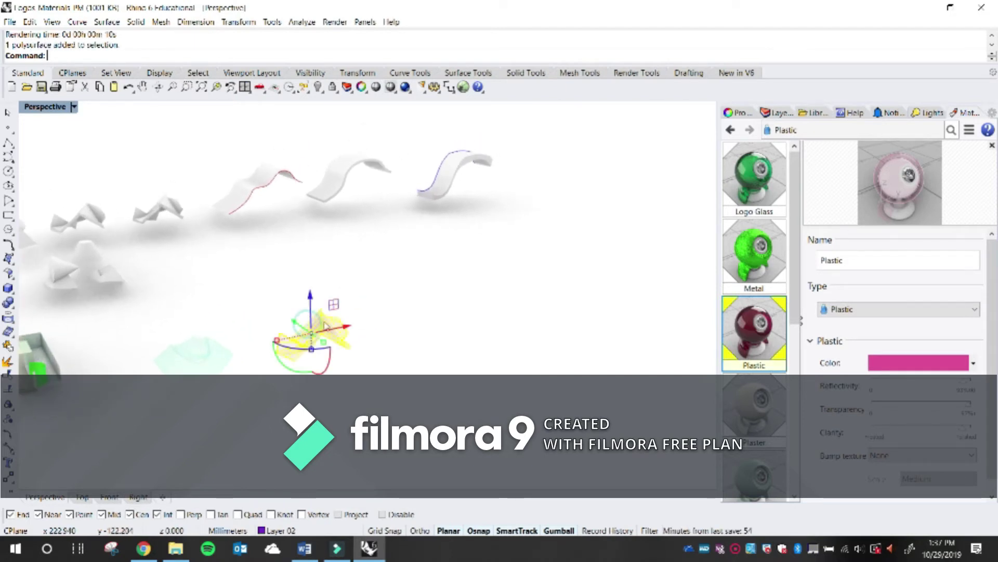
{"action": "left_click_drag", "start_coordinate": [341, 327], "coordinate": [479, 299]}
{"action": "left_click", "coordinate": [503, 280]}
{"action": "scroll", "coordinate": [503, 278], "scroll_direction": "up", "scroll_amount": 5}
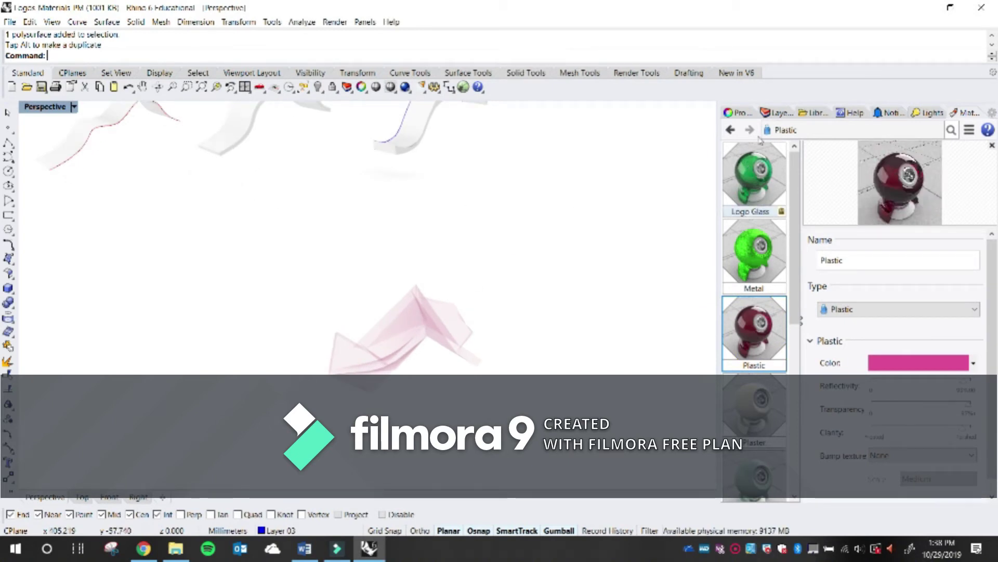
Create two new layers named "light box" and "lights"
{"action": "left_click", "coordinate": [780, 113]}
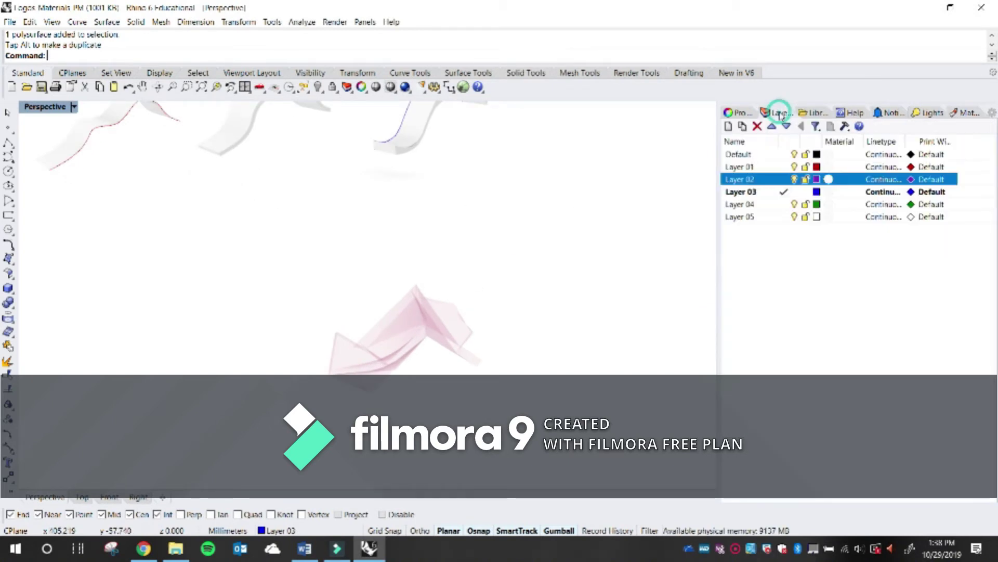
{"action": "left_click", "coordinate": [779, 233]}
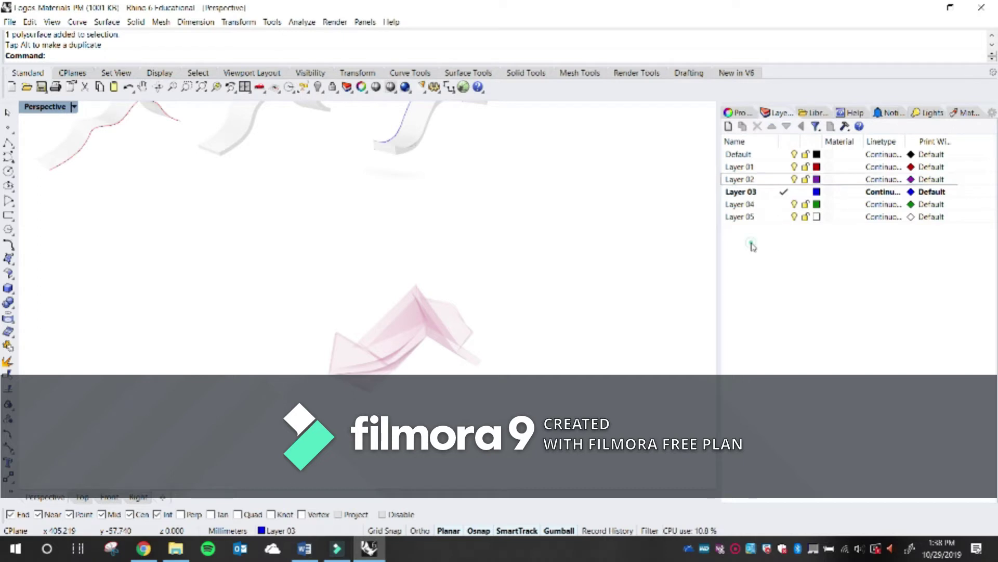
{"action": "left_click", "coordinate": [729, 127]}
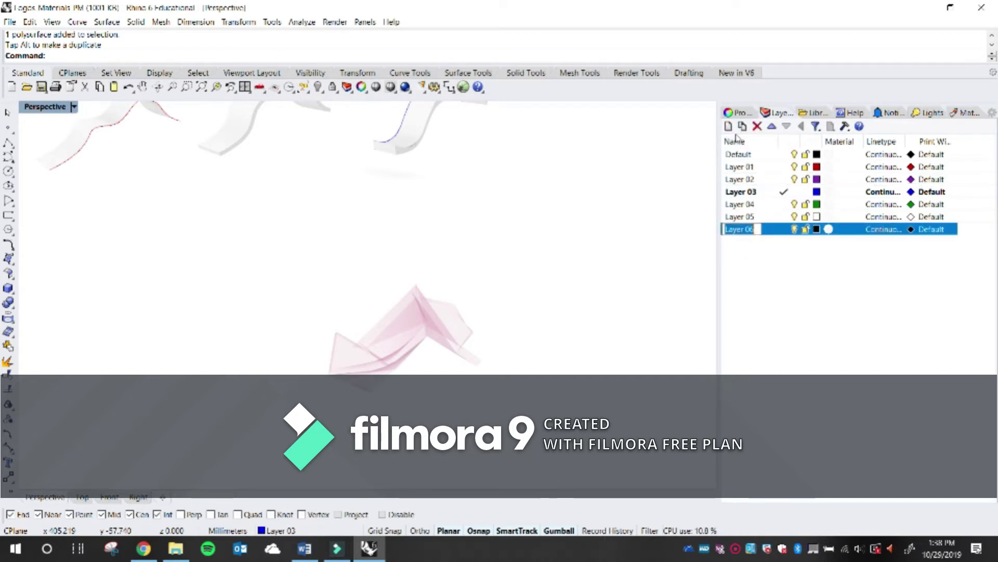
{"action": "type", "text": "light bo"}
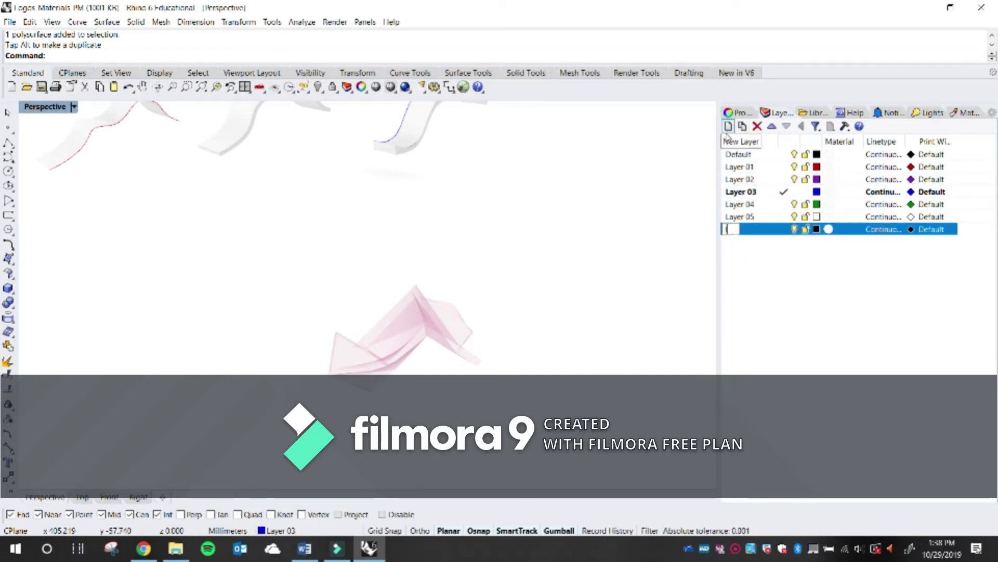
{"action": "type", "text": "x"}
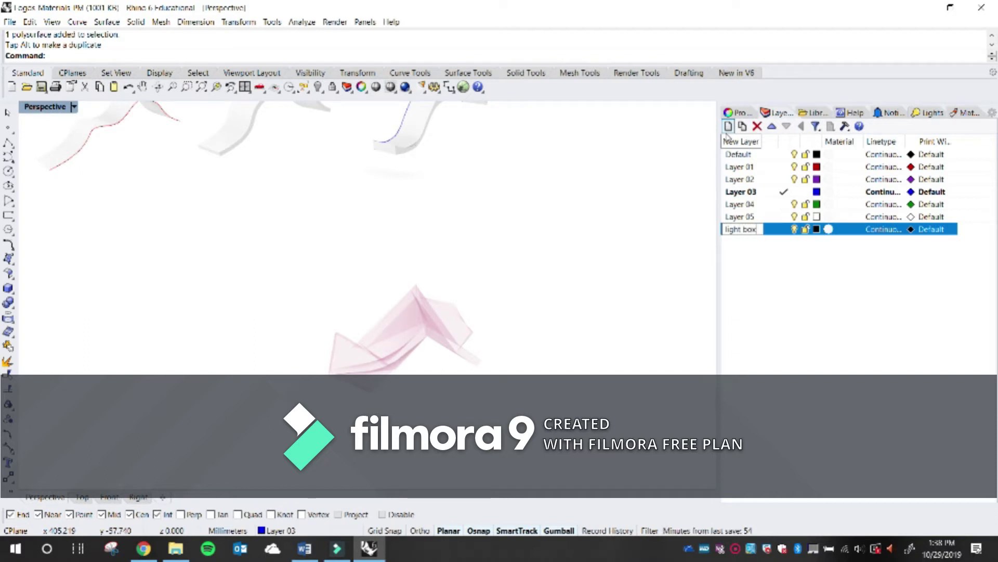
{"action": "key", "text": "Return"}
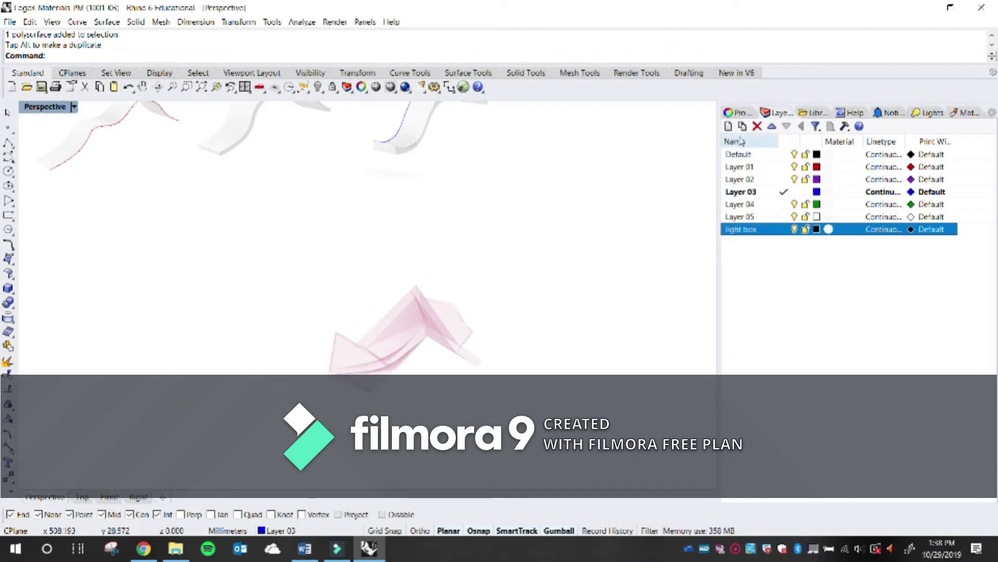
{"action": "left_click", "coordinate": [728, 126]}
{"action": "type", "text": "lights"}
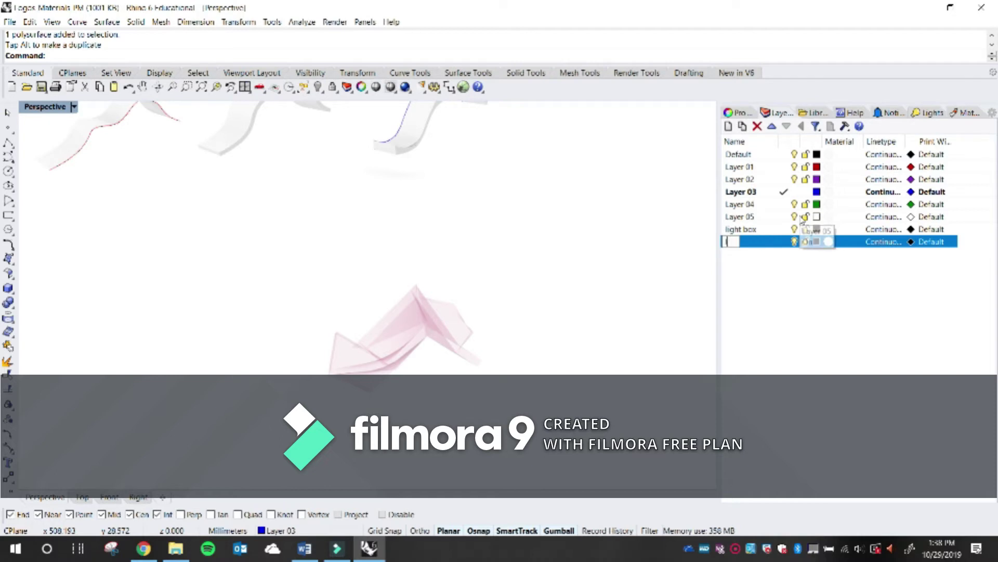
{"action": "key", "text": "Return"}
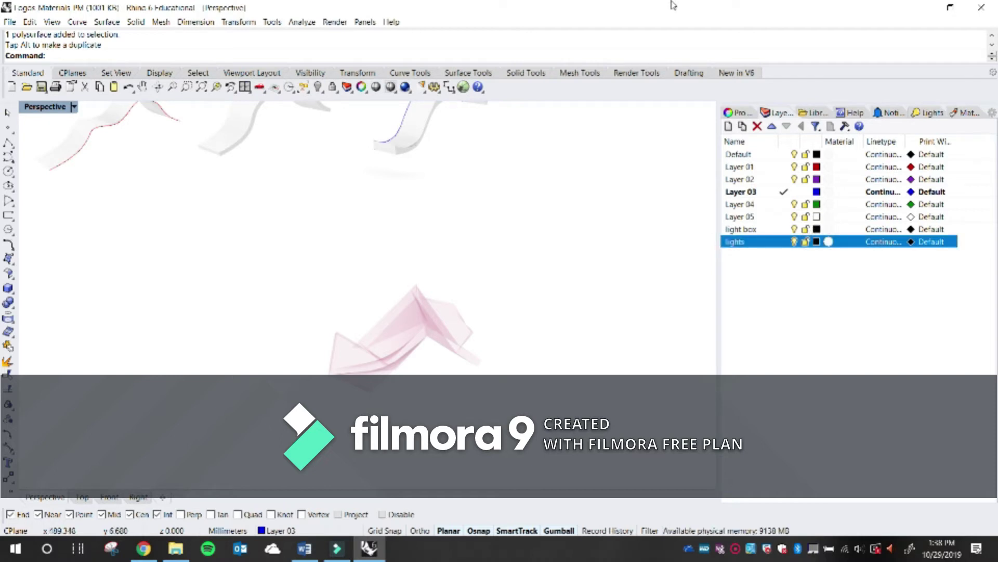
Set the light box layer's color to dark gray, RGB 82, 77, 77
{"action": "left_click", "coordinate": [817, 230]}
{"action": "left_click", "coordinate": [817, 229]}
{"action": "left_click", "coordinate": [751, 226]}
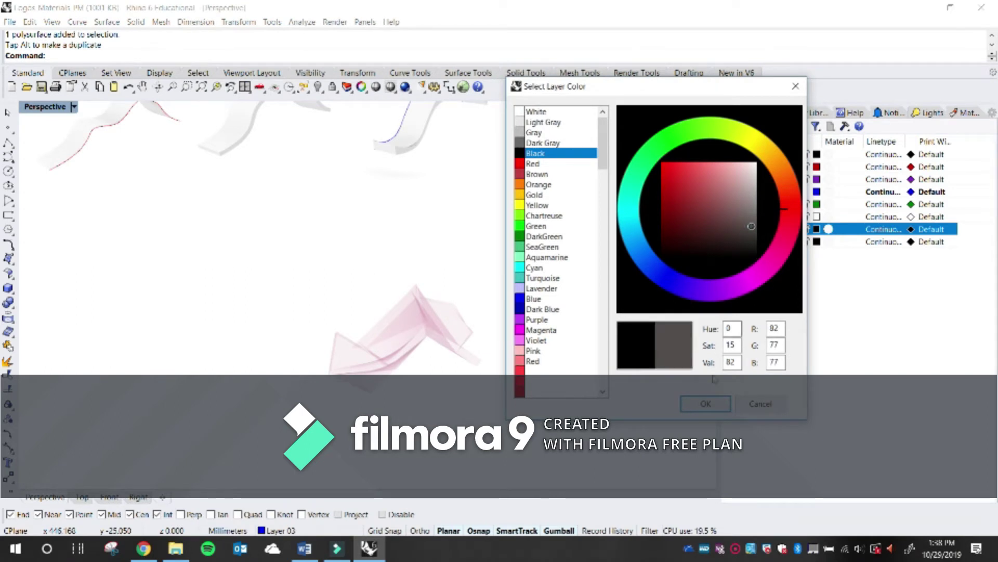
{"action": "left_click", "coordinate": [711, 402]}
Set the lights layer's color to an orange-yellow
{"action": "left_click", "coordinate": [815, 242]}
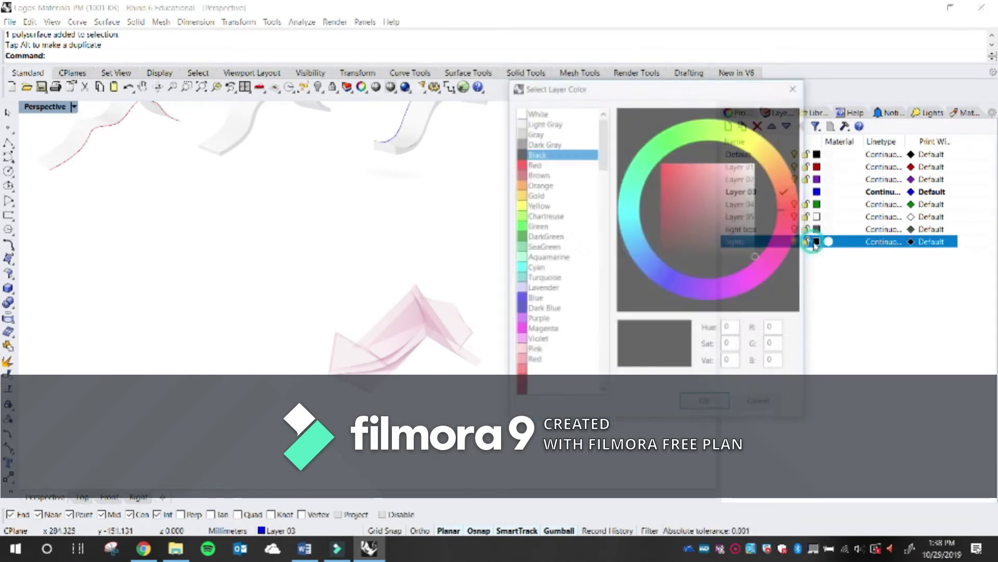
{"action": "left_click", "coordinate": [752, 152]}
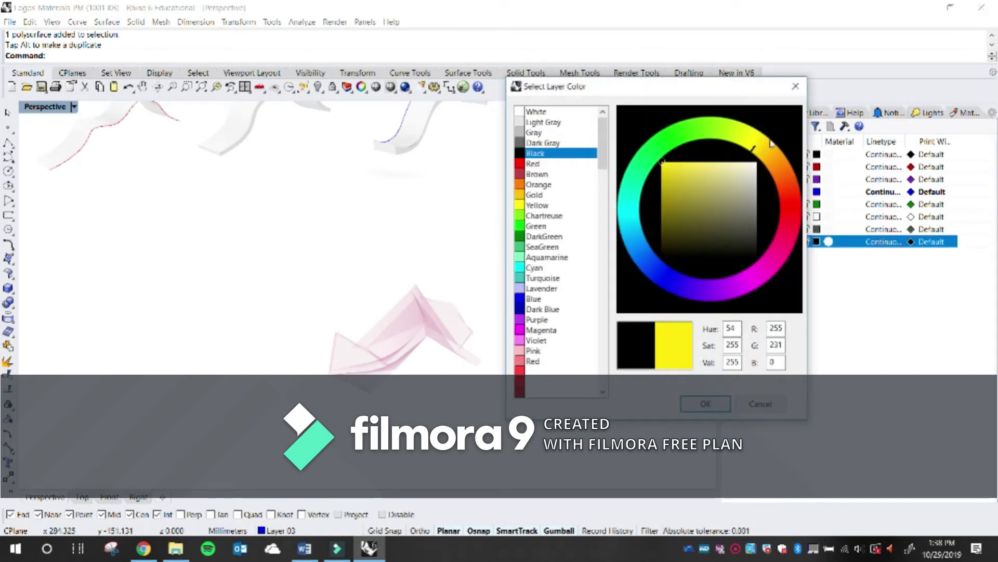
{"action": "left_click", "coordinate": [777, 152]}
{"action": "left_click", "coordinate": [706, 404]}
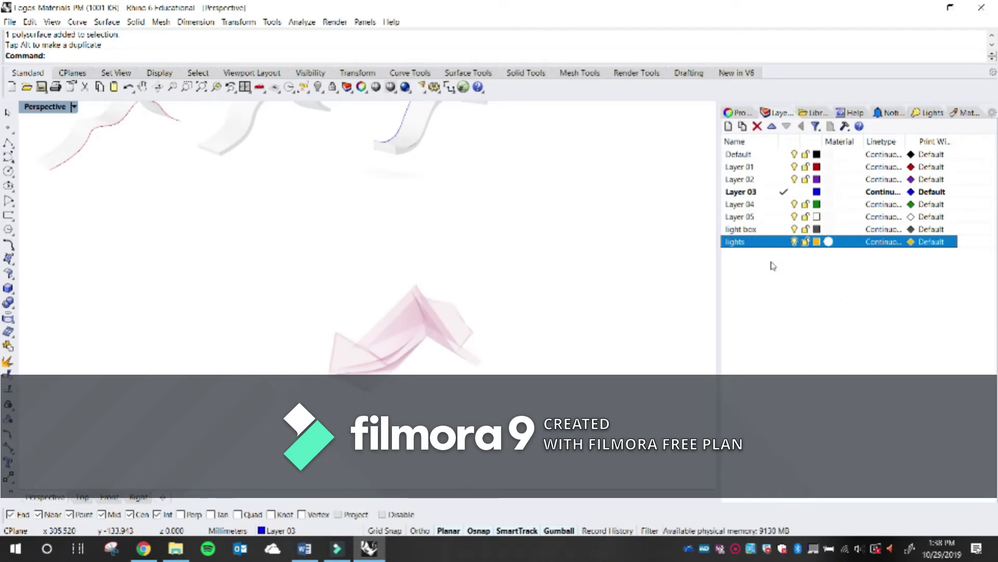
{"action": "left_click", "coordinate": [749, 231]}
{"action": "left_click", "coordinate": [749, 242]}
{"action": "left_click", "coordinate": [743, 228]}
{"action": "left_click", "coordinate": [751, 242]}
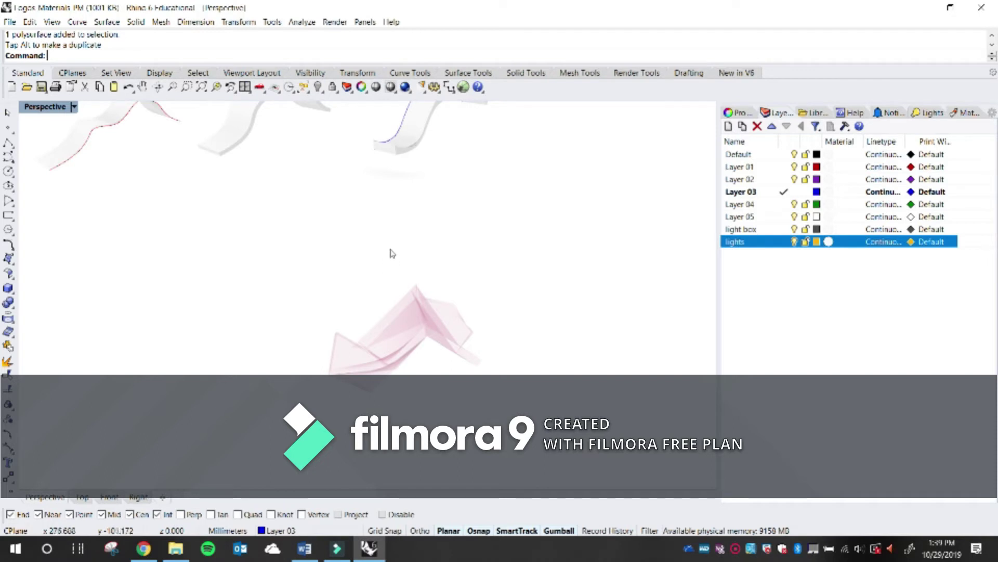
Select the pink polysurface, zoom all viewports to it, and restore the four-viewport layout
{"action": "right_click_drag", "start_coordinate": [464, 307], "coordinate": [495, 232]}
{"action": "scroll", "coordinate": [416, 261], "scroll_direction": "up", "scroll_amount": 4}
{"action": "left_click", "coordinate": [396, 263]}
{"action": "left_click", "coordinate": [183, 134]}
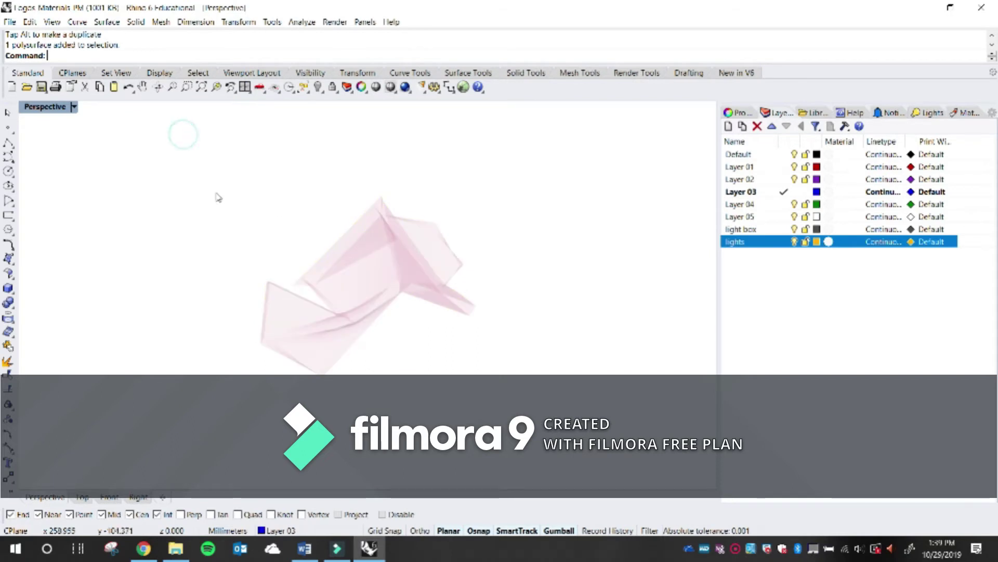
{"action": "left_click", "coordinate": [353, 254]}
{"action": "right_click", "coordinate": [216, 86]}
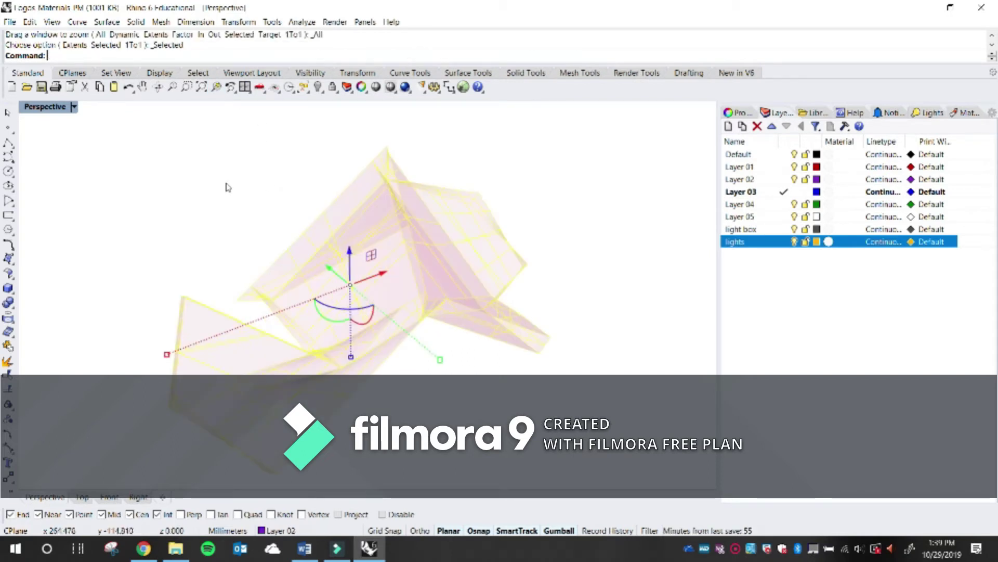
{"action": "double_click", "coordinate": [54, 108]}
Draw a solid box around the pink model, setting its rectangular base in the Top view and its height in the Front view
{"action": "scroll", "coordinate": [231, 204], "scroll_direction": "down", "scroll_amount": 3}
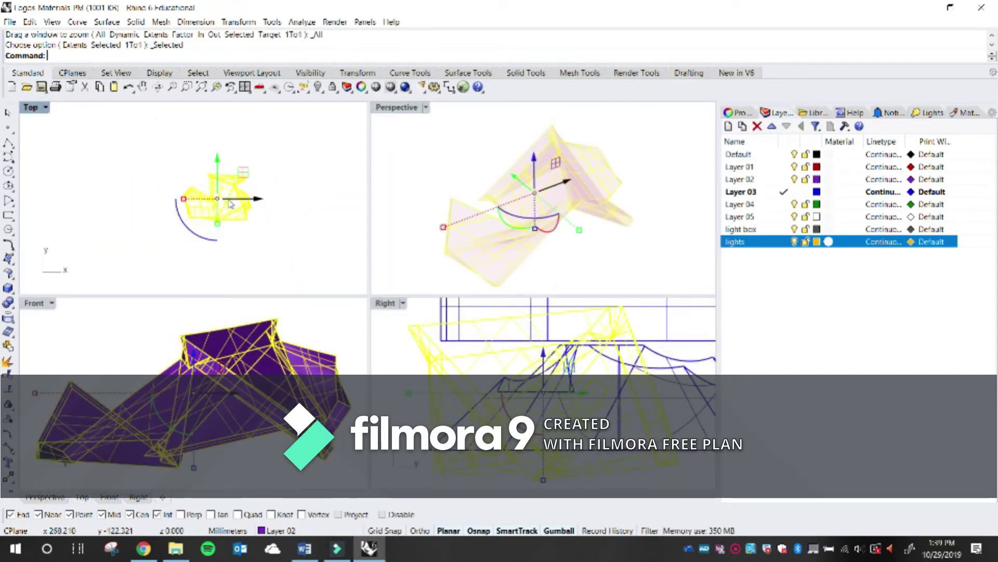
{"action": "left_click", "coordinate": [8, 287]}
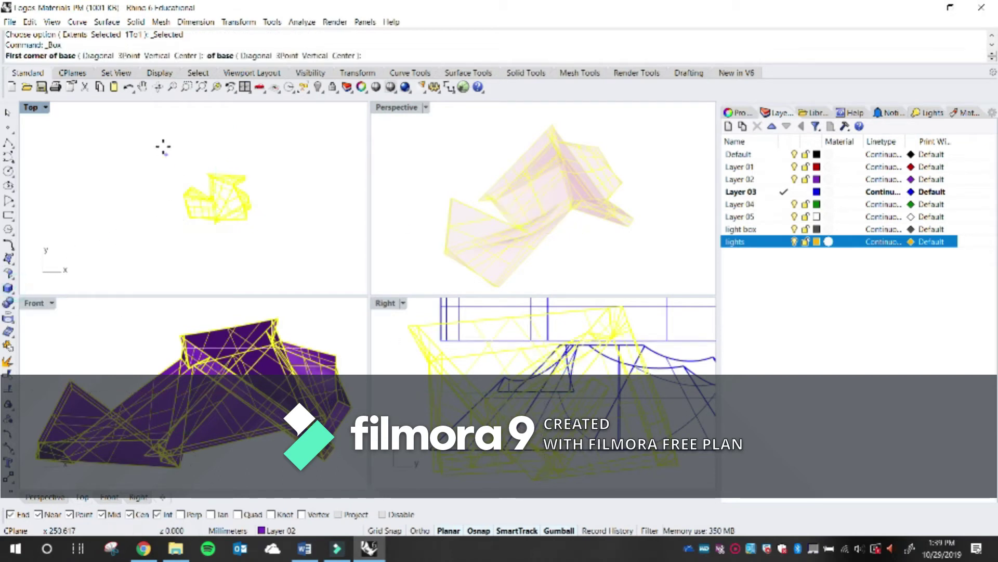
{"action": "left_click", "coordinate": [96, 125]}
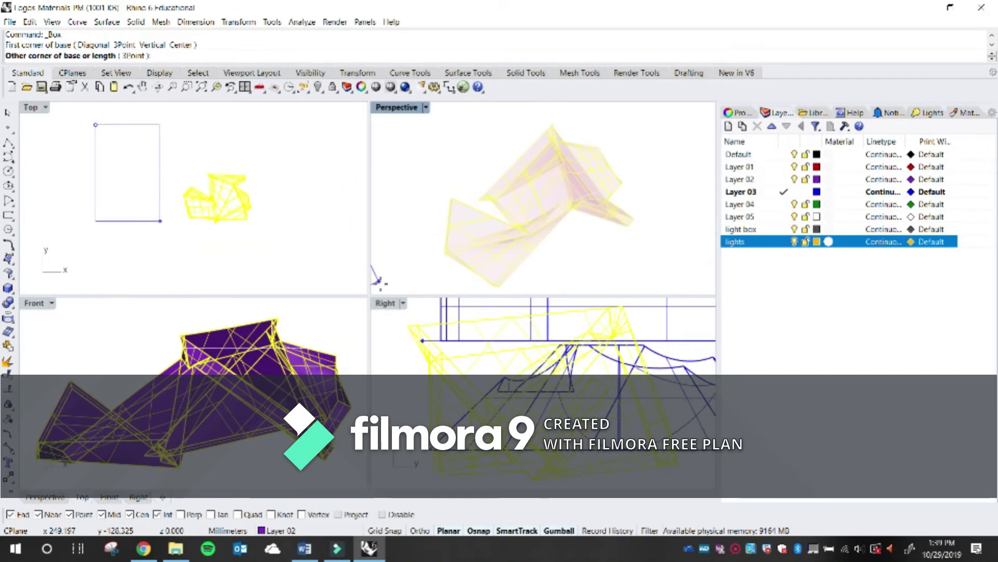
{"action": "key", "text": "Right"}
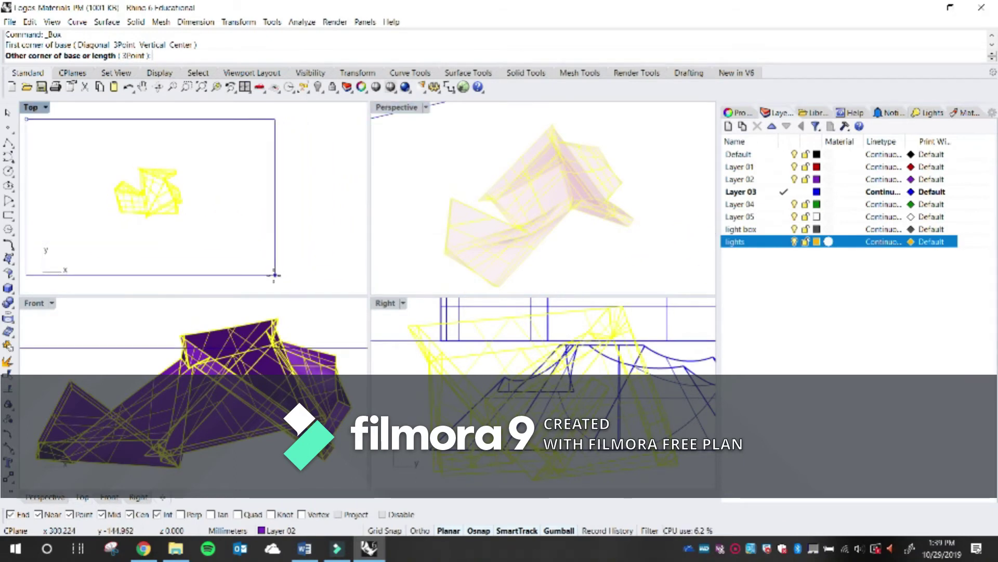
{"action": "left_click", "coordinate": [280, 273]}
{"action": "scroll", "coordinate": [280, 273], "scroll_direction": "down", "scroll_amount": 5}
{"action": "scroll", "coordinate": [277, 333], "scroll_direction": "down", "scroll_amount": 10}
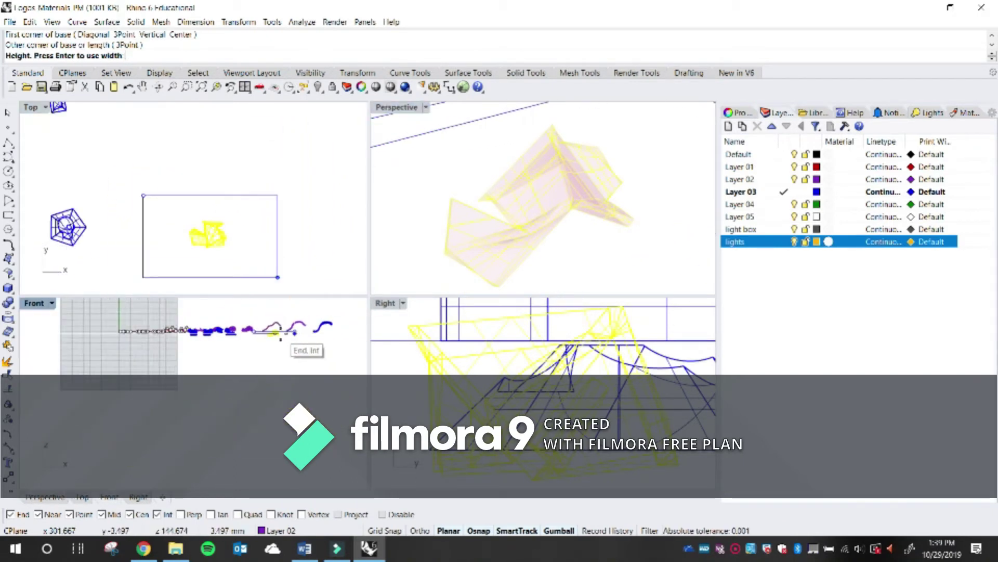
{"action": "scroll", "coordinate": [277, 329], "scroll_direction": "up", "scroll_amount": 5}
{"action": "scroll", "coordinate": [278, 320], "scroll_direction": "down", "scroll_amount": 5}
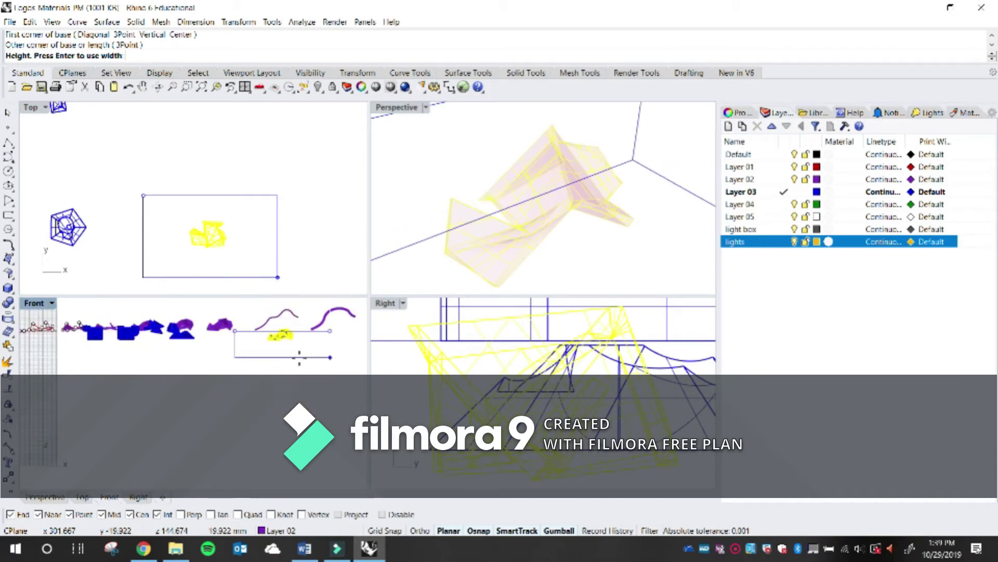
{"action": "left_click", "coordinate": [305, 378]}
{"action": "scroll", "coordinate": [272, 346], "scroll_direction": "up", "scroll_amount": 2}
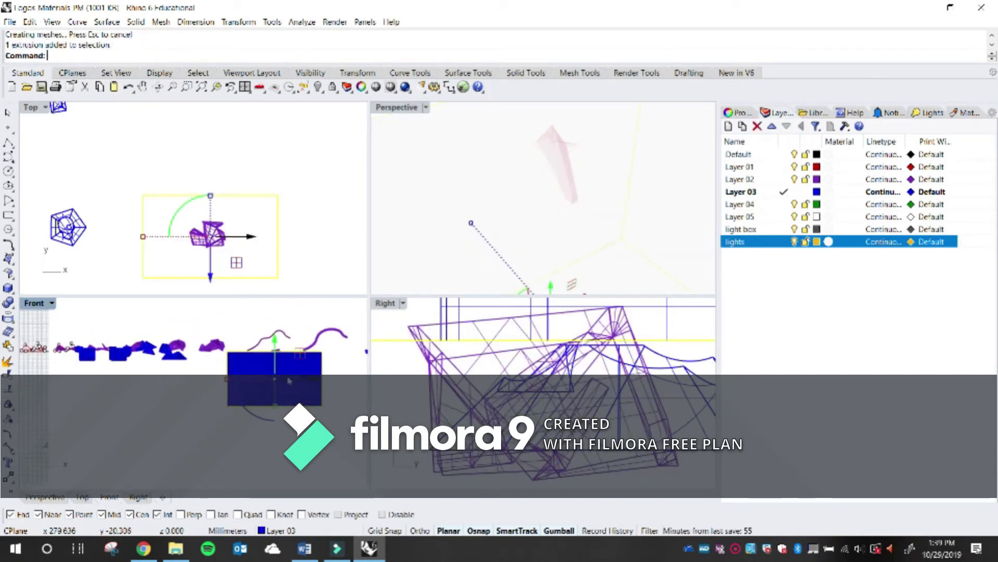
Move the box up in the Front view so it encloses the model, and inspect it in a maximized Perspective view
{"action": "left_click_drag", "start_coordinate": [271, 347], "coordinate": [271, 326]}
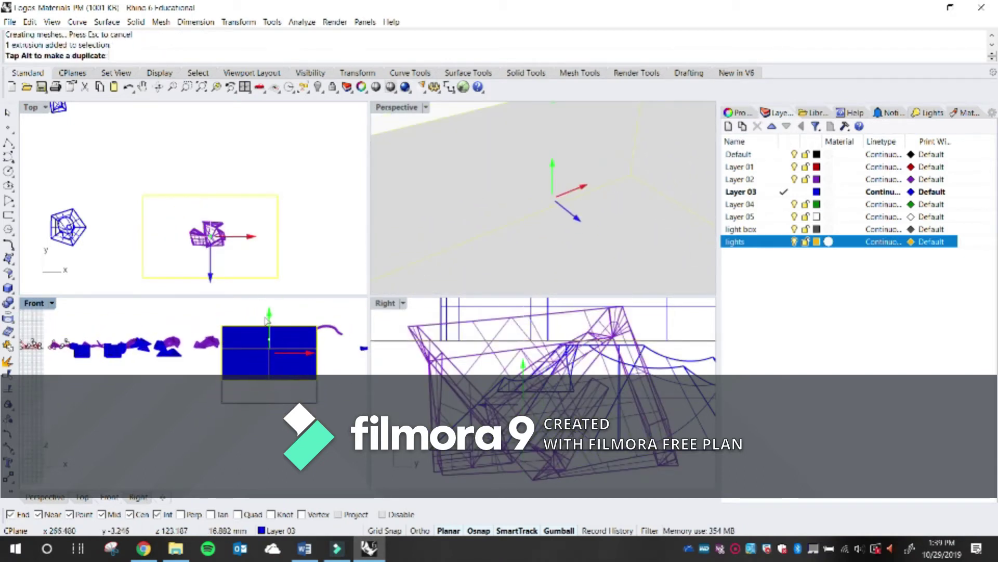
{"action": "double_click", "coordinate": [393, 106]}
{"action": "key", "text": "ctrl+alt+r"}
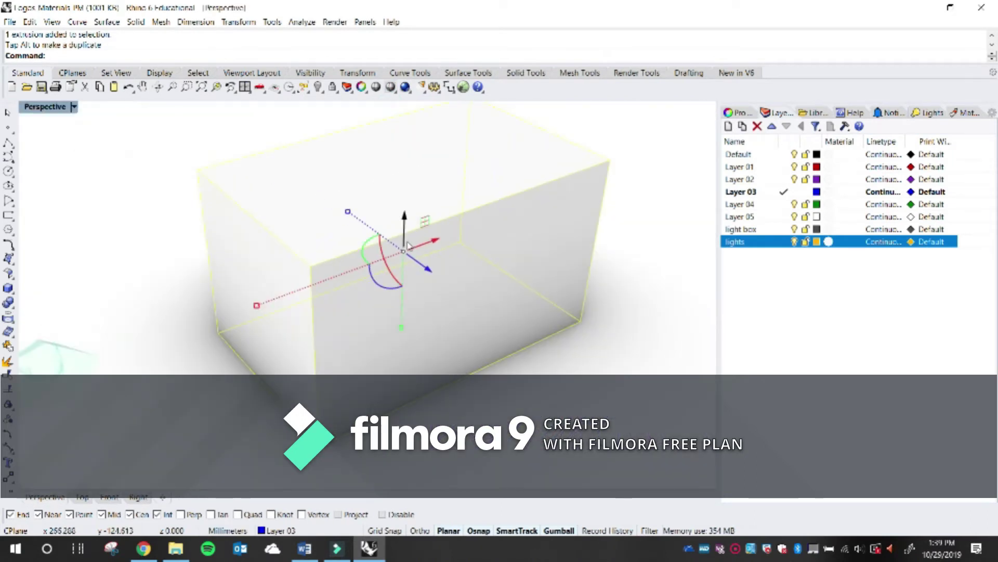
{"action": "scroll", "coordinate": [395, 218], "scroll_direction": "down", "scroll_amount": 3}
{"action": "scroll", "coordinate": [388, 209], "scroll_direction": "up", "scroll_amount": 3}
{"action": "key", "text": "Escape"}
{"action": "scroll", "coordinate": [387, 209], "scroll_direction": "up", "scroll_amount": 4}
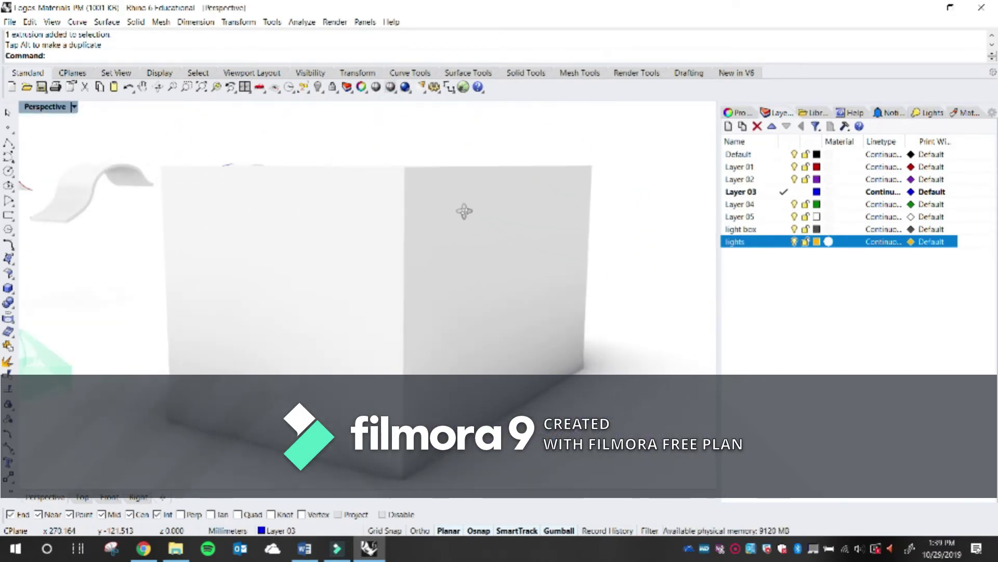
Set the Perspective view to X-Ray display and assign the box to the "light box" layer
{"action": "left_click", "coordinate": [74, 107]}
{"action": "left_click", "coordinate": [100, 187]}
{"action": "mouse_move", "coordinate": [313, 266]}
{"action": "right_mouse_down"}
{"action": "mouse_move", "coordinate": [359, 267]}
{"action": "mouse_move", "coordinate": [339, 245]}
{"action": "mouse_move", "coordinate": [314, 252]}
{"action": "mouse_move", "coordinate": [332, 266]}
{"action": "mouse_move", "coordinate": [330, 250]}
{"action": "mouse_move", "coordinate": [294, 251]}
{"action": "mouse_move", "coordinate": [316, 267]}
{"action": "mouse_move", "coordinate": [361, 267]}
{"action": "mouse_move", "coordinate": [260, 267]}
{"action": "mouse_move", "coordinate": [305, 245]}
{"action": "mouse_move", "coordinate": [388, 301]}
{"action": "right_mouse_up"}
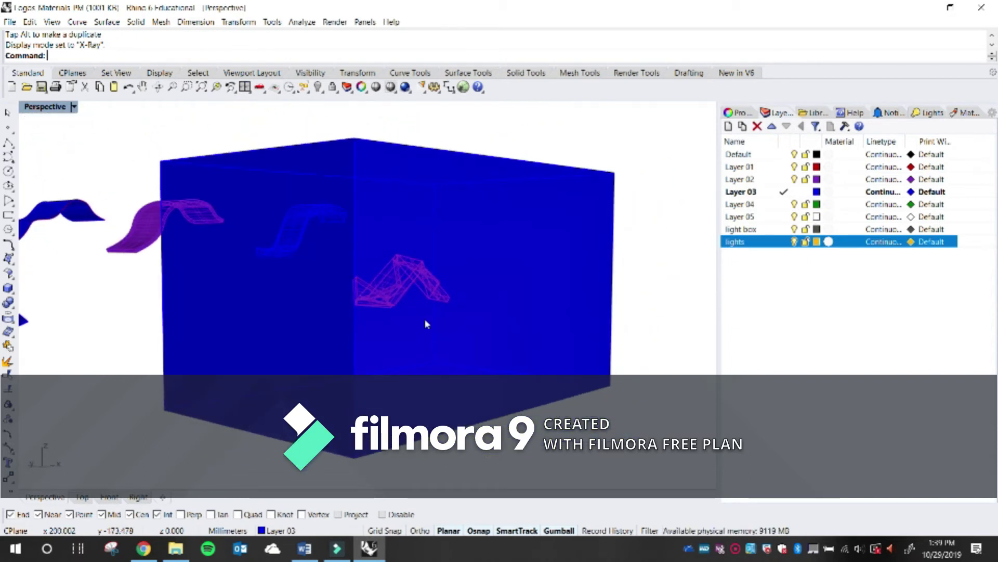
{"action": "left_click", "coordinate": [532, 314]}
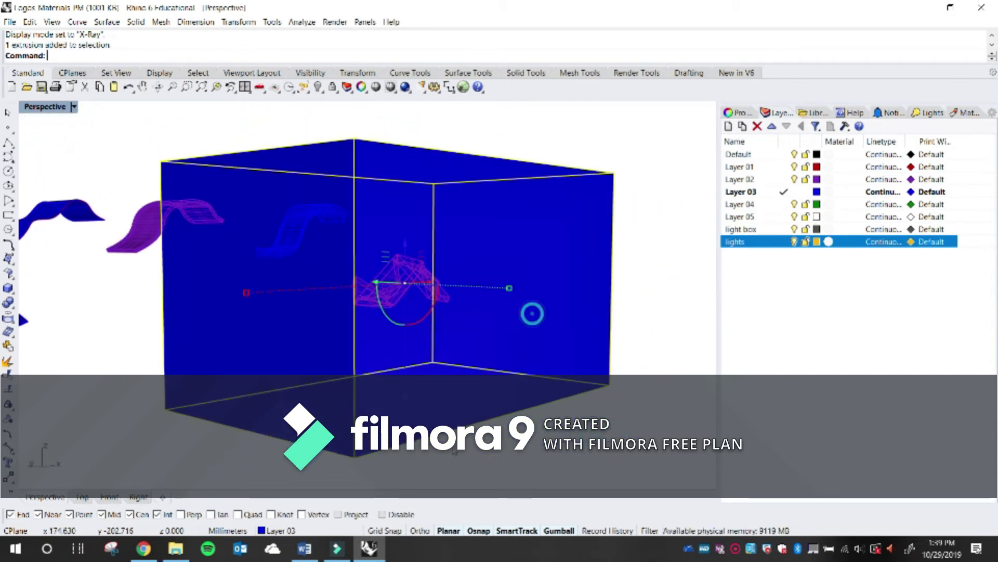
{"action": "left_click", "coordinate": [279, 530]}
{"action": "left_click", "coordinate": [310, 506]}
{"action": "key", "text": "Escape"}
{"action": "right_click_drag", "start_coordinate": [549, 409], "coordinate": [606, 406]}
{"action": "right_click_drag", "start_coordinate": [372, 353], "coordinate": [396, 336]}
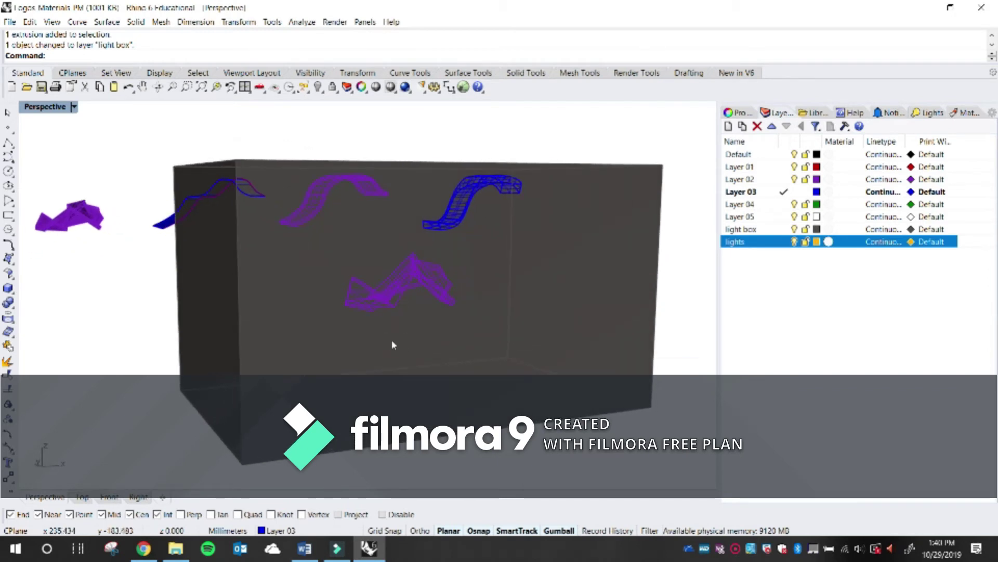
Delete the box's front face to open it, and set the Perspective view to Shaded display
{"action": "left_click", "coordinate": [403, 342]}
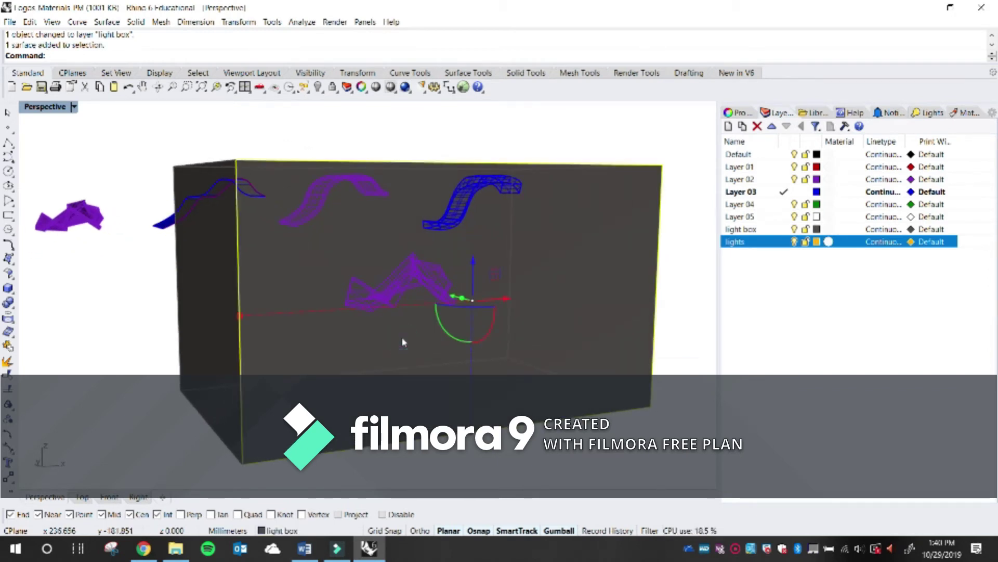
{"action": "key", "text": "Delete"}
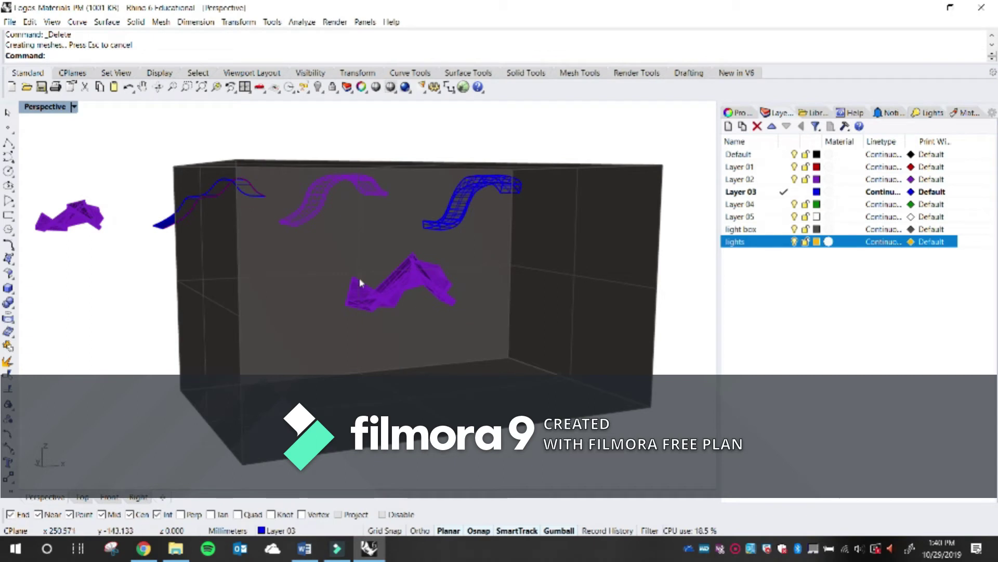
{"action": "left_click", "coordinate": [74, 107]}
{"action": "left_click", "coordinate": [83, 145]}
{"action": "mouse_move", "coordinate": [263, 239]}
{"action": "right_mouse_down"}
{"action": "mouse_move", "coordinate": [383, 303]}
{"action": "mouse_move", "coordinate": [338, 283]}
{"action": "mouse_move", "coordinate": [276, 290]}
{"action": "mouse_move", "coordinate": [292, 311]}
{"action": "mouse_move", "coordinate": [357, 307]}
{"action": "mouse_move", "coordinate": [383, 279]}
{"action": "mouse_move", "coordinate": [341, 275]}
{"action": "mouse_move", "coordinate": [341, 305]}
{"action": "mouse_move", "coordinate": [379, 316]}
{"action": "mouse_move", "coordinate": [409, 291]}
{"action": "mouse_move", "coordinate": [715, 238]}
{"action": "right_mouse_up"}
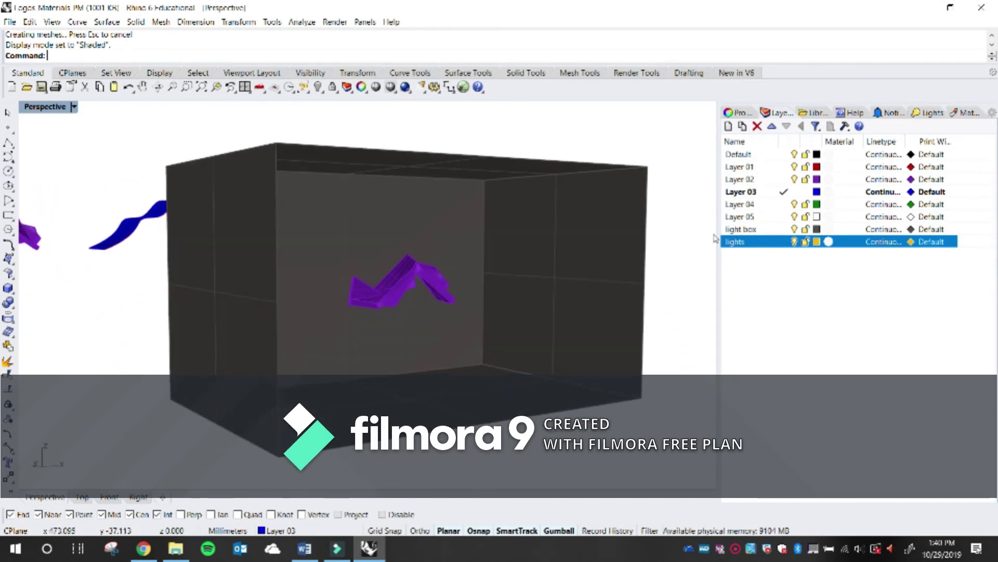
Set the light box layer's color to light gray, RGB 227, 227, 227
{"action": "left_click", "coordinate": [817, 229]}
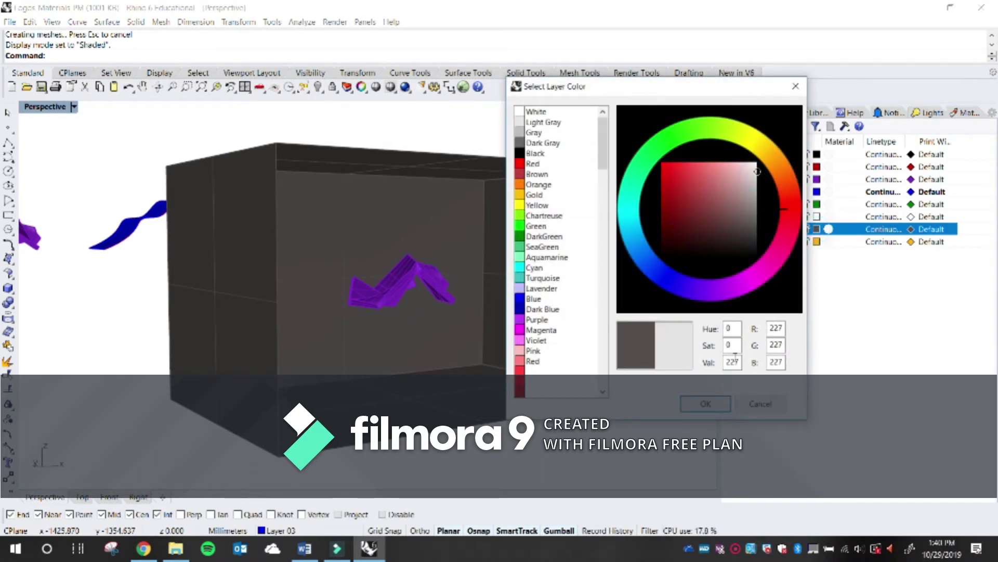
{"action": "left_click", "coordinate": [707, 405]}
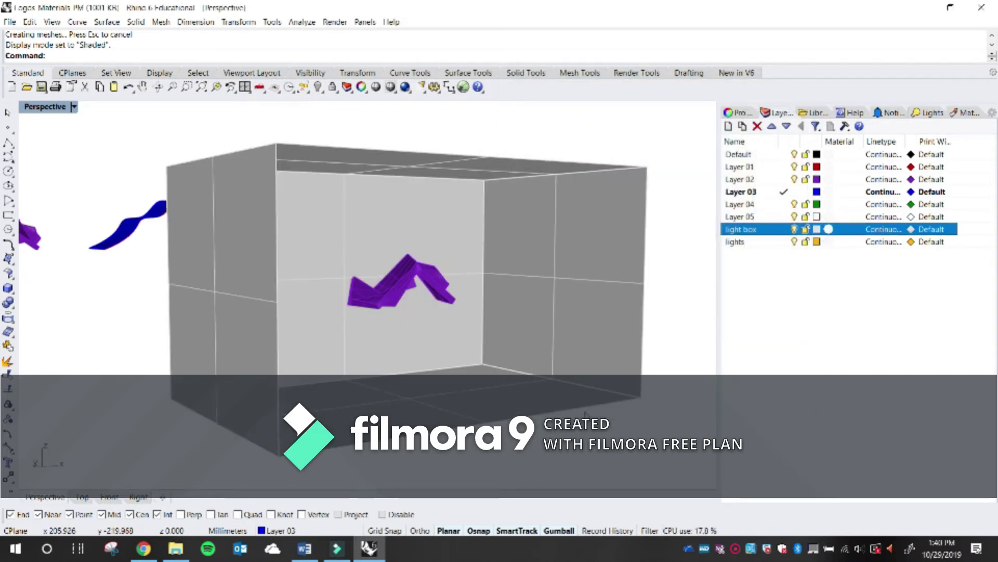
{"action": "right_click_drag", "start_coordinate": [540, 371], "coordinate": [527, 335]}
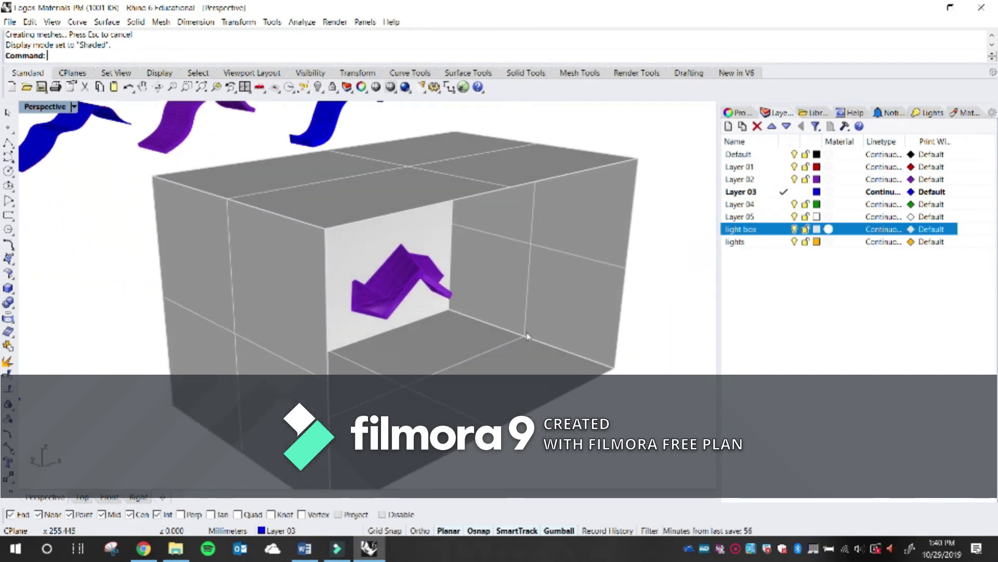
{"action": "right_click_drag", "start_coordinate": [484, 292], "coordinate": [431, 246]}
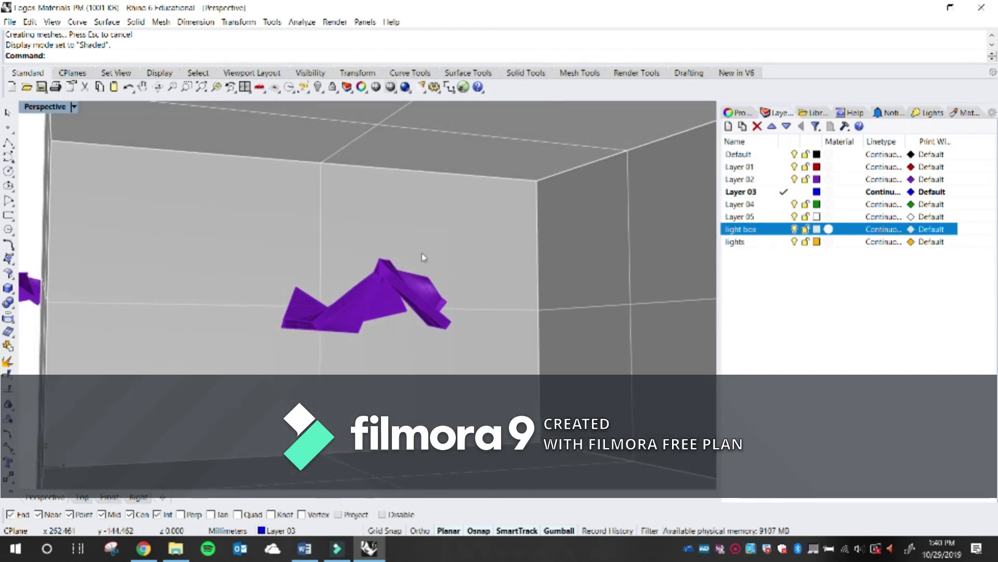
Copy the open box together with its model about 82 mm sideways, leaving a small gap between the boxes
{"action": "scroll", "coordinate": [410, 289], "scroll_direction": "down", "scroll_amount": 6}
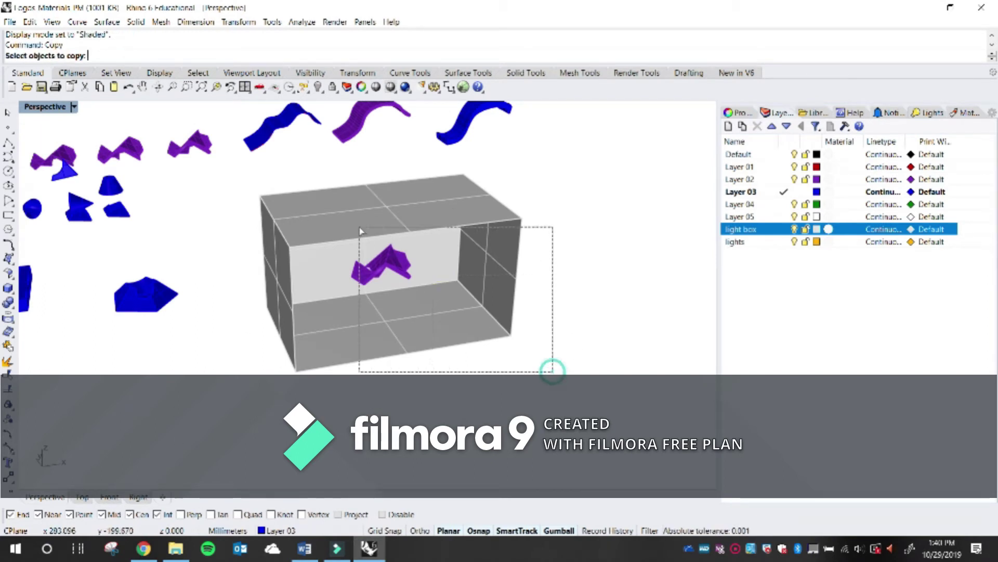
{"action": "left_click_drag", "start_coordinate": [361, 230], "coordinate": [360, 227]}
{"action": "key", "text": "Return"}
{"action": "left_click", "coordinate": [297, 370]}
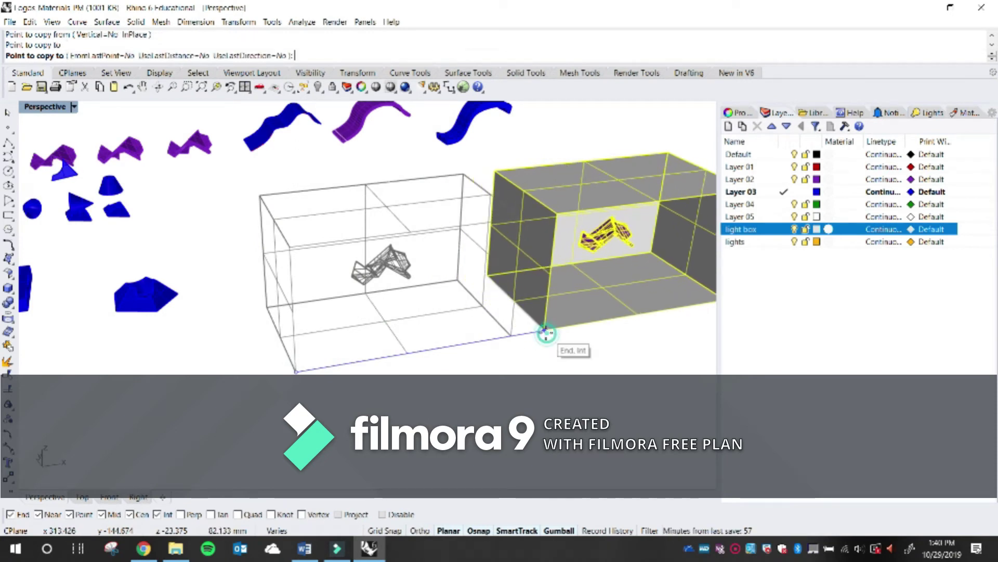
{"action": "left_click", "coordinate": [547, 332]}
{"action": "key", "text": "Return"}
{"action": "mouse_move", "coordinate": [547, 331]}
{"action": "right_mouse_down"}
{"action": "mouse_move", "coordinate": [509, 333]}
{"action": "mouse_move", "coordinate": [512, 370]}
{"action": "right_mouse_up"}
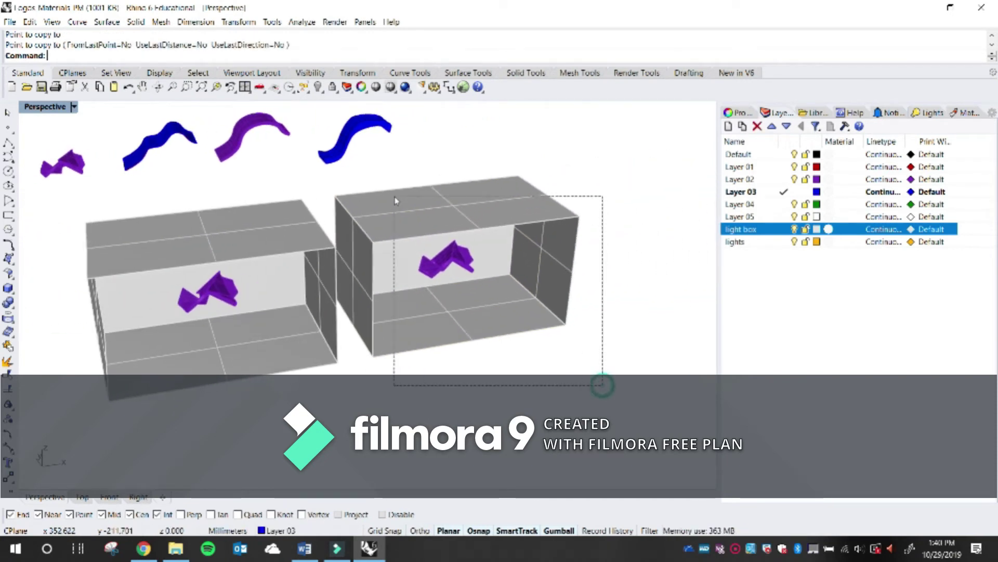
Copy the second box and its model three more times along the row to make five light boxes
{"action": "left_click_drag", "start_coordinate": [395, 200], "coordinate": [394, 198]}
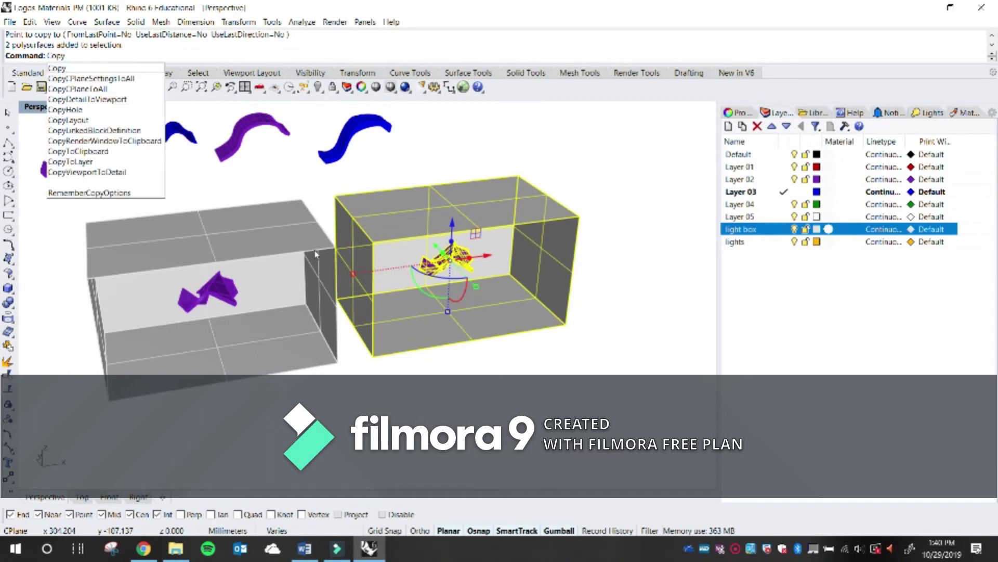
{"action": "key", "text": "Return"}
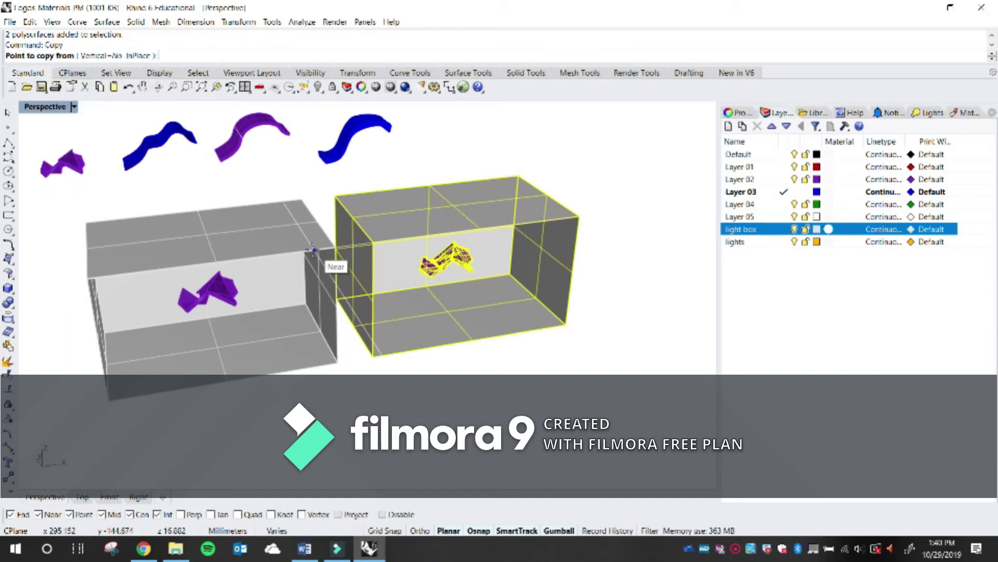
{"action": "left_click", "coordinate": [343, 366]}
{"action": "right_click_drag", "start_coordinate": [546, 324], "coordinate": [302, 327], "text": "shift"}
{"action": "scroll", "coordinate": [570, 321], "scroll_direction": "down", "scroll_amount": 5}
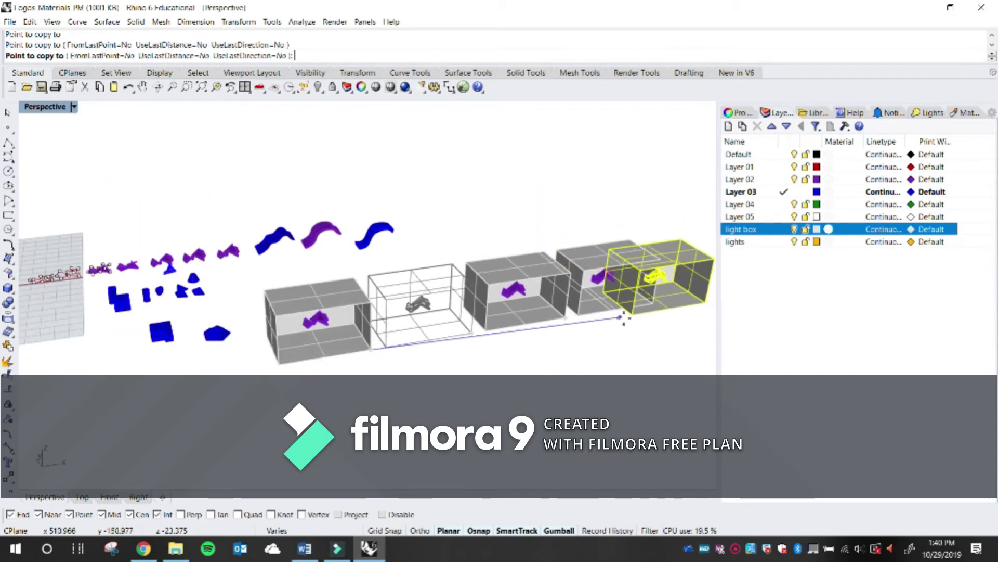
{"action": "left_click", "coordinate": [656, 303]}
{"action": "key", "text": "Return"}
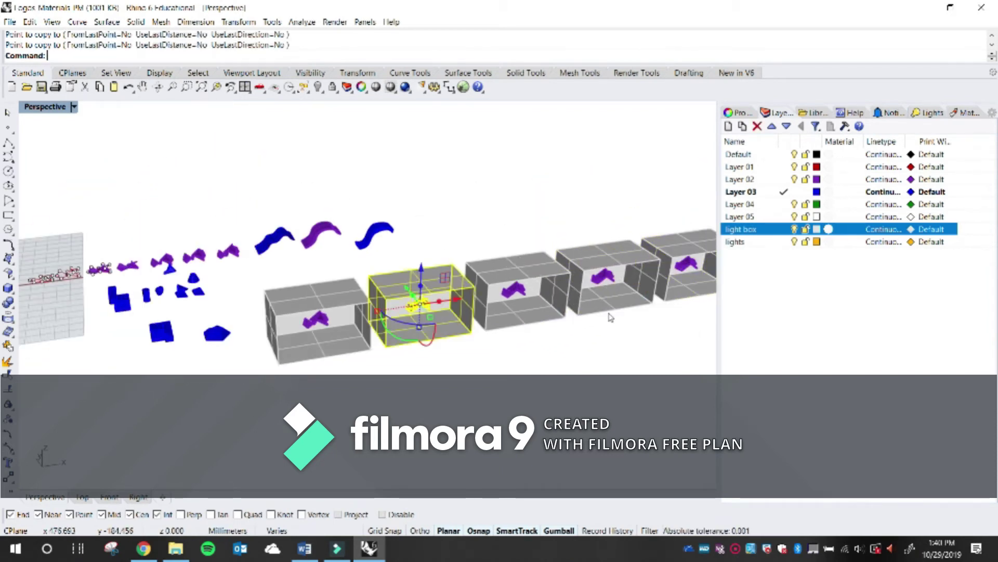
Move all five light boxes with their models along the X axis, away from the other objects, and zoom to them
{"action": "right_click_drag", "start_coordinate": [610, 316], "coordinate": [524, 330], "text": "shift"}
{"action": "left_click", "coordinate": [386, 251]}
{"action": "scroll", "coordinate": [437, 257], "scroll_direction": "down", "scroll_amount": 6}
{"action": "right_click_drag", "start_coordinate": [536, 291], "coordinate": [525, 338], "text": "shift"}
{"action": "left_click_drag", "start_coordinate": [555, 352], "coordinate": [323, 323]}
{"action": "left_click_drag", "start_coordinate": [249, 291], "coordinate": [248, 290]}
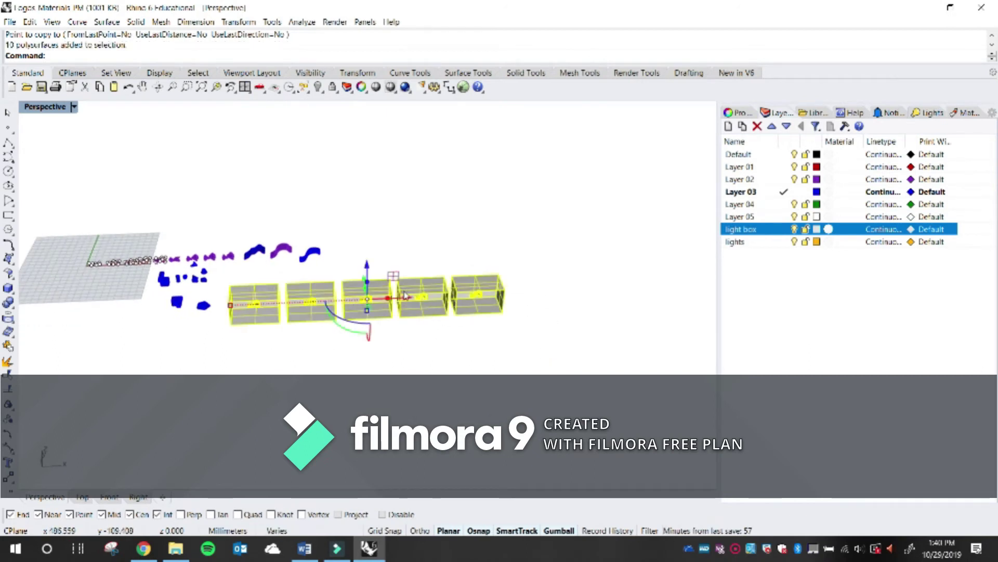
{"action": "left_click_drag", "start_coordinate": [405, 298], "coordinate": [536, 296]}
{"action": "left_click", "coordinate": [538, 370]}
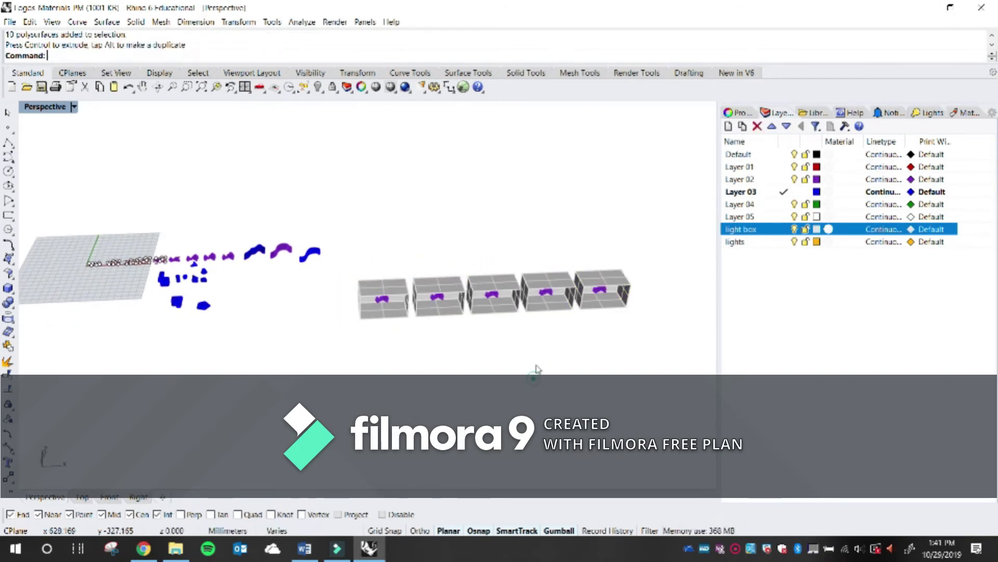
{"action": "left_click_drag", "start_coordinate": [668, 366], "coordinate": [360, 231]}
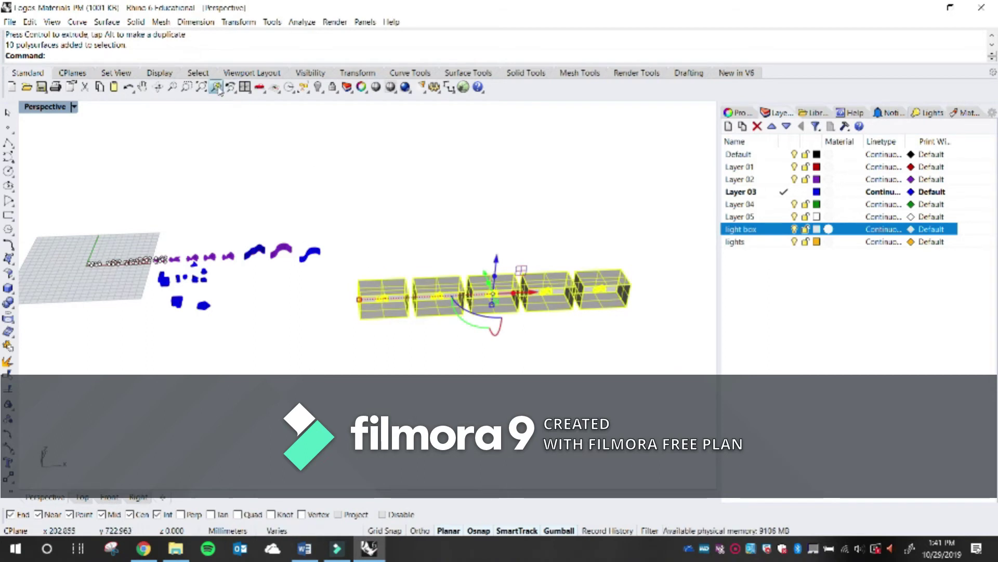
{"action": "left_click", "coordinate": [216, 86]}
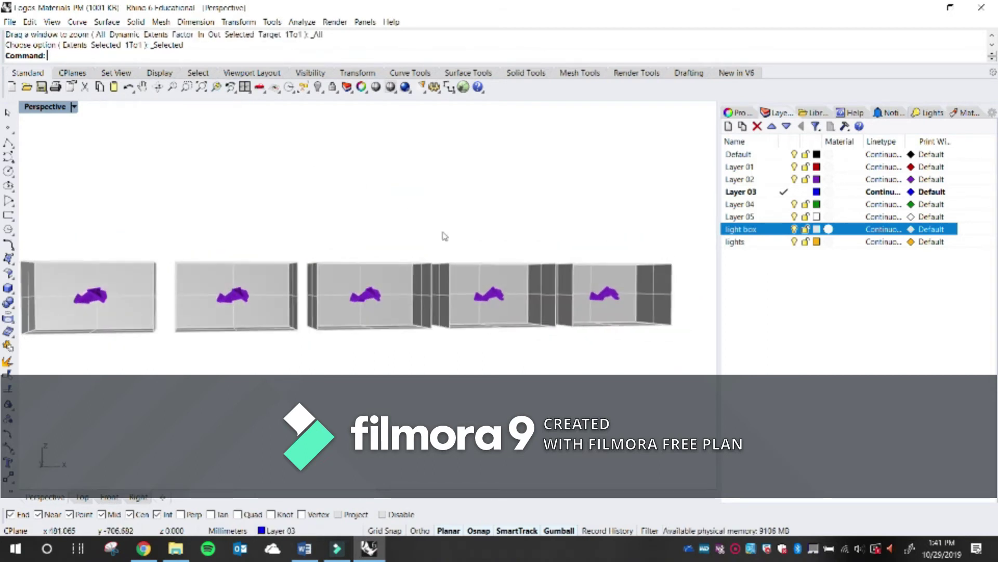
{"action": "left_click", "coordinate": [735, 548]}
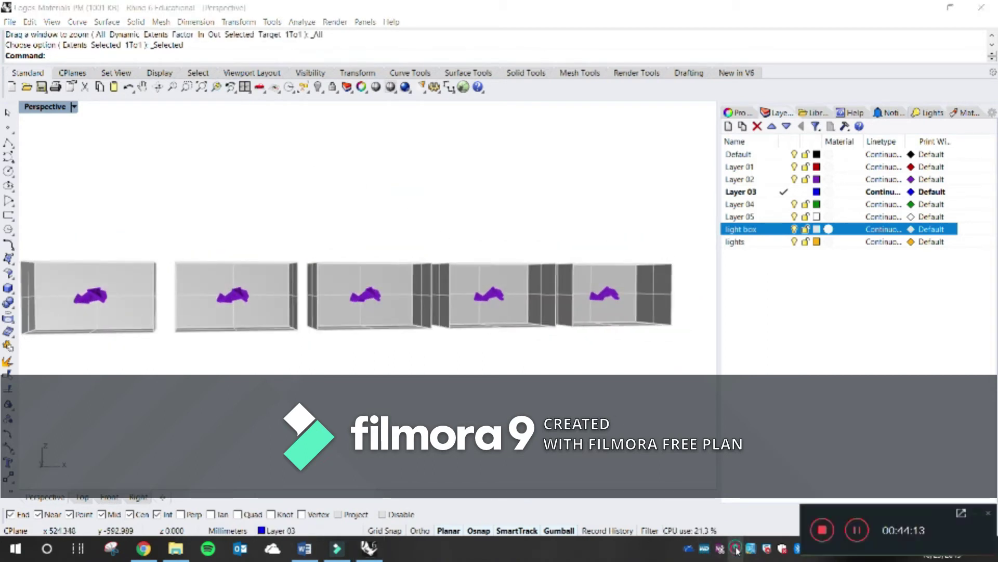
{"action": "left_click", "coordinate": [857, 530]}
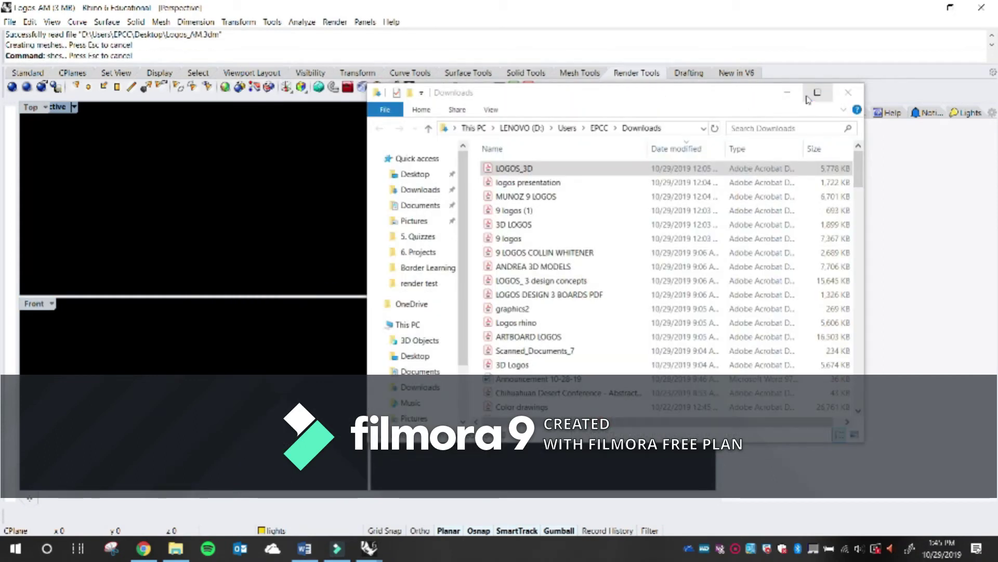
Minimize the Downloads folder window and switch the perspective viewport of the Logos_AM reference file to Shaded display
{"action": "left_click", "coordinate": [788, 92]}
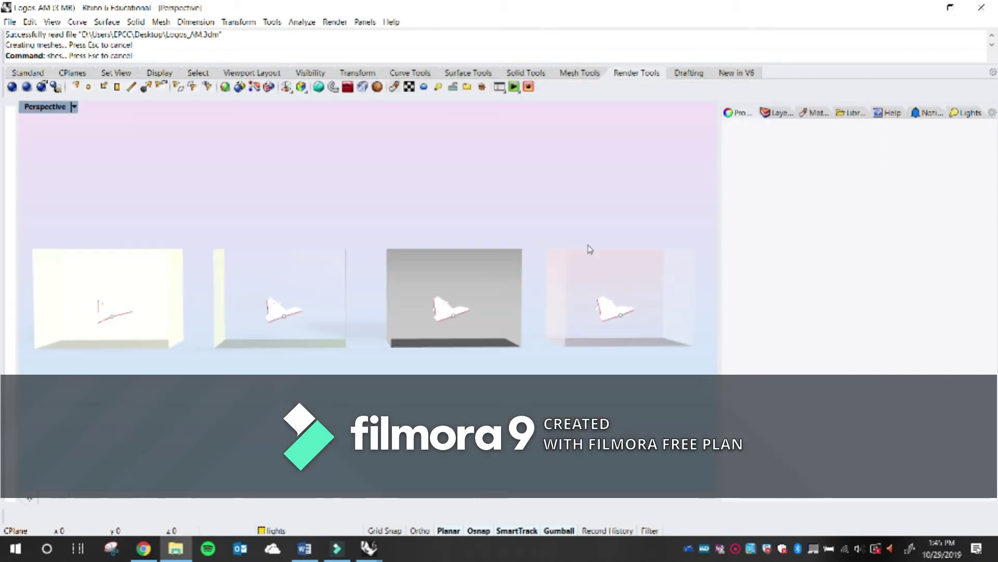
{"action": "left_click", "coordinate": [76, 107]}
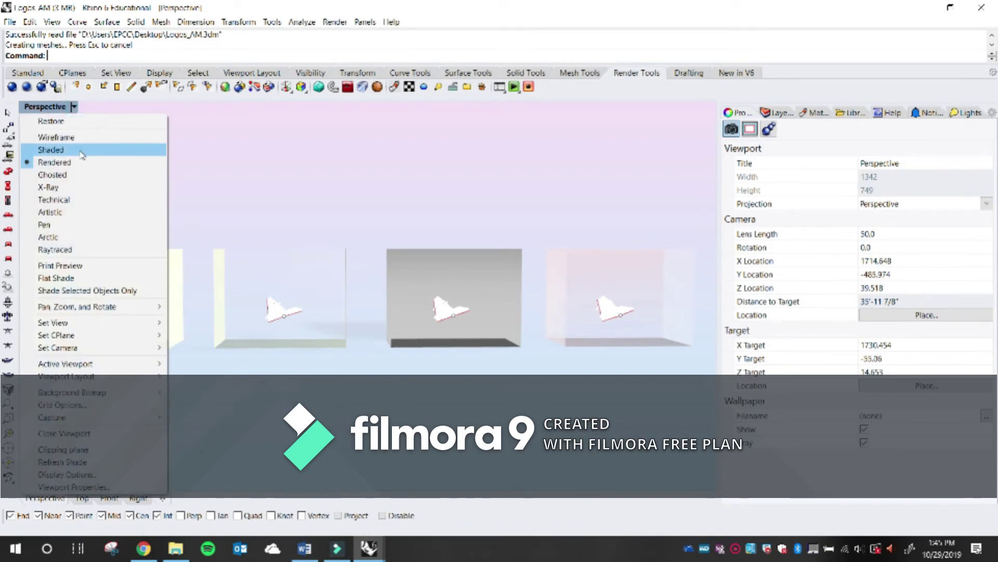
{"action": "left_click", "coordinate": [82, 149]}
Examine the rectangular light at the top of the first reference box and the two spotlights in the second box
{"action": "mouse_move", "coordinate": [291, 245]}
{"action": "right_mouse_down"}
{"action": "mouse_move", "coordinate": [312, 252]}
{"action": "mouse_move", "coordinate": [314, 238]}
{"action": "mouse_move", "coordinate": [317, 254]}
{"action": "right_mouse_up"}
{"action": "scroll", "coordinate": [317, 254], "scroll_direction": "down", "scroll_amount": 6}
{"action": "scroll", "coordinate": [182, 247], "scroll_direction": "up", "scroll_amount": 12}
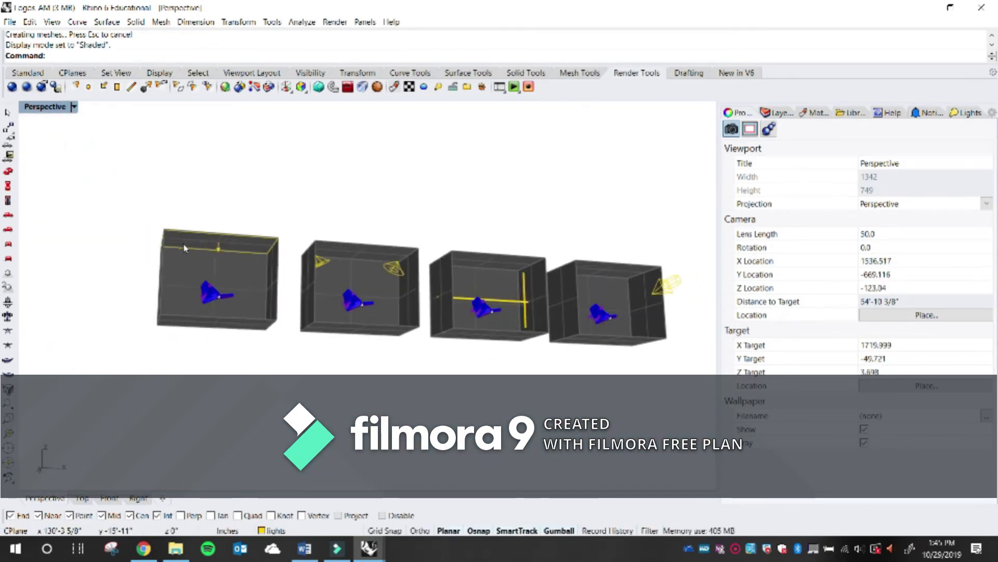
{"action": "right_click_drag", "start_coordinate": [247, 223], "coordinate": [318, 264]}
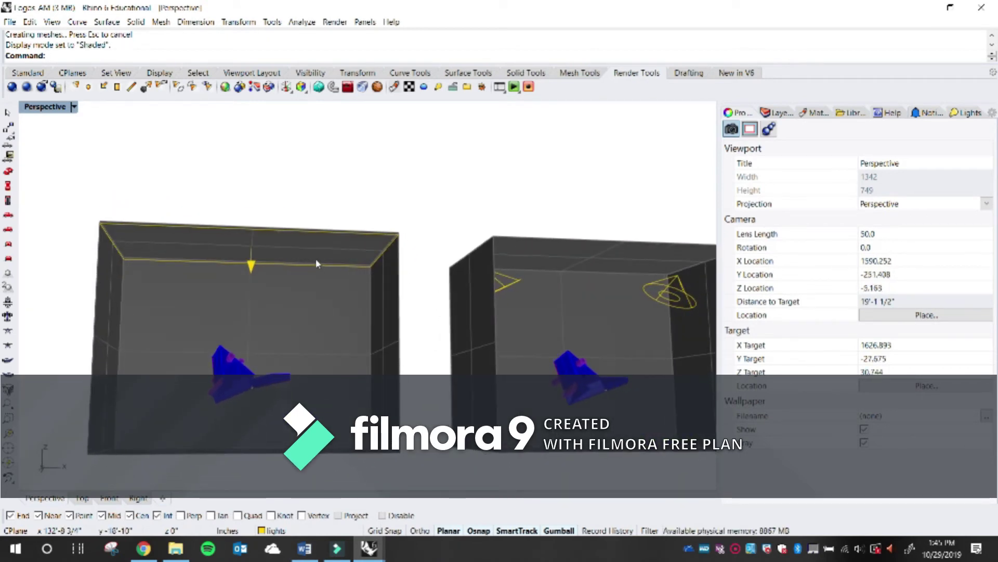
{"action": "scroll", "coordinate": [312, 254], "scroll_direction": "up", "scroll_amount": 3}
{"action": "scroll", "coordinate": [387, 255], "scroll_direction": "down", "scroll_amount": 3}
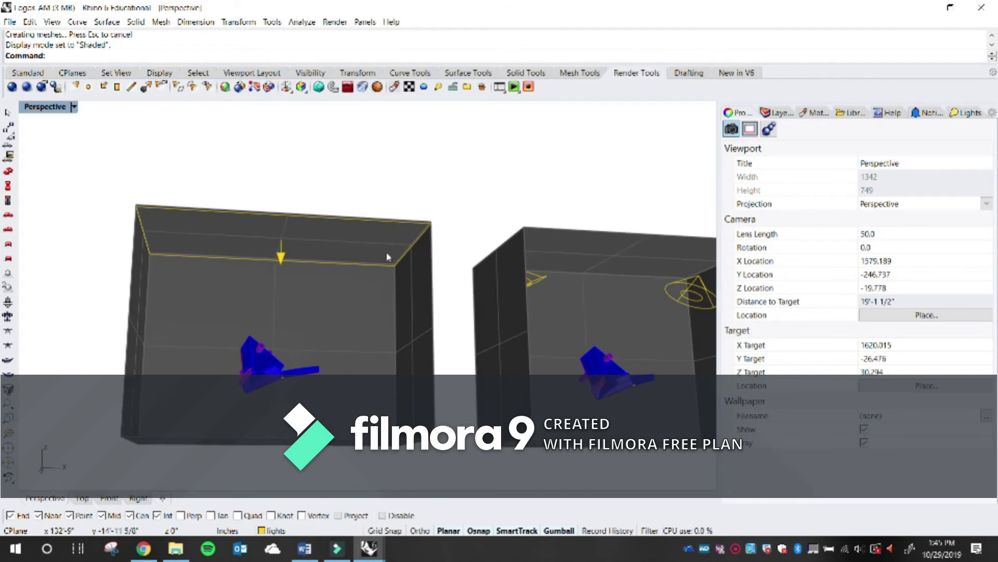
{"action": "scroll", "coordinate": [202, 233], "scroll_direction": "up", "scroll_amount": 2}
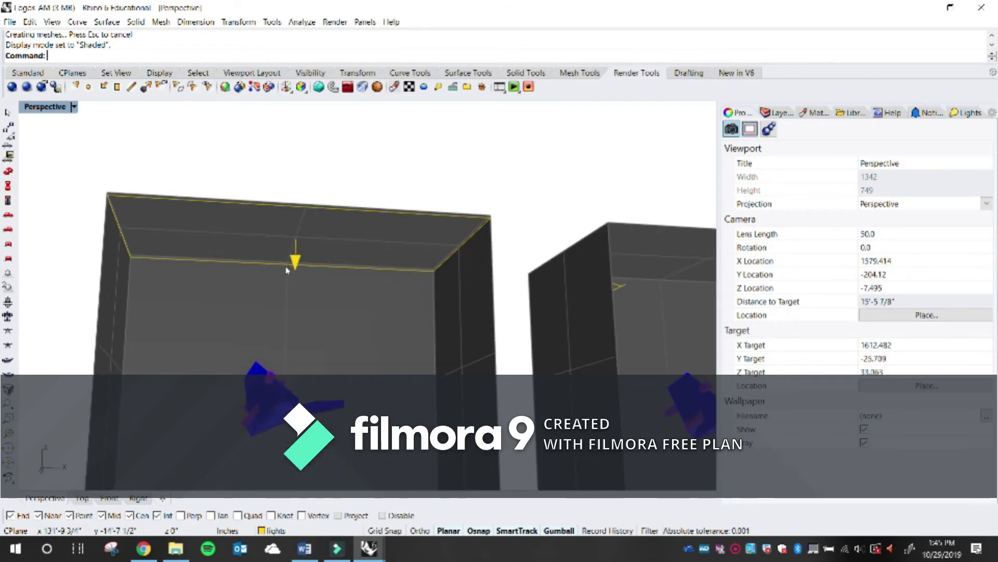
{"action": "scroll", "coordinate": [437, 253], "scroll_direction": "down", "scroll_amount": 6}
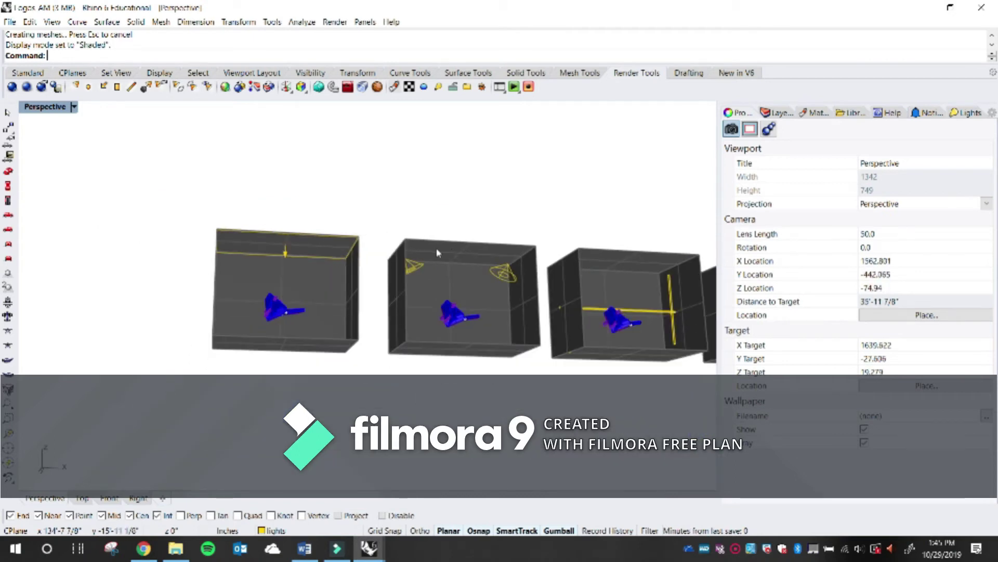
{"action": "scroll", "coordinate": [500, 285], "scroll_direction": "up", "scroll_amount": 4}
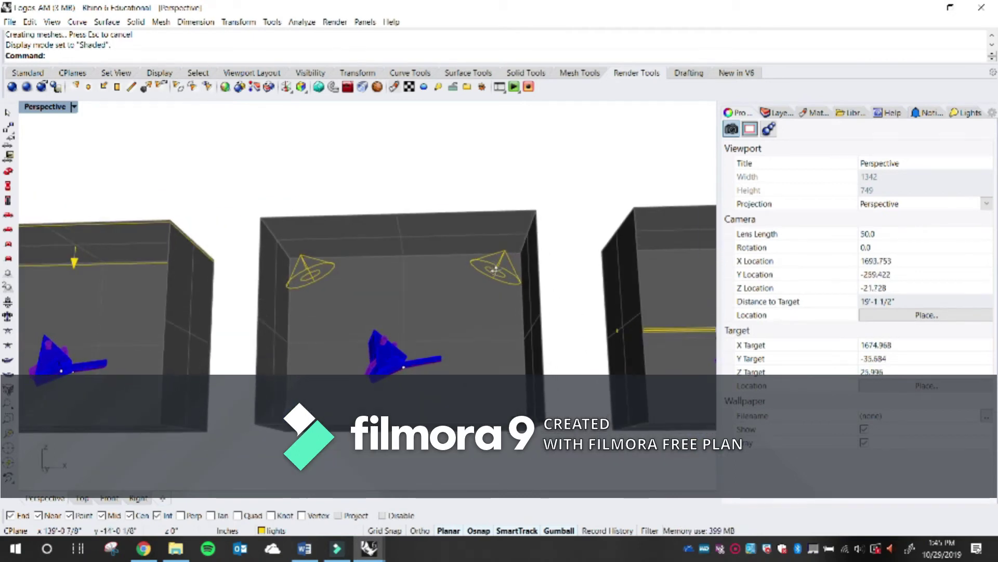
{"action": "scroll", "coordinate": [487, 276], "scroll_direction": "up", "scroll_amount": 5}
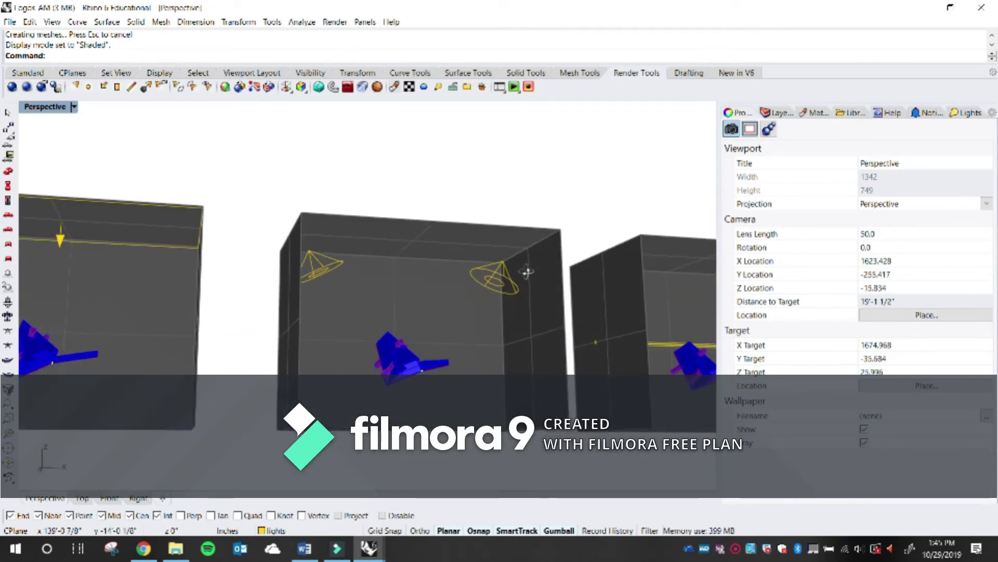
{"action": "scroll", "coordinate": [513, 278], "scroll_direction": "down", "scroll_amount": 4}
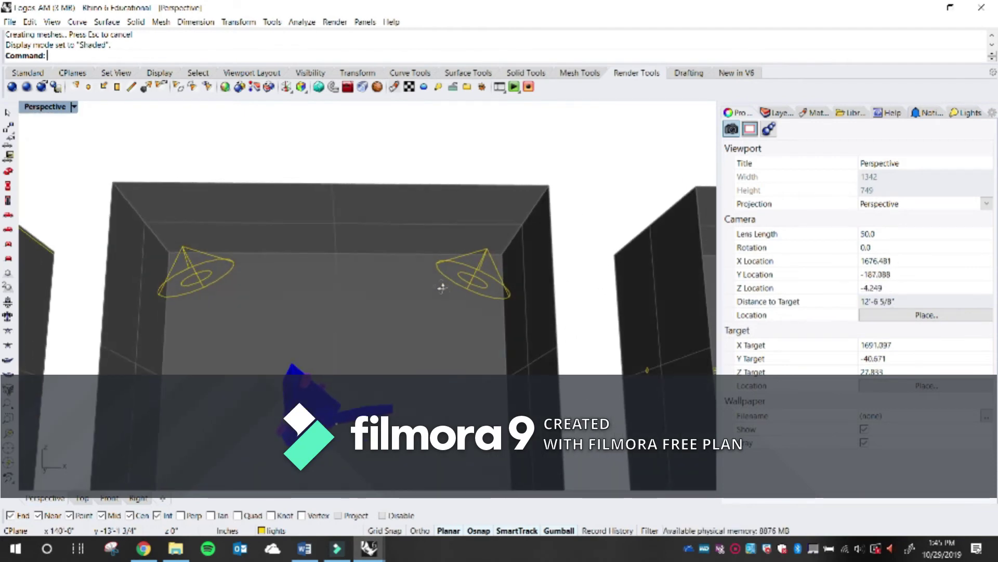
{"action": "right_click_drag", "start_coordinate": [453, 298], "coordinate": [453, 297]}
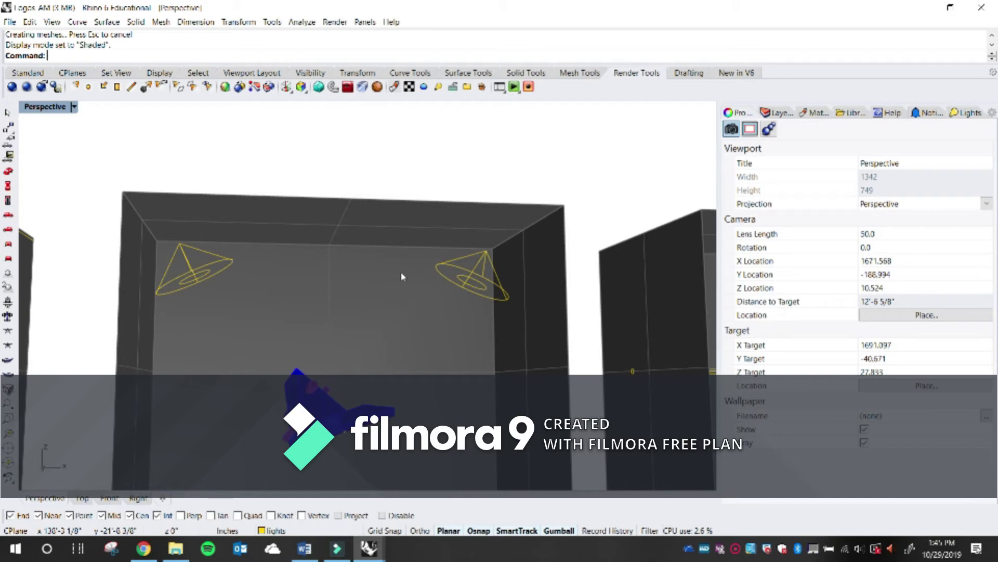
Examine the linear lights around the model in the third reference box and the small light by the fourth box's side wall
{"action": "scroll", "coordinate": [400, 279], "scroll_direction": "down", "scroll_amount": 5}
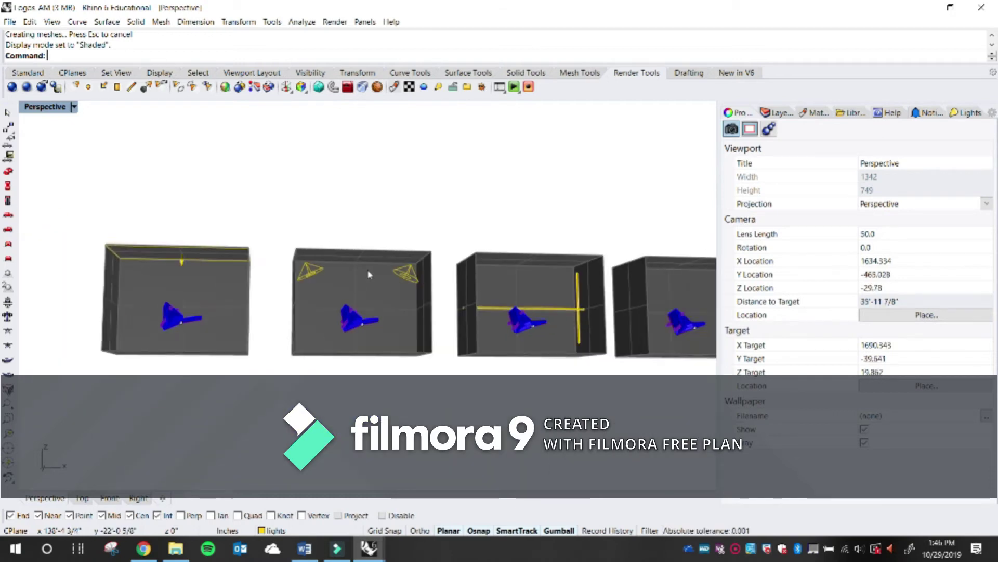
{"action": "scroll", "coordinate": [501, 308], "scroll_direction": "up", "scroll_amount": 4}
{"action": "scroll", "coordinate": [494, 312], "scroll_direction": "down", "scroll_amount": 1}
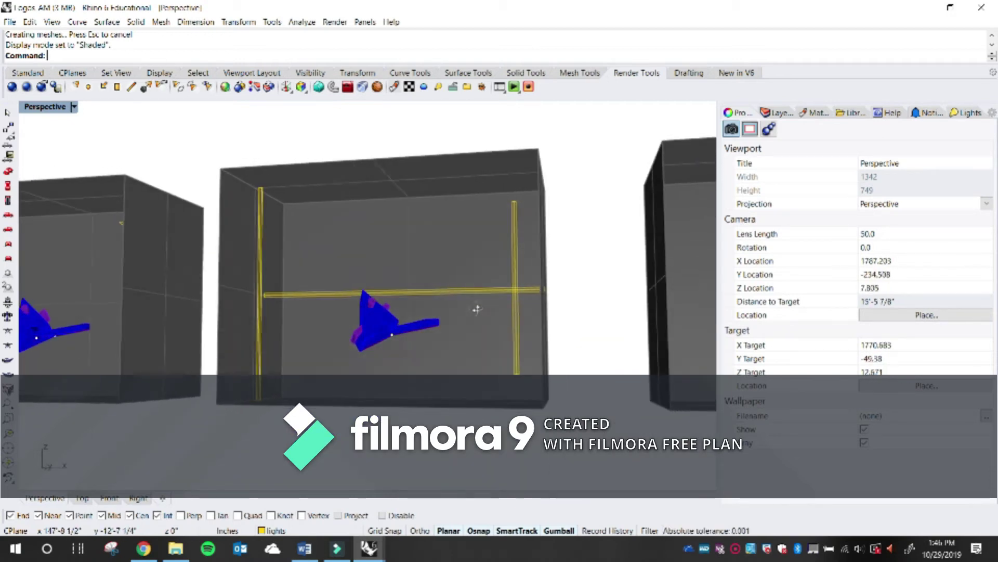
{"action": "scroll", "coordinate": [518, 286], "scroll_direction": "up", "scroll_amount": 4}
{"action": "mouse_move", "coordinate": [521, 291]}
{"action": "right_mouse_down"}
{"action": "mouse_move", "coordinate": [515, 279]}
{"action": "mouse_move", "coordinate": [525, 281]}
{"action": "right_mouse_up"}
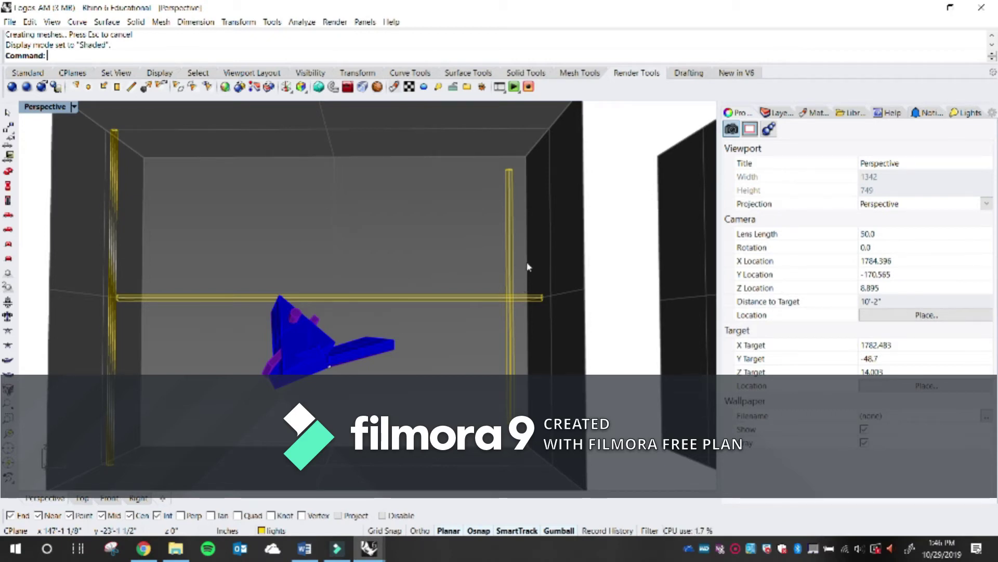
{"action": "scroll", "coordinate": [499, 275], "scroll_direction": "down", "scroll_amount": 8}
{"action": "scroll", "coordinate": [613, 275], "scroll_direction": "up", "scroll_amount": 8}
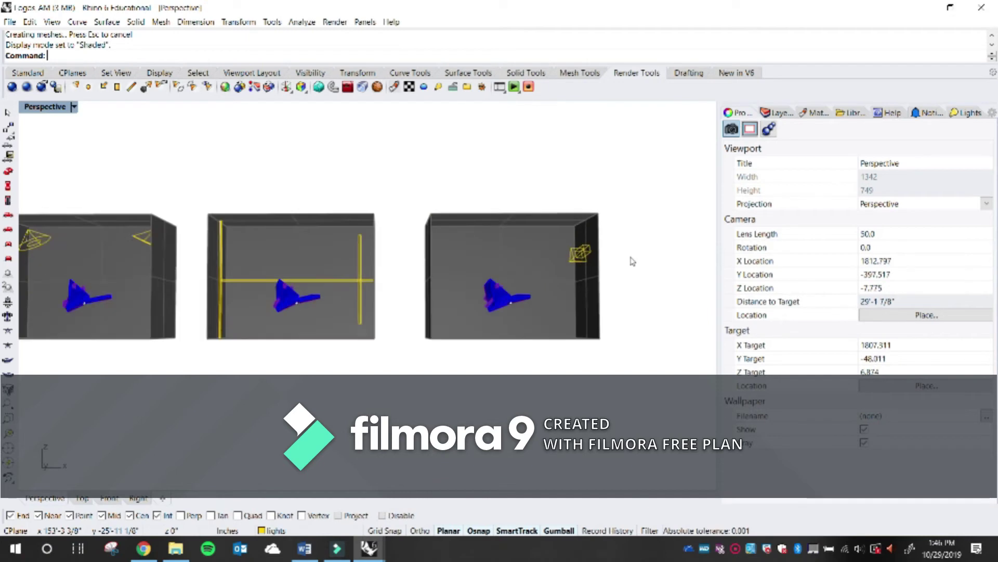
{"action": "scroll", "coordinate": [655, 299], "scroll_direction": "up", "scroll_amount": 3}
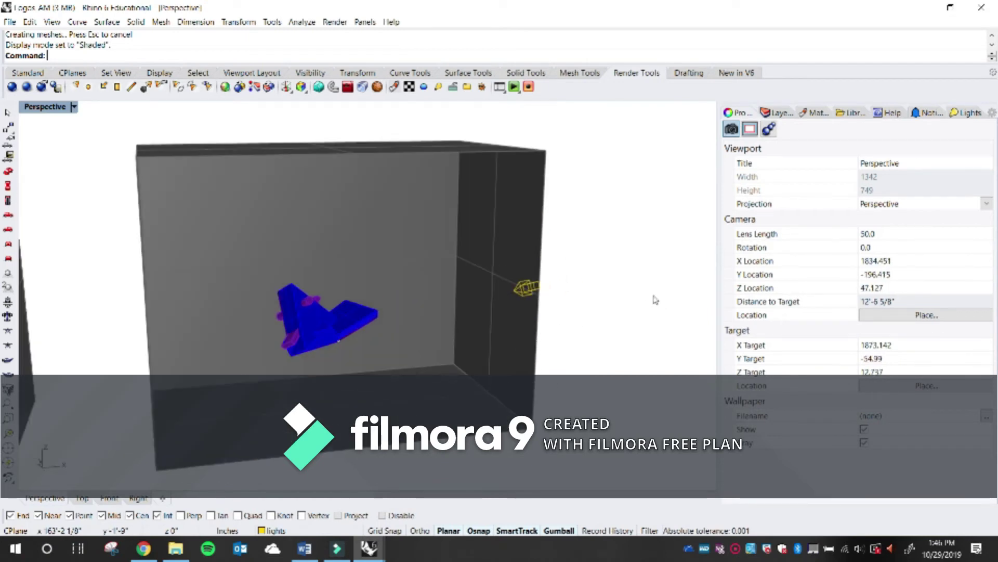
{"action": "right_click_drag", "start_coordinate": [620, 299], "coordinate": [619, 273]}
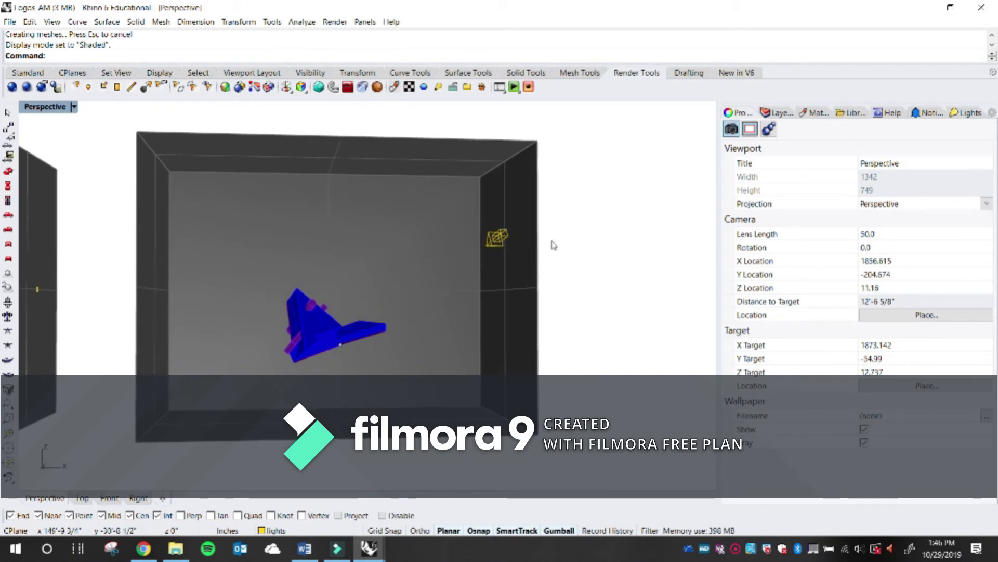
{"action": "scroll", "coordinate": [539, 239], "scroll_direction": "up", "scroll_amount": 2}
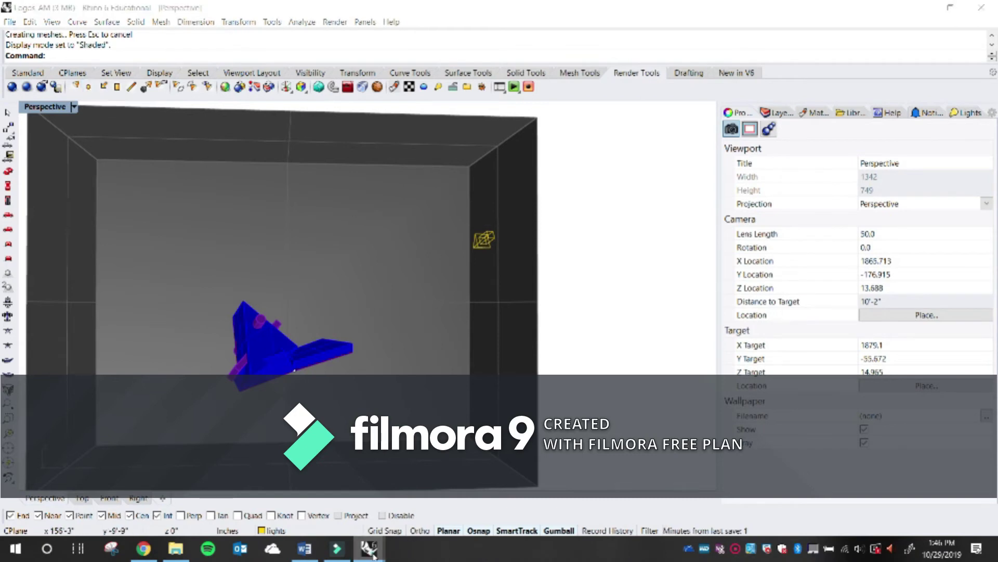
Switch to the Logos Materials PM file and make the lights layer current
{"action": "mouse_move", "coordinate": [369, 547]}
{"action": "left_click", "coordinate": [301, 494]}
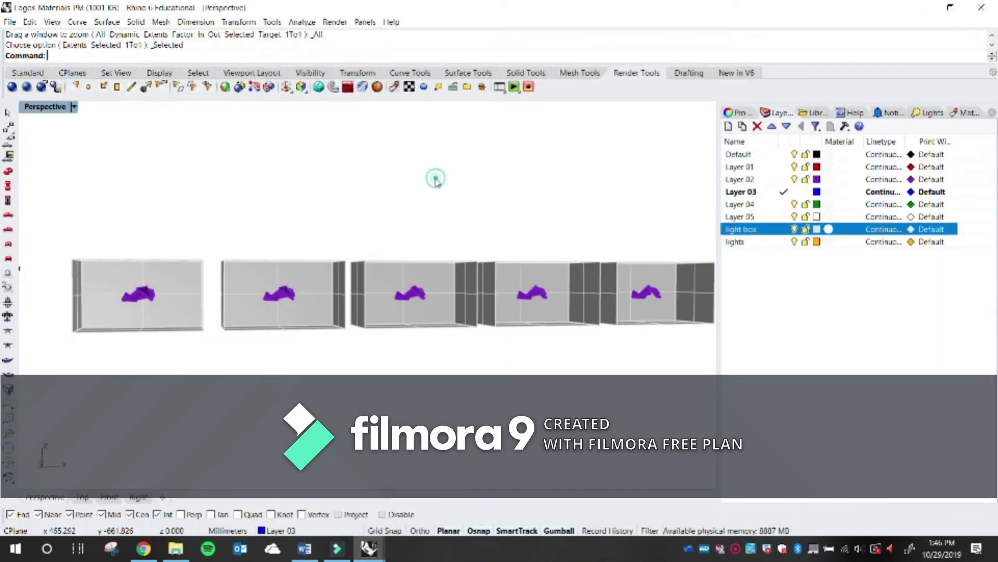
{"action": "scroll", "coordinate": [445, 227], "scroll_direction": "down", "scroll_amount": 3}
{"action": "scroll", "coordinate": [349, 224], "scroll_direction": "up", "scroll_amount": 5}
{"action": "scroll", "coordinate": [349, 223], "scroll_direction": "up", "scroll_amount": 2}
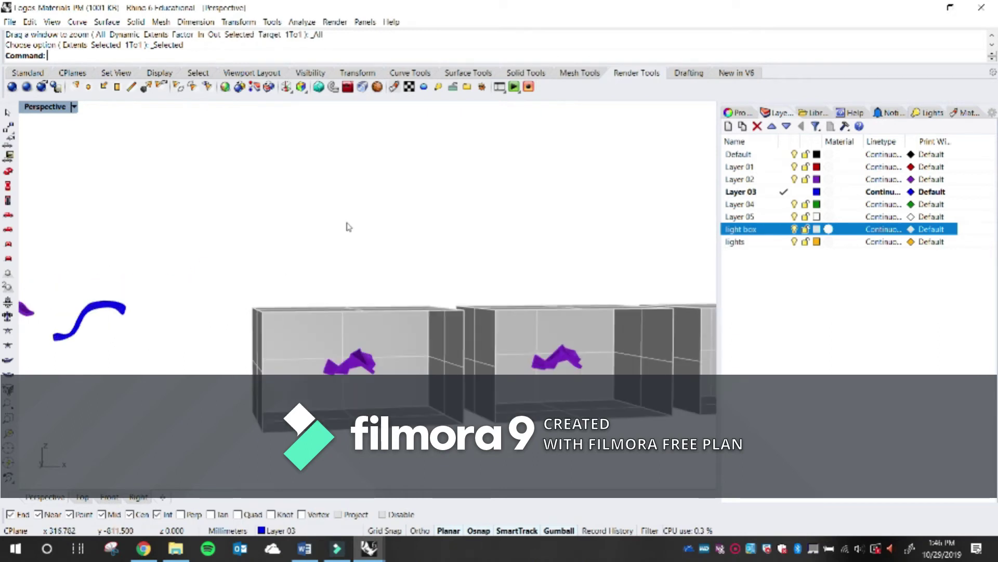
{"action": "left_click", "coordinate": [784, 243]}
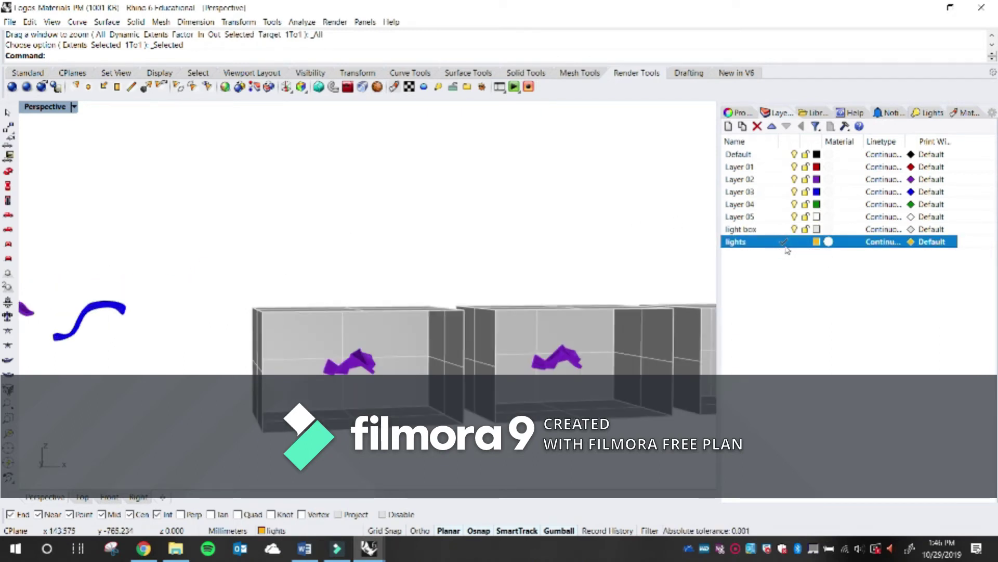
Add a rectangular light over the whole top face of the first light box, snapped to its corners, about 70 mm wide
{"action": "left_click", "coordinate": [117, 87]}
{"action": "scroll", "coordinate": [332, 181], "scroll_direction": "down", "scroll_amount": 5}
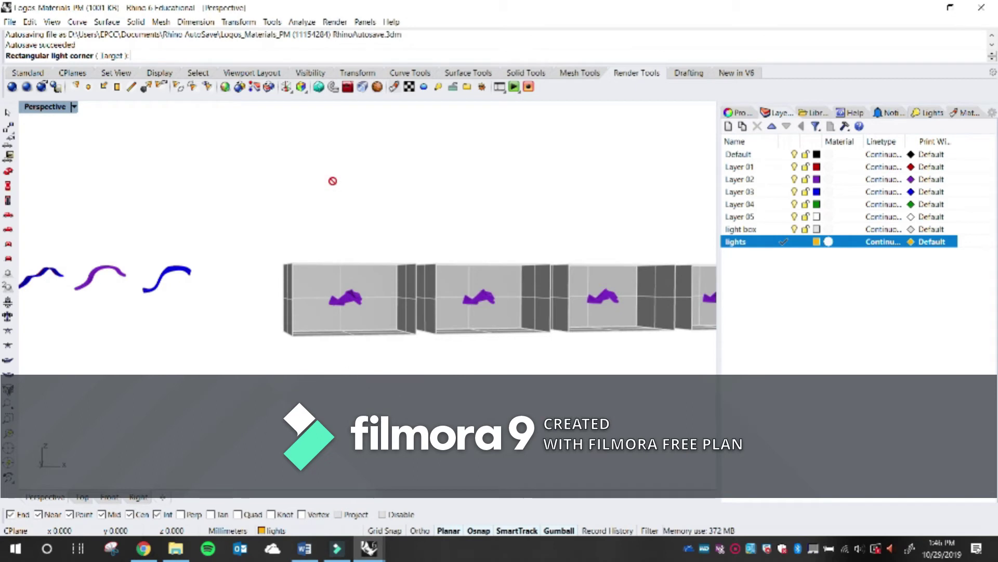
{"action": "right_click_drag", "start_coordinate": [334, 242], "coordinate": [315, 311]}
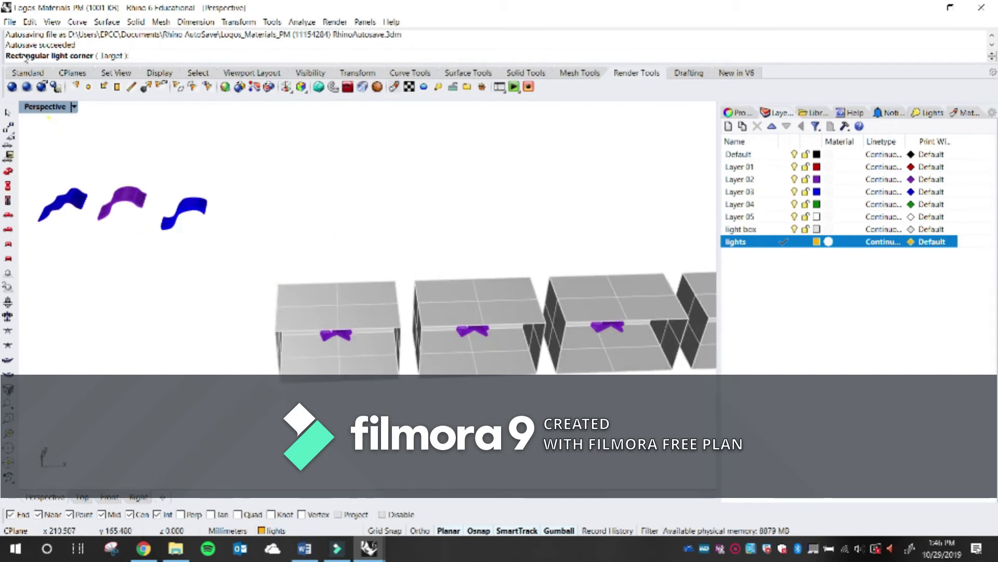
{"action": "scroll", "coordinate": [285, 289], "scroll_direction": "up", "scroll_amount": 3}
{"action": "left_click", "coordinate": [263, 270]}
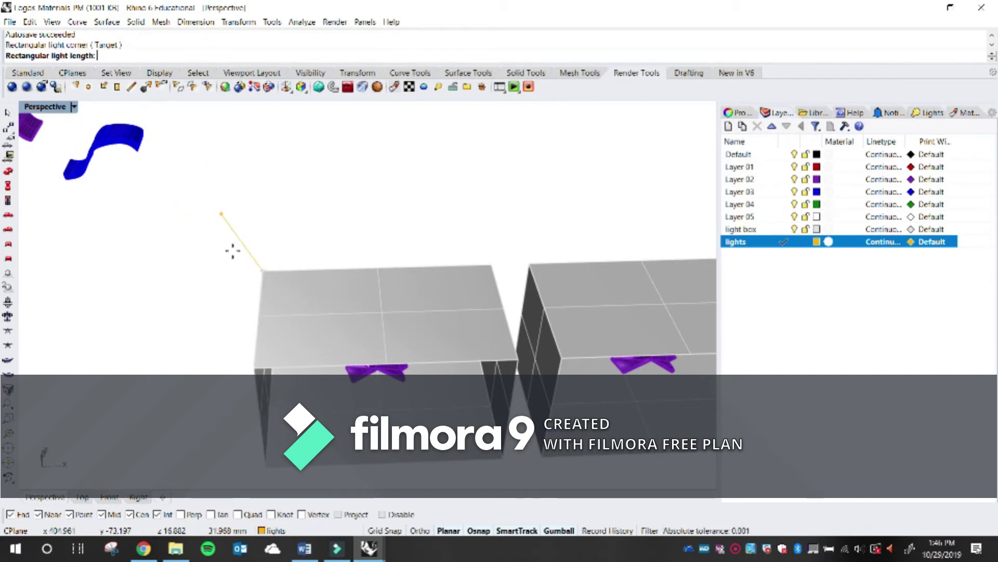
{"action": "left_click", "coordinate": [256, 370]}
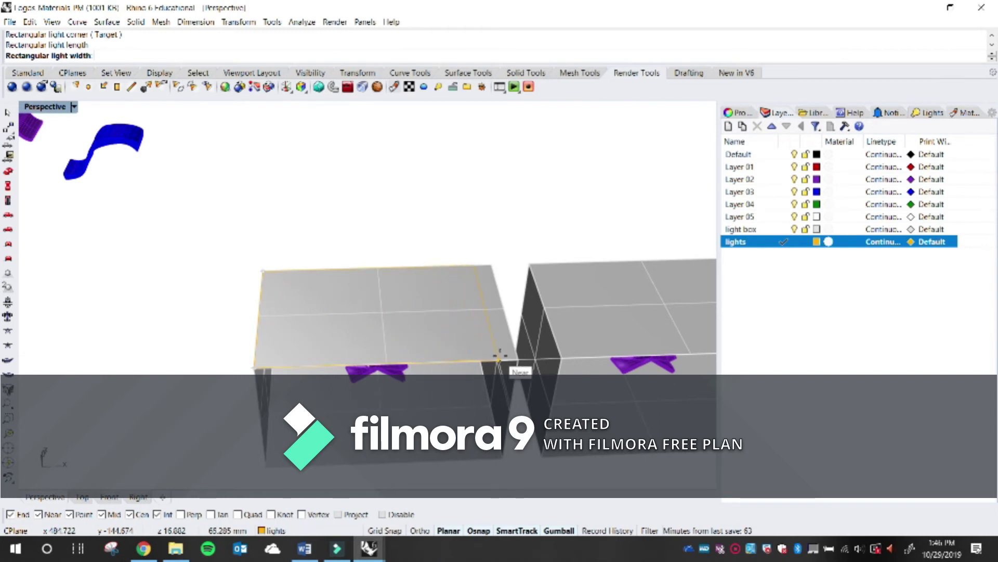
{"action": "scroll", "coordinate": [518, 361], "scroll_direction": "up", "scroll_amount": 3}
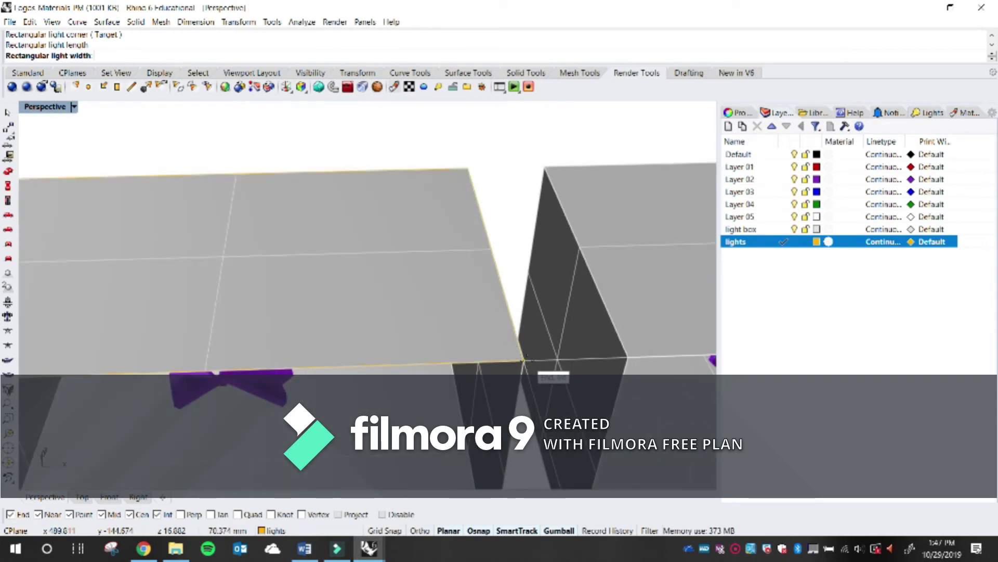
{"action": "left_click", "coordinate": [524, 359]}
{"action": "scroll", "coordinate": [525, 359], "scroll_direction": "down", "scroll_amount": 5}
{"action": "right_click_drag", "start_coordinate": [479, 281], "coordinate": [456, 232]}
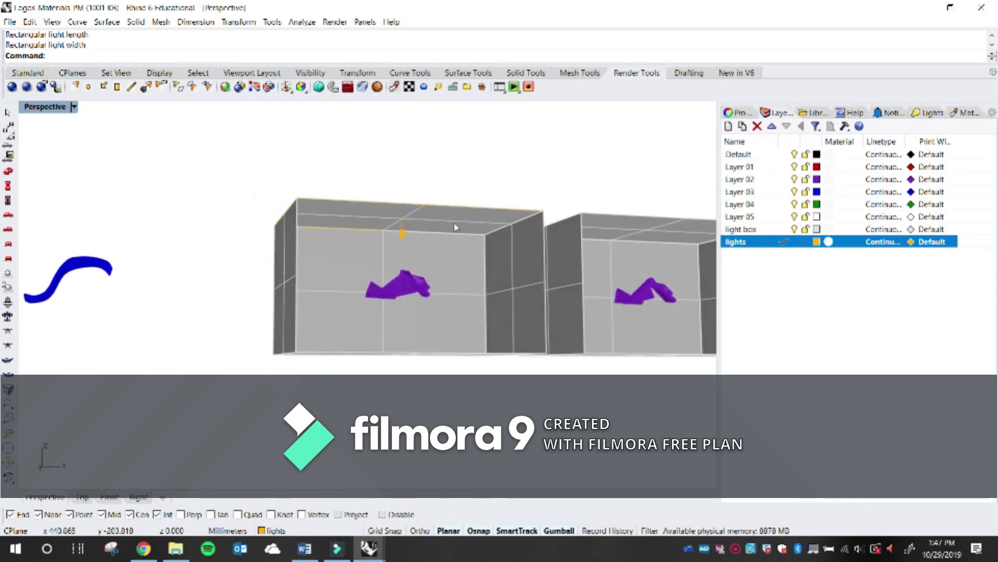
Move the rectangular light straight down so it sits slightly below the first box's top face, pointing at the model
{"action": "scroll", "coordinate": [459, 242], "scroll_direction": "up", "scroll_amount": 2}
{"action": "scroll", "coordinate": [371, 246], "scroll_direction": "down", "scroll_amount": 5}
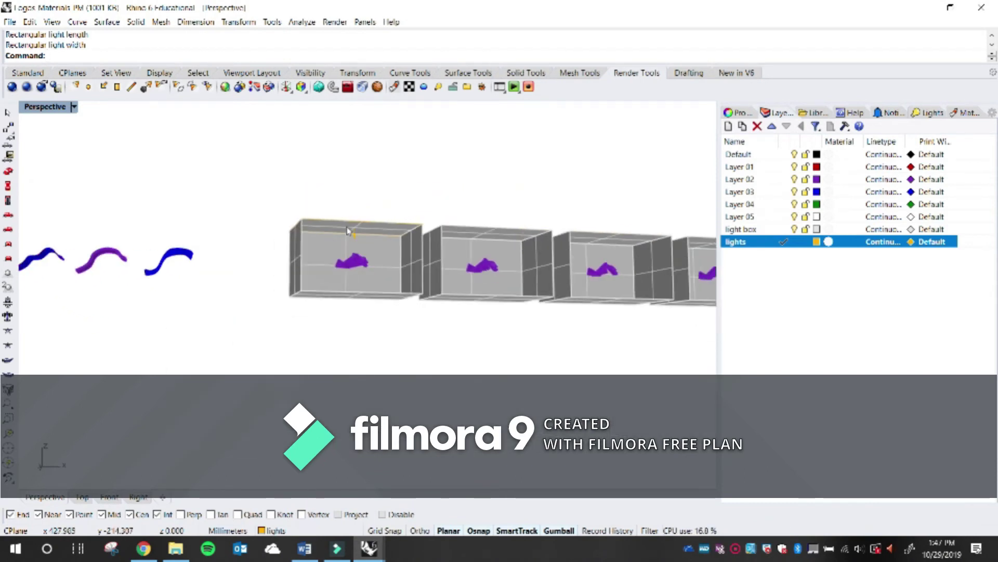
{"action": "scroll", "coordinate": [398, 266], "scroll_direction": "up", "scroll_amount": 4}
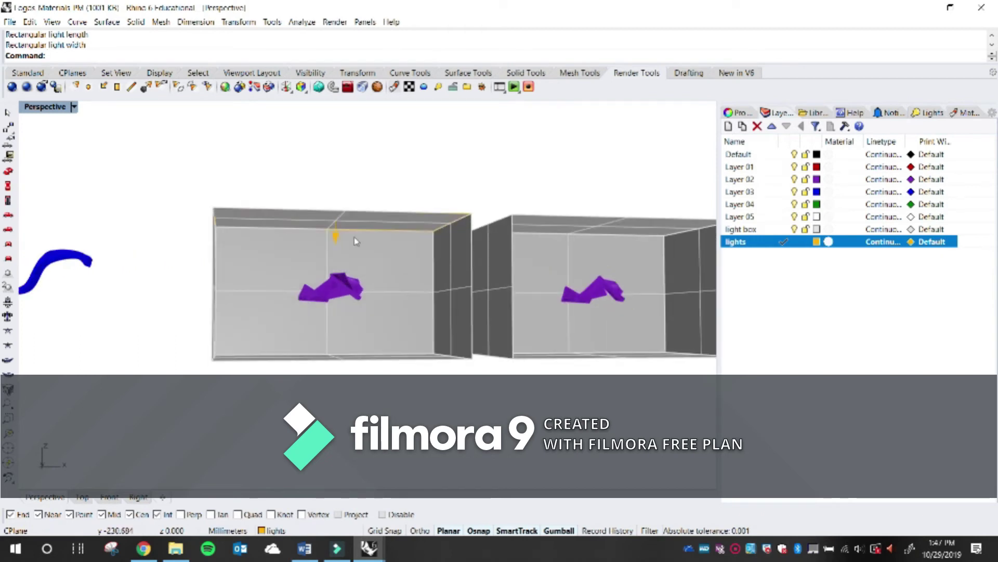
{"action": "left_click", "coordinate": [338, 236]}
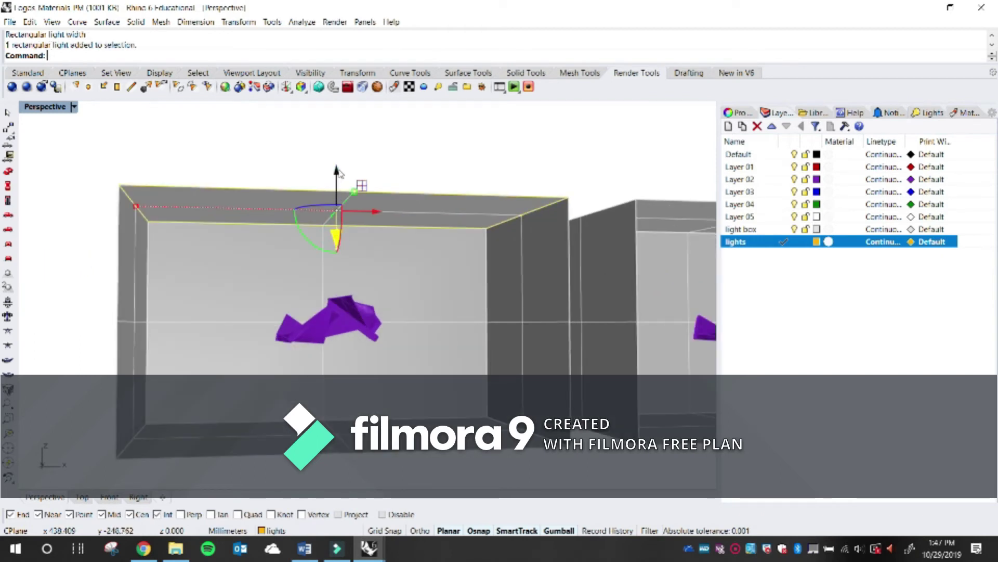
{"action": "left_click_drag", "start_coordinate": [338, 171], "coordinate": [338, 189]}
{"action": "left_click", "coordinate": [433, 158]}
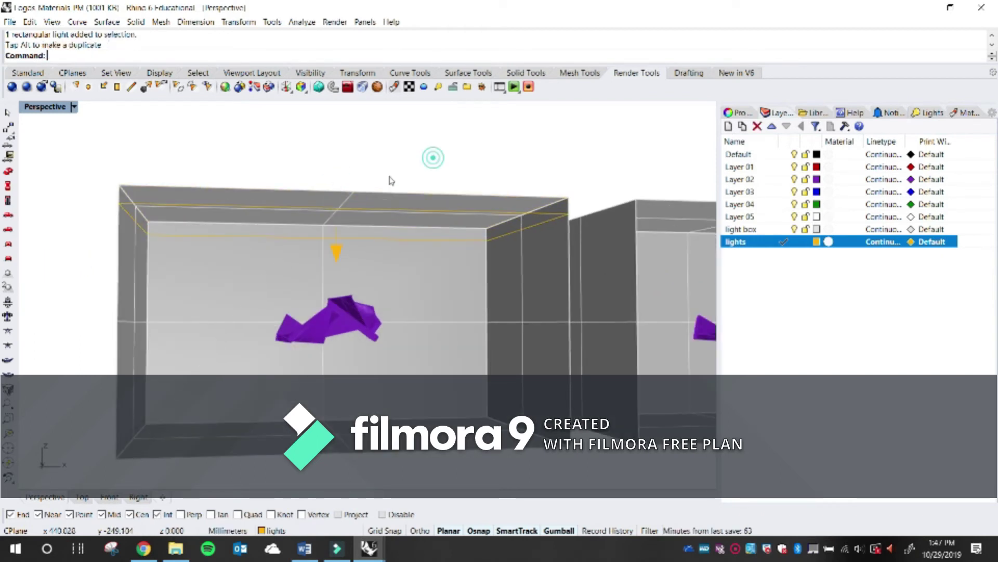
{"action": "right_click_drag", "start_coordinate": [329, 177], "coordinate": [335, 192]}
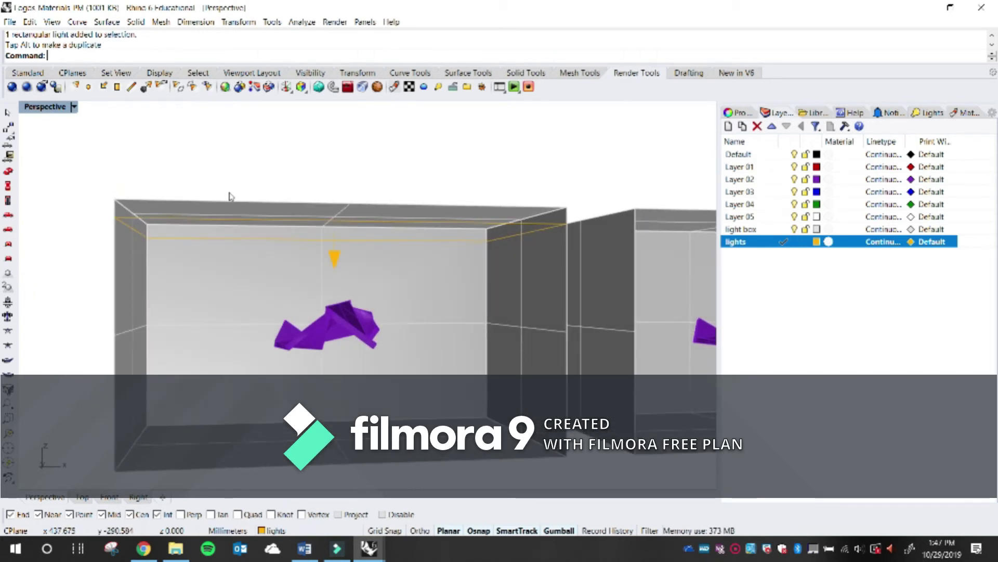
{"action": "scroll", "coordinate": [216, 183], "scroll_direction": "down", "scroll_amount": 2}
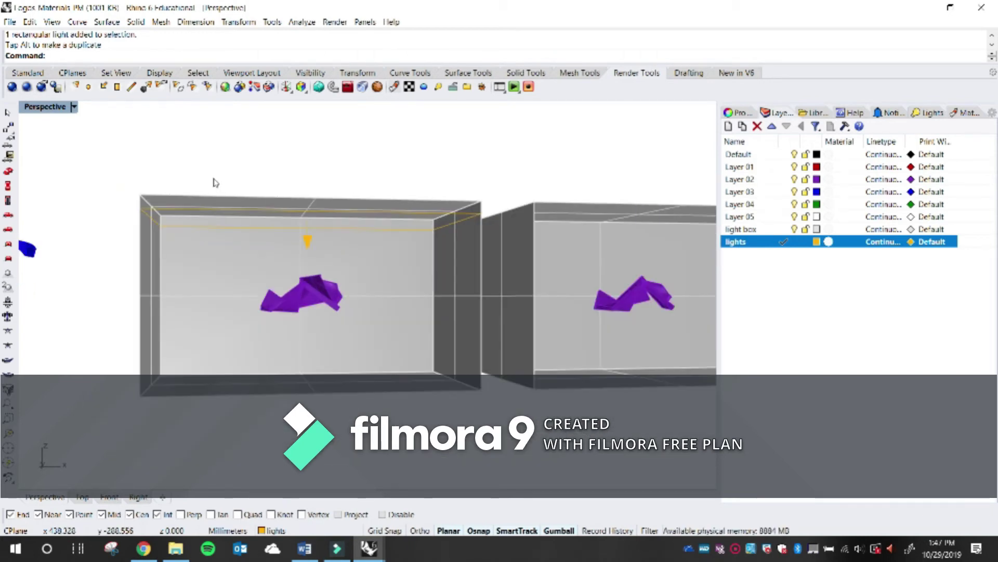
{"action": "left_click", "coordinate": [736, 548]}
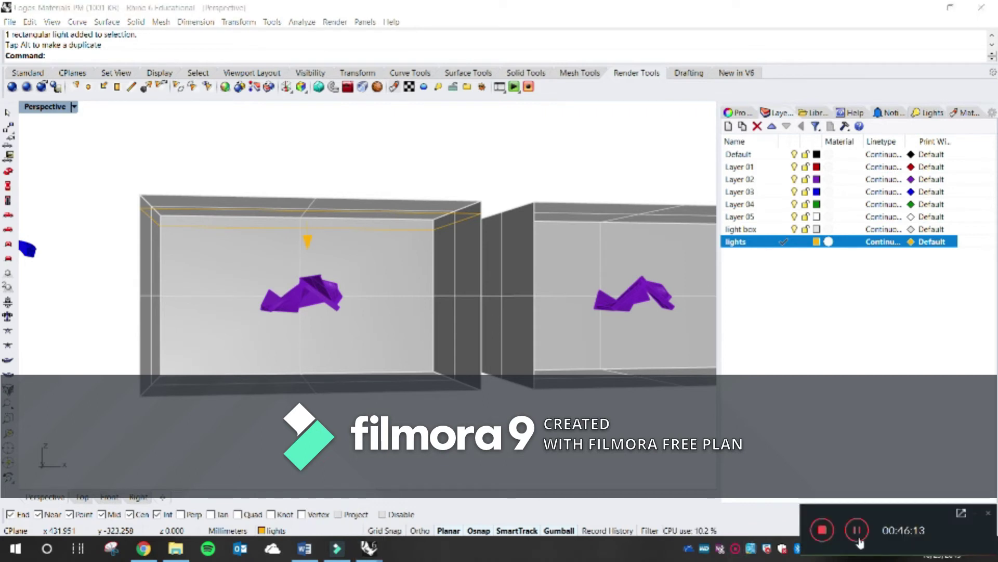
{"action": "left_click", "coordinate": [857, 536]}
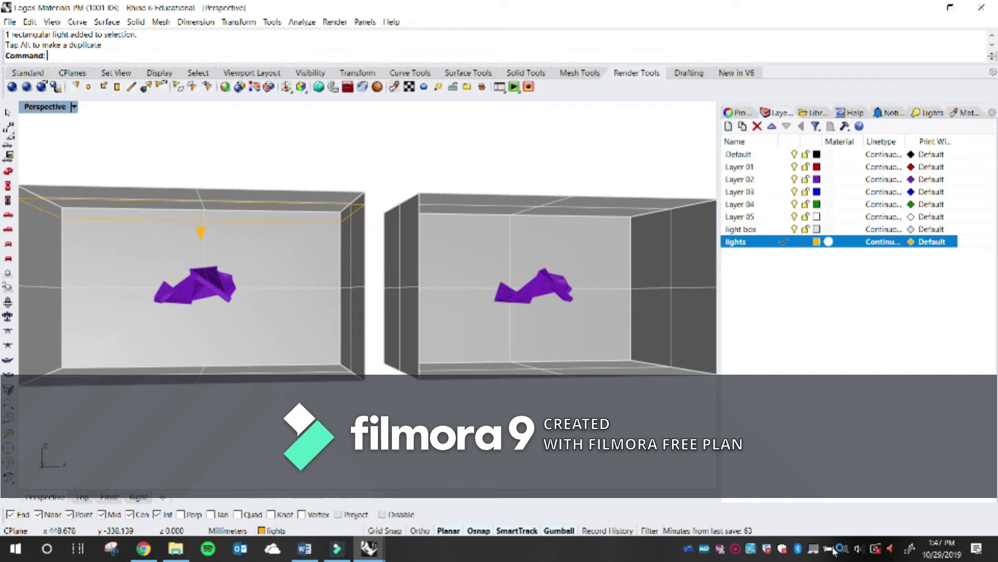
{"action": "left_click", "coordinate": [735, 548]}
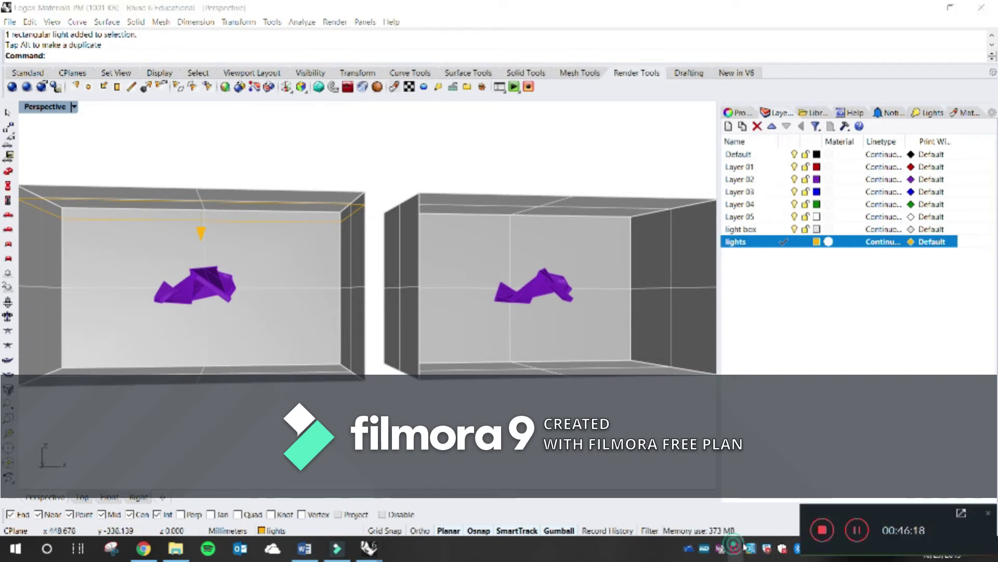
{"action": "left_click", "coordinate": [848, 536]}
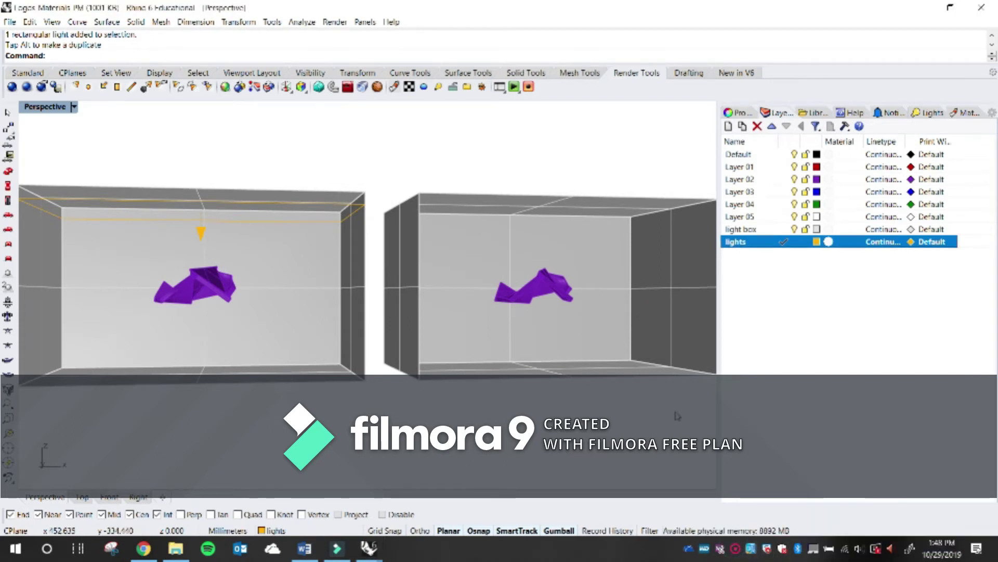
Show all four viewports, frame the second light box in the top view and start a new spotlight
{"action": "double_click", "coordinate": [30, 107]}
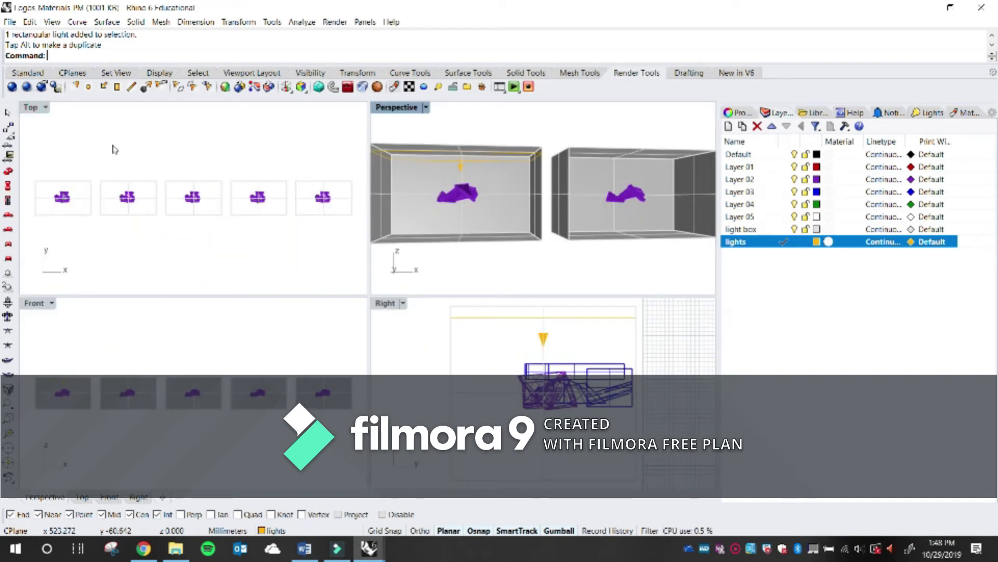
{"action": "scroll", "coordinate": [70, 201], "scroll_direction": "up", "scroll_amount": 5}
{"action": "right_click_drag", "start_coordinate": [244, 245], "coordinate": [227, 206]}
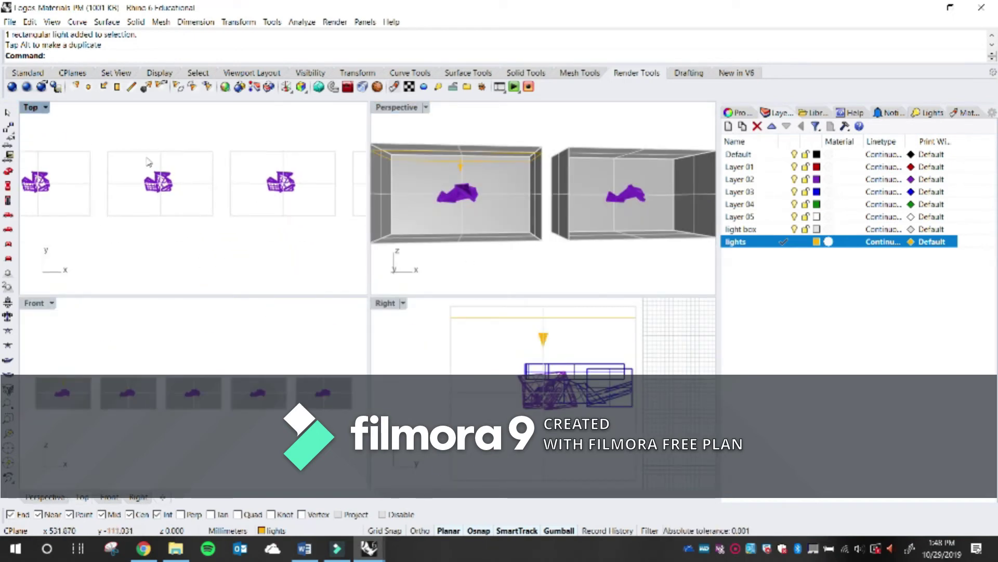
{"action": "left_click", "coordinate": [76, 87]}
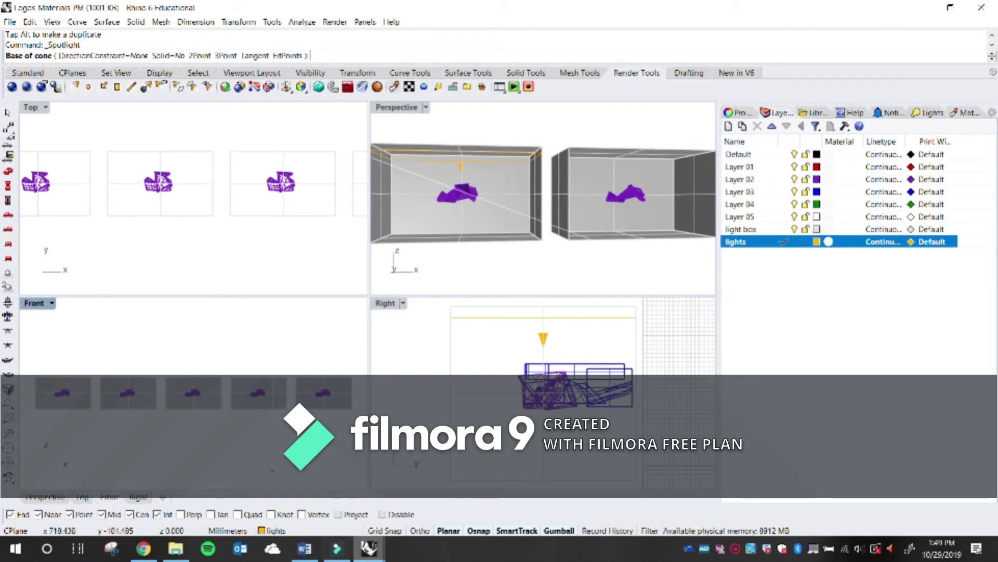
Switch to the Logos AM reference file and examine the spotlight cone in the second box's upper corner from below and from the front
{"action": "left_click", "coordinate": [381, 555]}
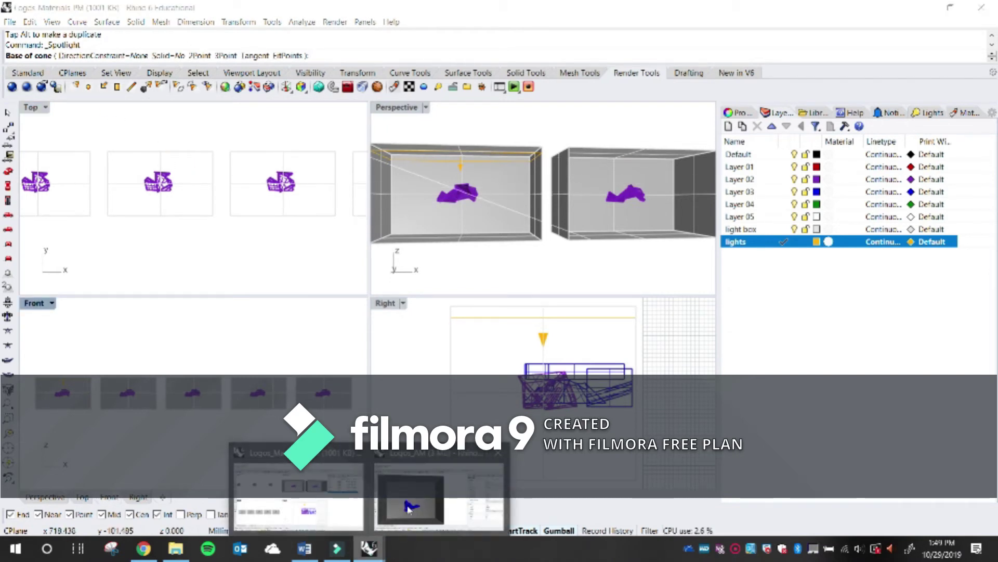
{"action": "left_click", "coordinate": [395, 494]}
{"action": "scroll", "coordinate": [484, 312], "scroll_direction": "down", "scroll_amount": 5}
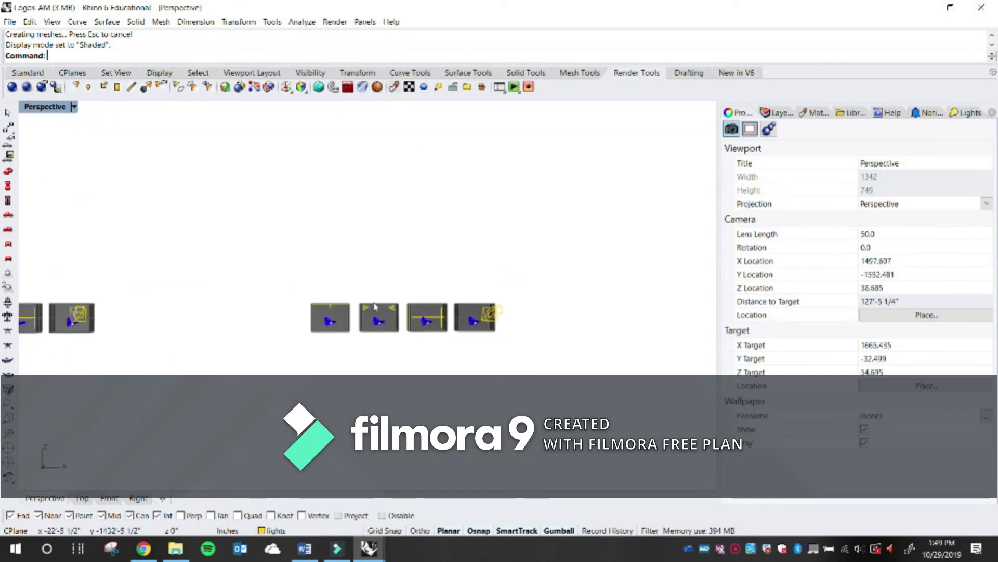
{"action": "scroll", "coordinate": [374, 325], "scroll_direction": "up", "scroll_amount": 3}
{"action": "scroll", "coordinate": [374, 325], "scroll_direction": "up", "scroll_amount": 8}
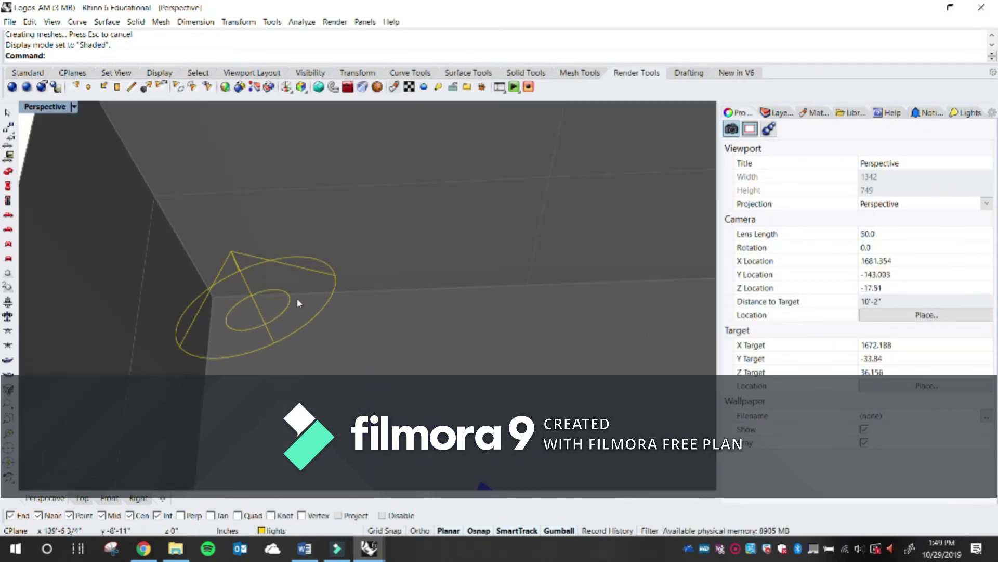
{"action": "right_click_drag", "start_coordinate": [302, 273], "coordinate": [279, 248]}
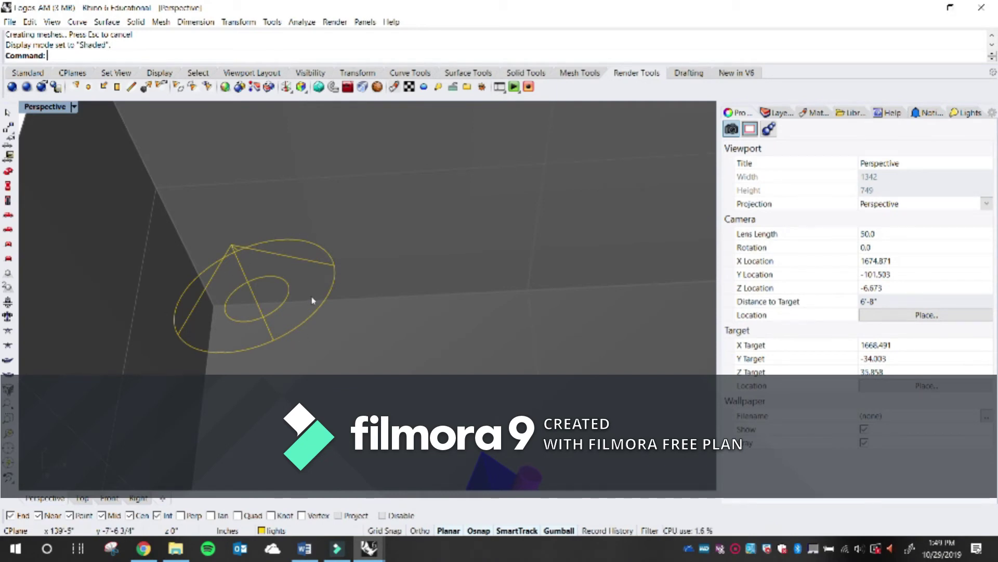
{"action": "right_click_drag", "start_coordinate": [283, 276], "coordinate": [299, 355]}
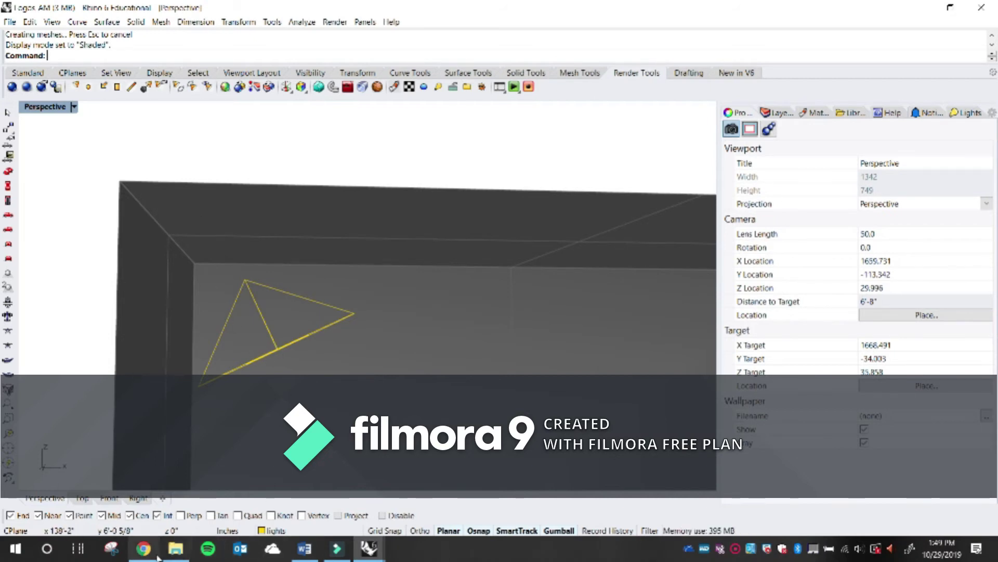
Back in Logos Materials PM, place a spotlight of about 6 mm base radius left of the second box's model, angled down toward it
{"action": "left_click", "coordinate": [369, 547]}
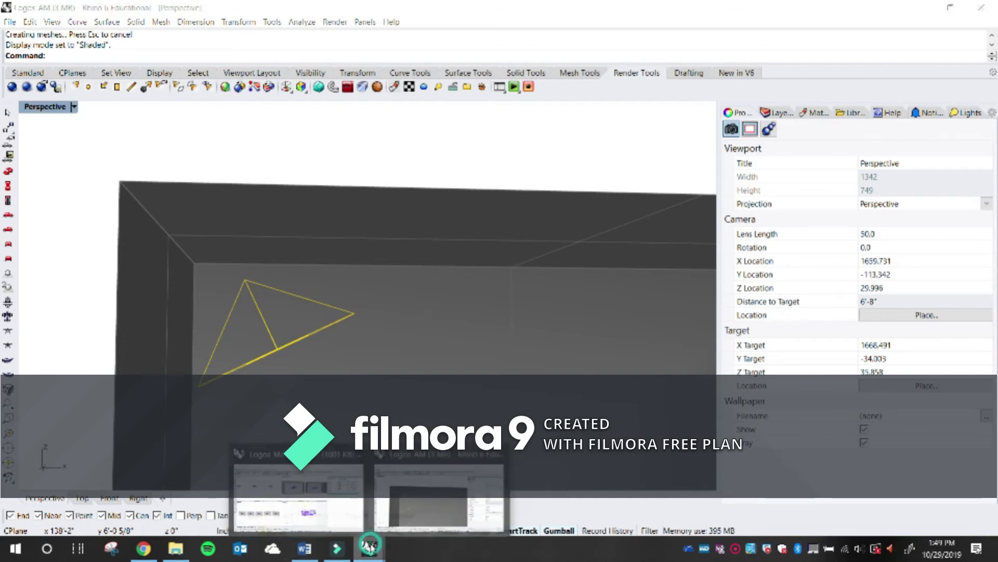
{"action": "left_click", "coordinate": [299, 497]}
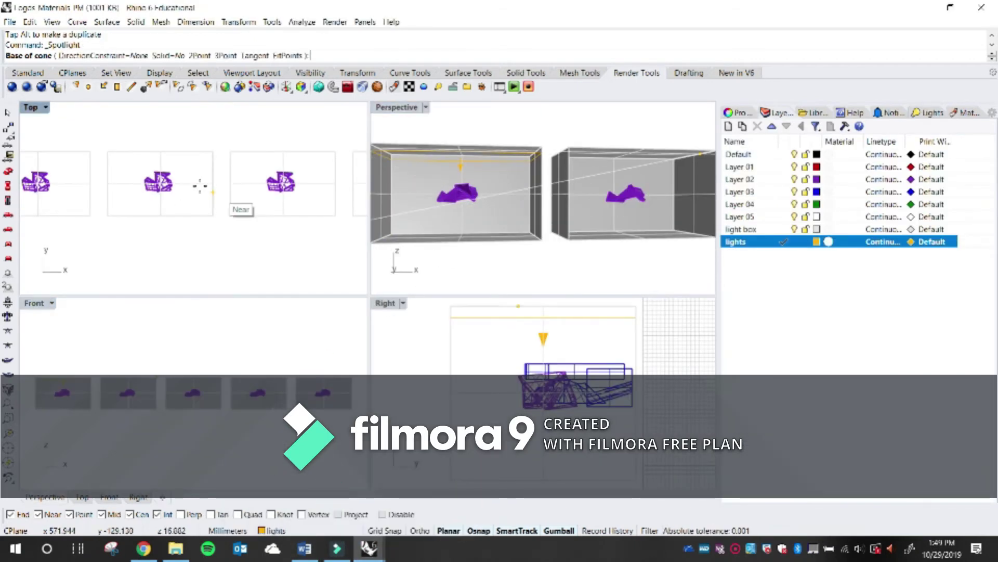
{"action": "scroll", "coordinate": [172, 205], "scroll_direction": "up", "scroll_amount": 5}
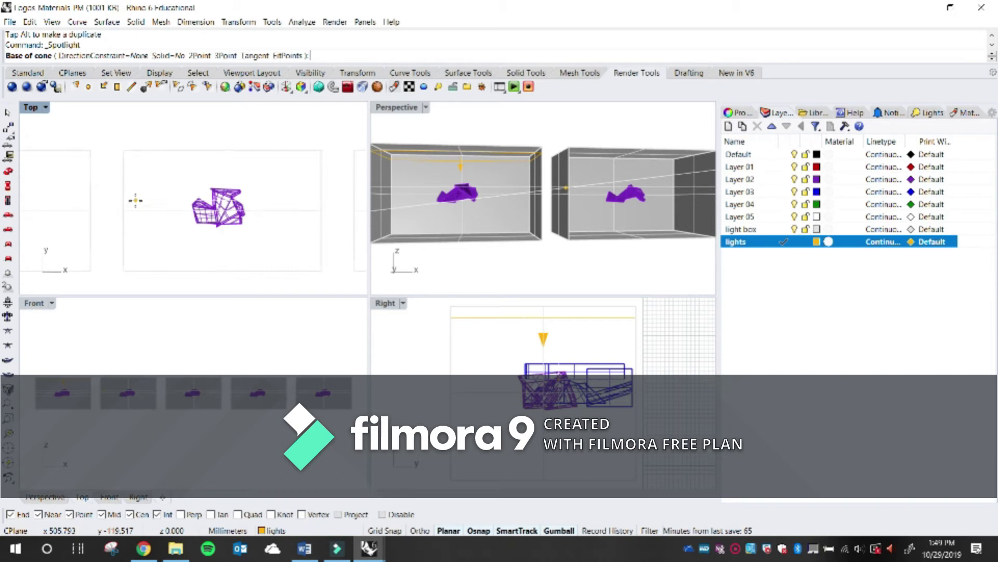
{"action": "left_click", "coordinate": [172, 172]}
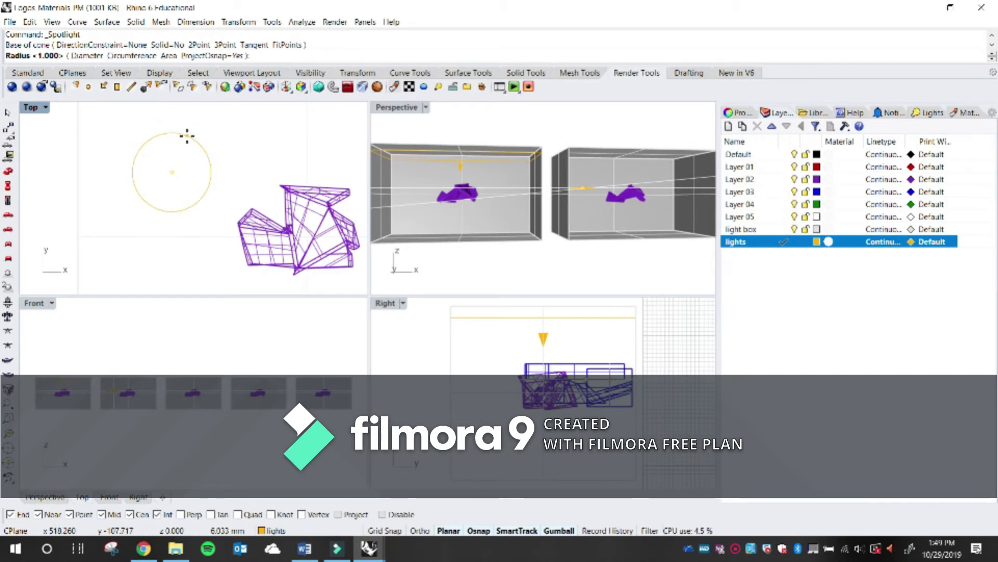
{"action": "left_click", "coordinate": [186, 136]}
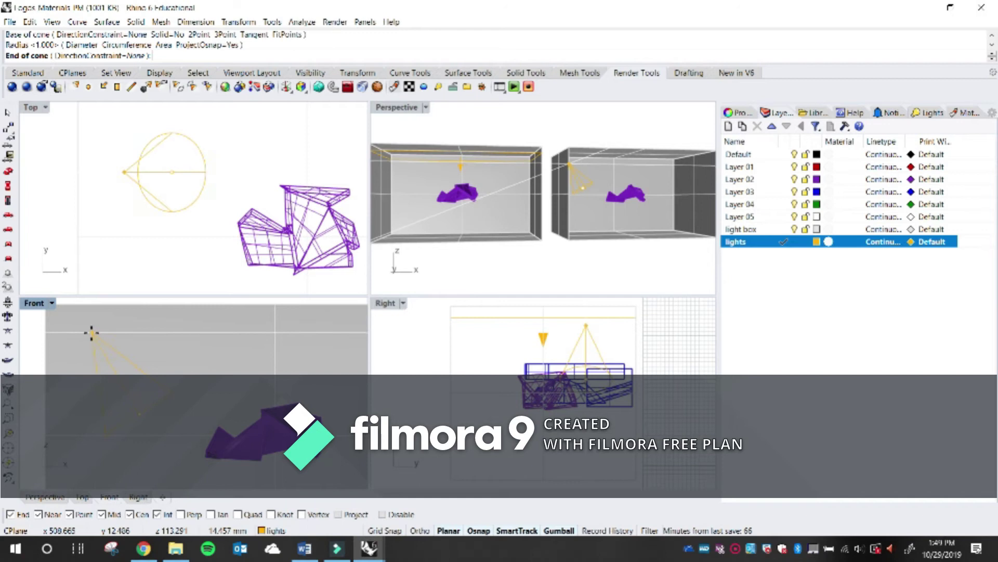
{"action": "scroll", "coordinate": [87, 337], "scroll_direction": "down", "scroll_amount": 2}
{"action": "mouse_move", "coordinate": [128, 355]}
{"action": "right_mouse_down"}
{"action": "mouse_move", "coordinate": [205, 339]}
{"action": "mouse_move", "coordinate": [125, 351]}
{"action": "right_mouse_up"}
{"action": "scroll", "coordinate": [113, 364], "scroll_direction": "up", "scroll_amount": 6}
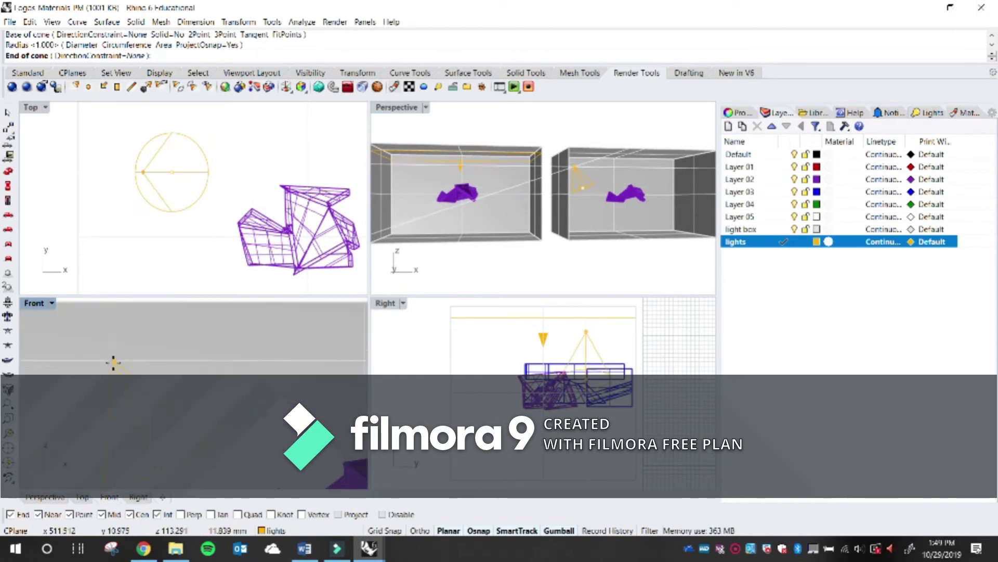
{"action": "left_click", "coordinate": [82, 374]}
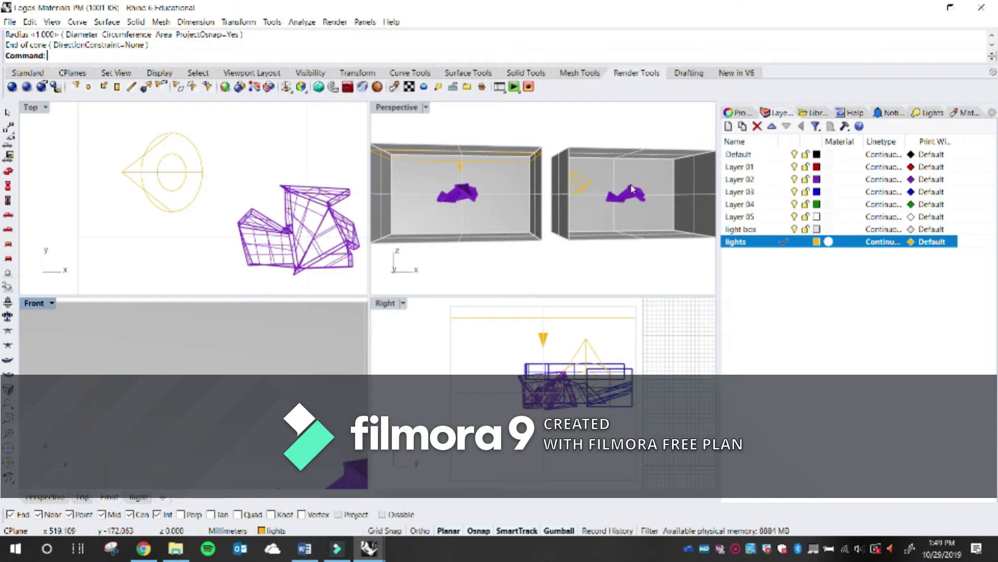
{"action": "scroll", "coordinate": [633, 188], "scroll_direction": "up", "scroll_amount": 6}
{"action": "right_click_drag", "start_coordinate": [569, 195], "coordinate": [507, 190]}
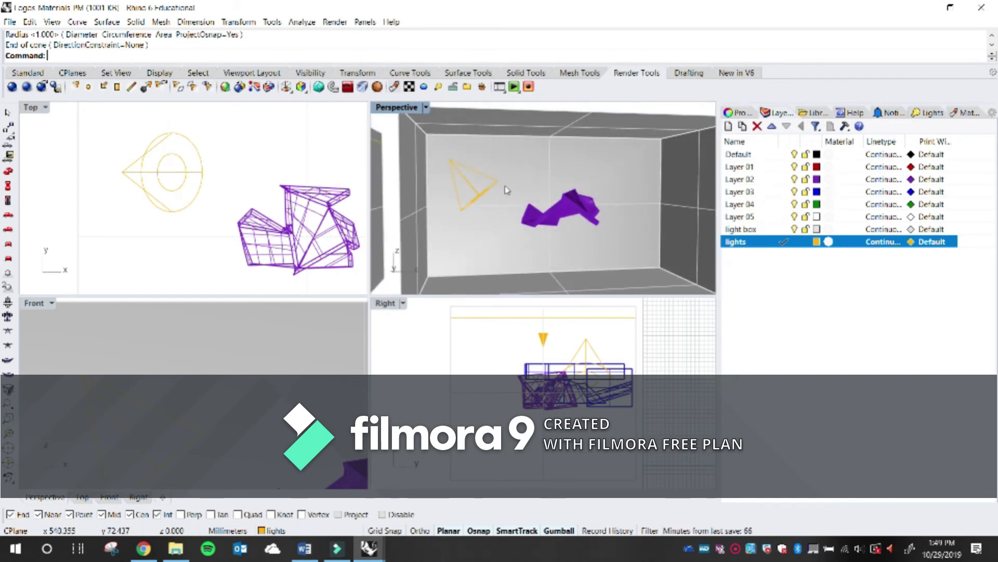
Place a second spotlight in the second box on the right side of the model, its cone opening toward the model
{"action": "left_click", "coordinate": [243, 327]}
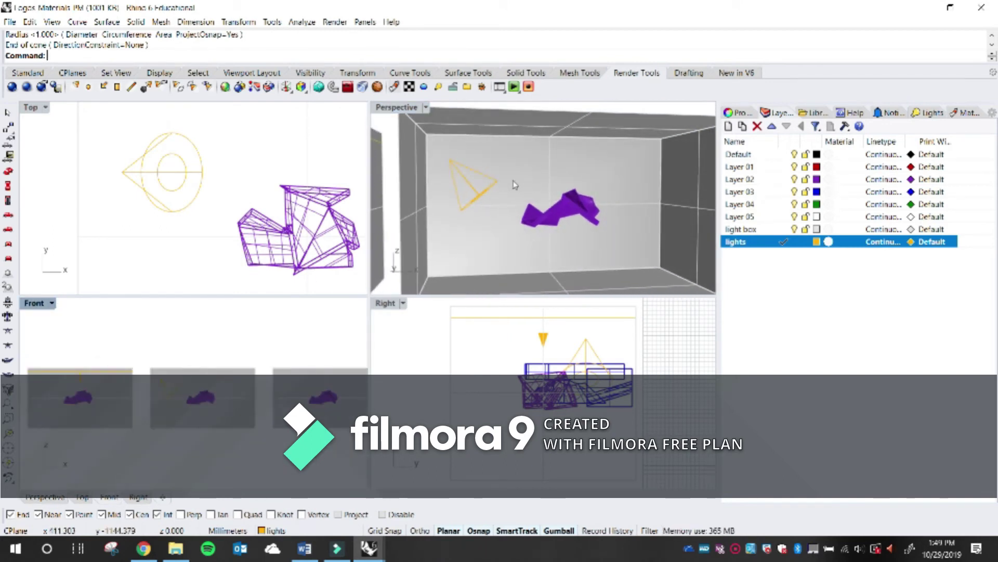
{"action": "left_click", "coordinate": [492, 187]}
{"action": "left_click", "coordinate": [223, 332]}
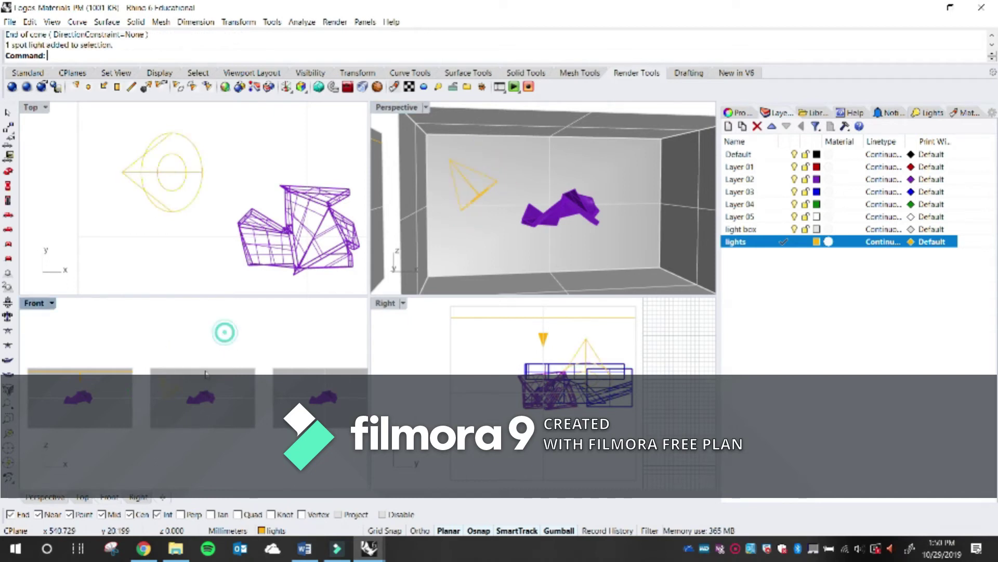
{"action": "right_click_drag", "start_coordinate": [277, 369], "coordinate": [239, 368]}
{"action": "right_click_drag", "start_coordinate": [356, 190], "coordinate": [178, 190]}
{"action": "scroll", "coordinate": [178, 190], "scroll_direction": "down", "scroll_amount": 5}
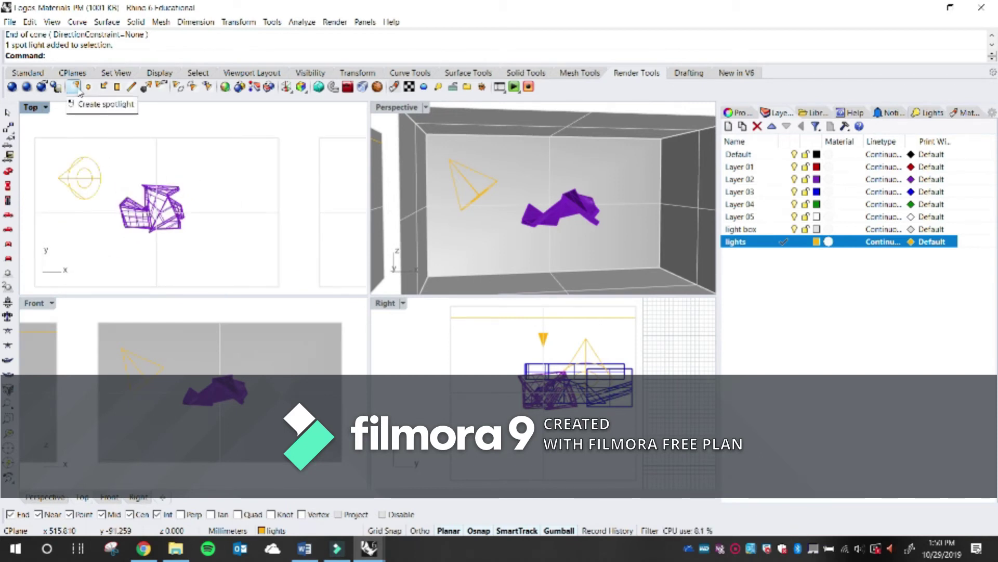
{"action": "left_click", "coordinate": [76, 88]}
{"action": "scroll", "coordinate": [258, 174], "scroll_direction": "up", "scroll_amount": 2}
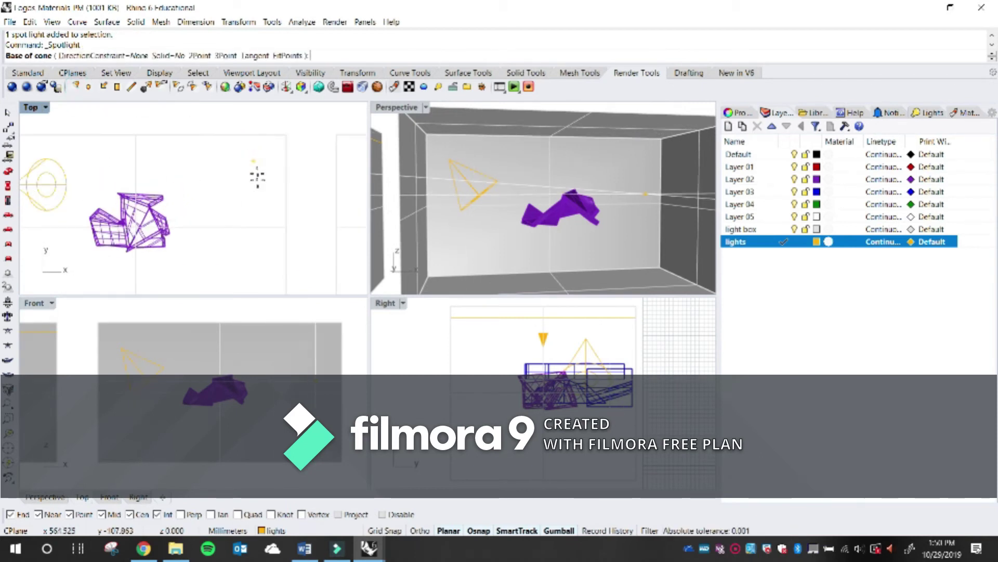
{"action": "left_click", "coordinate": [225, 213]}
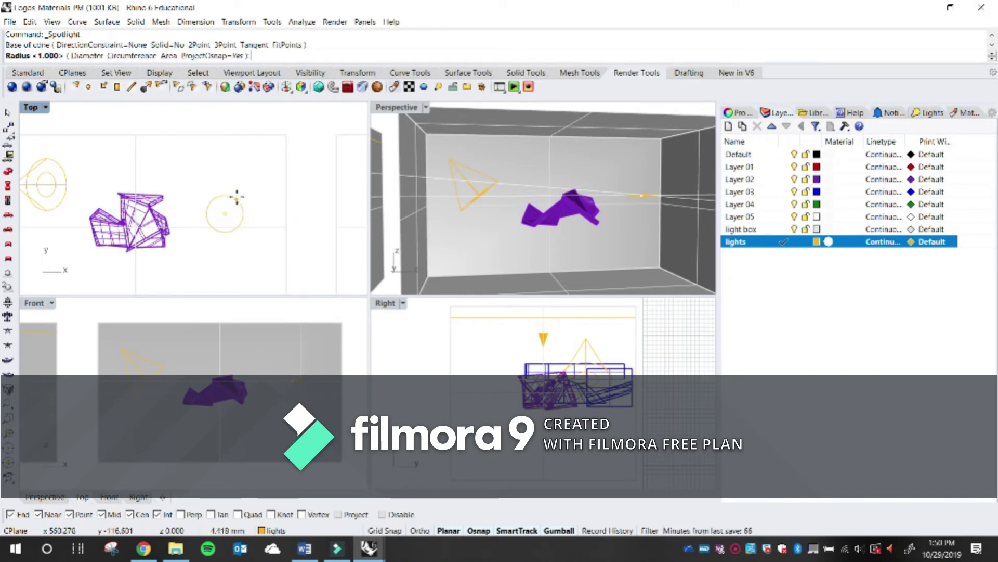
{"action": "left_click", "coordinate": [239, 196]}
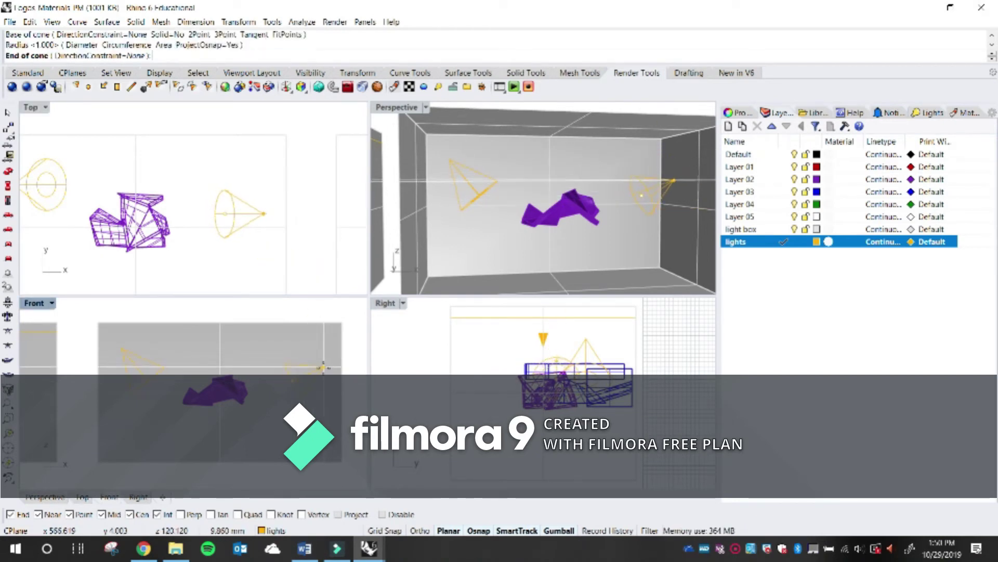
{"action": "left_click", "coordinate": [322, 371]}
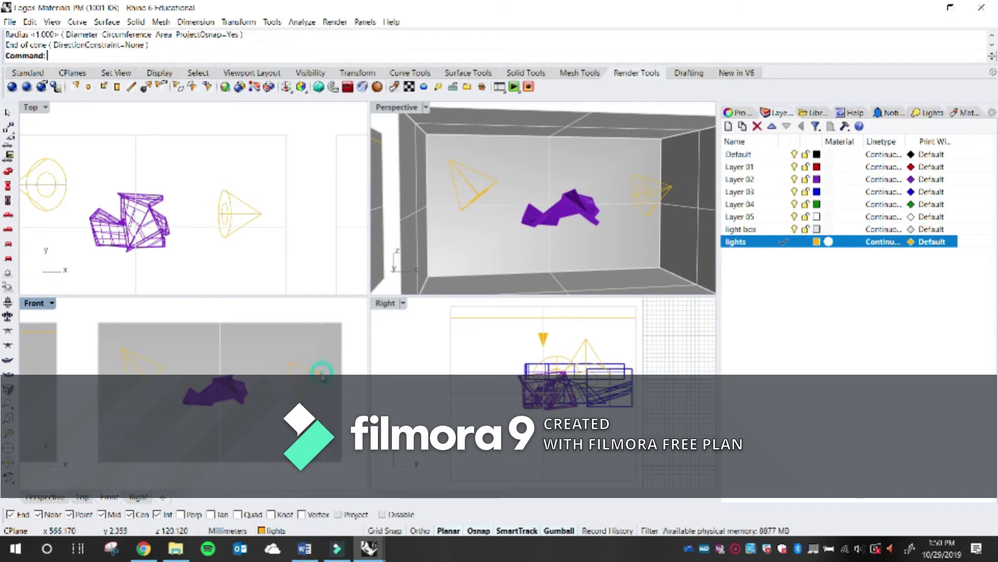
Maximize the perspective viewport and frame the row of light boxes with the second and third boxes in view
{"action": "double_click", "coordinate": [396, 107]}
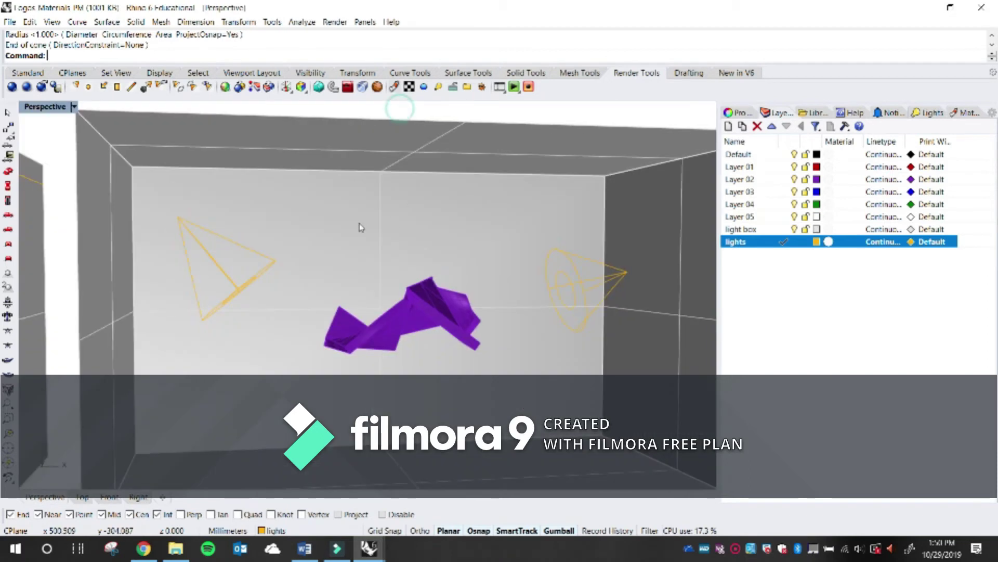
{"action": "scroll", "coordinate": [368, 228], "scroll_direction": "down", "scroll_amount": 5}
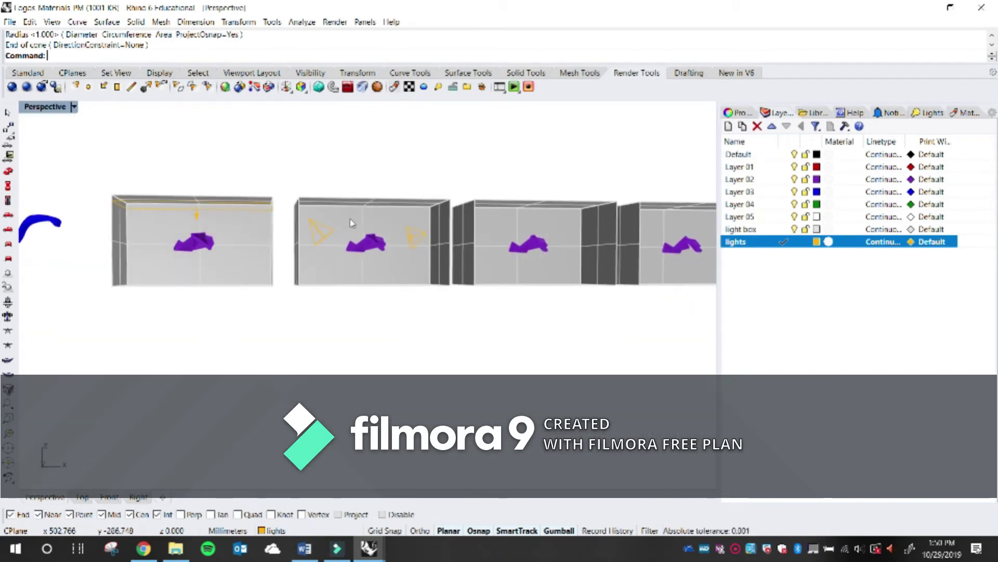
{"action": "right_click_drag", "start_coordinate": [351, 221], "coordinate": [282, 242], "text": "shift"}
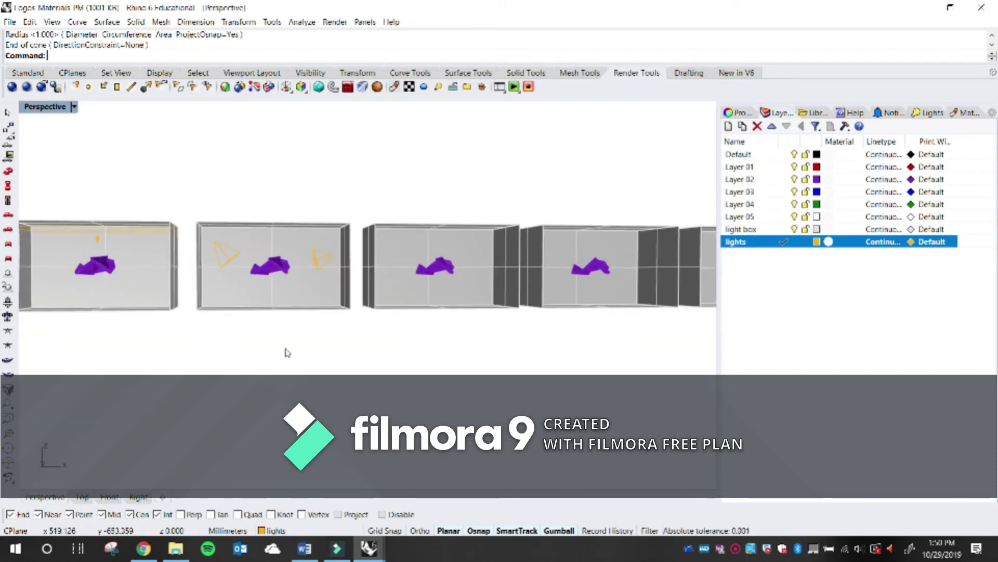
Compare with the Logos AM reference file, examining the third box's linear lights and the light at the fourth box's side wall
{"action": "mouse_move", "coordinate": [370, 548]}
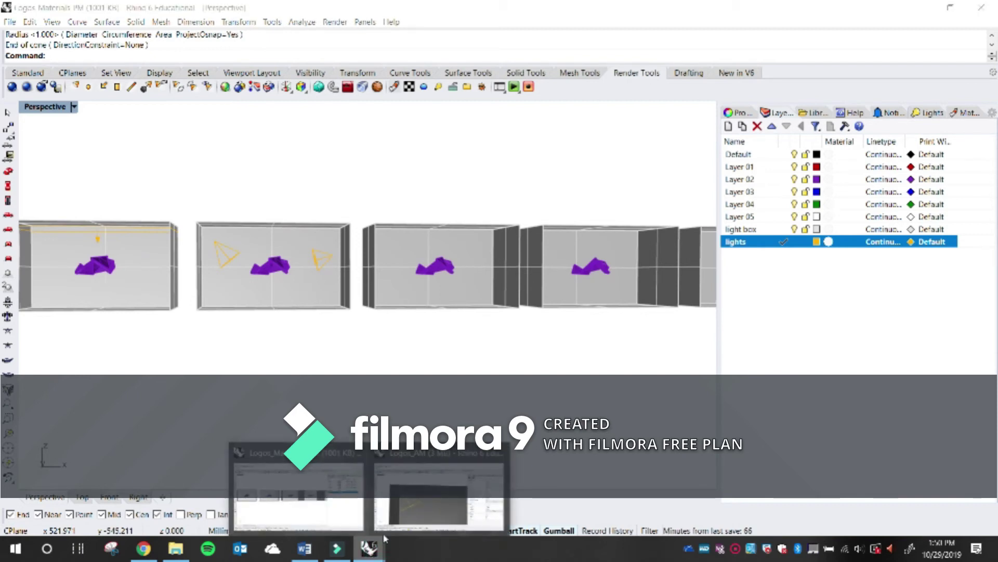
{"action": "left_click", "coordinate": [358, 520]}
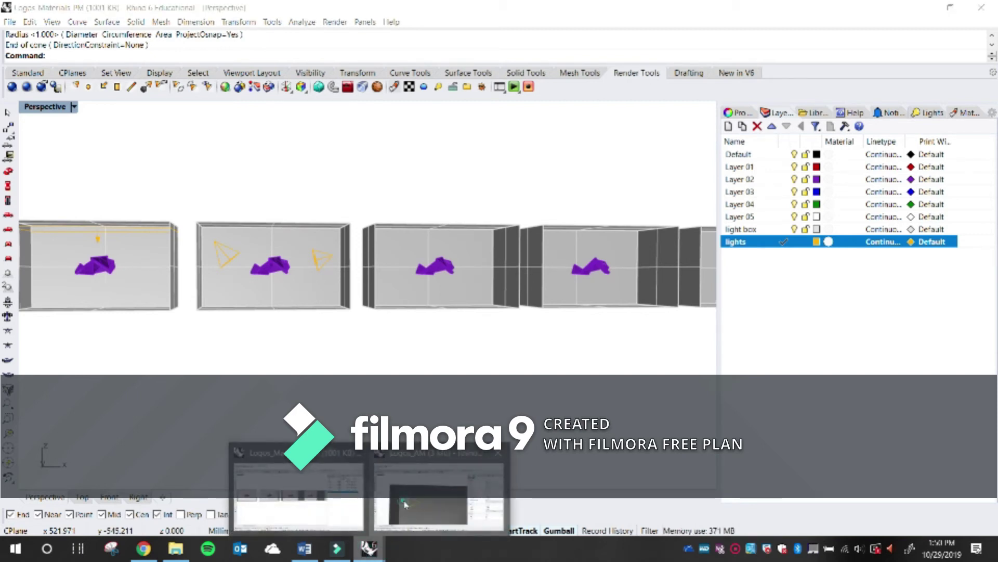
{"action": "left_click", "coordinate": [479, 500]}
{"action": "scroll", "coordinate": [522, 210], "scroll_direction": "up", "scroll_amount": 8}
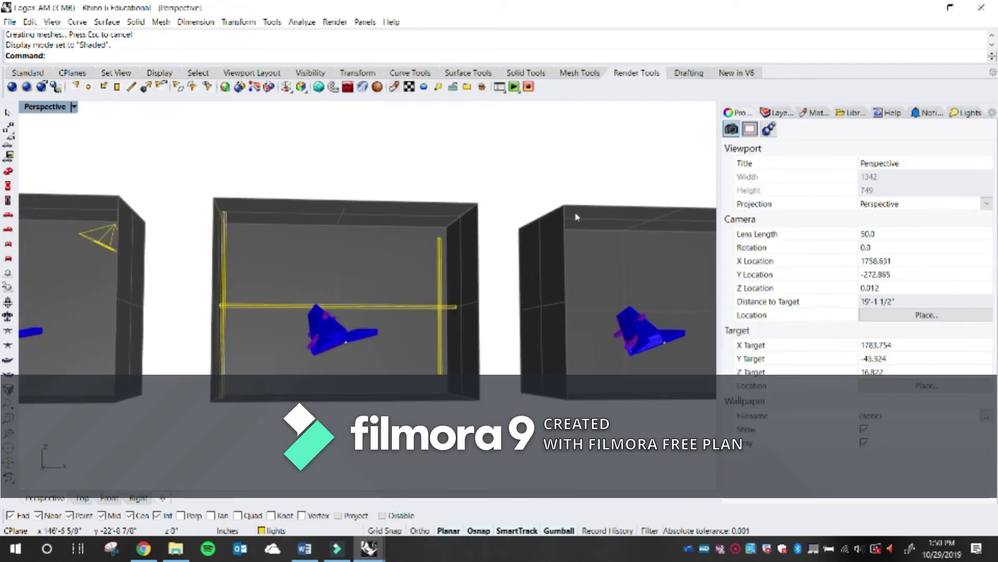
{"action": "scroll", "coordinate": [576, 216], "scroll_direction": "down", "scroll_amount": 8}
{"action": "scroll", "coordinate": [632, 204], "scroll_direction": "up", "scroll_amount": 4}
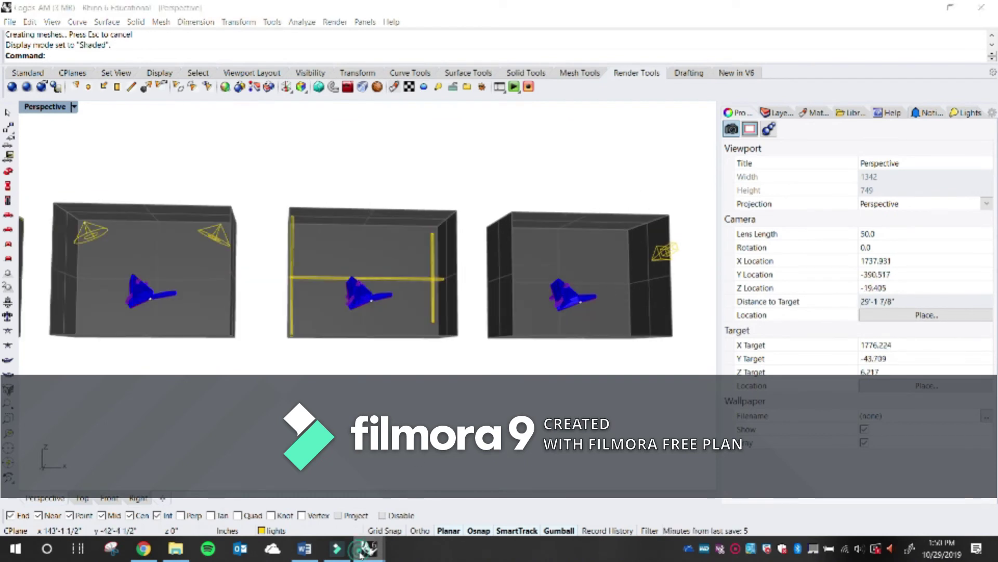
{"action": "mouse_move", "coordinate": [358, 548]}
{"action": "left_click", "coordinate": [323, 514]}
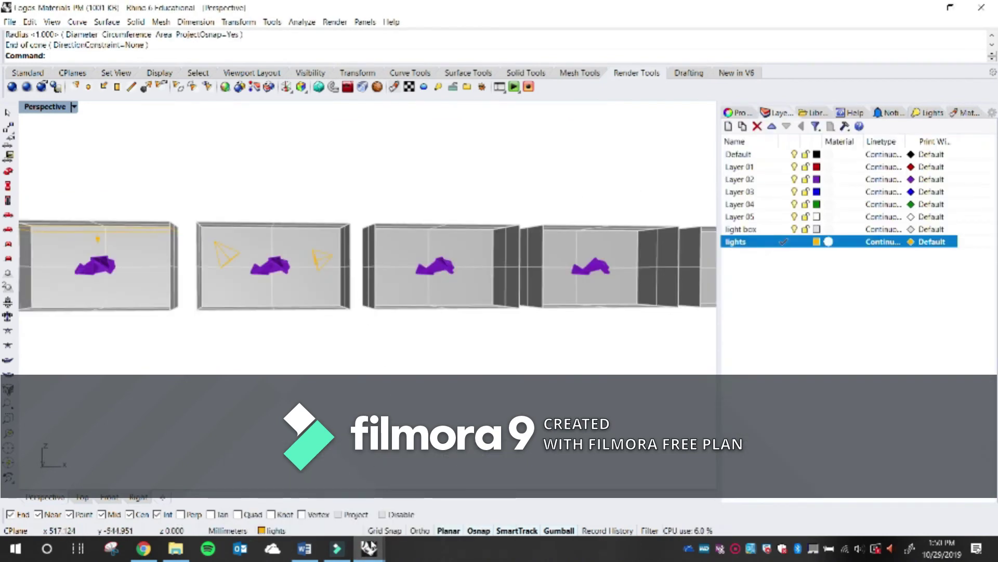
{"action": "mouse_move", "coordinate": [369, 548]}
{"action": "left_click", "coordinate": [437, 499]}
{"action": "right_click_drag", "start_coordinate": [469, 294], "coordinate": [421, 303], "text": "shift"}
{"action": "scroll", "coordinate": [409, 304], "scroll_direction": "up", "scroll_amount": 2}
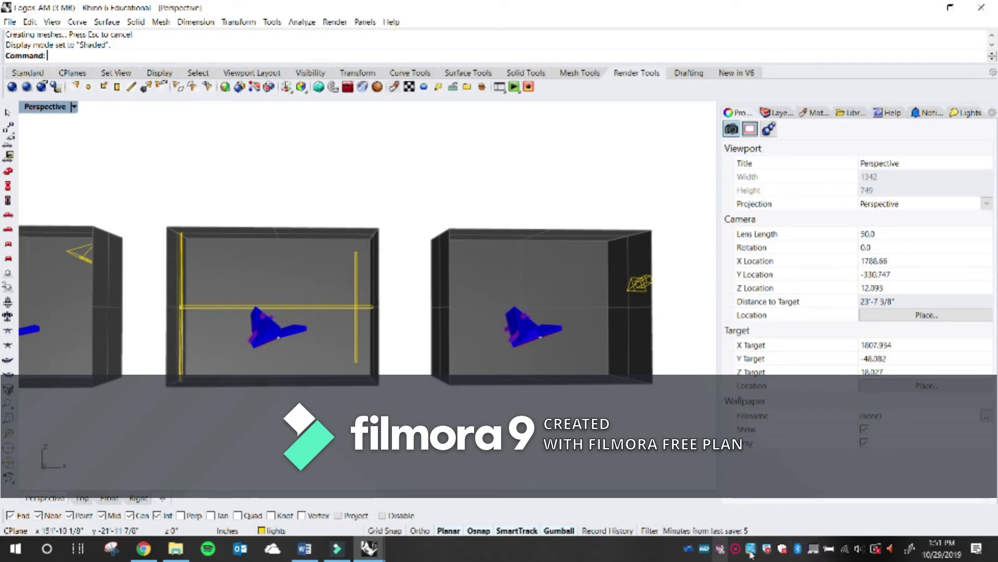
{"action": "left_click", "coordinate": [735, 549]}
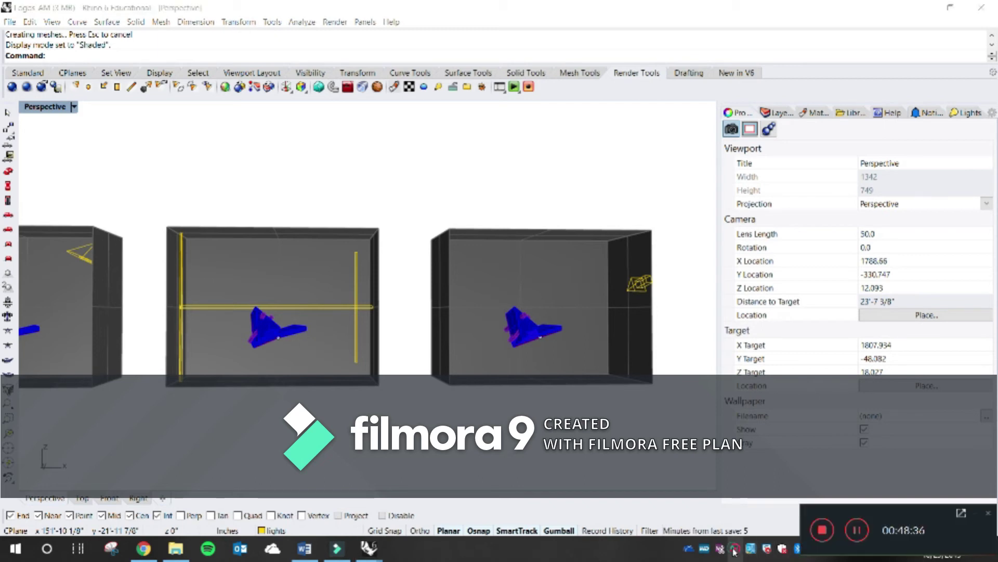
Return to the Logos Materials PM file and examine the lights in the third, fourth and fifth boxes, framing all five boxes
{"action": "left_click", "coordinate": [859, 531]}
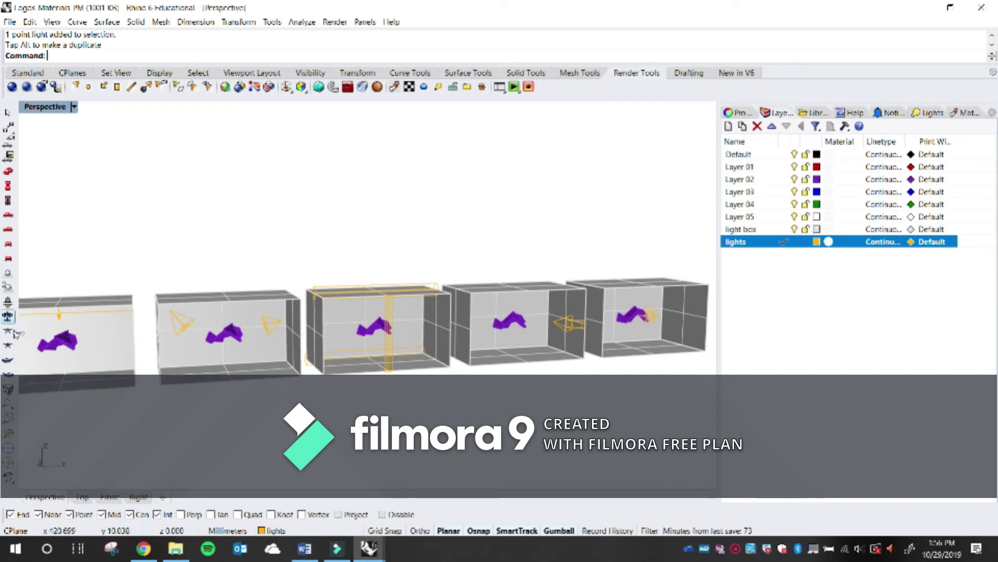
{"action": "mouse_move", "coordinate": [116, 321]}
{"action": "right_mouse_down"}
{"action": "mouse_move", "coordinate": [151, 289]}
{"action": "mouse_move", "coordinate": [113, 318]}
{"action": "right_mouse_up"}
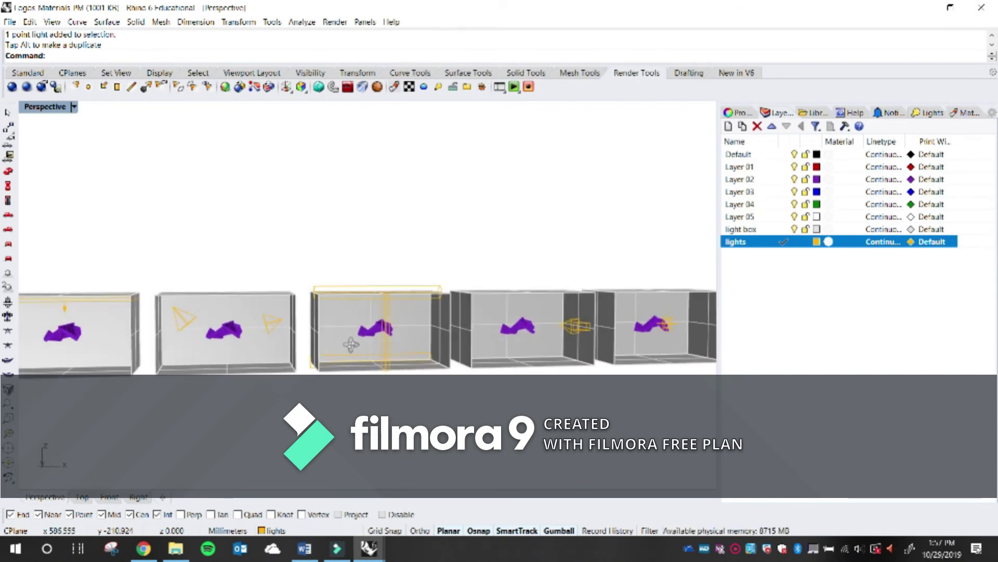
{"action": "scroll", "coordinate": [359, 343], "scroll_direction": "up", "scroll_amount": 5}
{"action": "scroll", "coordinate": [408, 353], "scroll_direction": "down", "scroll_amount": 8}
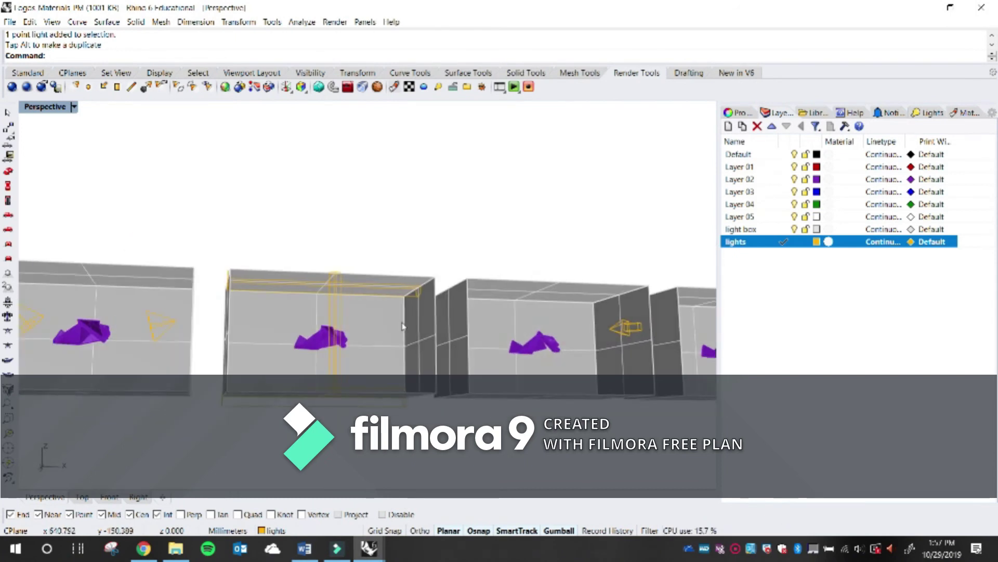
{"action": "scroll", "coordinate": [486, 338], "scroll_direction": "up", "scroll_amount": 6}
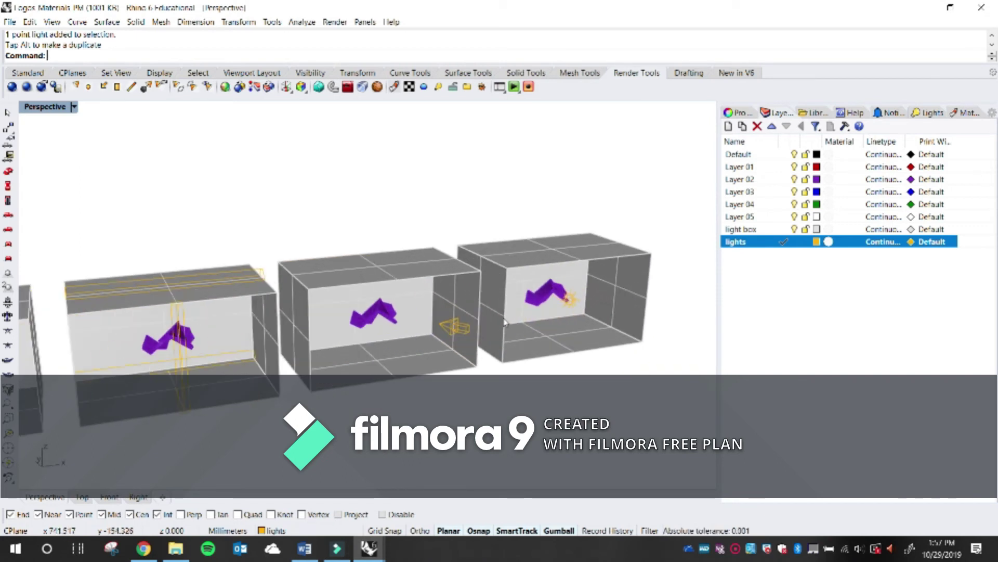
{"action": "scroll", "coordinate": [481, 323], "scroll_direction": "down", "scroll_amount": 6}
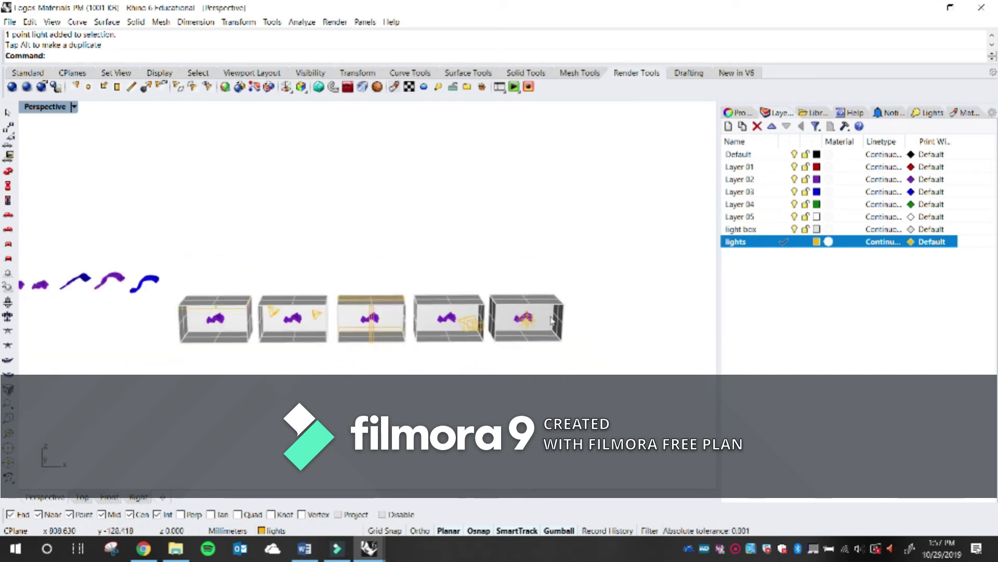
{"action": "scroll", "coordinate": [447, 333], "scroll_direction": "up", "scroll_amount": 8}
{"action": "scroll", "coordinate": [445, 335], "scroll_direction": "up", "scroll_amount": 5}
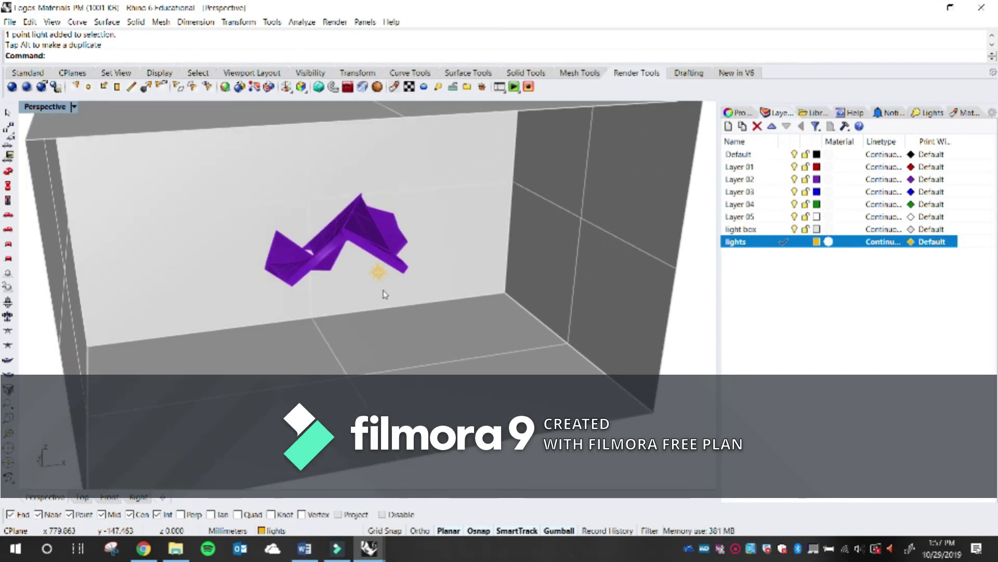
{"action": "scroll", "coordinate": [379, 270], "scroll_direction": "up", "scroll_amount": 2}
{"action": "scroll", "coordinate": [387, 279], "scroll_direction": "down", "scroll_amount": 4}
{"action": "scroll", "coordinate": [387, 280], "scroll_direction": "down", "scroll_amount": 10}
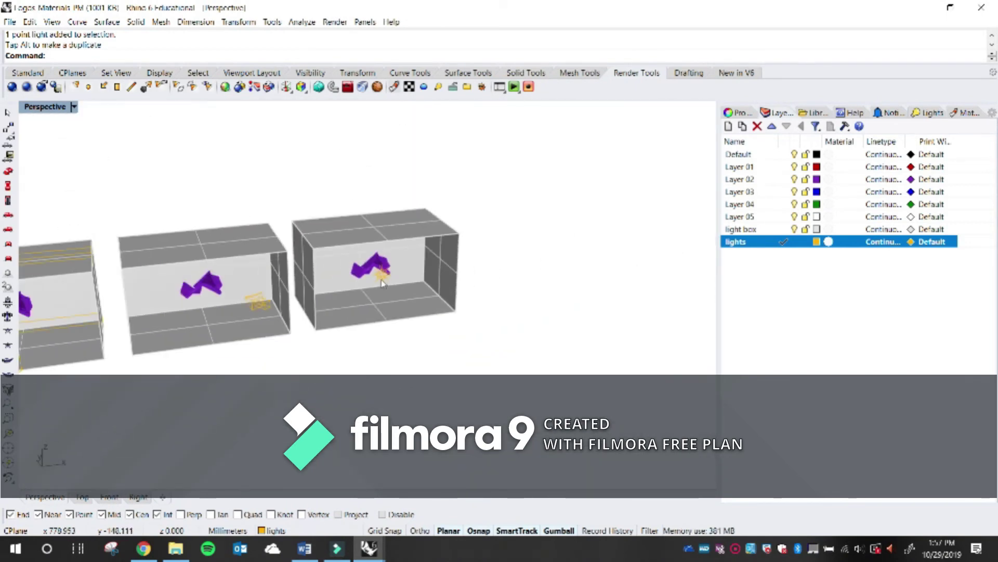
{"action": "scroll", "coordinate": [297, 317], "scroll_direction": "up", "scroll_amount": 5}
{"action": "scroll", "coordinate": [391, 284], "scroll_direction": "down", "scroll_amount": 3}
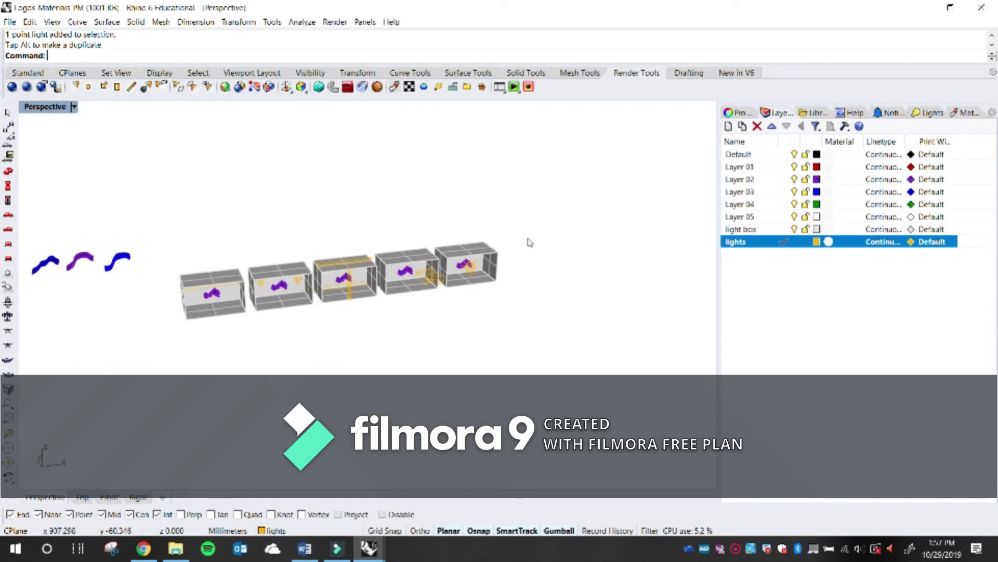
{"action": "scroll", "coordinate": [345, 291], "scroll_direction": "up", "scroll_amount": 3}
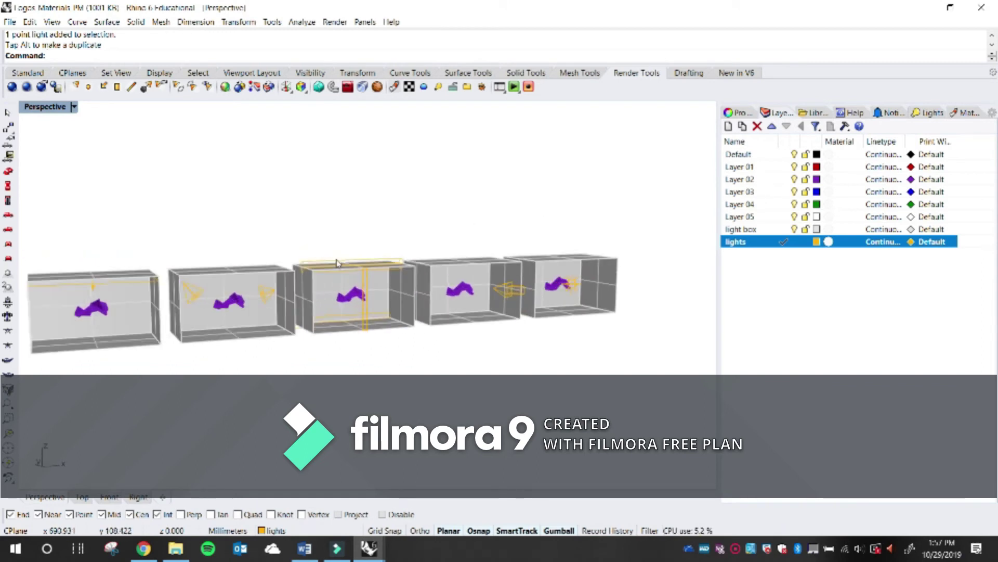
{"action": "right_click_drag", "start_coordinate": [358, 285], "coordinate": [419, 267], "text": "shift"}
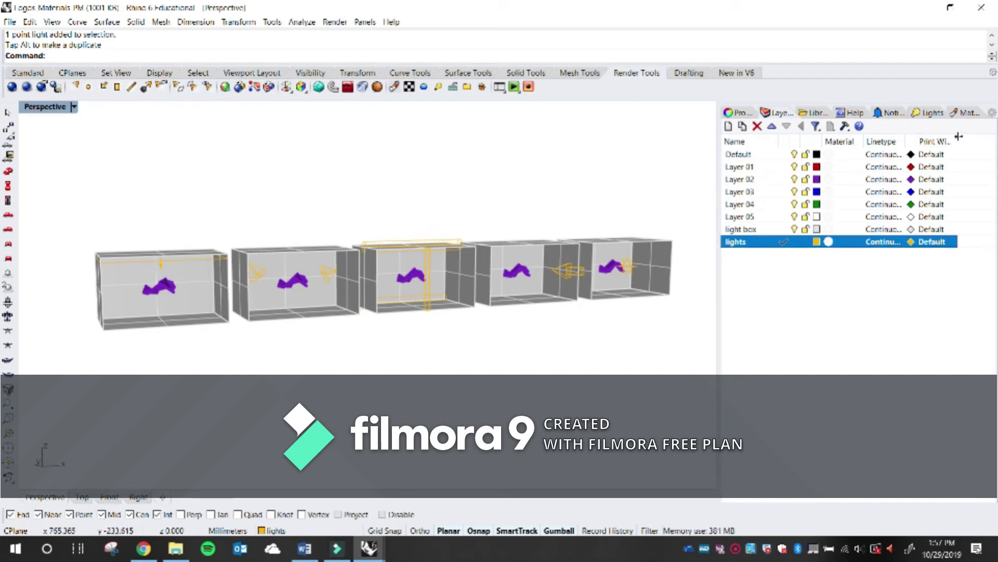
Reorder the docked panels so that Materials sits directly after Layers
{"action": "left_click", "coordinate": [741, 113]}
{"action": "left_click", "coordinate": [778, 113]}
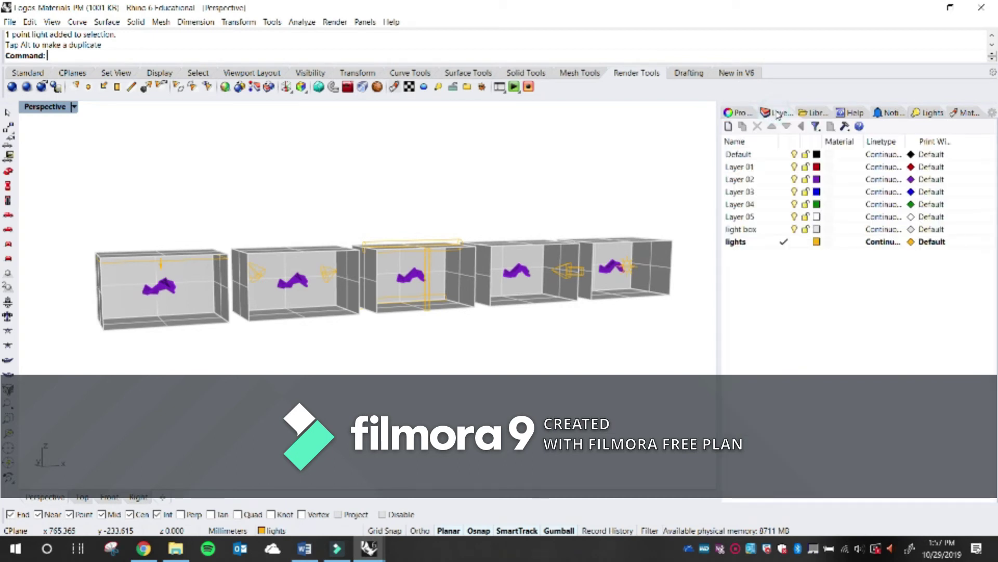
{"action": "left_click", "coordinate": [963, 112]}
{"action": "left_click_drag", "start_coordinate": [945, 112], "coordinate": [827, 120]}
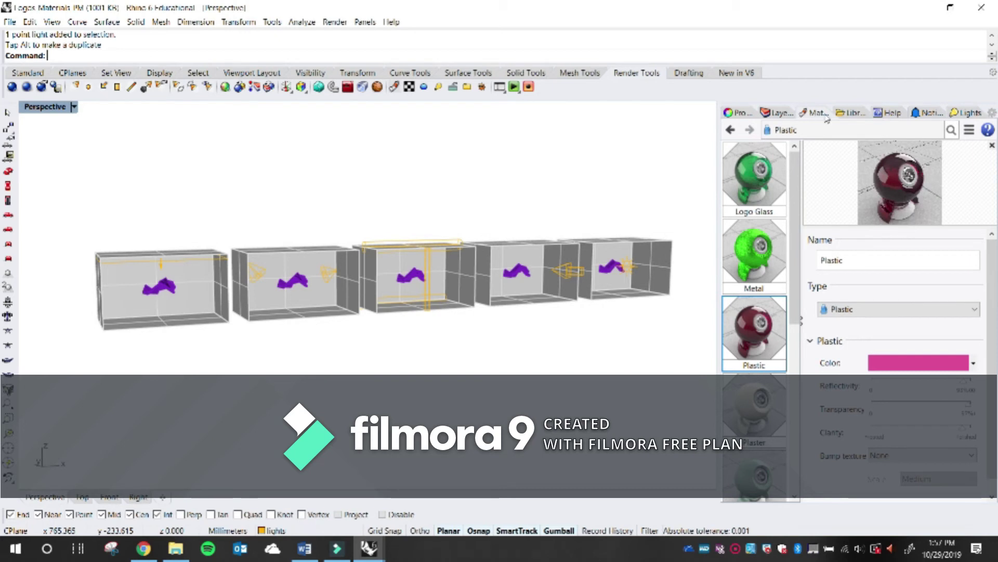
Show the Lights panel, hide it from the set of docked panels, and enable it again
{"action": "left_click", "coordinate": [965, 113]}
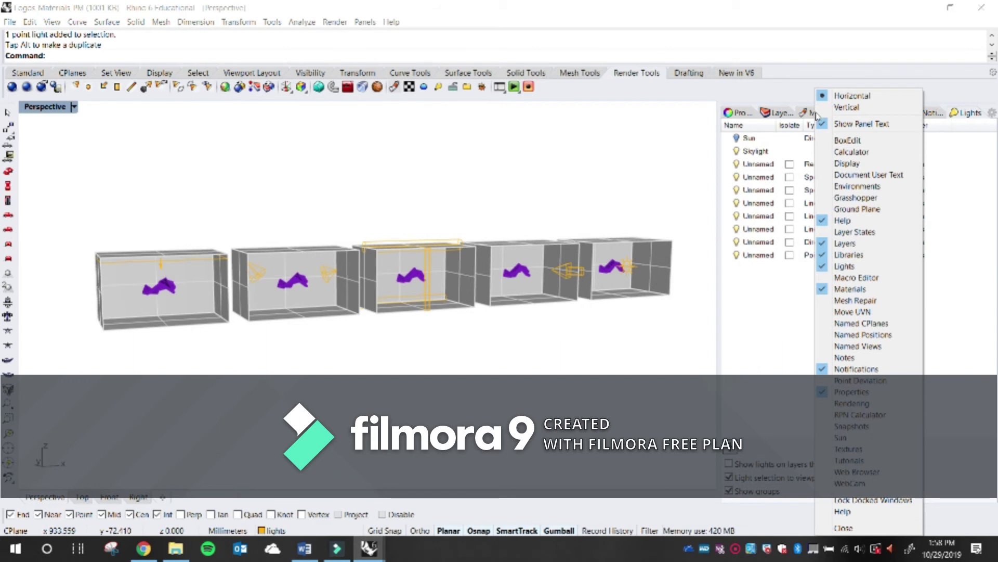
{"action": "left_click", "coordinate": [869, 271]}
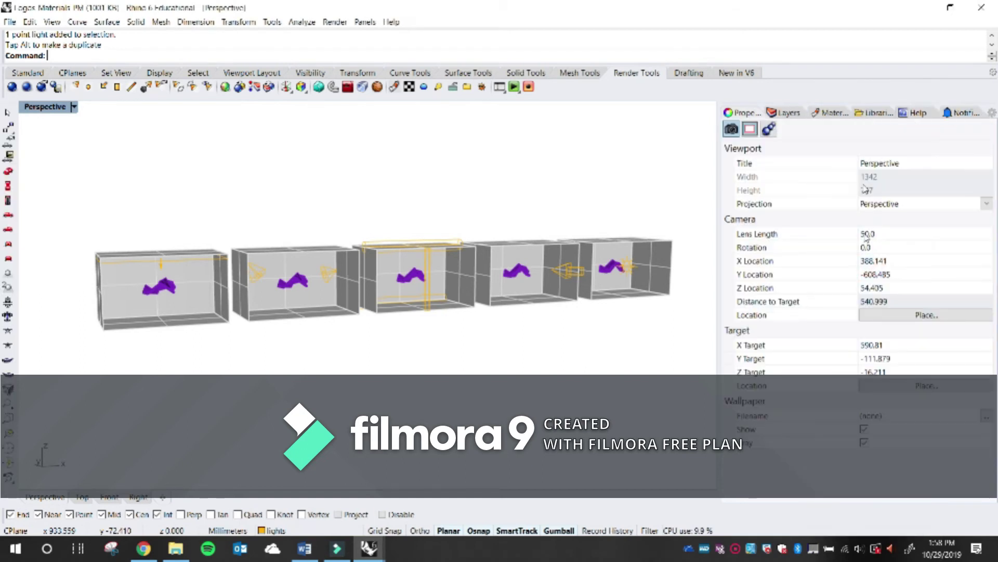
{"action": "right_click", "coordinate": [836, 117]}
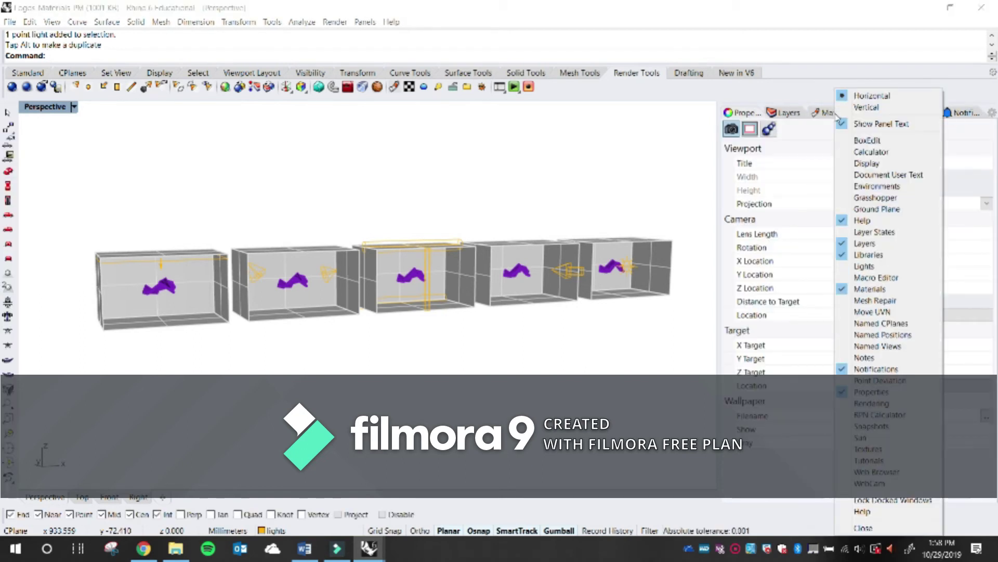
{"action": "left_click", "coordinate": [865, 265]}
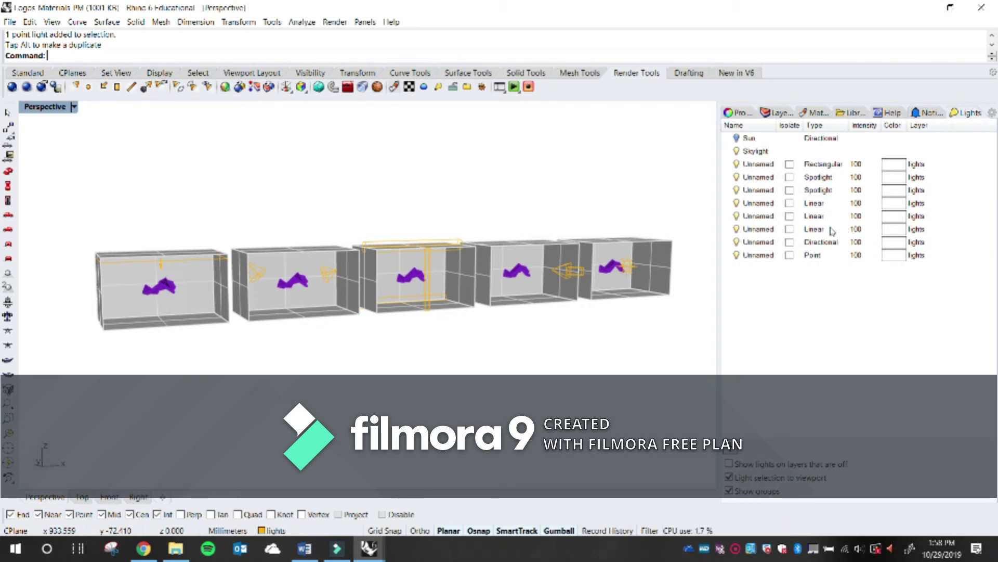
Select the listed lights one after another, from the rectangular light down to the point light, to identify each in the viewport
{"action": "left_click", "coordinate": [760, 165]}
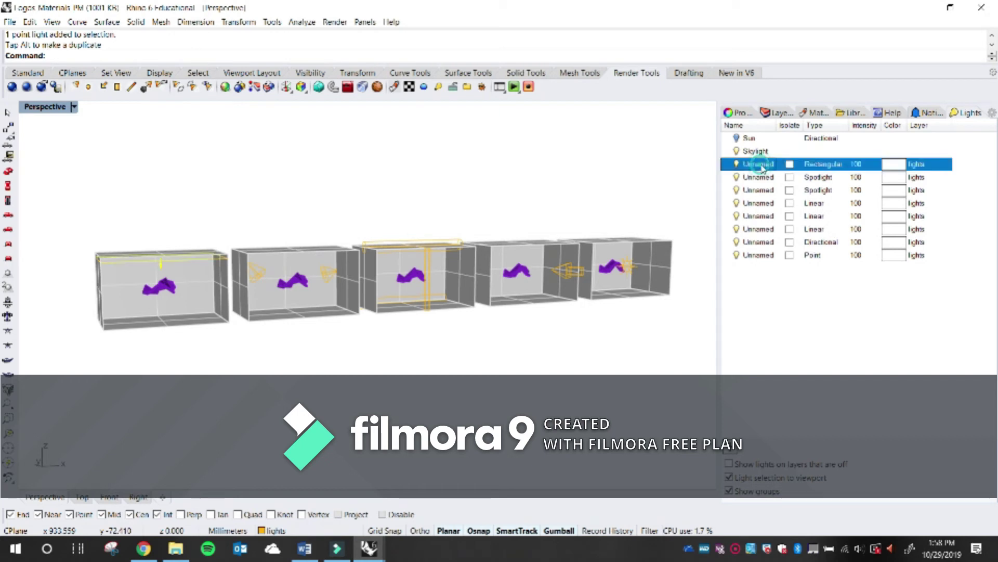
{"action": "left_click", "coordinate": [760, 181]}
{"action": "left_click", "coordinate": [760, 191]}
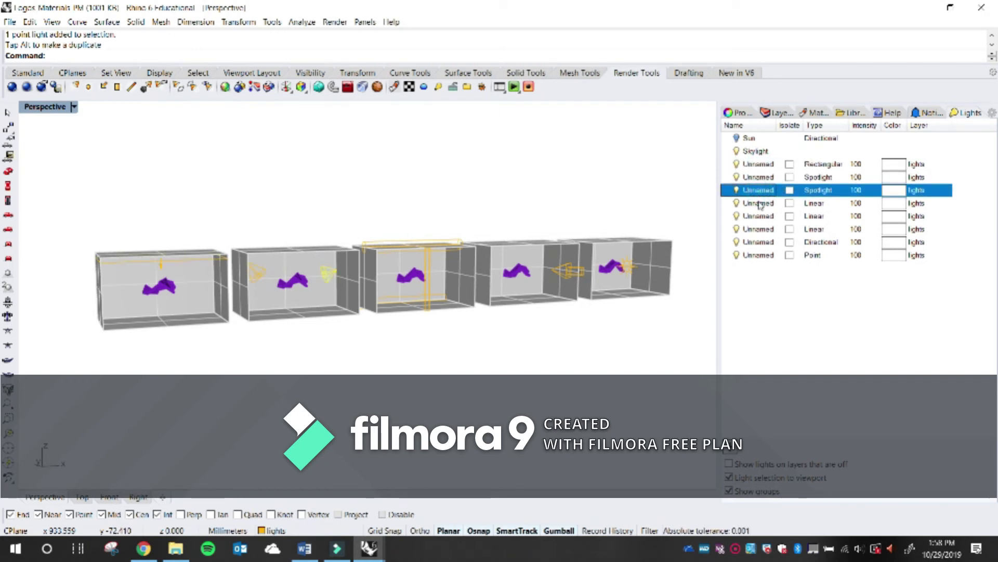
{"action": "left_click", "coordinate": [760, 204]}
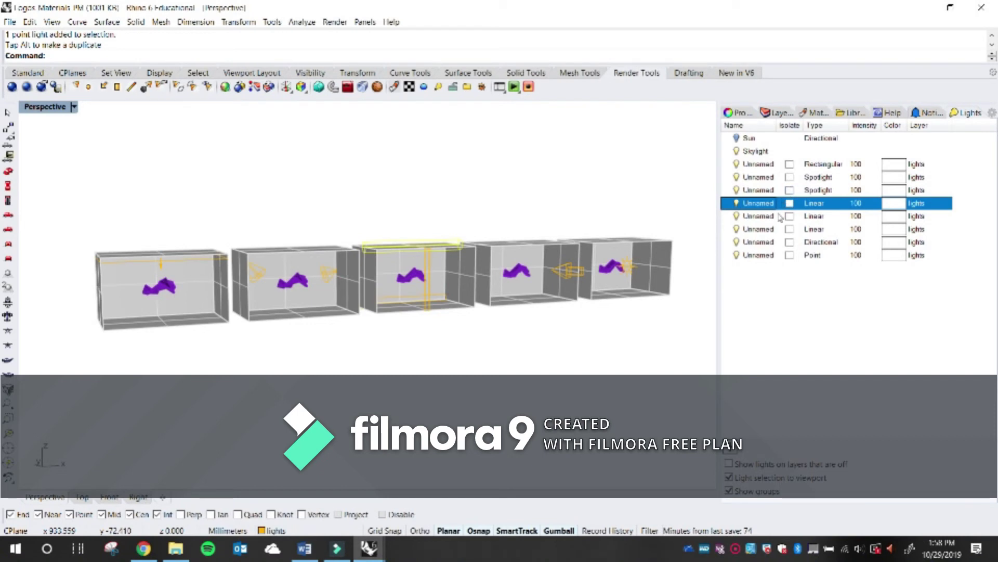
{"action": "left_click", "coordinate": [759, 217]}
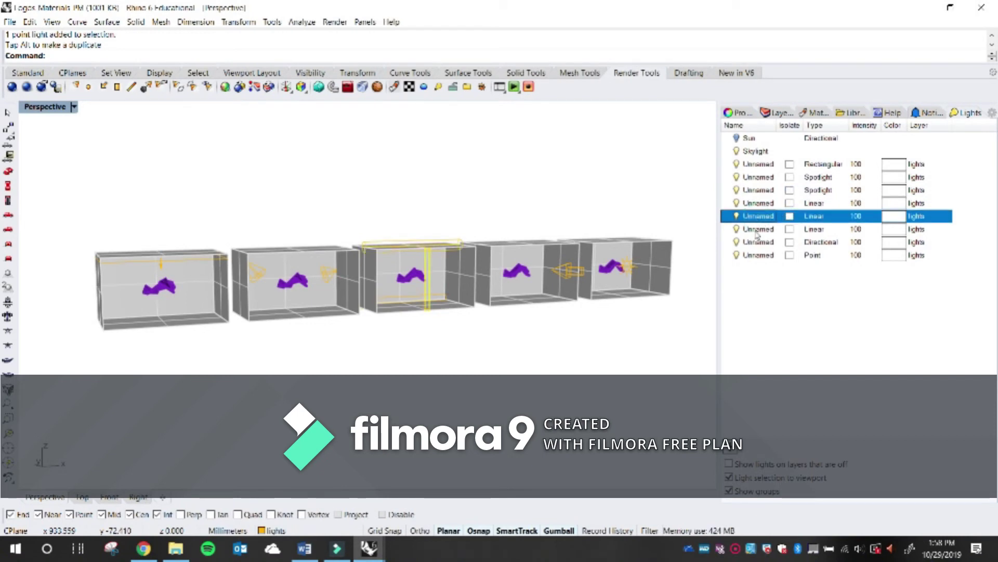
{"action": "left_click", "coordinate": [777, 164]}
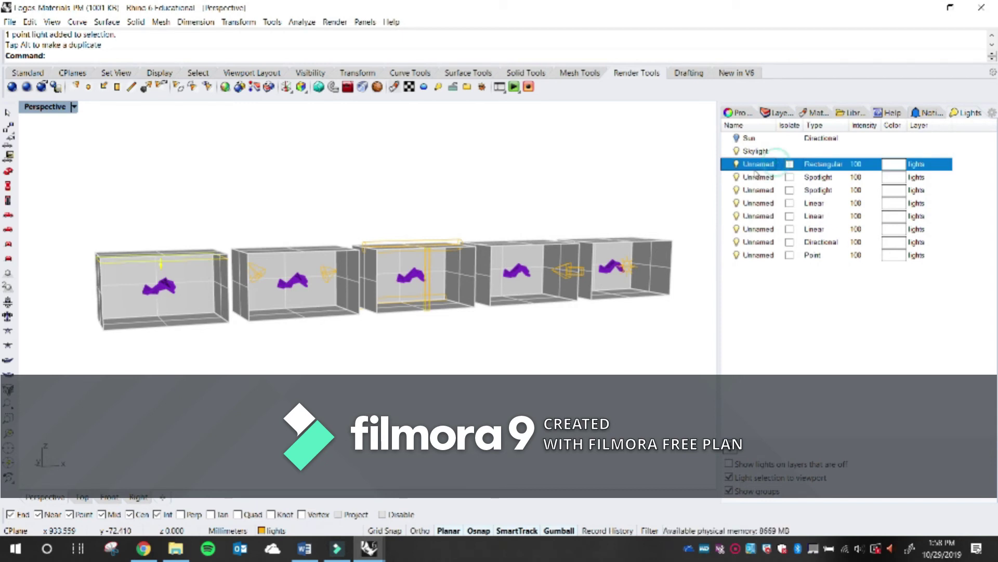
{"action": "left_click", "coordinate": [758, 177]}
{"action": "left_click", "coordinate": [758, 190]}
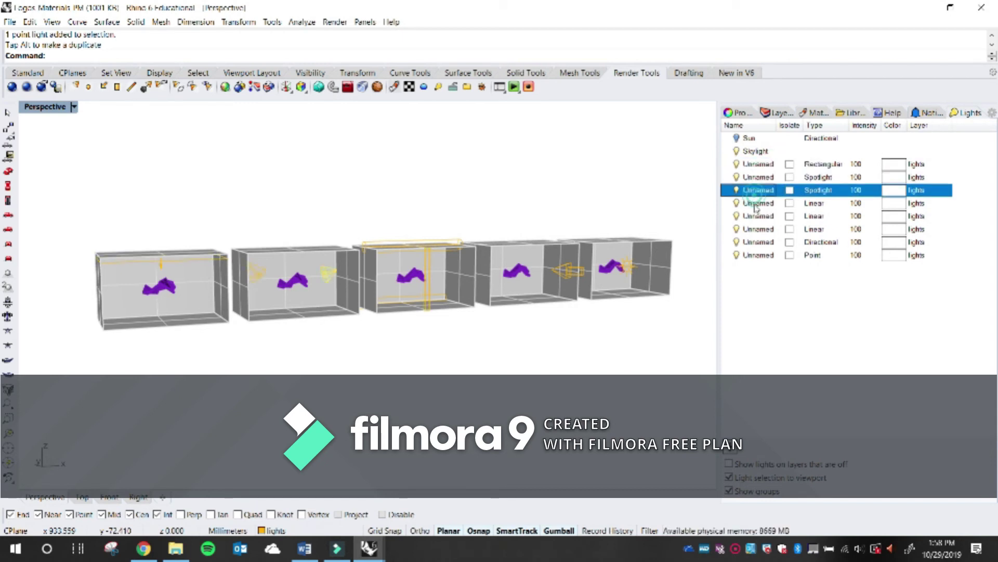
{"action": "left_click", "coordinate": [758, 204]}
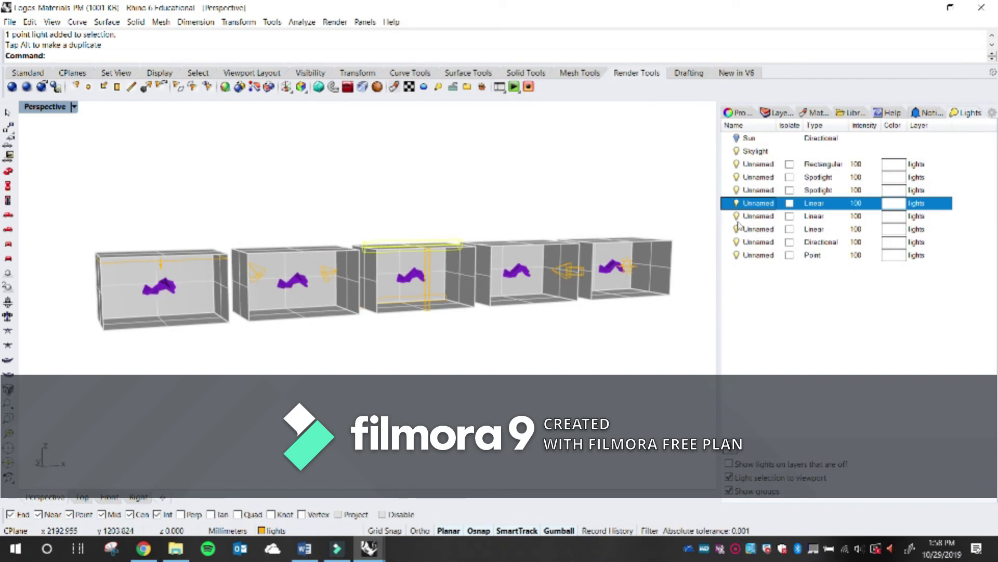
{"action": "left_click", "coordinate": [756, 217]}
{"action": "left_click", "coordinate": [758, 230]}
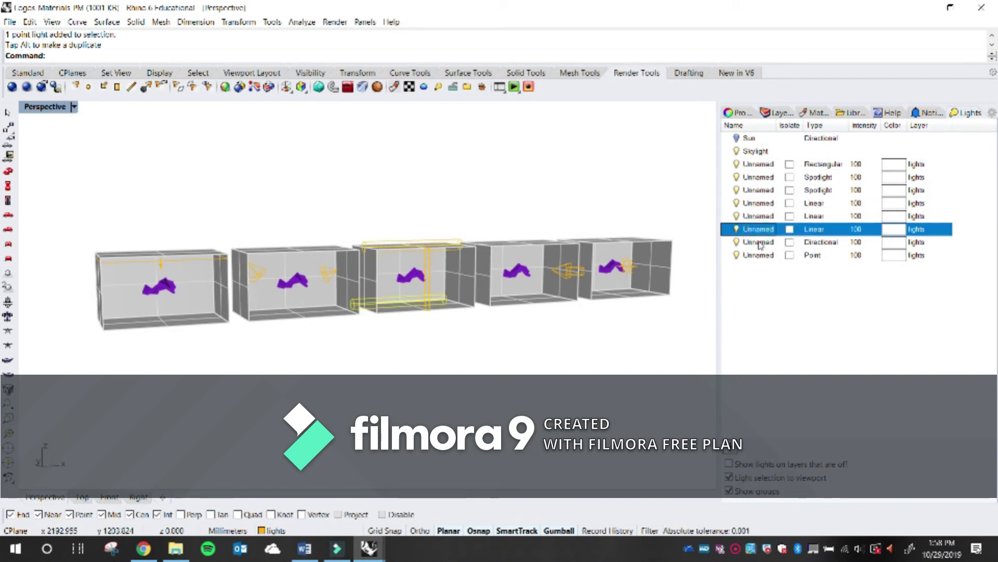
{"action": "left_click", "coordinate": [759, 242]}
{"action": "left_click", "coordinate": [761, 256]}
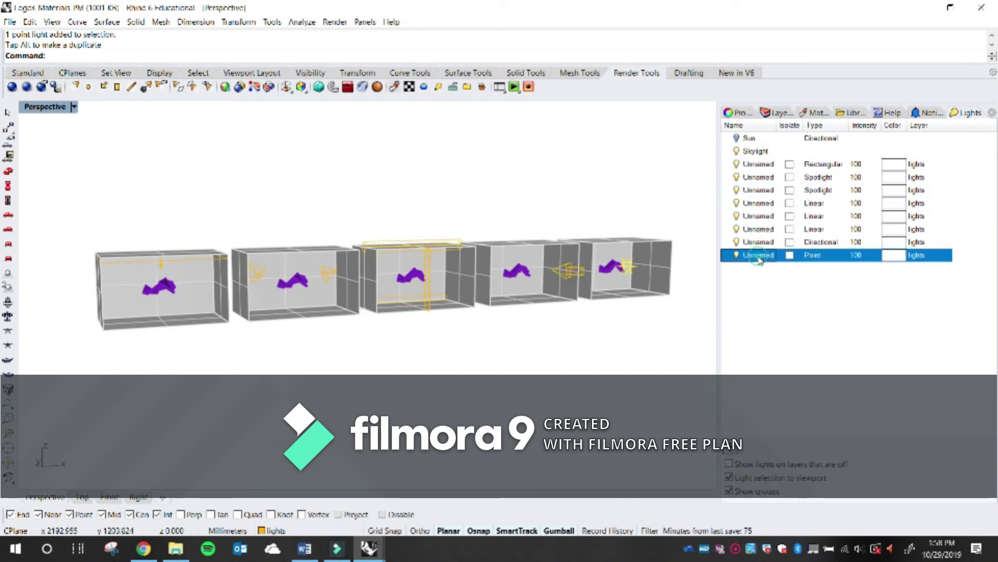
Go back through the listed lights from the directional light up to the rectangular light, and clear the selection
{"action": "left_click", "coordinate": [759, 243]}
{"action": "left_click", "coordinate": [759, 229]}
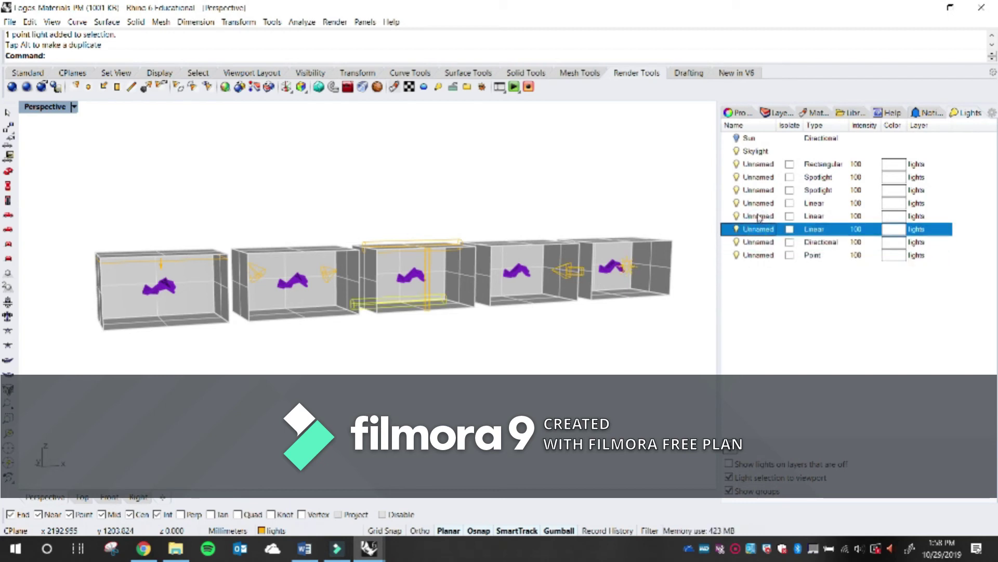
{"action": "left_click", "coordinate": [758, 217]}
{"action": "left_click", "coordinate": [759, 203]}
{"action": "left_click", "coordinate": [759, 190]}
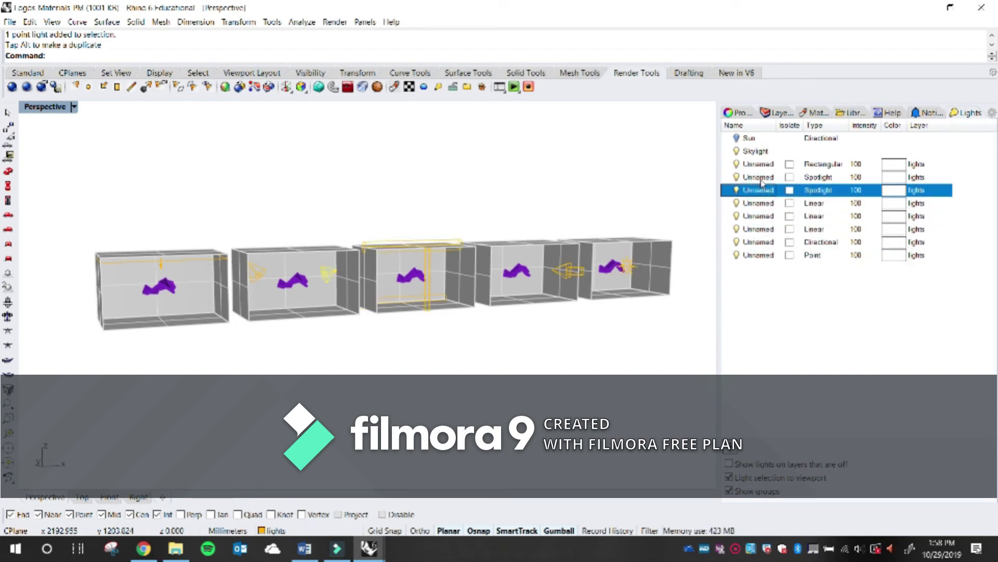
{"action": "left_click", "coordinate": [759, 178]}
{"action": "left_click", "coordinate": [759, 164]}
{"action": "left_click", "coordinate": [571, 212]}
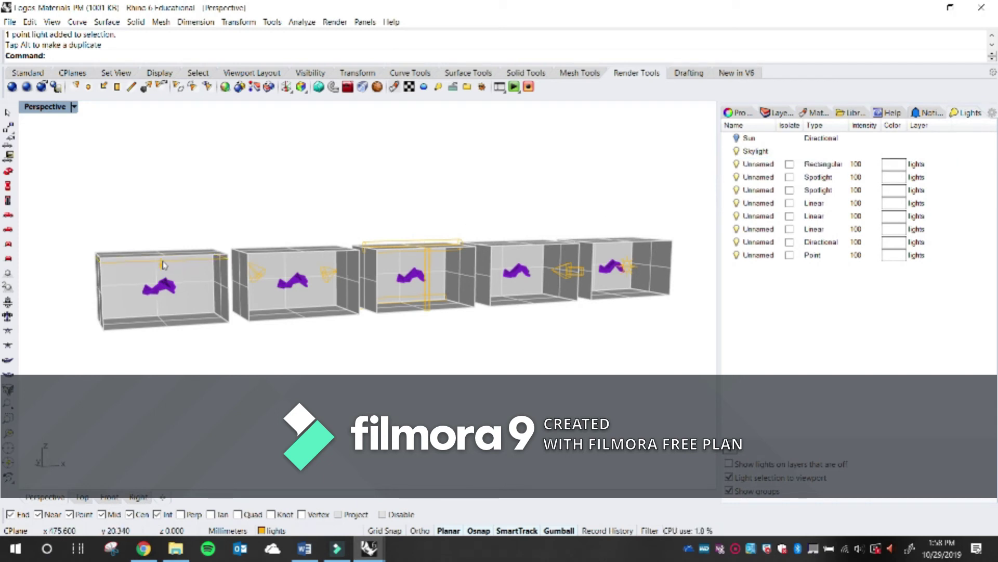
Select the first box's rectangular light and the fourth box's directional light in the model to match their list entries, and deselect
{"action": "left_click", "coordinate": [162, 266]}
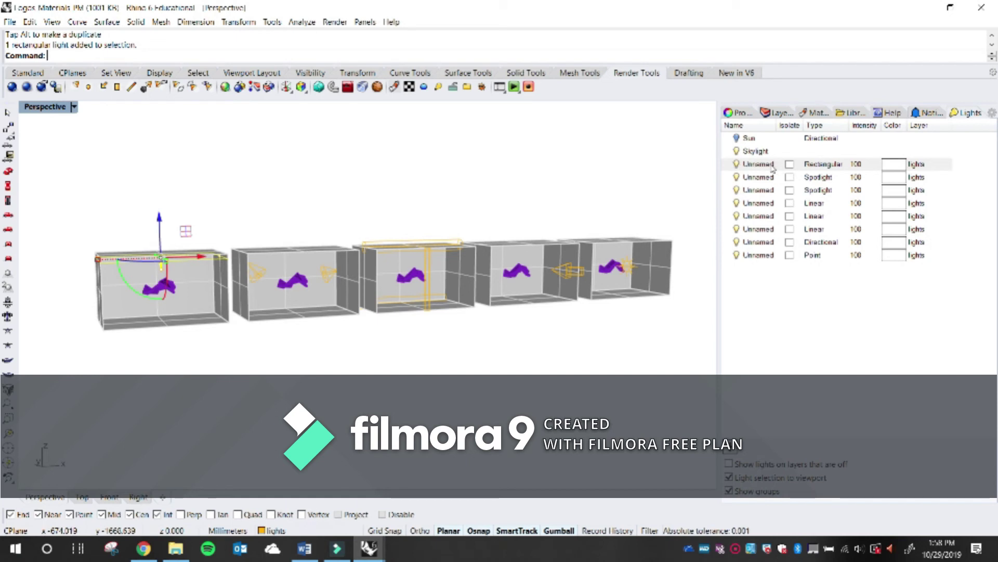
{"action": "left_click", "coordinate": [798, 242]}
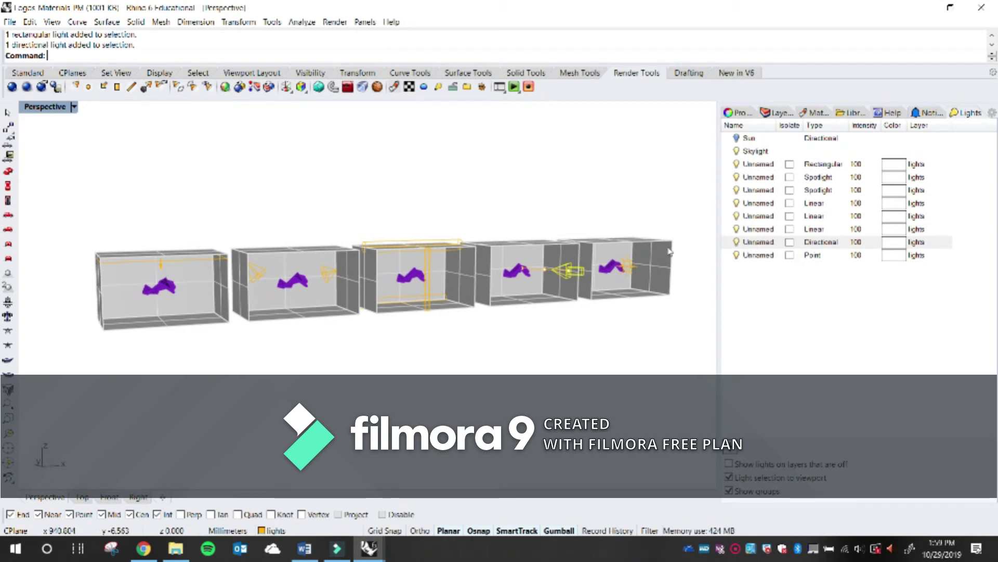
{"action": "left_click", "coordinate": [650, 179]}
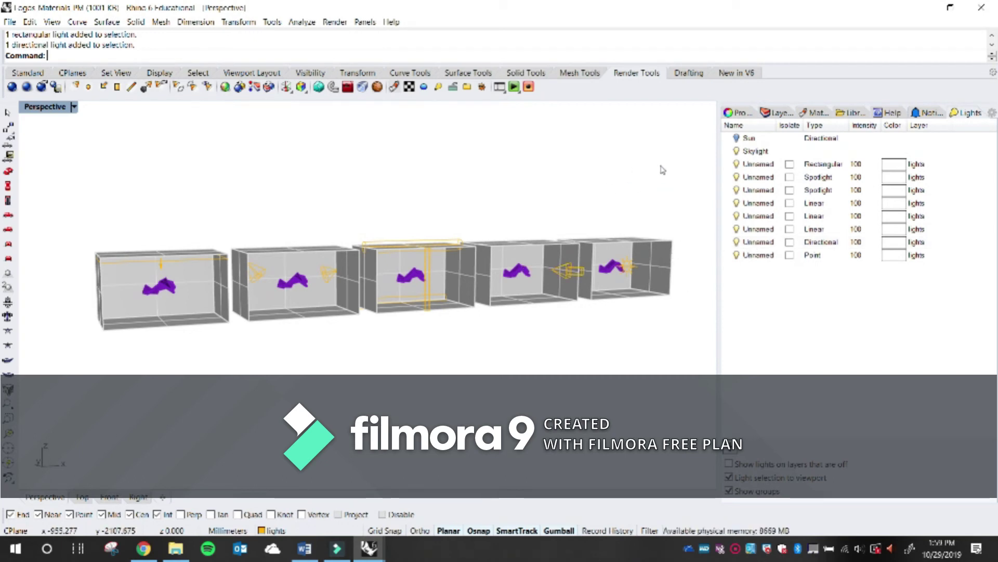
Set the perspective viewport to Rendered display mode and view the boxes from a higher angle
{"action": "left_click", "coordinate": [74, 107]}
{"action": "left_click", "coordinate": [78, 162]}
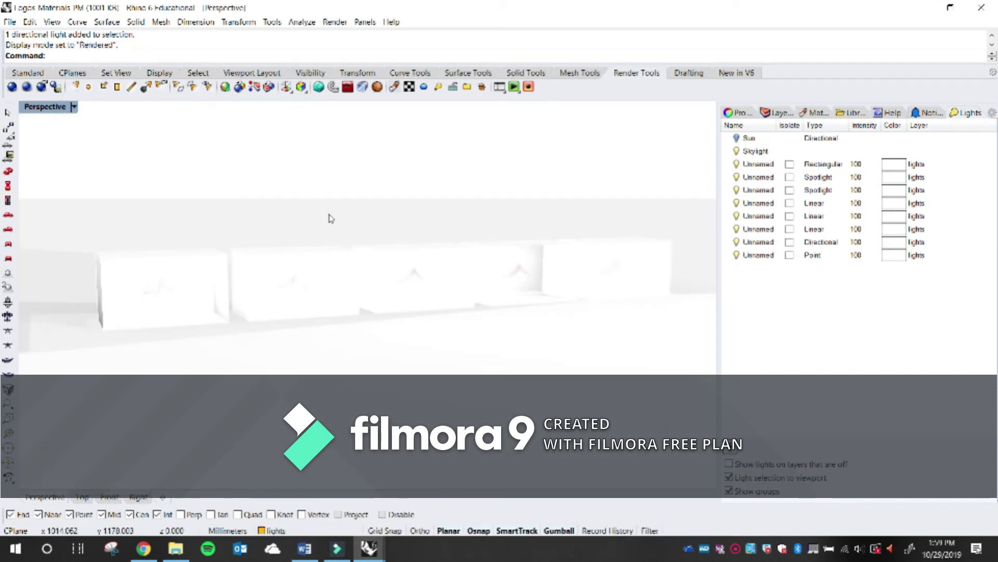
{"action": "right_click_drag", "start_coordinate": [484, 214], "coordinate": [493, 250]}
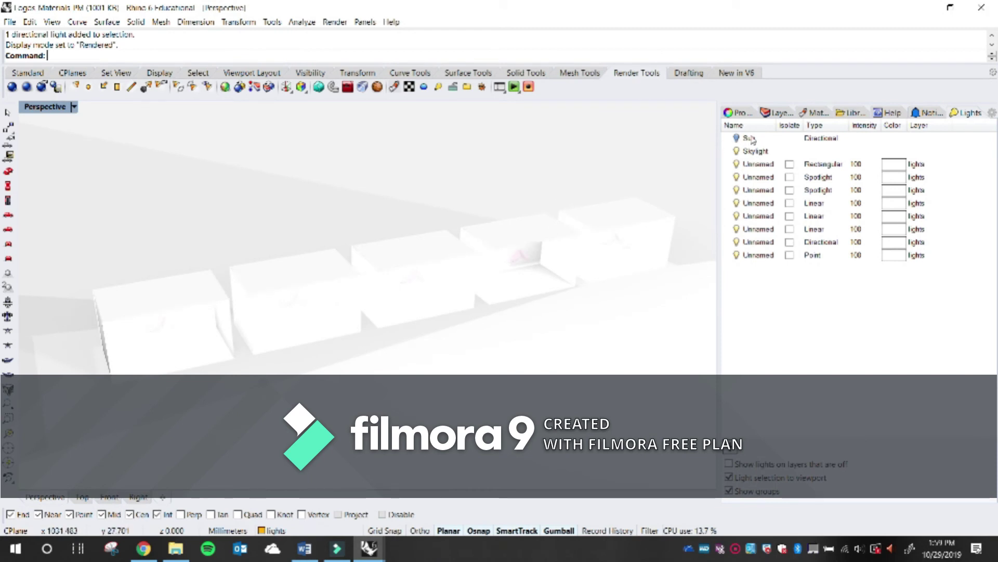
Turn off the skylight and all eight listed lights one after another, from the rectangular light down to the point light
{"action": "left_click", "coordinate": [736, 151]}
{"action": "mouse_move", "coordinate": [556, 265]}
{"action": "right_mouse_down"}
{"action": "mouse_move", "coordinate": [550, 232]}
{"action": "mouse_move", "coordinate": [554, 247]}
{"action": "right_mouse_up"}
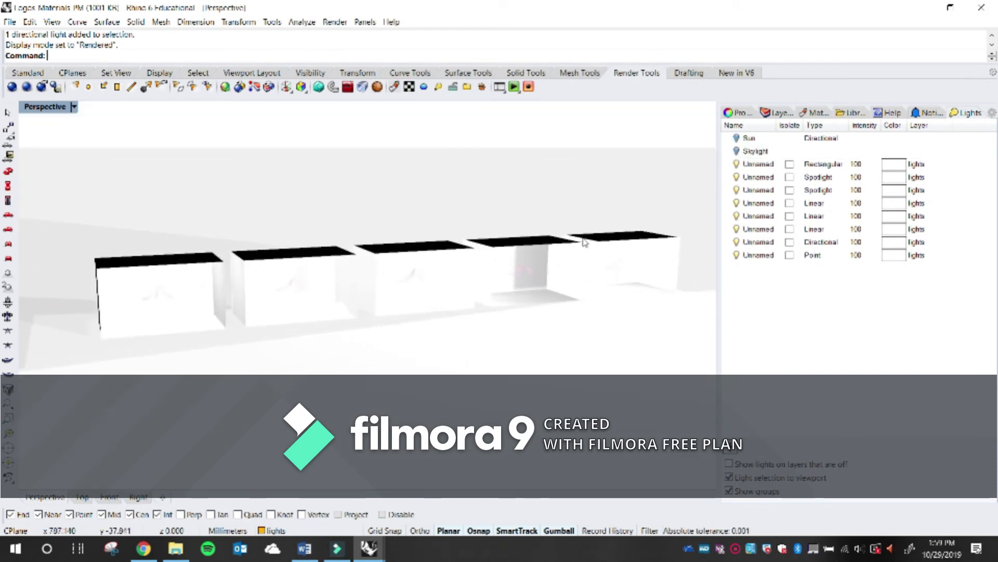
{"action": "left_click", "coordinate": [737, 164]}
{"action": "left_click", "coordinate": [736, 178]}
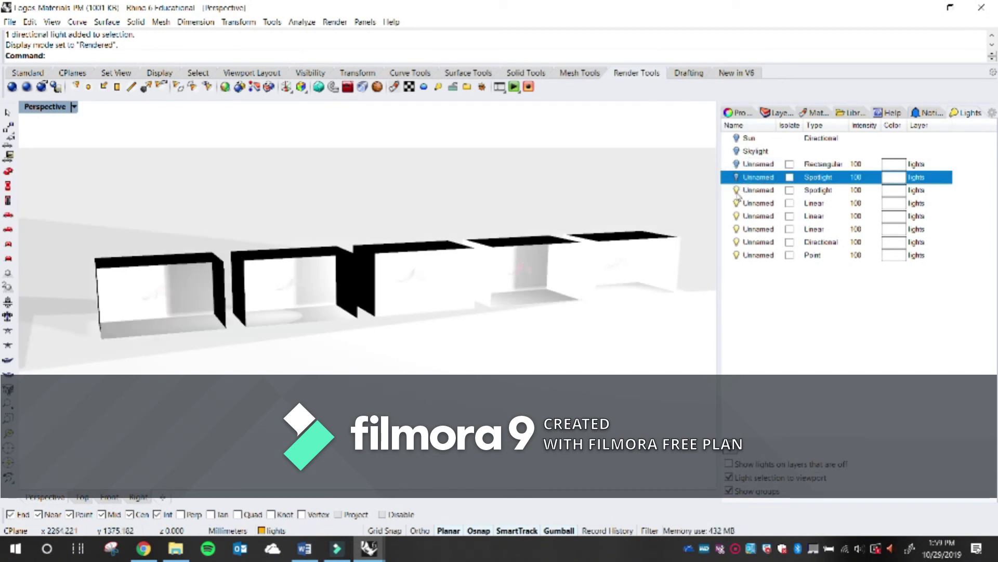
{"action": "left_click", "coordinate": [737, 190]}
{"action": "left_click", "coordinate": [736, 203]}
{"action": "left_click", "coordinate": [736, 215]}
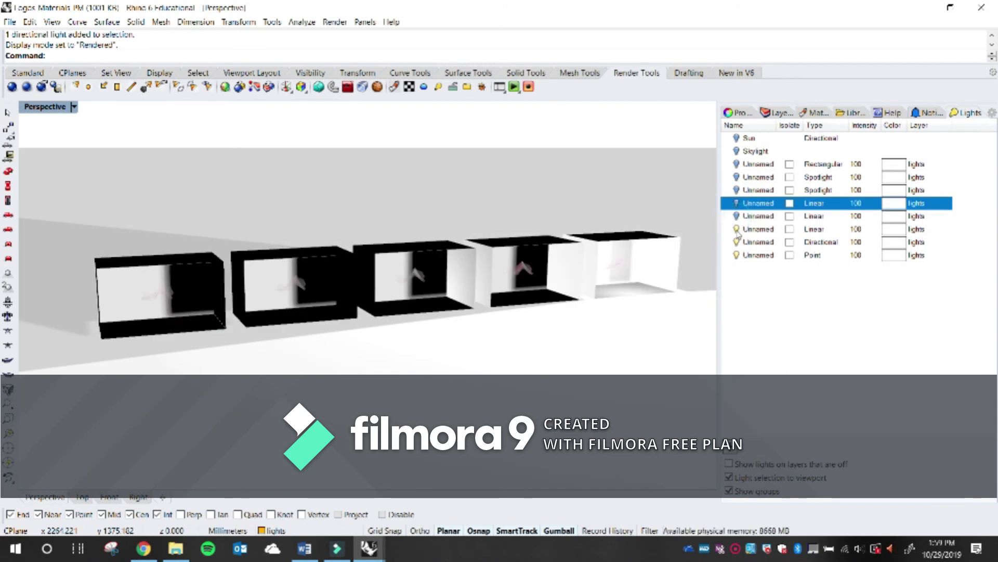
{"action": "left_click", "coordinate": [736, 229]}
{"action": "left_click", "coordinate": [736, 242]}
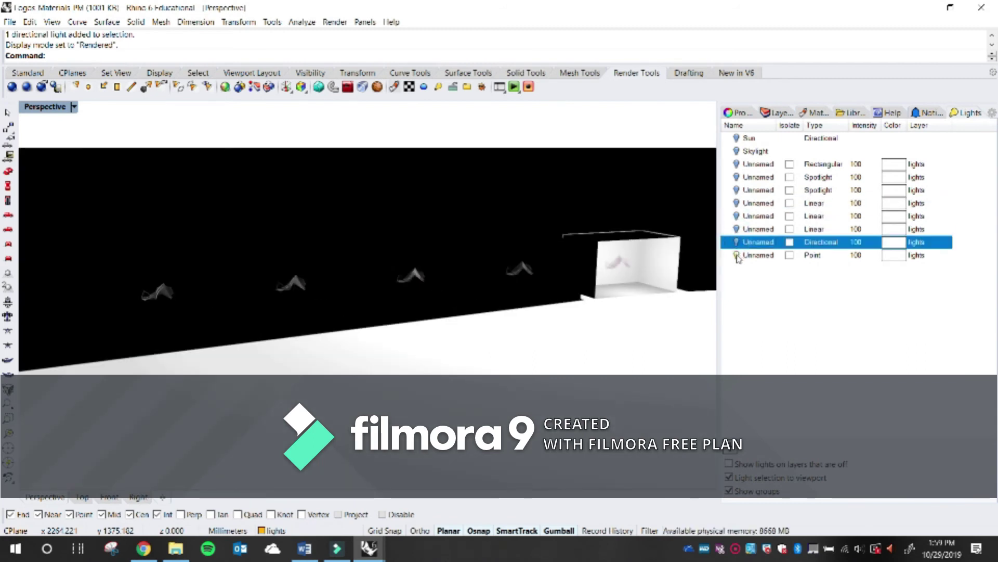
{"action": "left_click", "coordinate": [736, 255]}
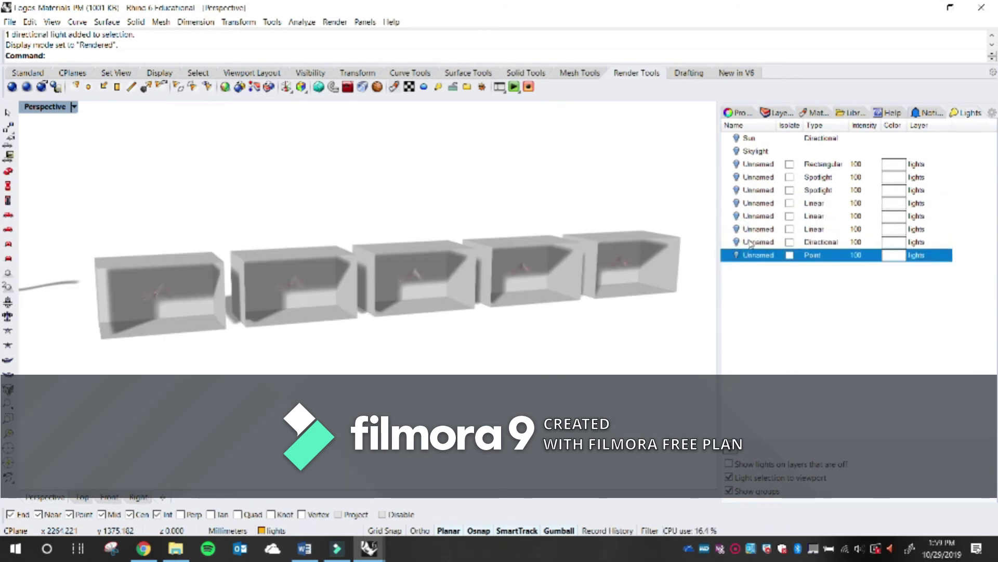
Toggle the rectangular light on and off several times to compare its effect on the boxes, leaving it on
{"action": "left_click", "coordinate": [738, 165]}
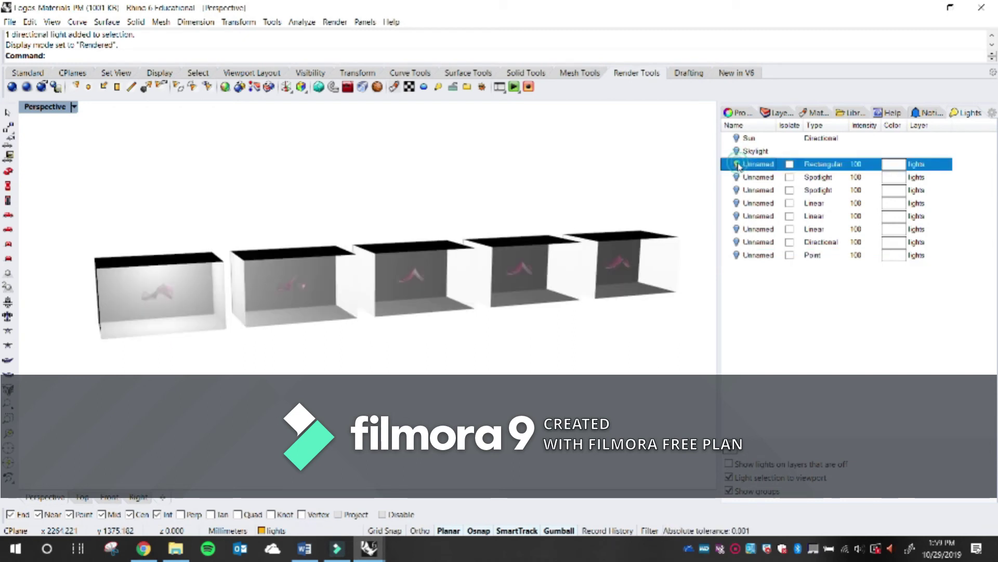
{"action": "left_click", "coordinate": [737, 165]}
{"action": "left_click", "coordinate": [738, 165]}
{"action": "left_click", "coordinate": [737, 164]}
{"action": "left_click", "coordinate": [738, 165]}
{"action": "left_click", "coordinate": [737, 164]}
{"action": "left_click", "coordinate": [737, 165]}
Turn on both spotlights, the three linear lights, the directional light and the point light, one after another
{"action": "left_click", "coordinate": [733, 178]}
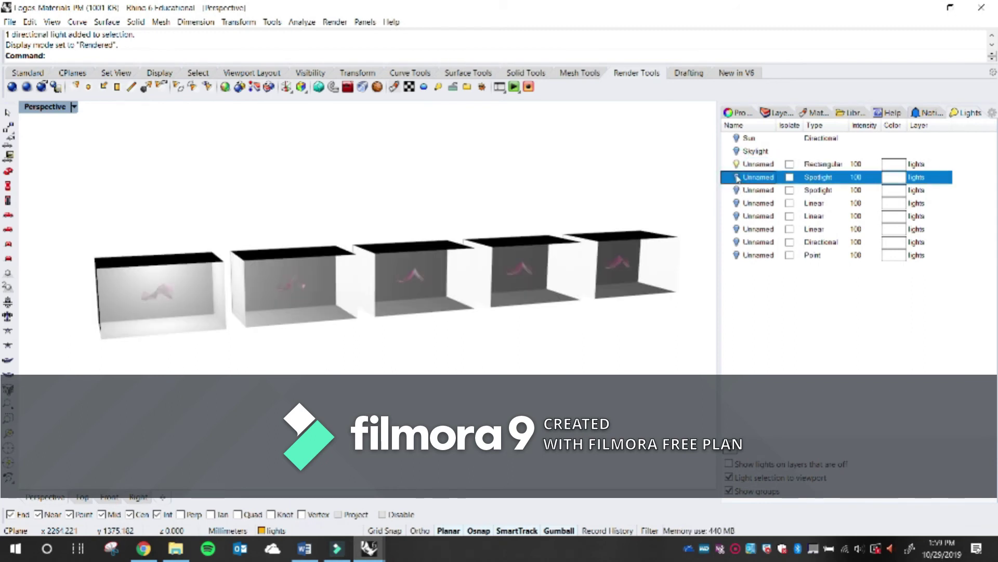
{"action": "left_click", "coordinate": [737, 178]}
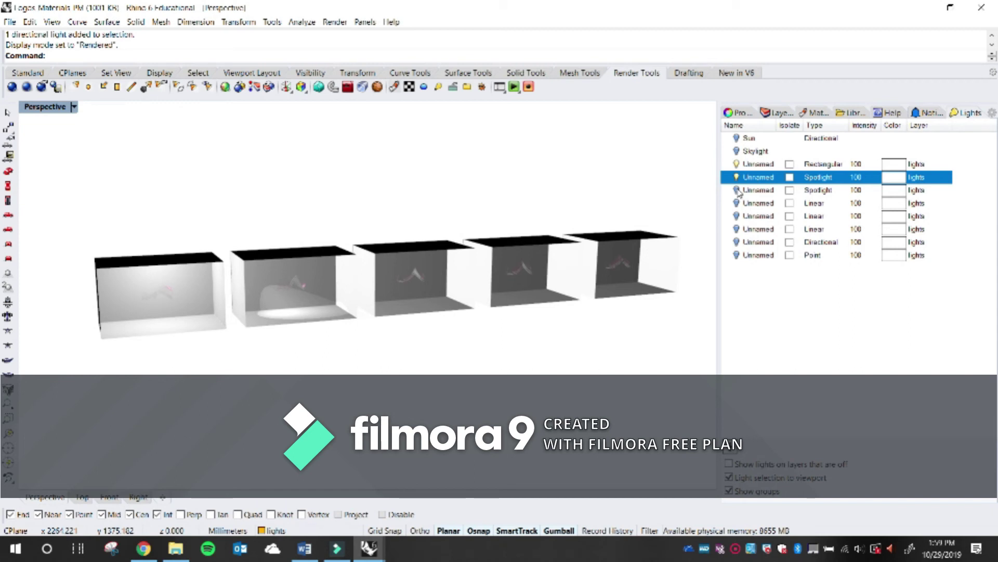
{"action": "left_click", "coordinate": [737, 191]}
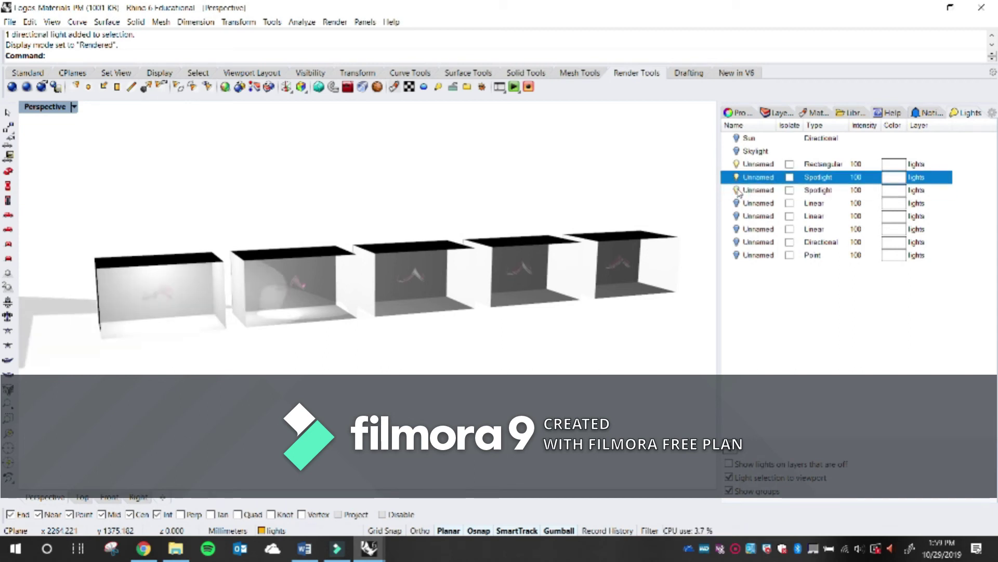
{"action": "left_click", "coordinate": [736, 204]}
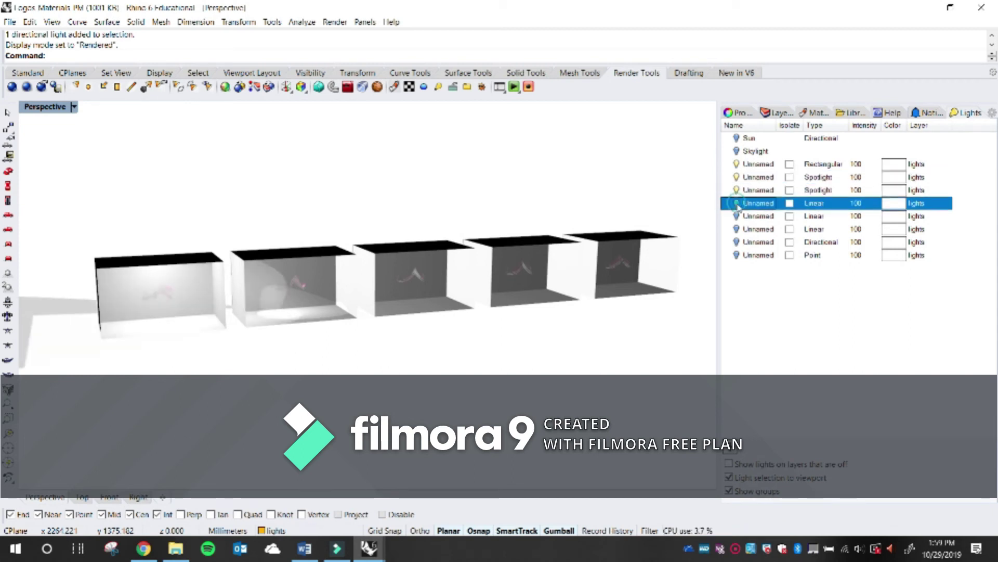
{"action": "left_click", "coordinate": [736, 217]}
{"action": "left_click", "coordinate": [737, 229]}
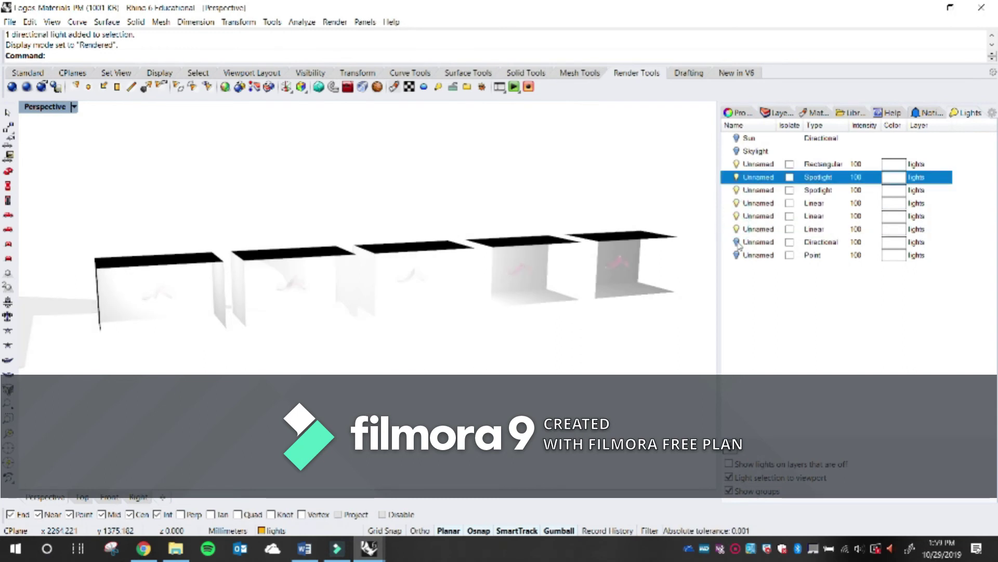
{"action": "left_click", "coordinate": [736, 242]}
{"action": "left_click", "coordinate": [737, 256]}
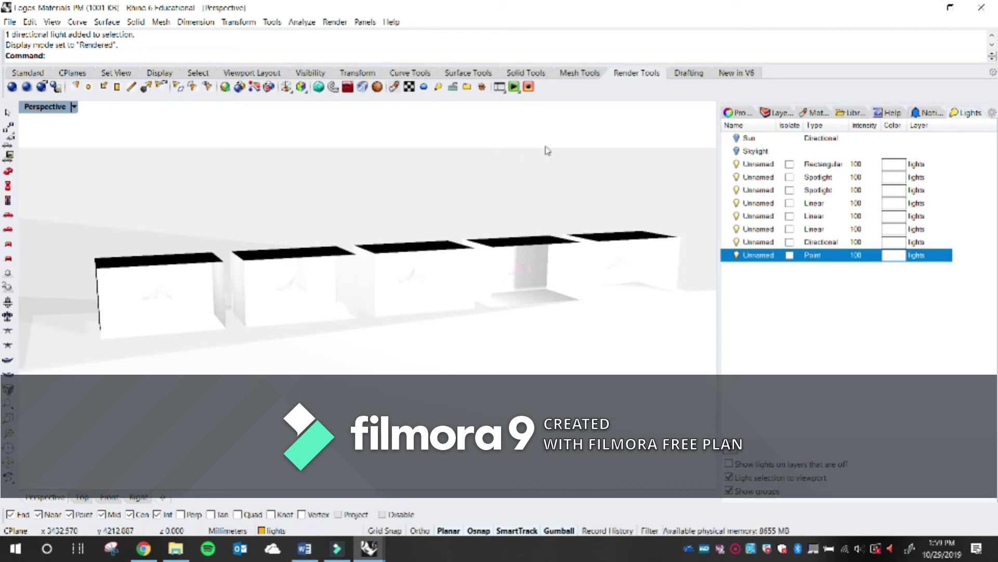
{"action": "left_click", "coordinate": [859, 165]}
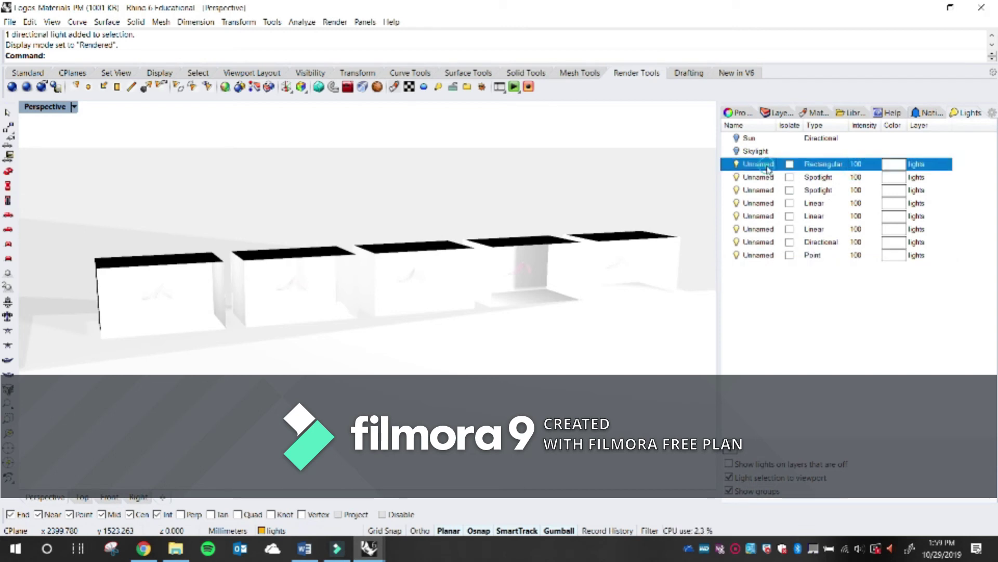
{"action": "double_click", "coordinate": [760, 166]}
{"action": "left_click", "coordinate": [945, 127]}
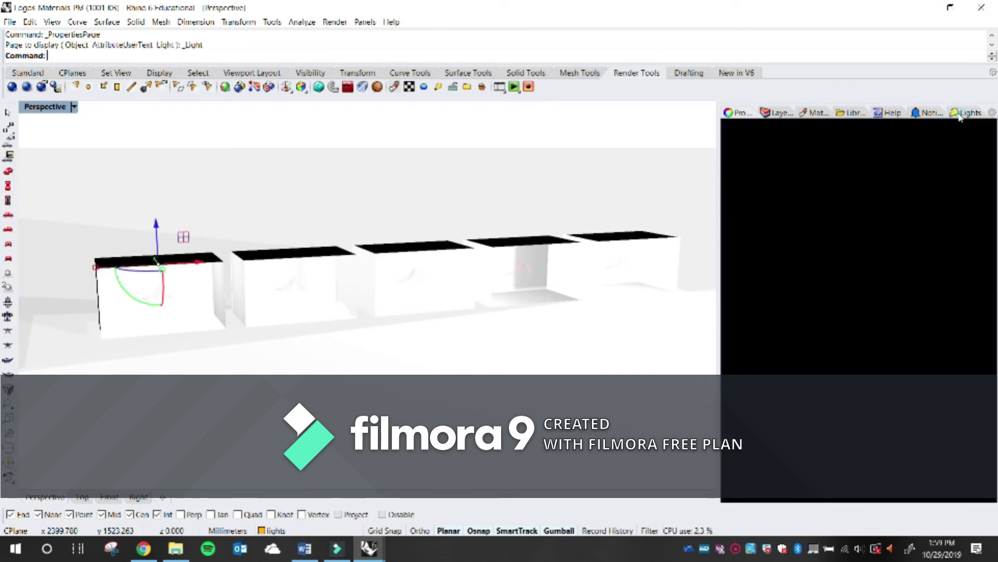
{"action": "left_click", "coordinate": [759, 178]}
{"action": "left_click", "coordinate": [760, 164]}
{"action": "double_click", "coordinate": [761, 165]}
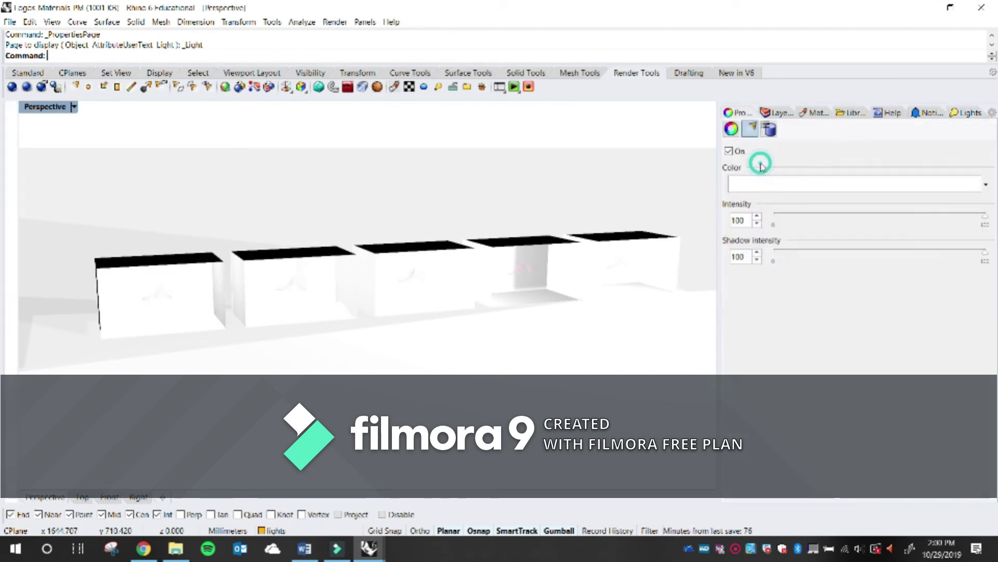
{"action": "key", "text": "Escape"}
{"action": "left_click", "coordinate": [962, 113]}
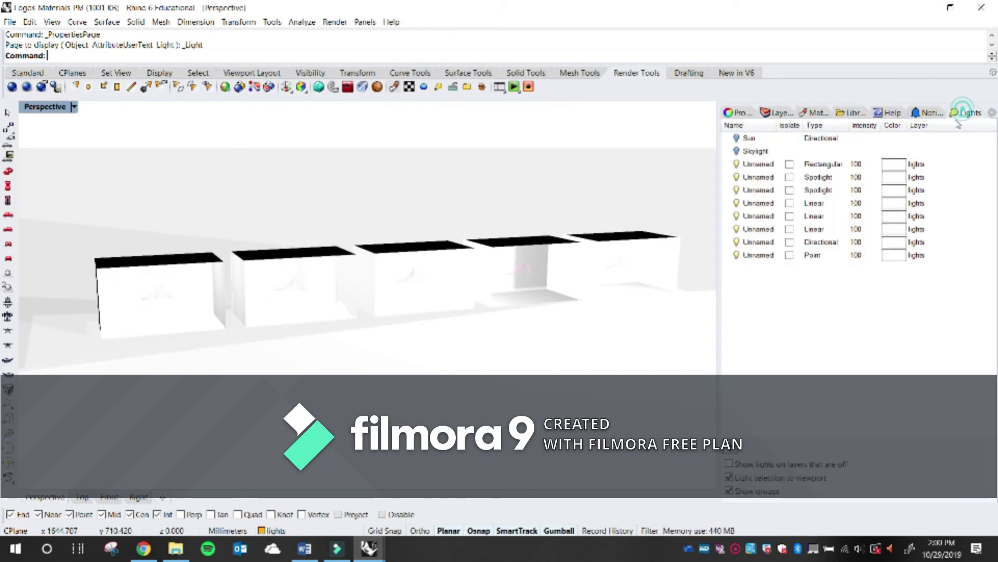
Open the rectangular light's properties and set its color to pinkish red, RGB 255, 0, 73
{"action": "double_click", "coordinate": [777, 166]}
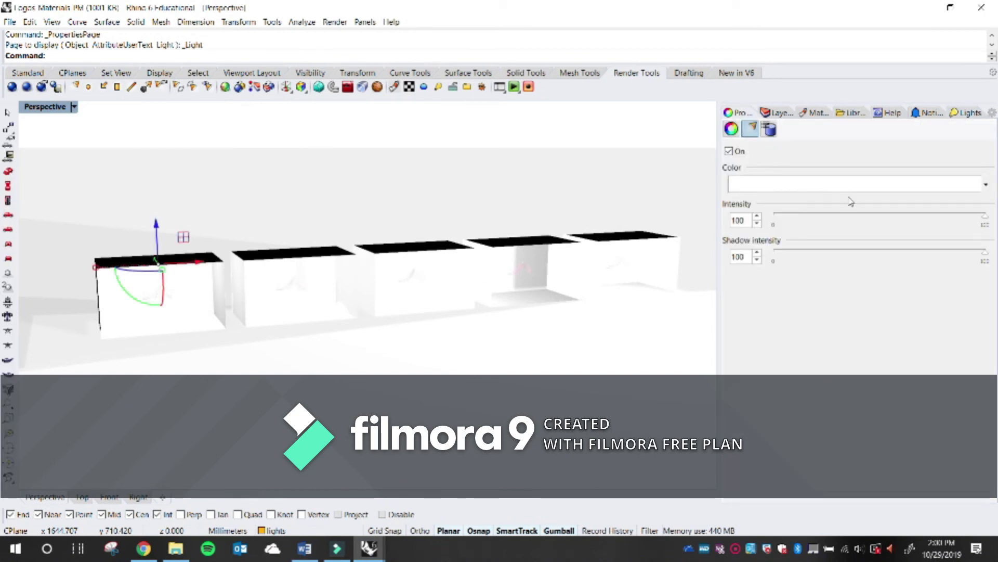
{"action": "left_click", "coordinate": [777, 189]}
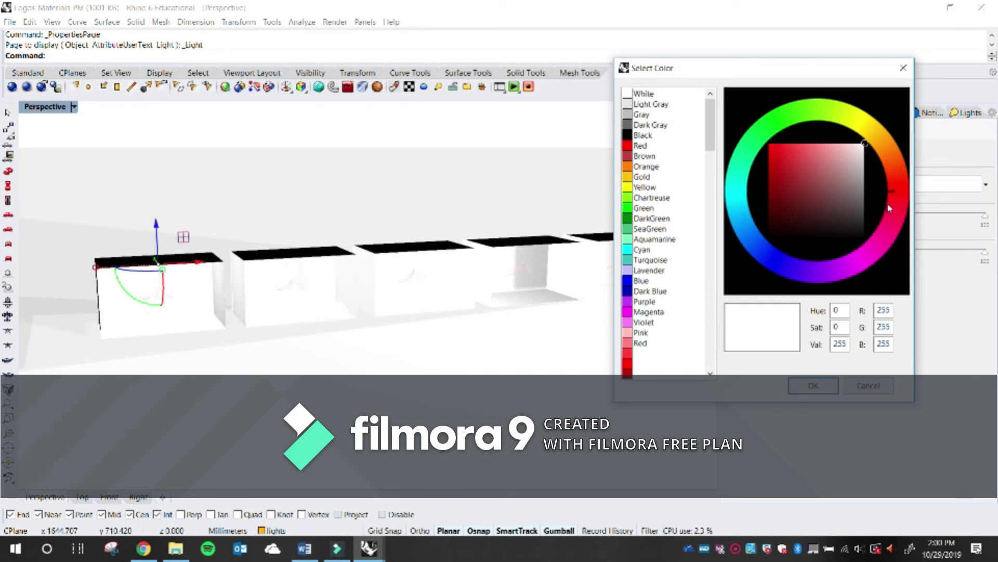
{"action": "left_click", "coordinate": [895, 219]}
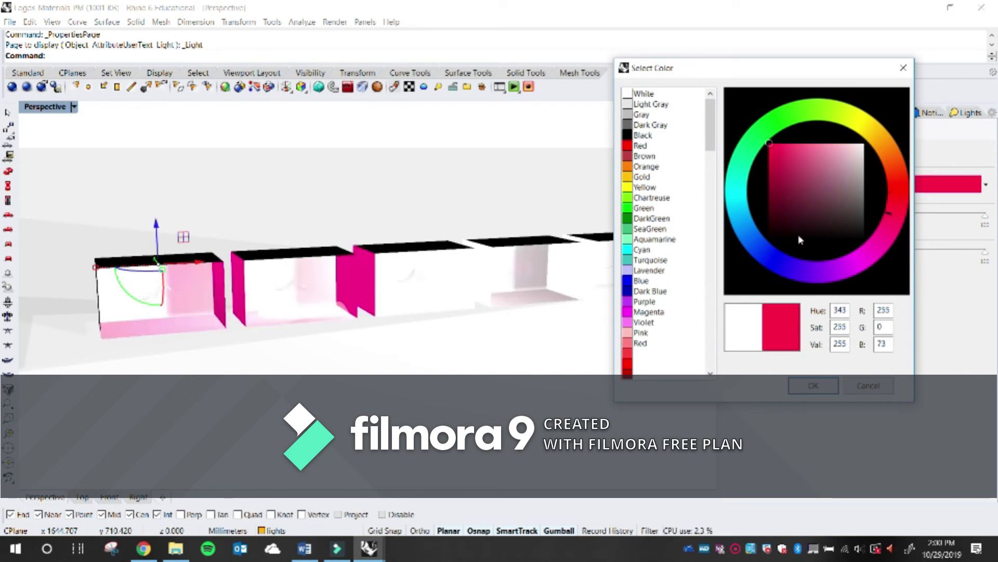
{"action": "left_click", "coordinate": [813, 386]}
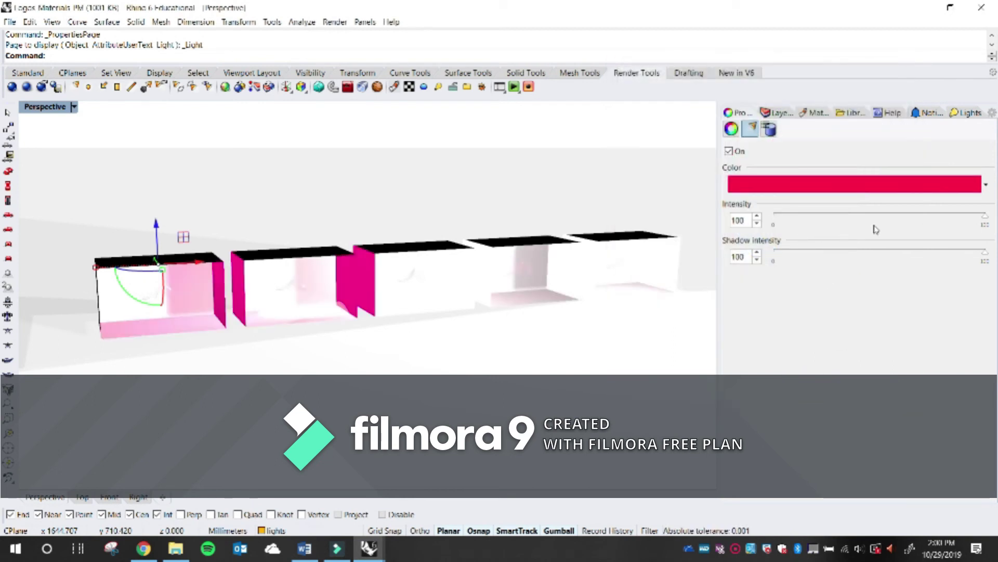
Lower the rectangular light's intensity to 65 and its shadow intensity to 82
{"action": "left_click_drag", "start_coordinate": [983, 217], "coordinate": [907, 234]}
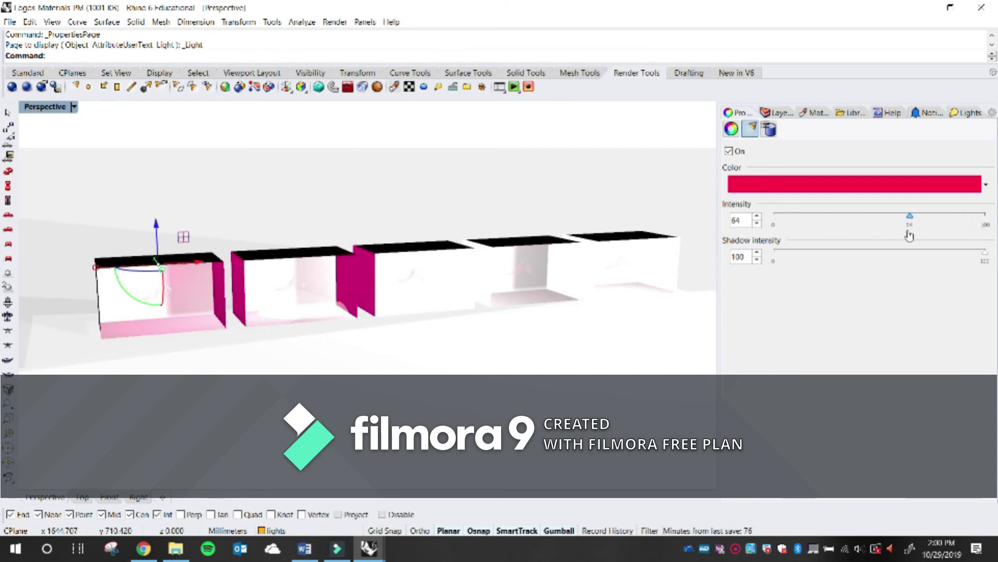
{"action": "left_click_drag", "start_coordinate": [965, 256], "coordinate": [883, 256]}
{"action": "left_click_drag", "start_coordinate": [951, 263], "coordinate": [954, 259]}
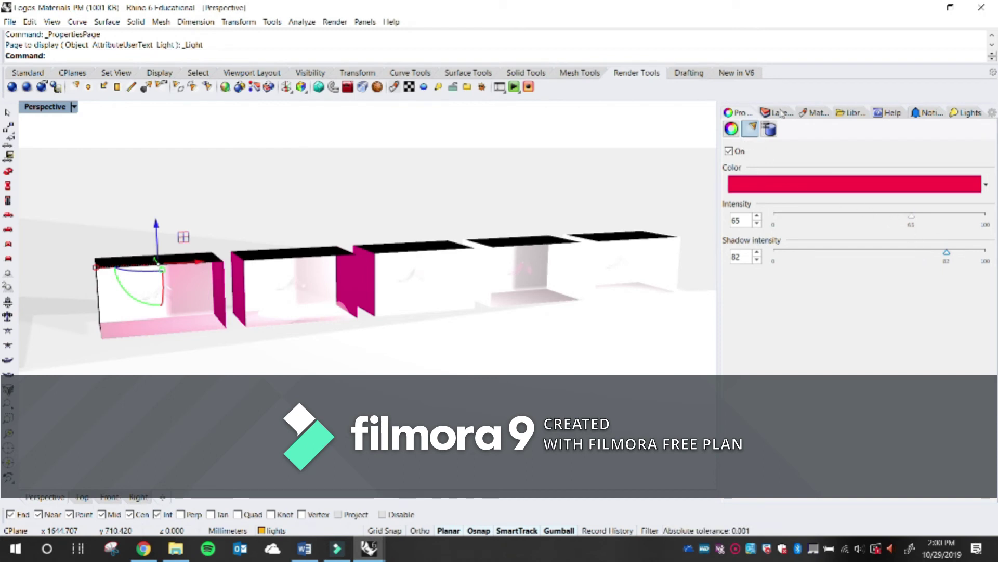
Return to the lights list and change the first spotlight's color to blue
{"action": "left_click", "coordinate": [964, 115]}
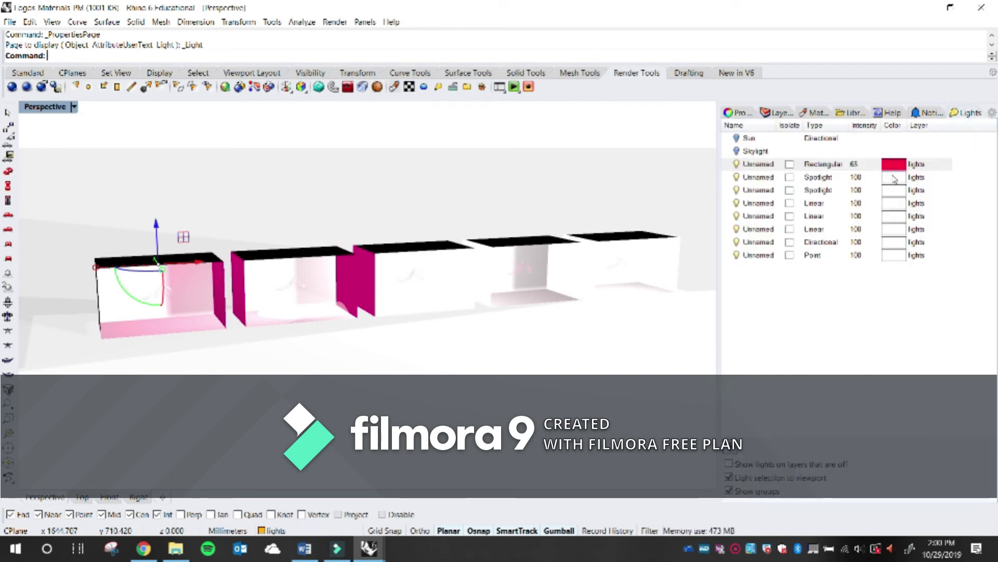
{"action": "left_click", "coordinate": [896, 178]}
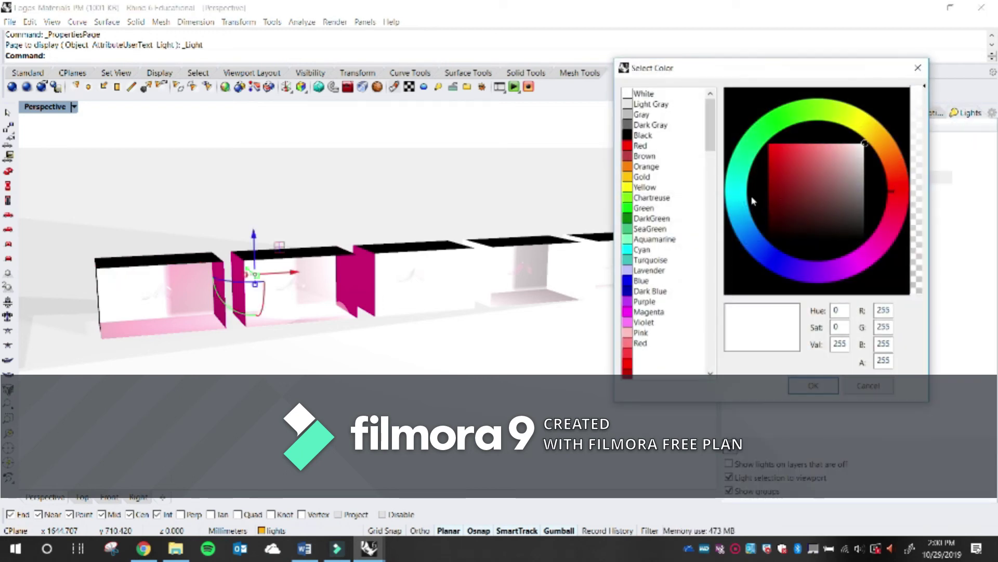
{"action": "left_click", "coordinate": [753, 200]}
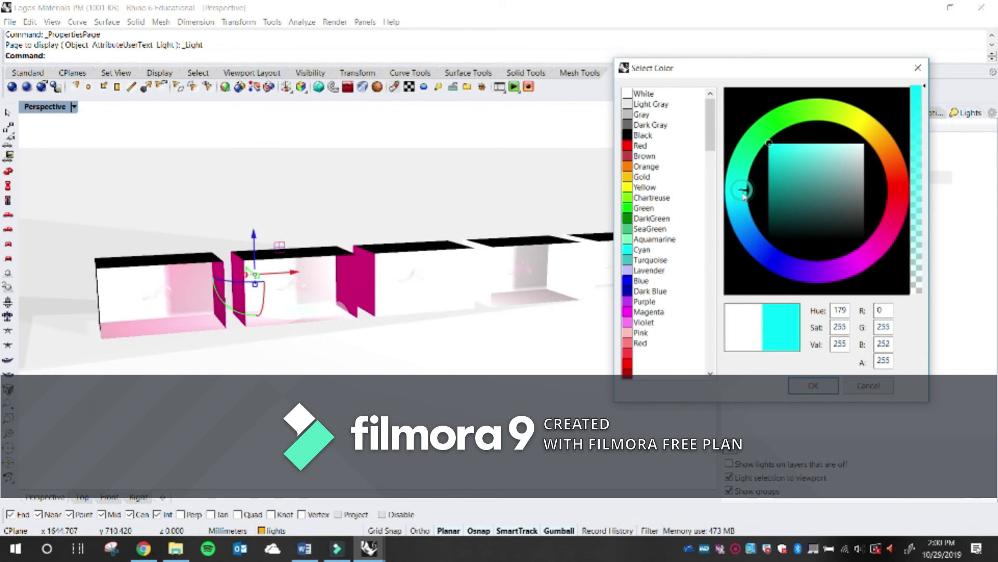
{"action": "left_click", "coordinate": [754, 226]}
{"action": "left_click", "coordinate": [813, 385]}
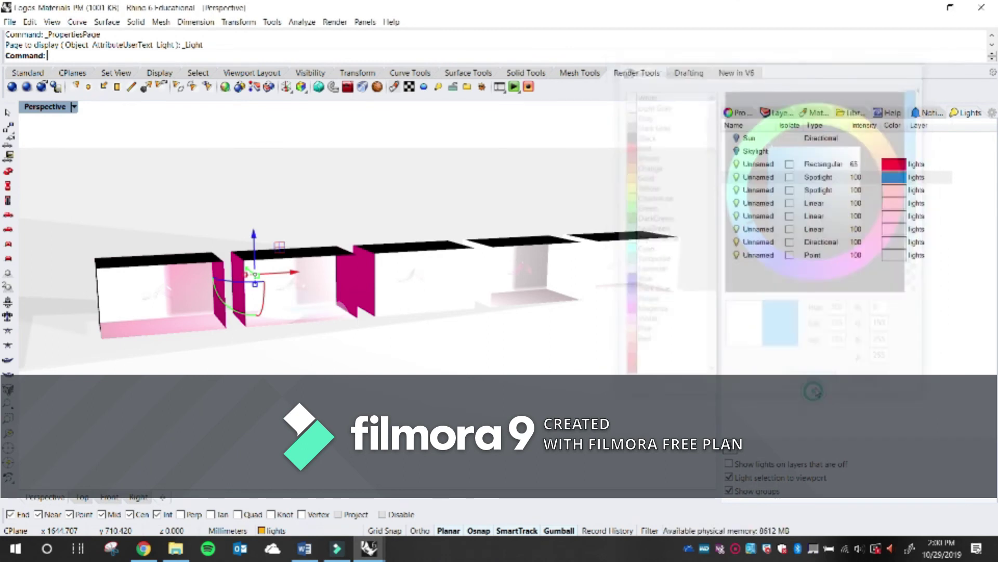
Change the second spotlight's color to bright green in the lights list, and clear the selection
{"action": "left_click", "coordinate": [895, 195]}
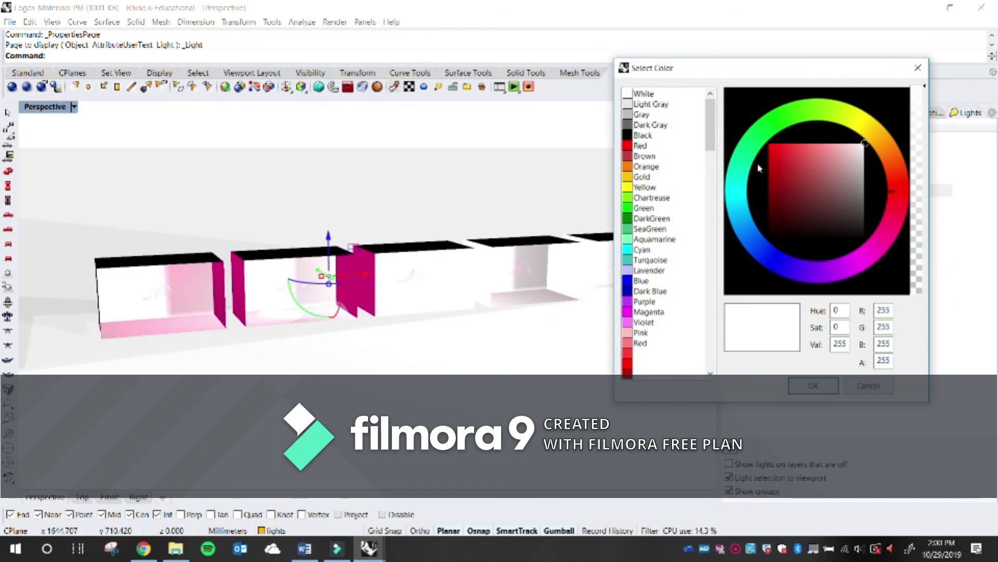
{"action": "left_click", "coordinate": [766, 136]}
{"action": "left_click", "coordinate": [812, 385]}
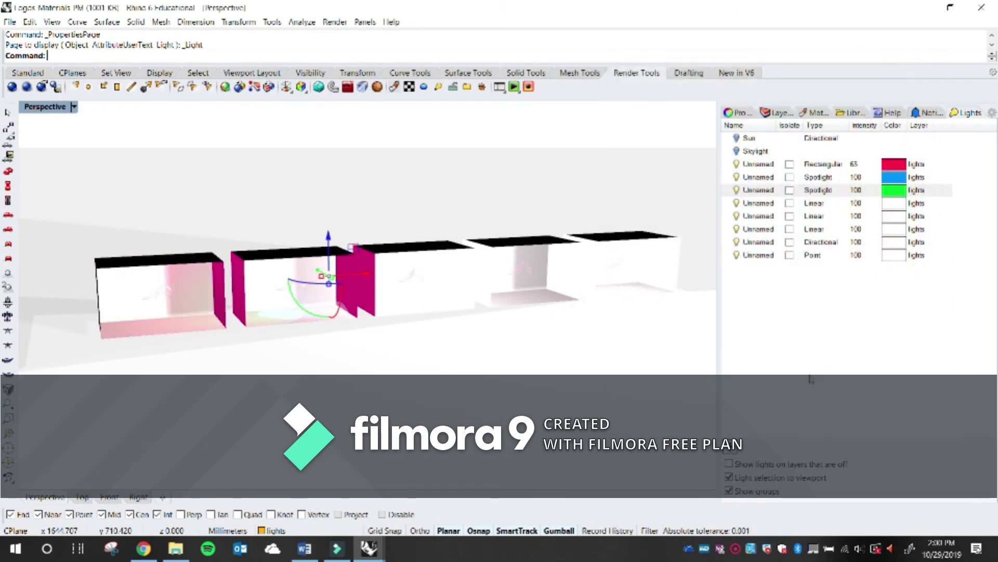
{"action": "left_click", "coordinate": [857, 191]}
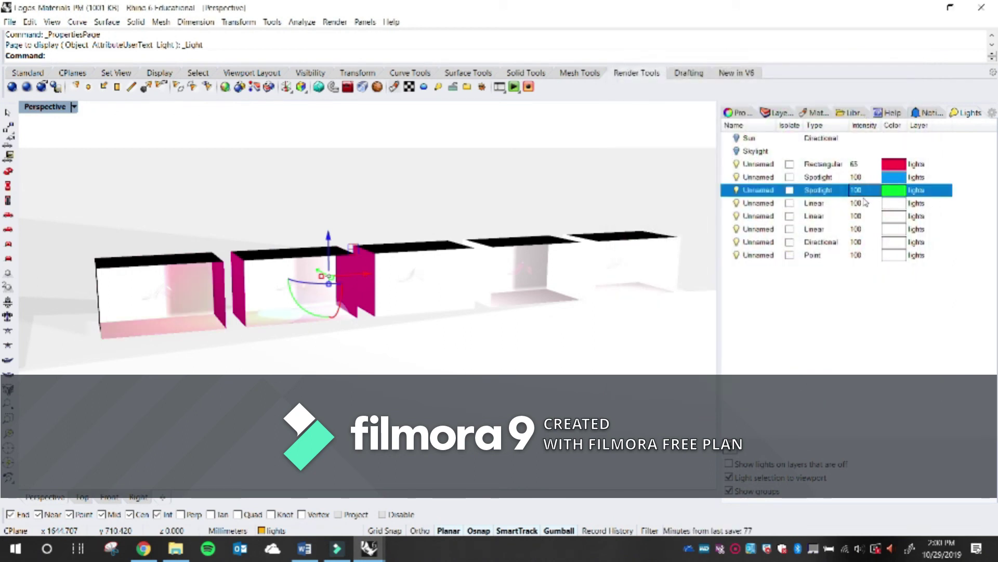
{"action": "left_click", "coordinate": [640, 357]}
Assign the green Metal material to the logo object inside the second light box
{"action": "right_click_drag", "start_coordinate": [357, 325], "coordinate": [317, 259]}
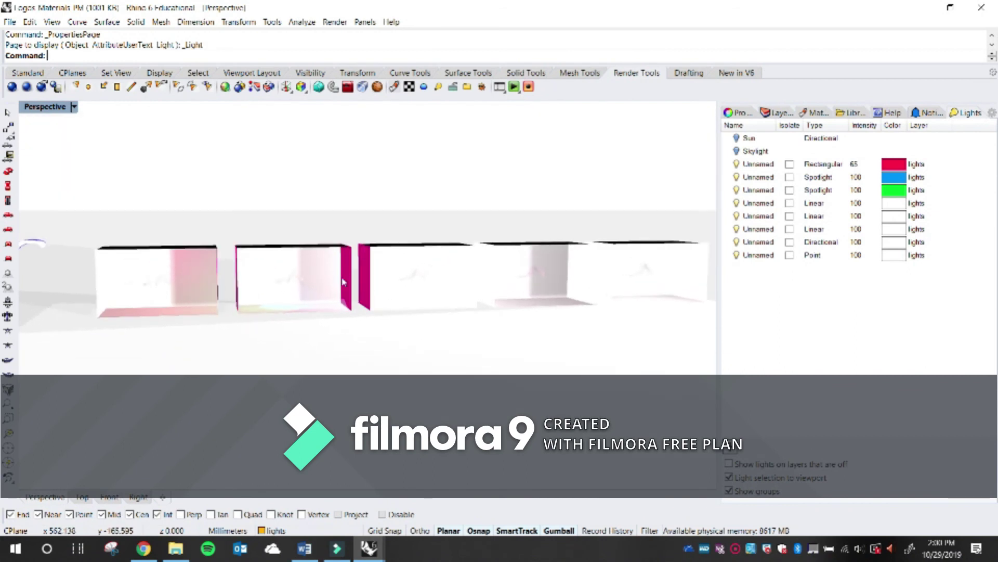
{"action": "right_click_drag", "start_coordinate": [367, 282], "coordinate": [419, 287]}
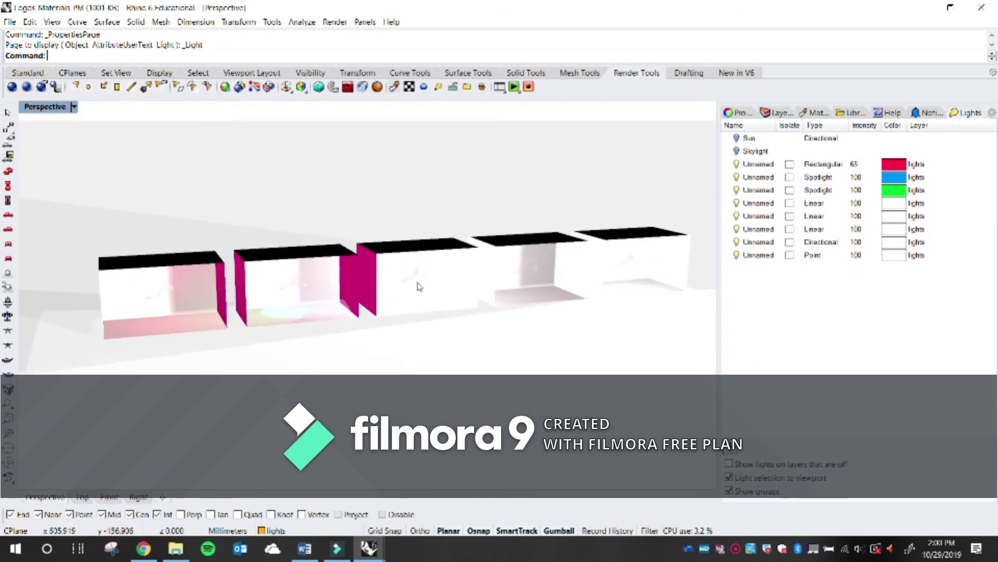
{"action": "left_click", "coordinate": [286, 279]}
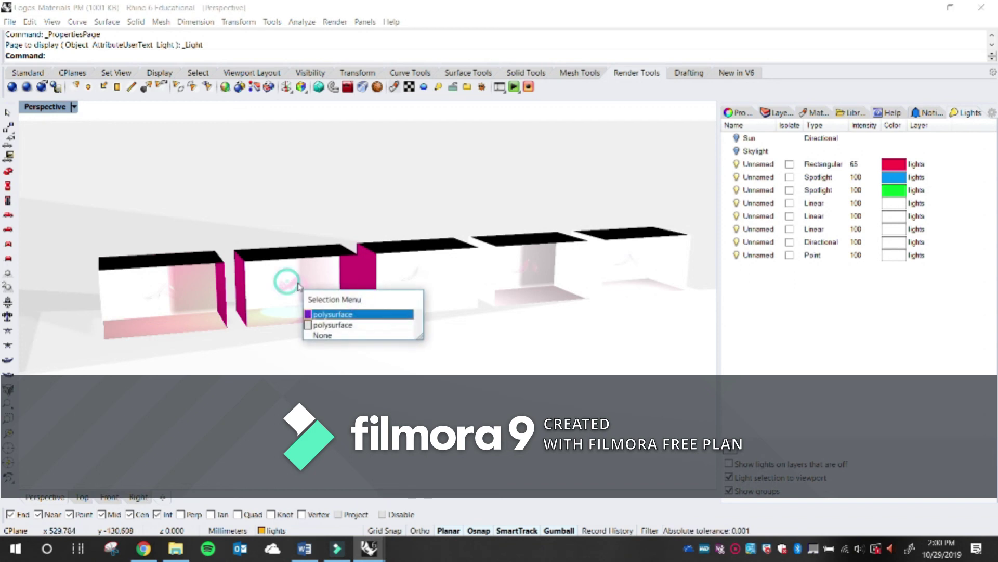
{"action": "left_click", "coordinate": [328, 313]}
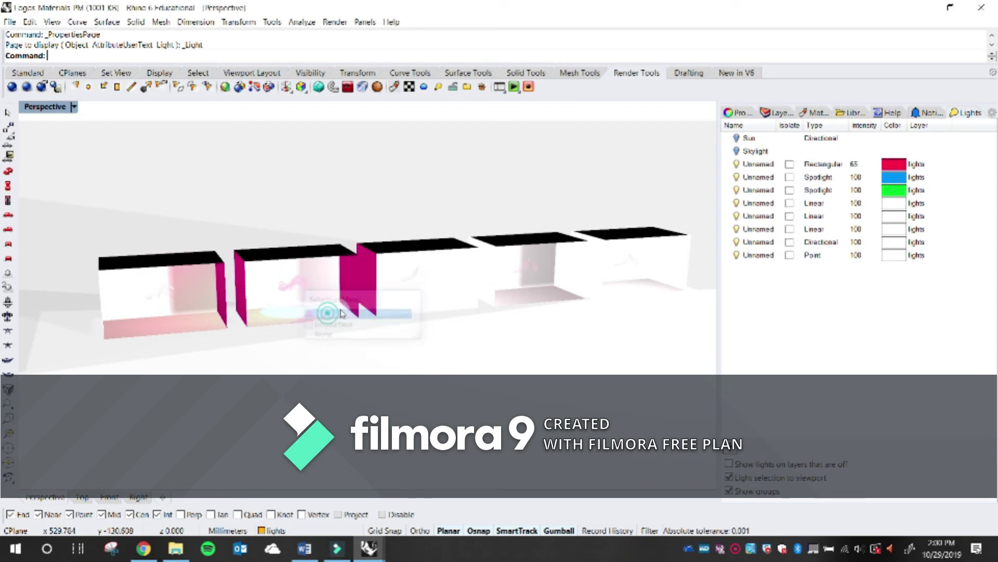
{"action": "left_click", "coordinate": [776, 113]}
{"action": "left_click", "coordinate": [819, 114]}
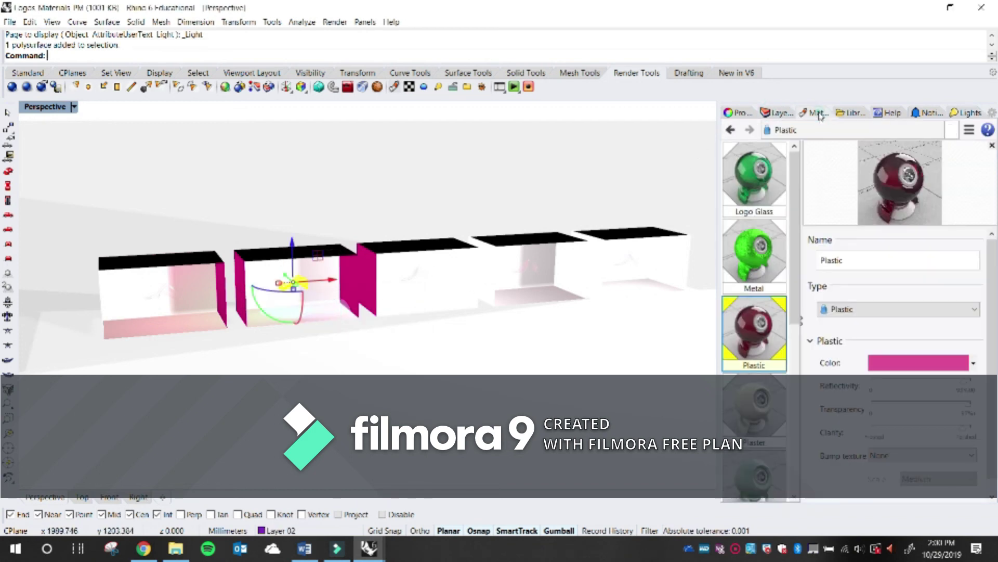
{"action": "left_click", "coordinate": [761, 250]}
{"action": "right_click", "coordinate": [765, 252]}
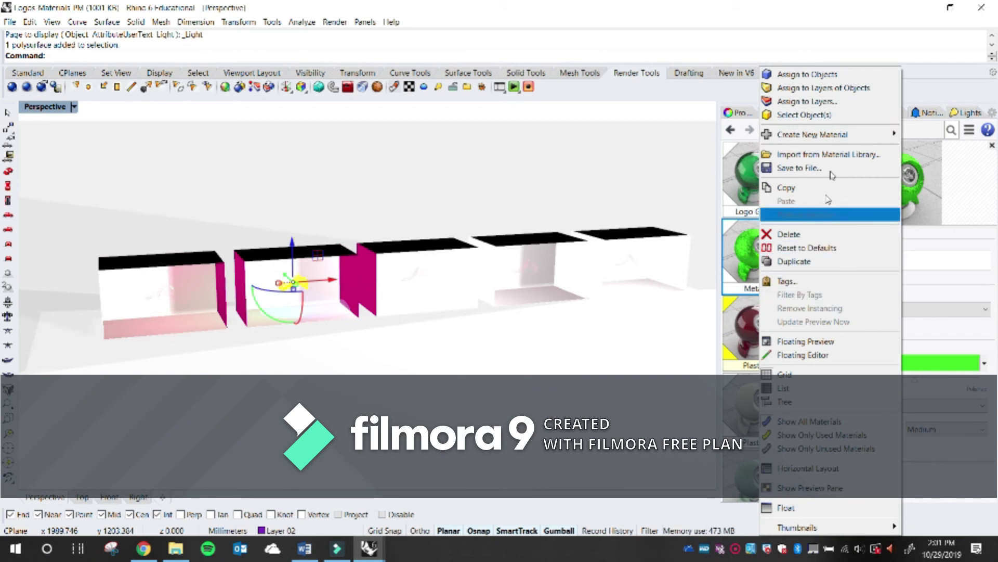
{"action": "left_click", "coordinate": [826, 75]}
Assign the Plaster material to the logo object inside the third light box
{"action": "left_click", "coordinate": [416, 274]}
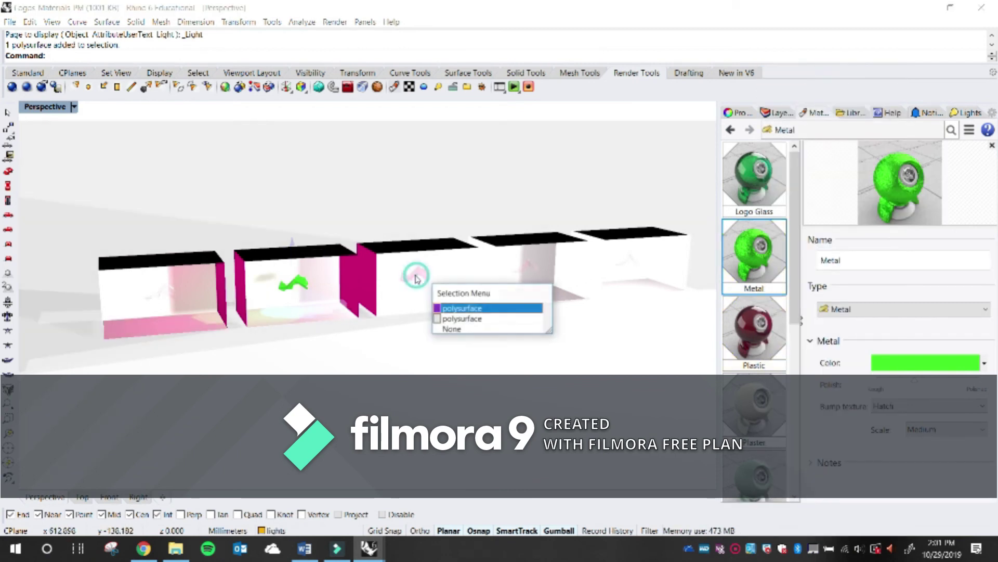
{"action": "left_click", "coordinate": [489, 309]}
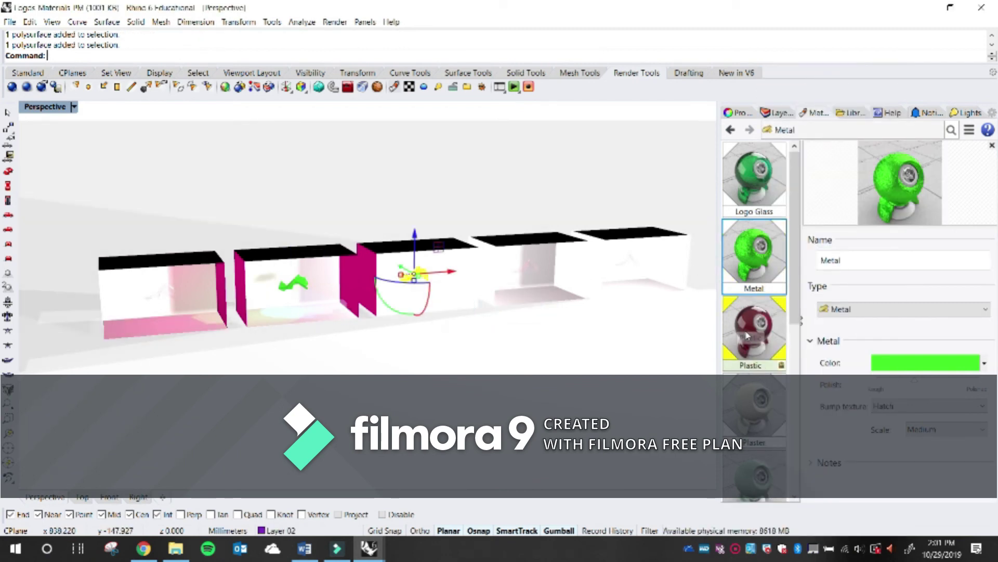
{"action": "left_click", "coordinate": [763, 414]}
{"action": "right_click", "coordinate": [763, 413]}
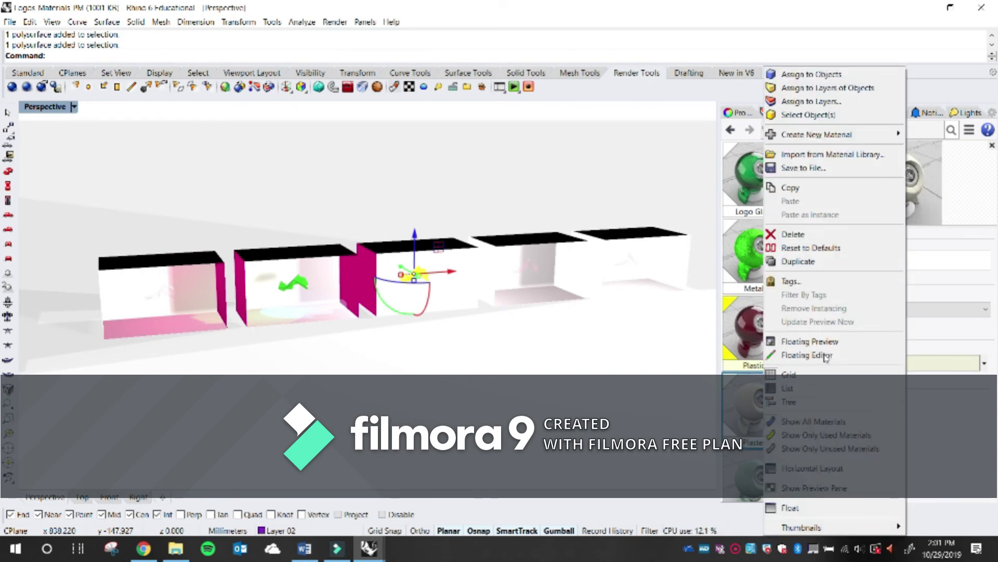
{"action": "left_click", "coordinate": [851, 73]}
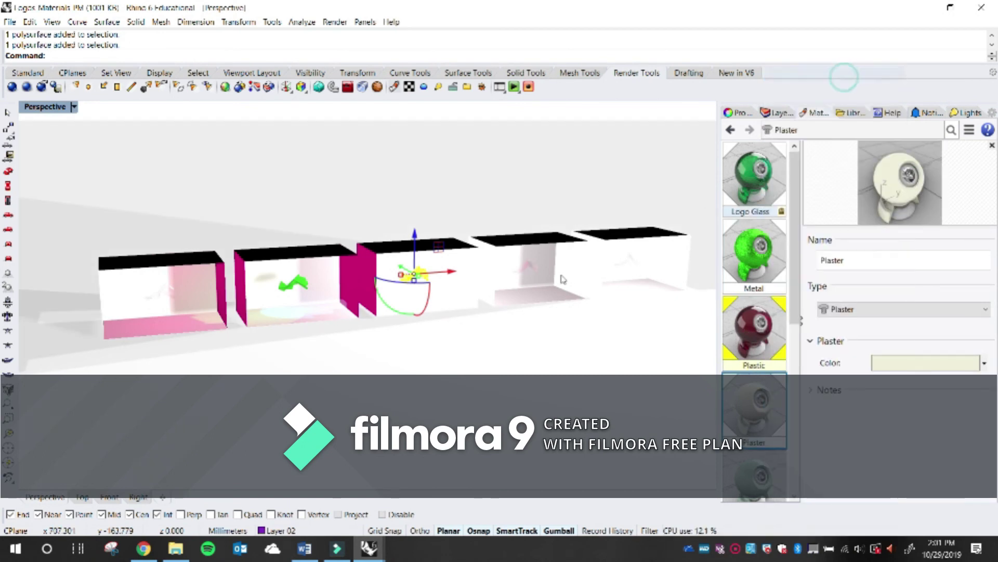
Assign the Rose pine material to the logo object inside the fourth light box
{"action": "left_click", "coordinate": [529, 267]}
{"action": "left_click", "coordinate": [558, 301]}
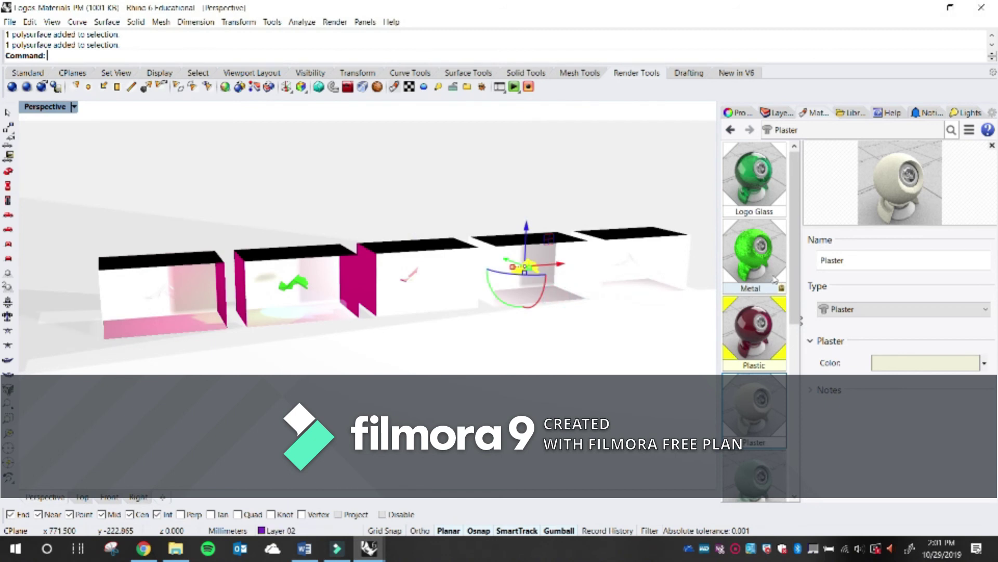
{"action": "scroll", "coordinate": [799, 410], "scroll_direction": "down", "scroll_amount": 5}
{"action": "scroll", "coordinate": [799, 410], "scroll_direction": "down", "scroll_amount": 1}
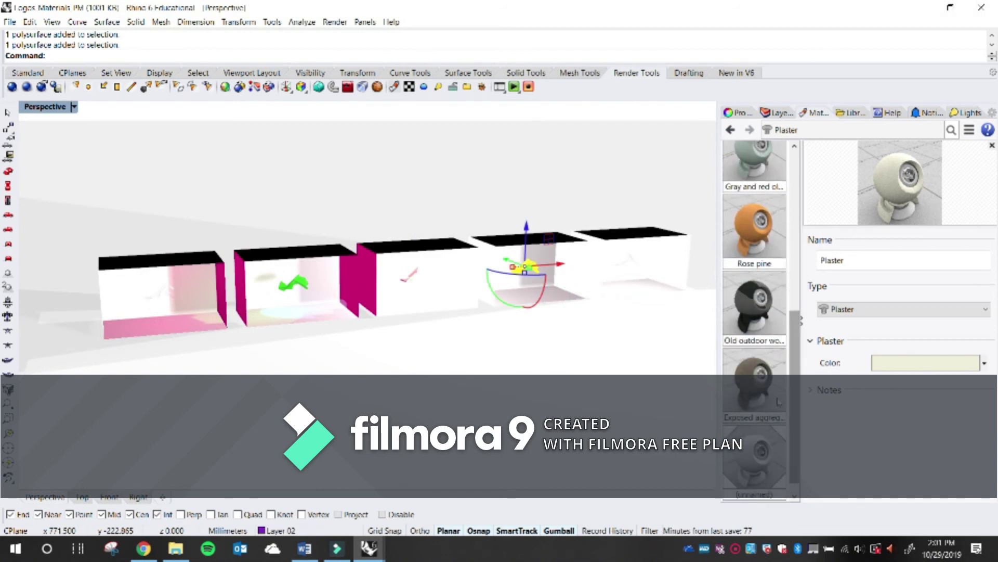
{"action": "scroll", "coordinate": [797, 368], "scroll_direction": "up", "scroll_amount": 2}
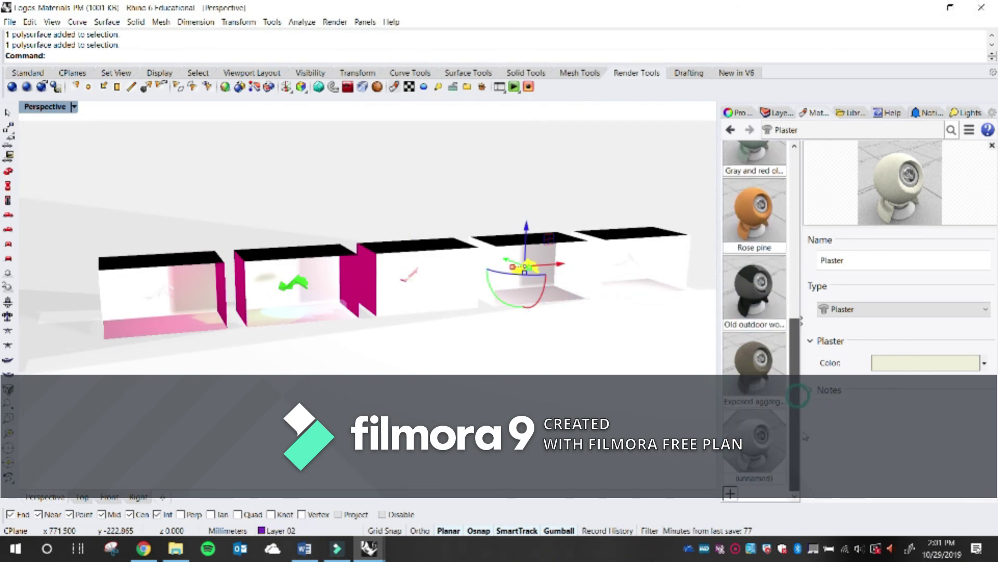
{"action": "scroll", "coordinate": [797, 369], "scroll_direction": "up", "scroll_amount": 1}
{"action": "left_click", "coordinate": [754, 307]}
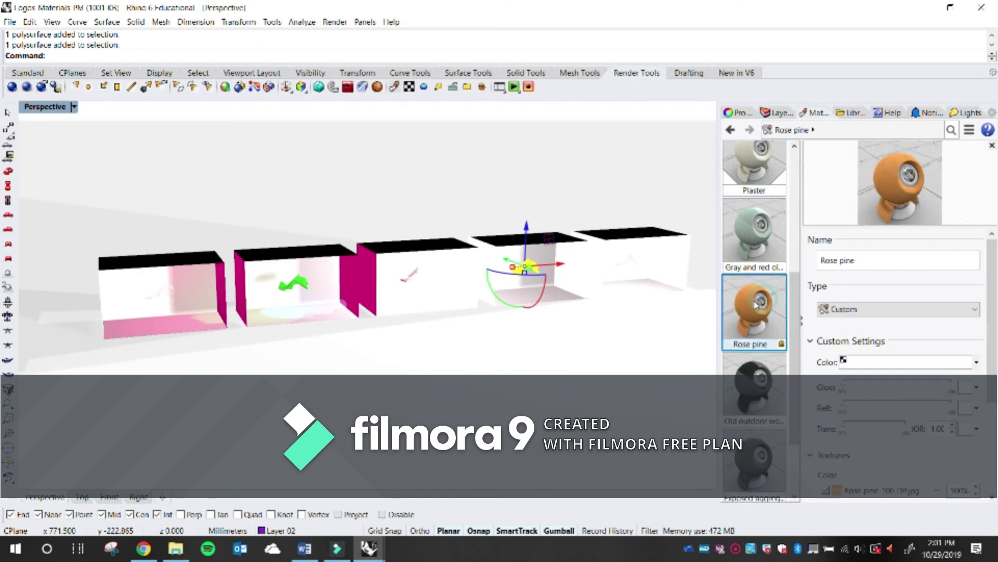
{"action": "right_click", "coordinate": [754, 307]}
{"action": "left_click", "coordinate": [814, 76]}
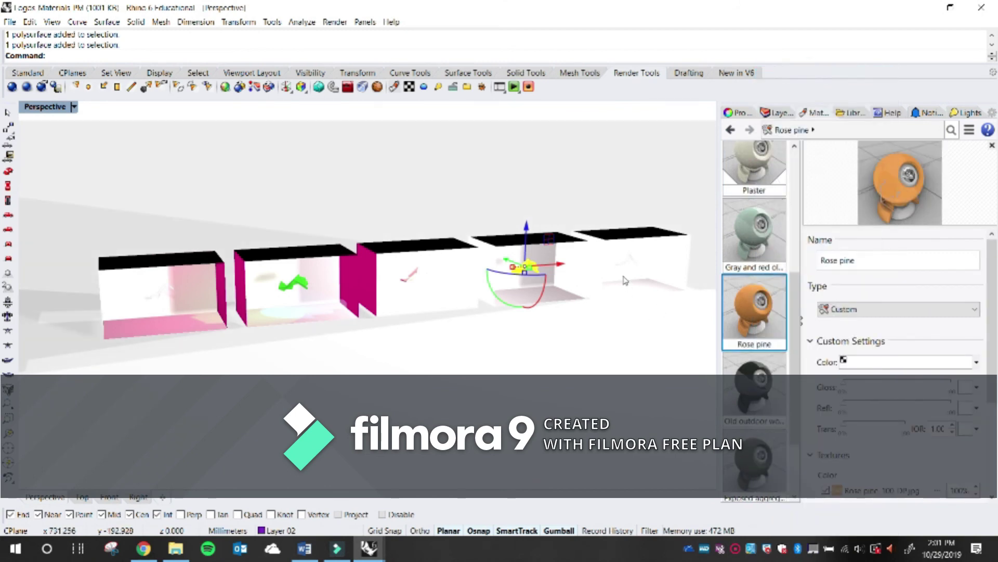
Assign the Exposed aggregate concrete material to the logo object inside the fifth light box, and clear the selection
{"action": "left_click", "coordinate": [642, 269]}
{"action": "left_click", "coordinate": [682, 294]}
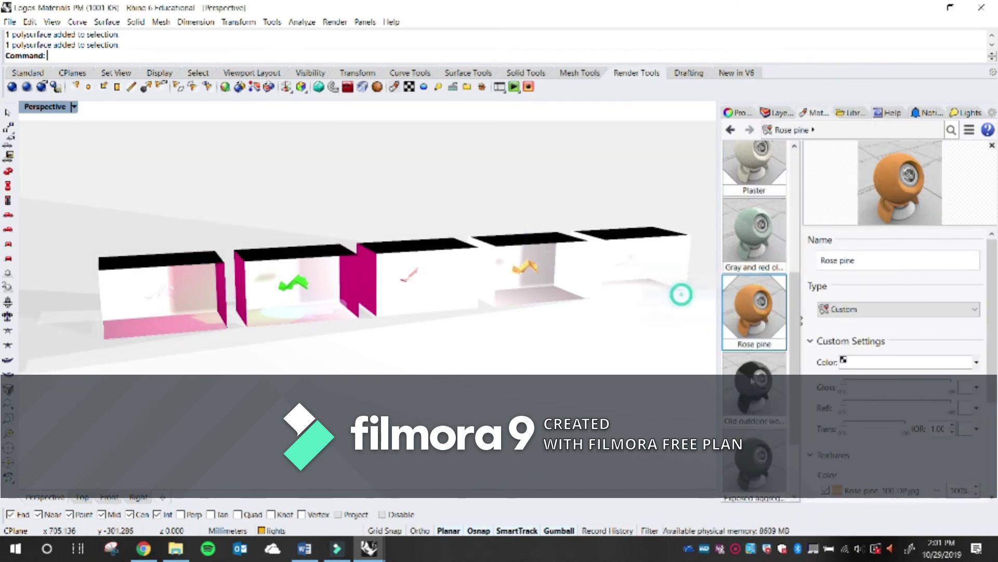
{"action": "left_click", "coordinate": [780, 445]}
{"action": "right_click", "coordinate": [780, 444]}
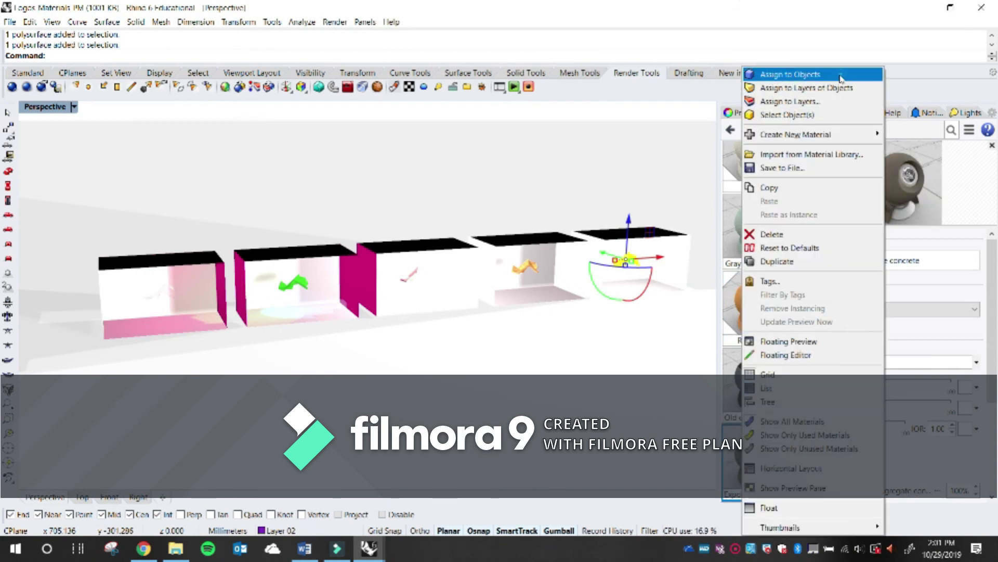
{"action": "left_click", "coordinate": [814, 73]}
{"action": "left_click", "coordinate": [551, 372]}
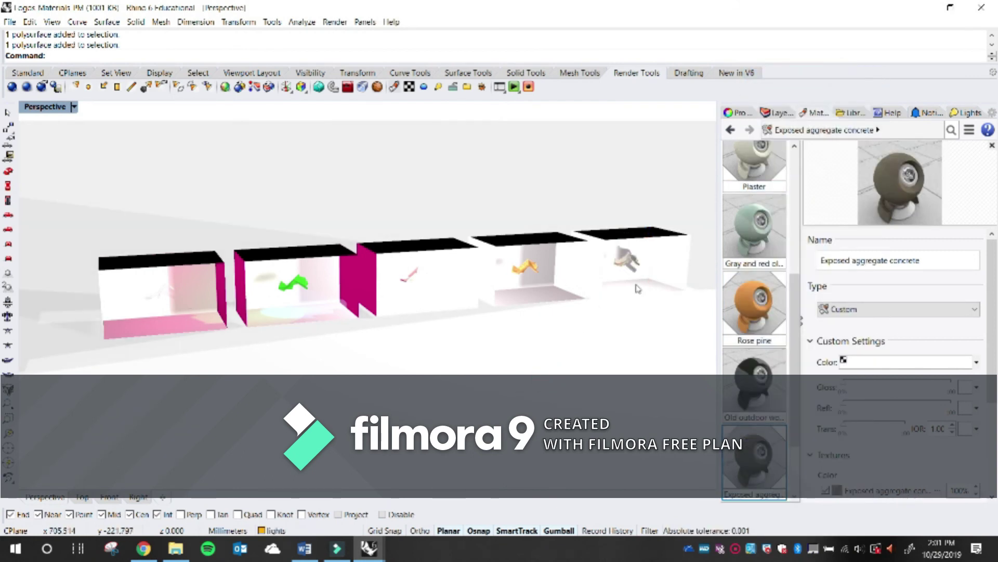
Set the render quality to Draft quality and render the perspective view of all five light boxes
{"action": "scroll", "coordinate": [634, 287], "scroll_direction": "up", "scroll_amount": 5}
{"action": "mouse_move", "coordinate": [633, 291]}
{"action": "right_mouse_down"}
{"action": "mouse_move", "coordinate": [598, 273]}
{"action": "mouse_move", "coordinate": [615, 290]}
{"action": "mouse_move", "coordinate": [623, 280]}
{"action": "right_mouse_up"}
{"action": "scroll", "coordinate": [364, 290], "scroll_direction": "down", "scroll_amount": 8}
{"action": "right_click_drag", "start_coordinate": [334, 290], "coordinate": [356, 289]}
{"action": "scroll", "coordinate": [334, 290], "scroll_direction": "up", "scroll_amount": 3}
{"action": "scroll", "coordinate": [298, 296], "scroll_direction": "down", "scroll_amount": 3}
{"action": "right_click_drag", "start_coordinate": [298, 296], "coordinate": [281, 294]}
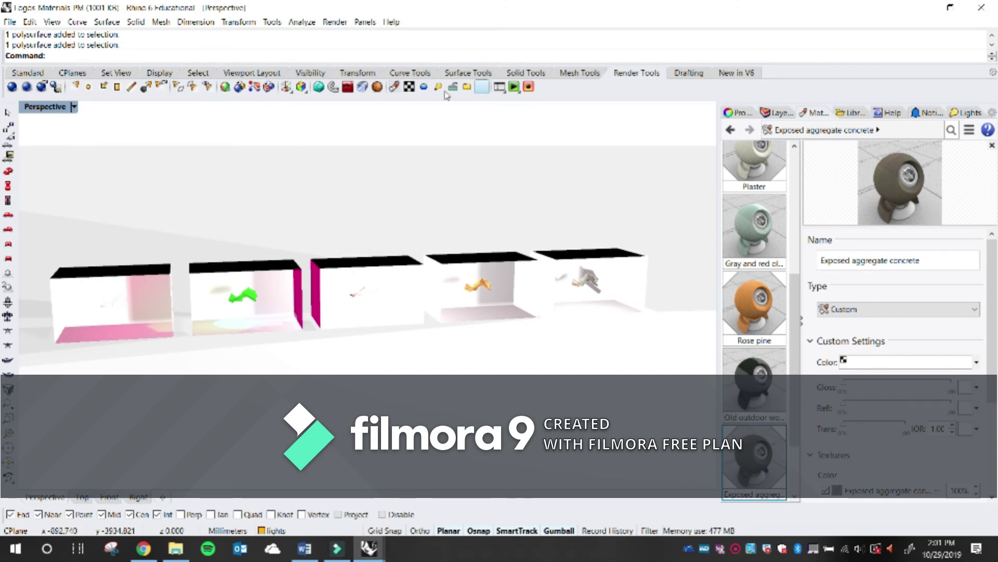
{"action": "left_click", "coordinate": [12, 87]}
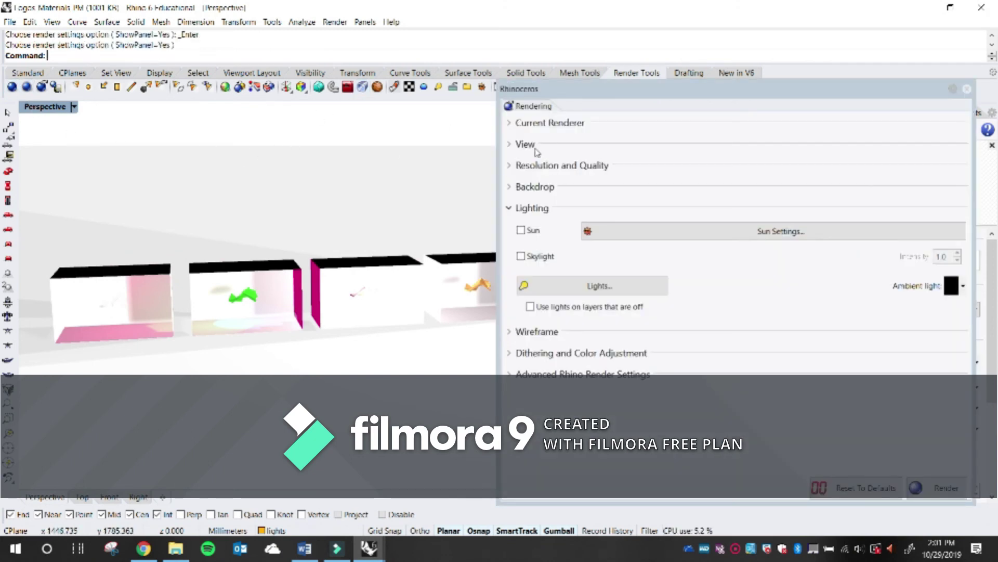
{"action": "left_click", "coordinate": [546, 167]}
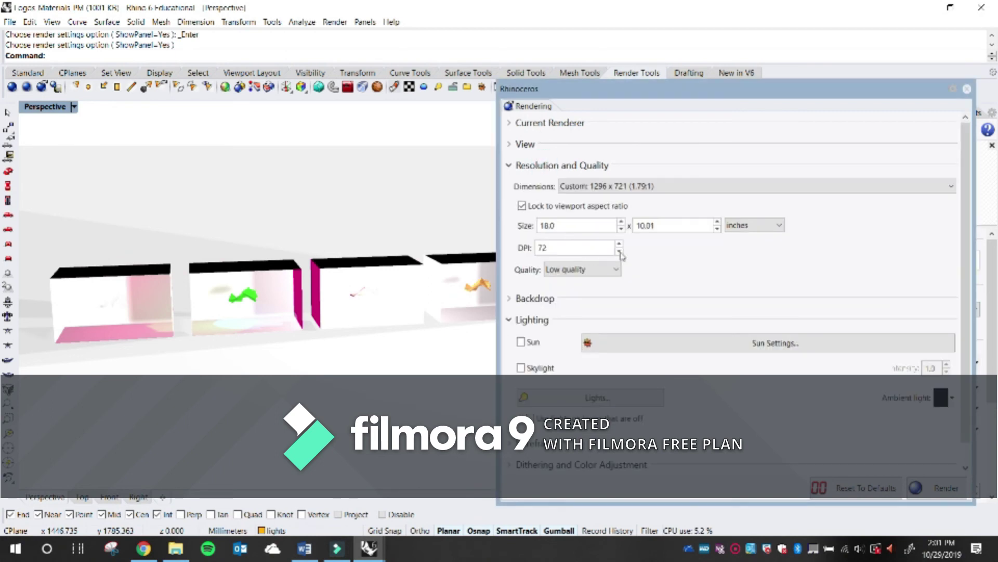
{"action": "left_click", "coordinate": [597, 276]}
{"action": "left_click", "coordinate": [584, 293]}
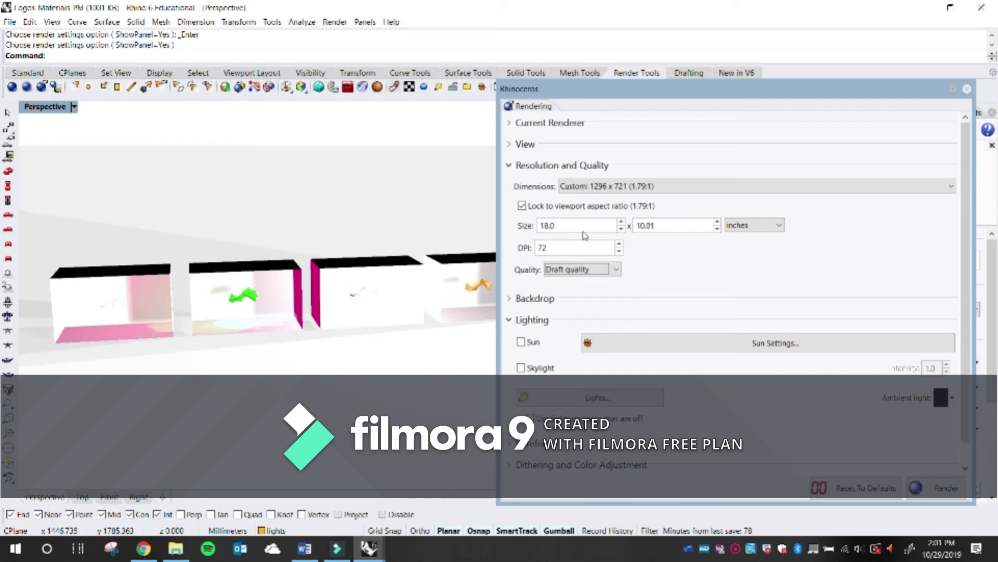
{"action": "left_click", "coordinate": [938, 487]}
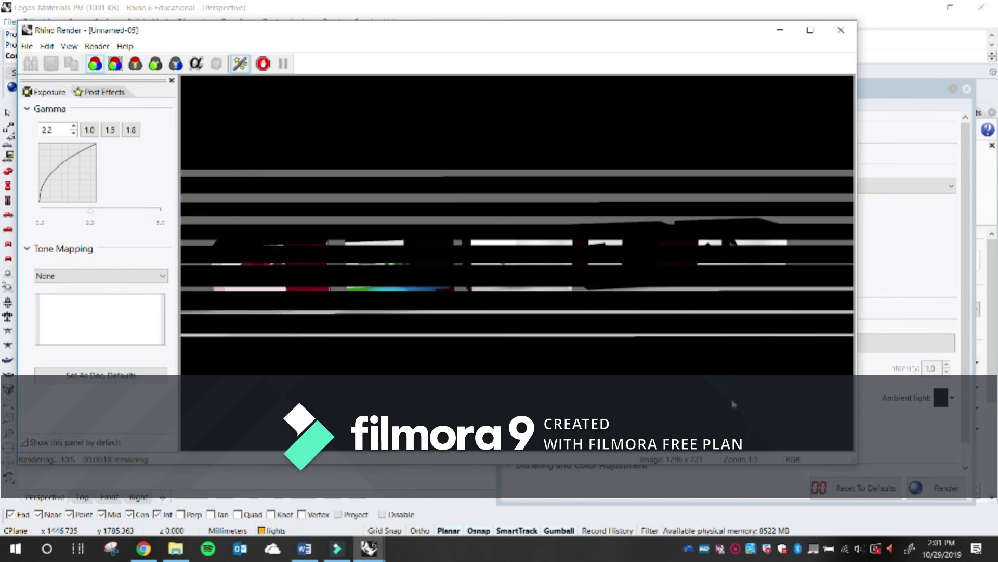
{"action": "left_click", "coordinate": [736, 550]}
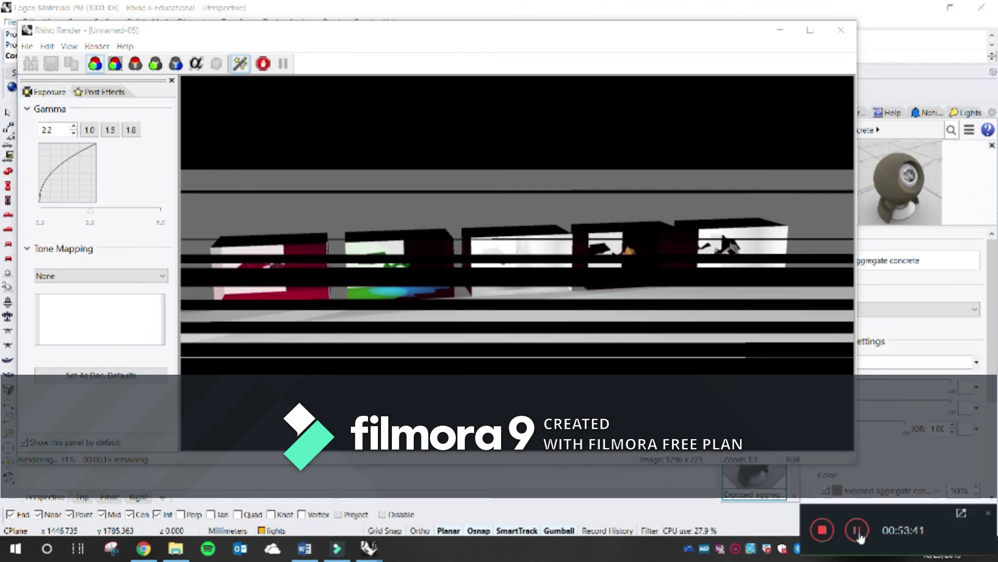
{"action": "left_click", "coordinate": [852, 531]}
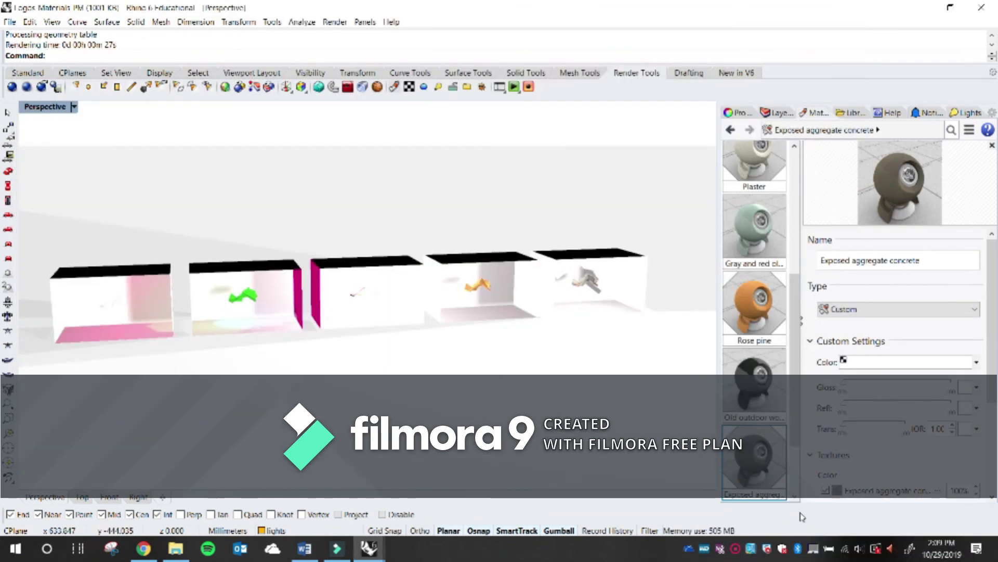
{"action": "left_click", "coordinate": [254, 297]}
{"action": "key", "text": "Escape"}
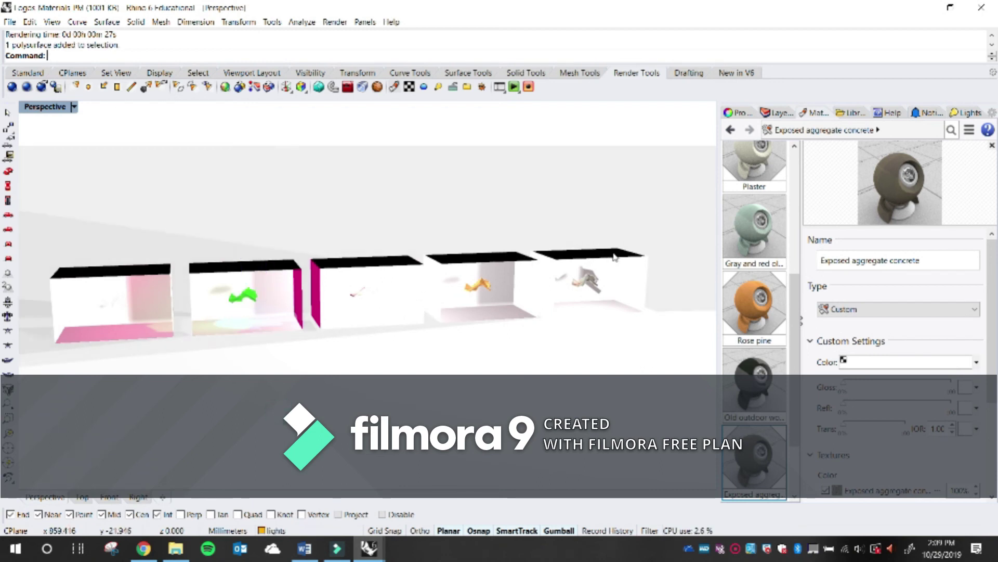
Create a new Metal material, assign it to the fifth light box itself, and clear the selection
{"action": "left_click", "coordinate": [608, 280]}
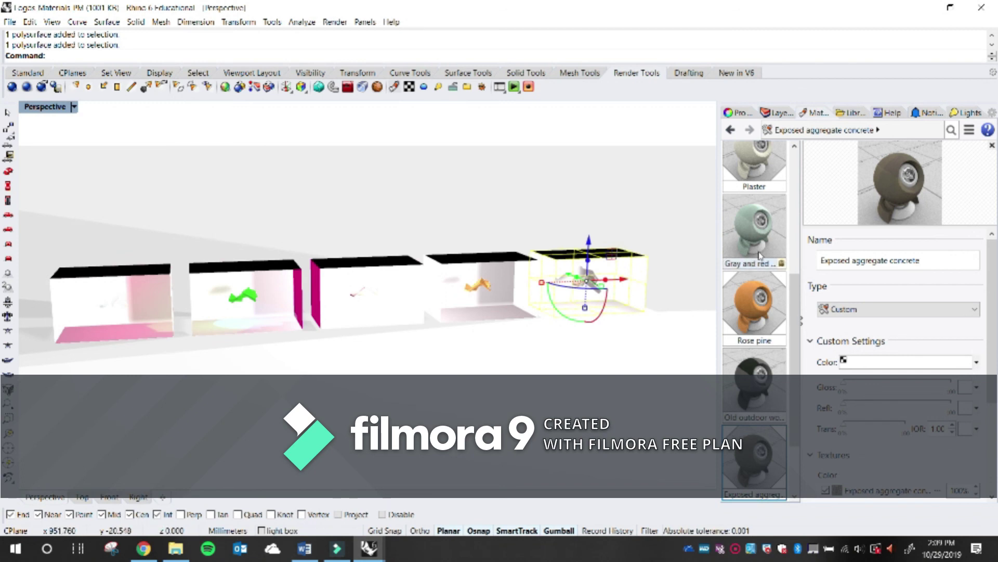
{"action": "scroll", "coordinate": [802, 172], "scroll_direction": "up", "scroll_amount": 3}
{"action": "scroll", "coordinate": [801, 171], "scroll_direction": "up", "scroll_amount": 1}
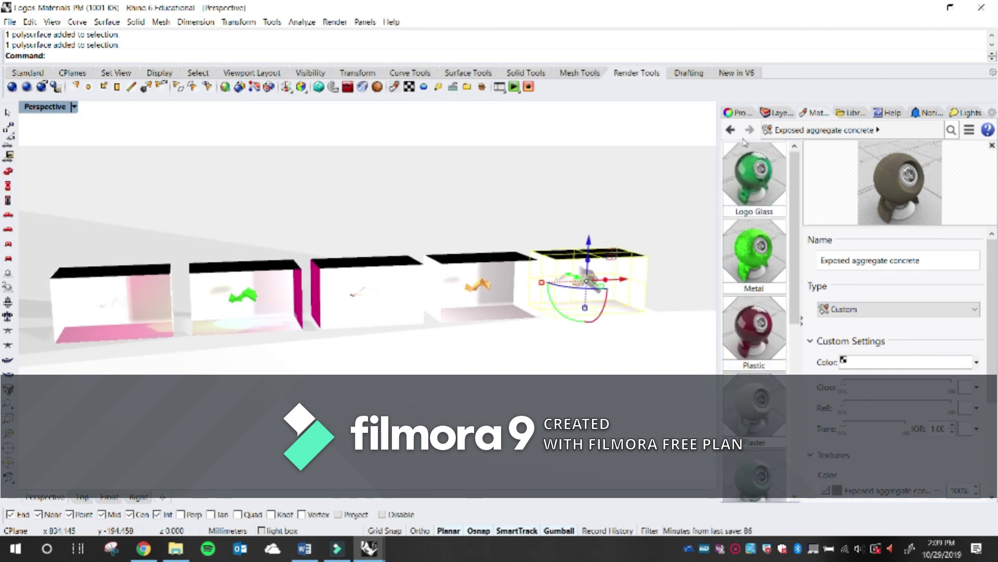
{"action": "left_click_drag", "start_coordinate": [794, 224], "coordinate": [795, 386]}
{"action": "left_click", "coordinate": [730, 494]}
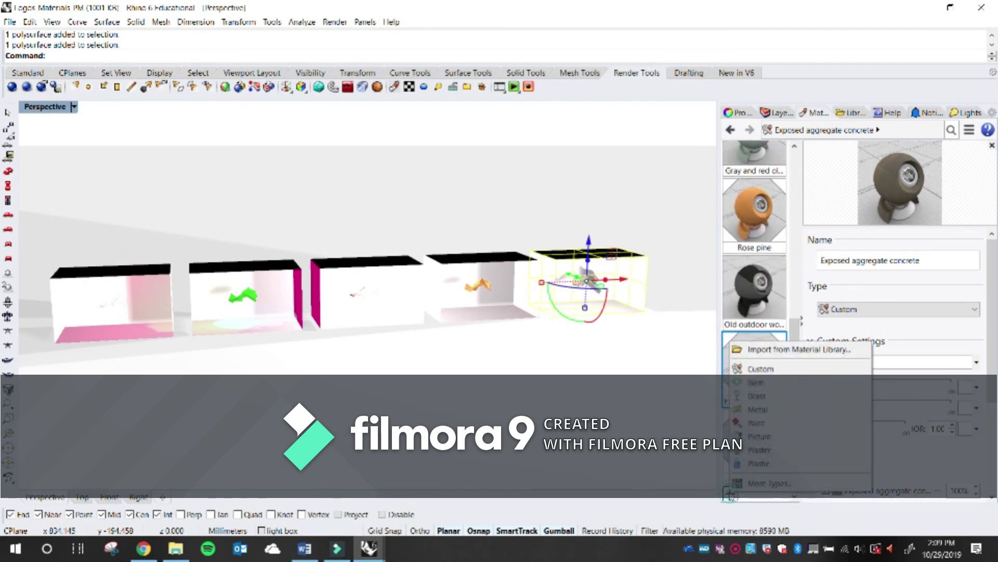
{"action": "left_click", "coordinate": [775, 409]}
{"action": "right_click", "coordinate": [758, 453]}
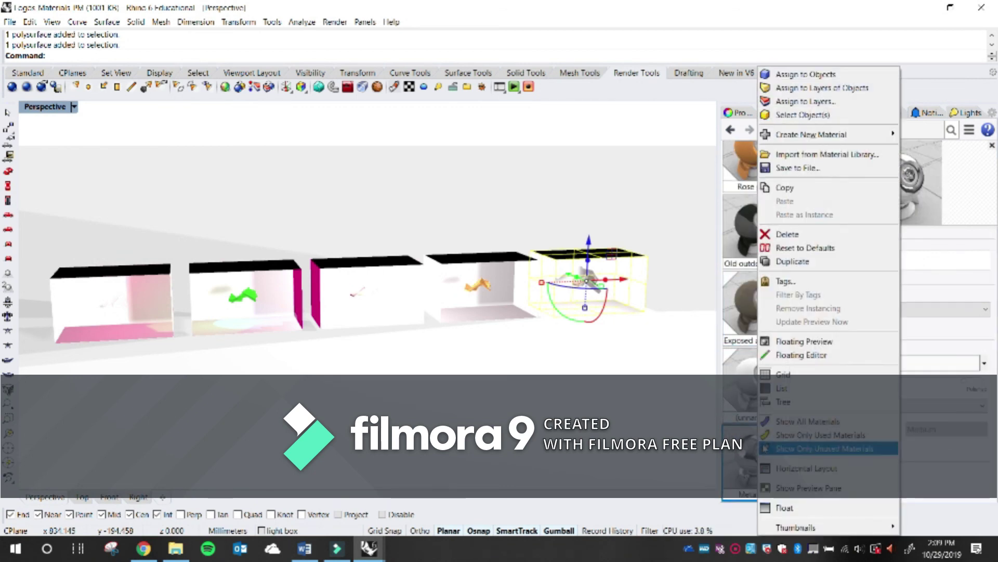
{"action": "left_click", "coordinate": [806, 76]}
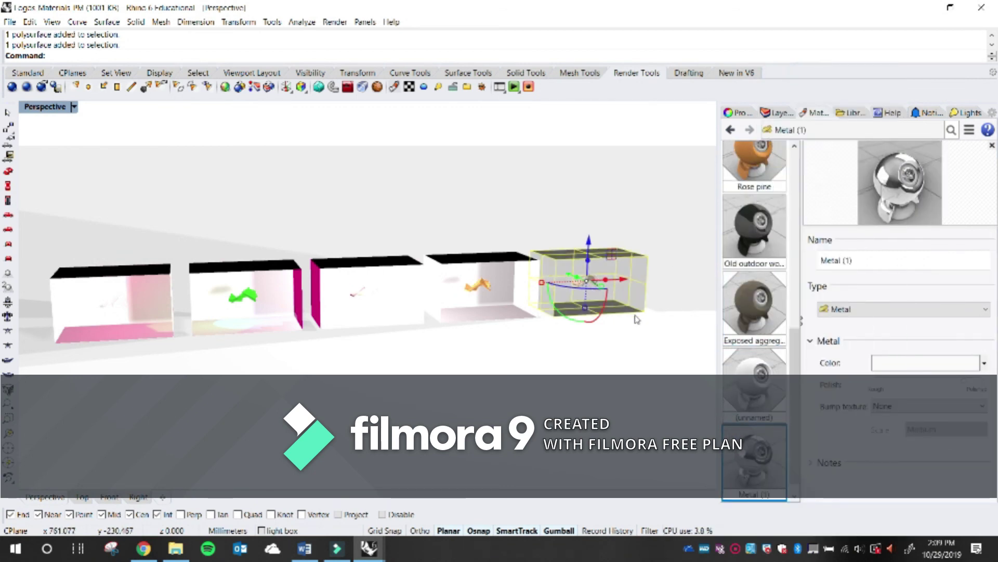
{"action": "key", "text": "Escape"}
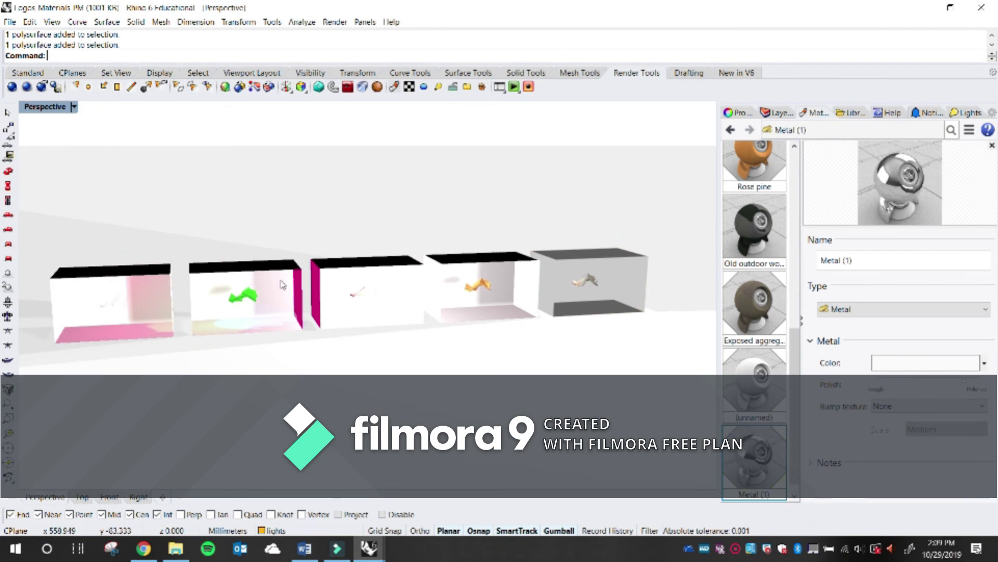
Assign the new plain Metal material to the second light box itself and start a render
{"action": "left_click", "coordinate": [274, 283]}
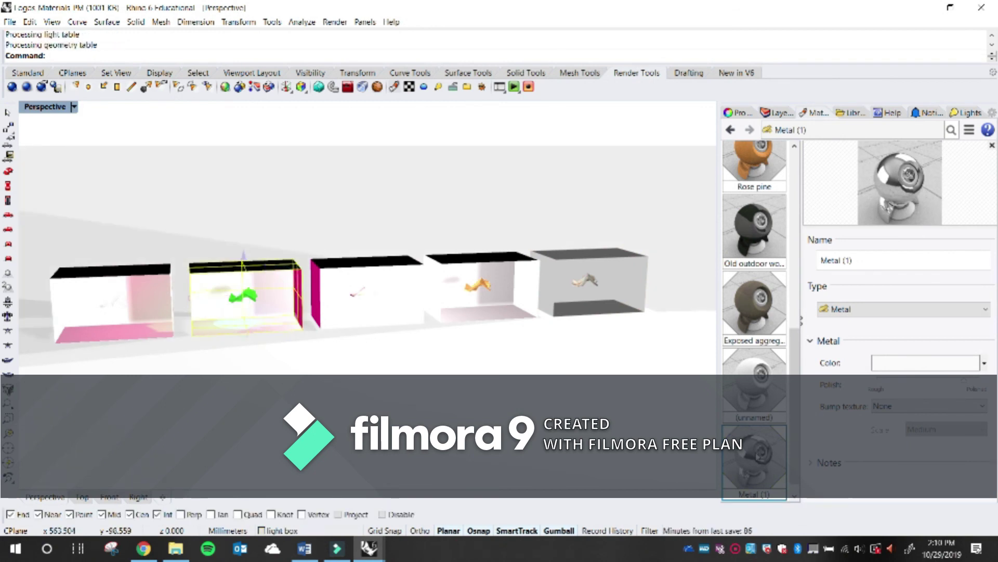
{"action": "right_click", "coordinate": [754, 458]}
{"action": "left_click", "coordinate": [829, 78]}
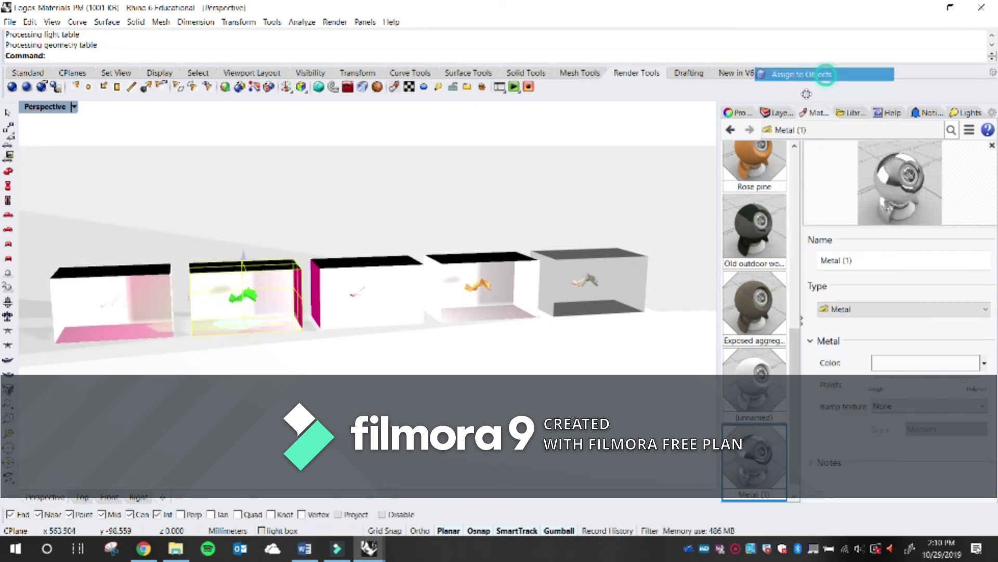
{"action": "key", "text": "ctrl+r"}
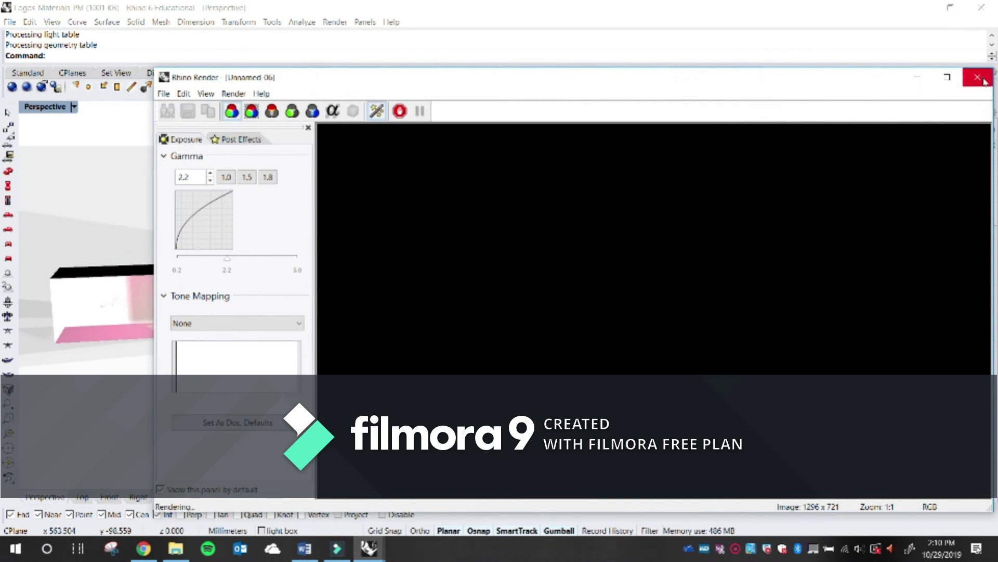
Close the running render, assign the Metal (1) material to the selected second light box, and clear the selection
{"action": "left_click", "coordinate": [978, 78]}
{"action": "right_click", "coordinate": [766, 446]}
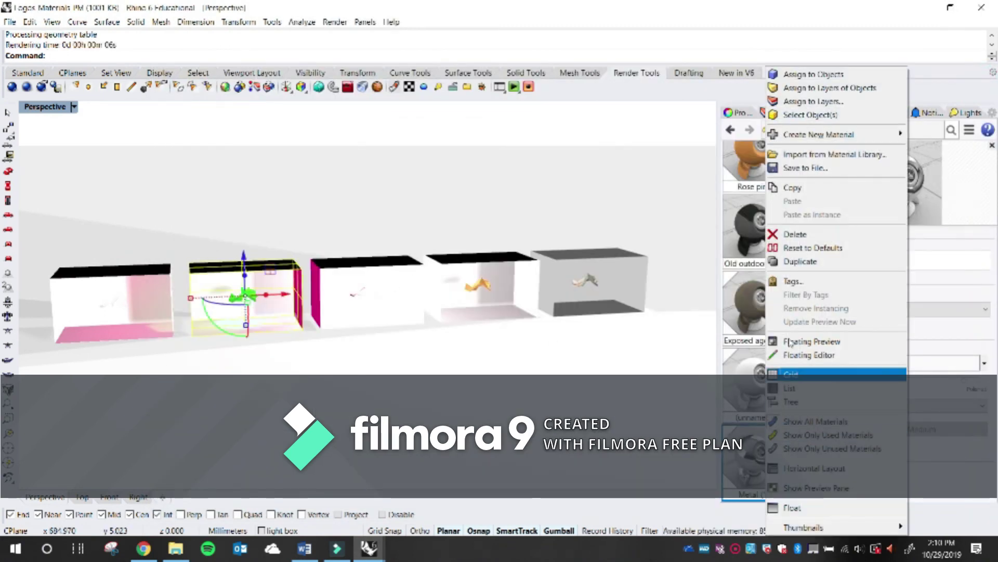
{"action": "left_click", "coordinate": [790, 78]}
{"action": "left_click", "coordinate": [384, 372]}
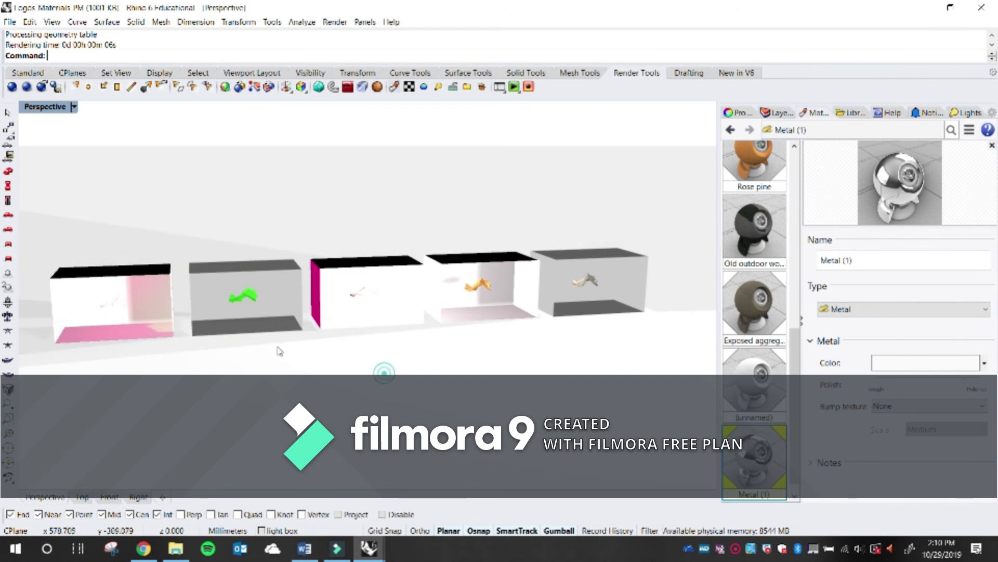
Create a new Glass material and assign it to the first light box itself
{"action": "scroll", "coordinate": [172, 284], "scroll_direction": "up", "scroll_amount": 2}
{"action": "left_click", "coordinate": [171, 275]}
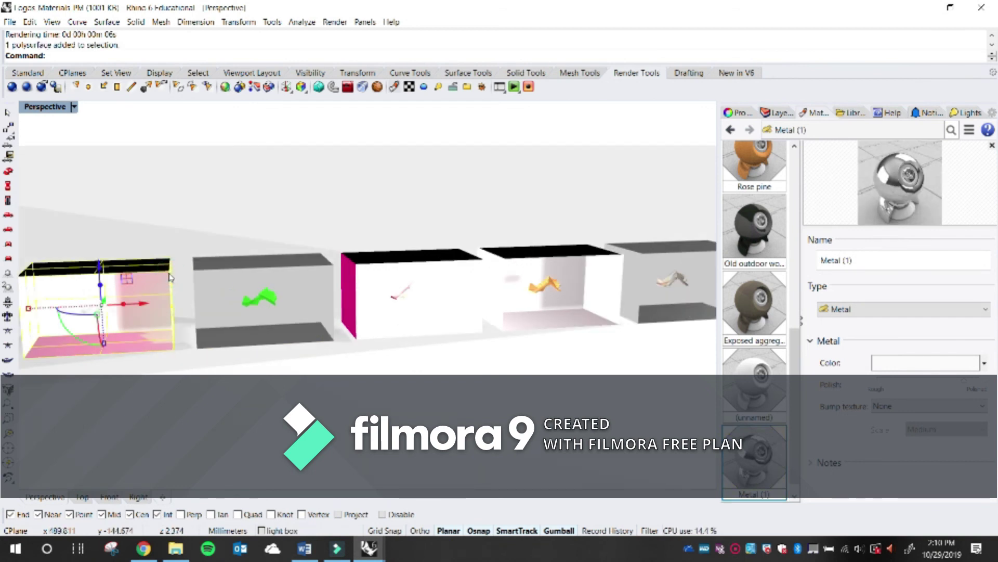
{"action": "left_click_drag", "start_coordinate": [798, 358], "coordinate": [786, 385]}
{"action": "right_click", "coordinate": [734, 338]}
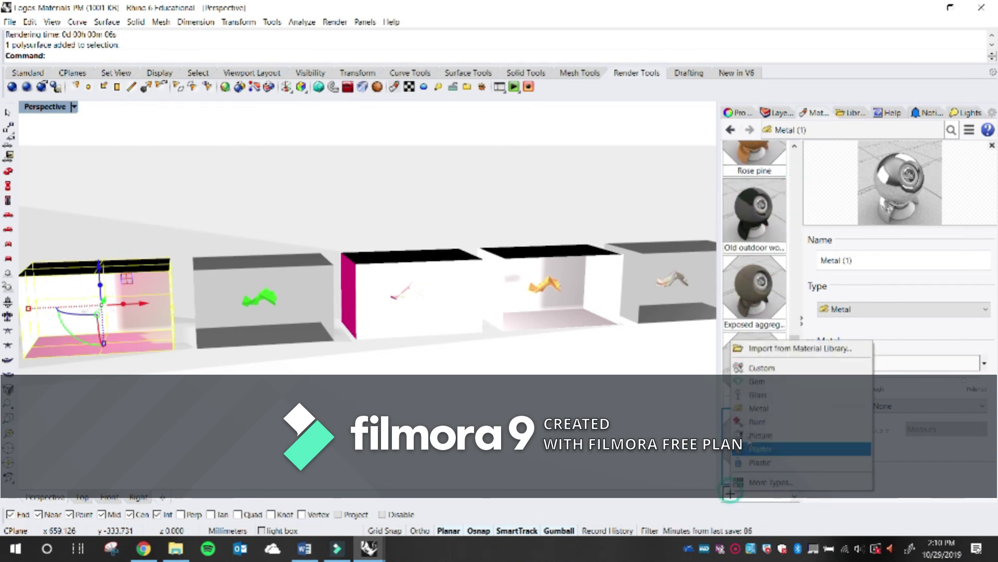
{"action": "left_click", "coordinate": [797, 312]}
{"action": "scroll", "coordinate": [798, 314], "scroll_direction": "down", "scroll_amount": 5}
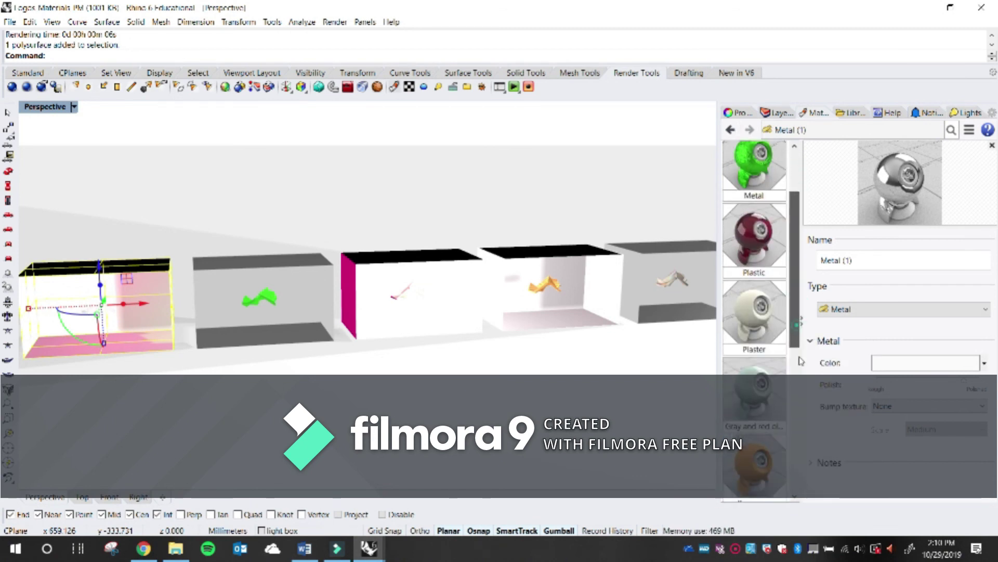
{"action": "left_click", "coordinate": [731, 494]}
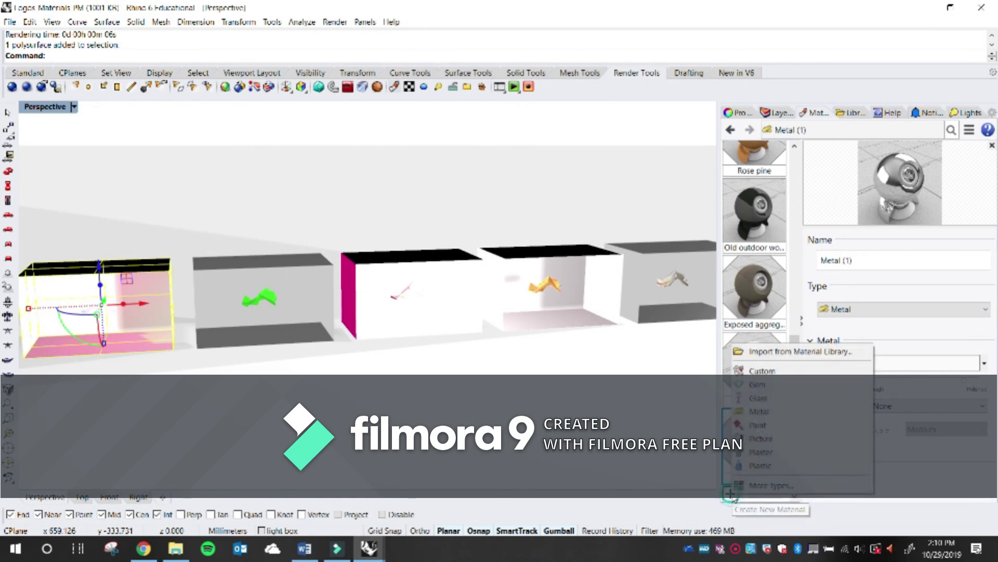
{"action": "left_click", "coordinate": [790, 398]}
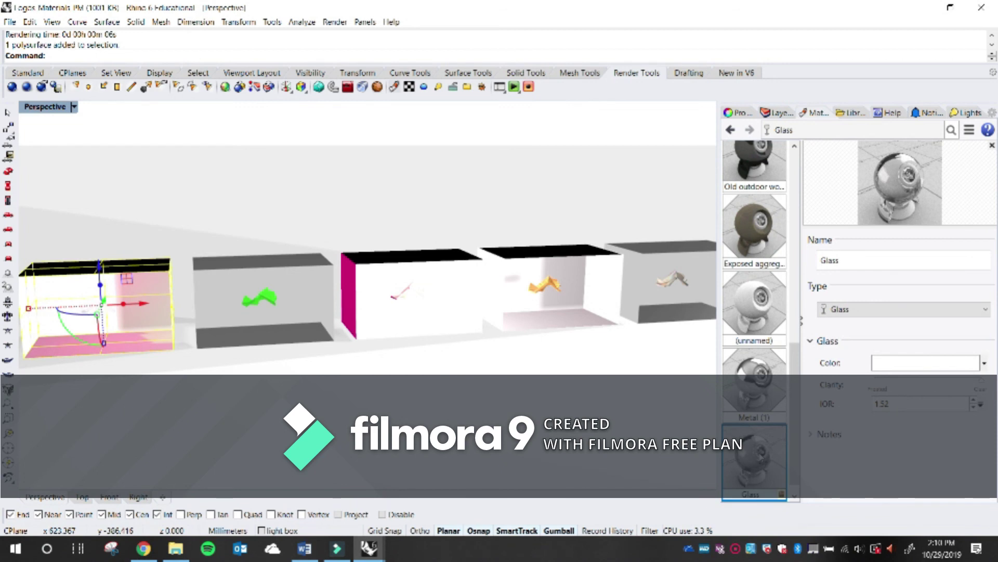
{"action": "right_click", "coordinate": [761, 457]}
{"action": "left_click", "coordinate": [876, 74]}
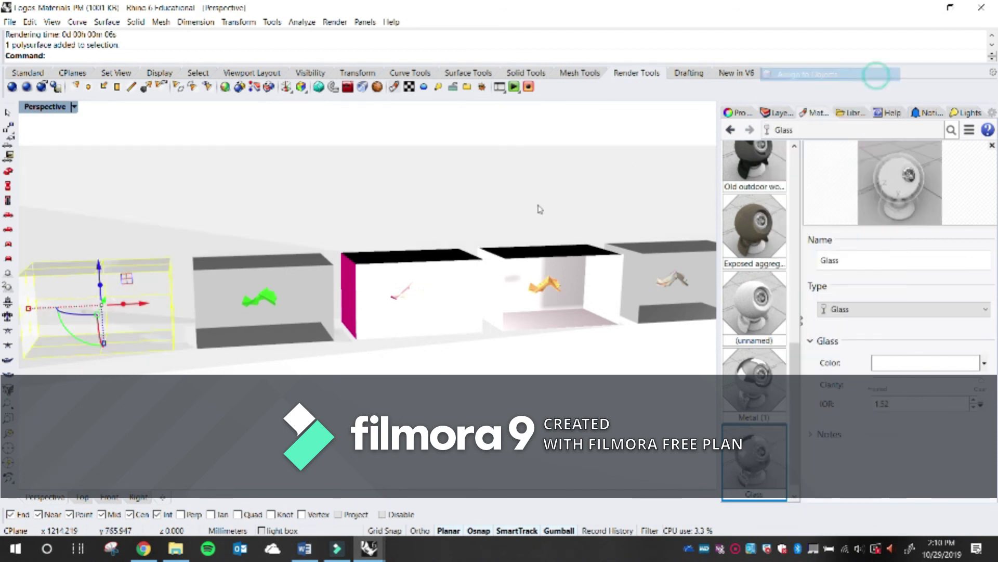
Assign the existing pink Plastic material to the third light box itself
{"action": "left_click", "coordinate": [468, 308]}
{"action": "left_click_drag", "start_coordinate": [796, 359], "coordinate": [812, 147]}
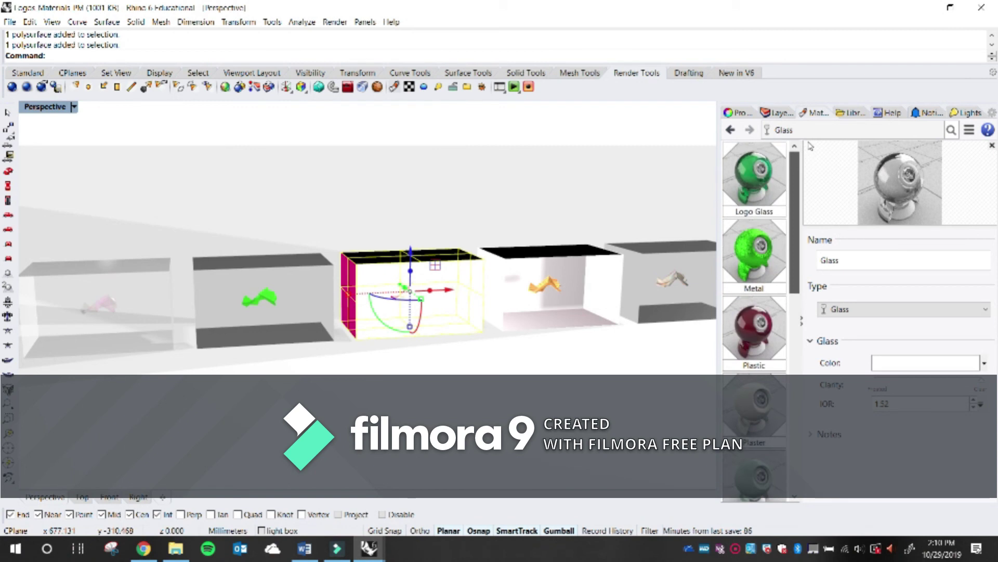
{"action": "left_click", "coordinate": [764, 333]}
{"action": "right_click", "coordinate": [768, 337]}
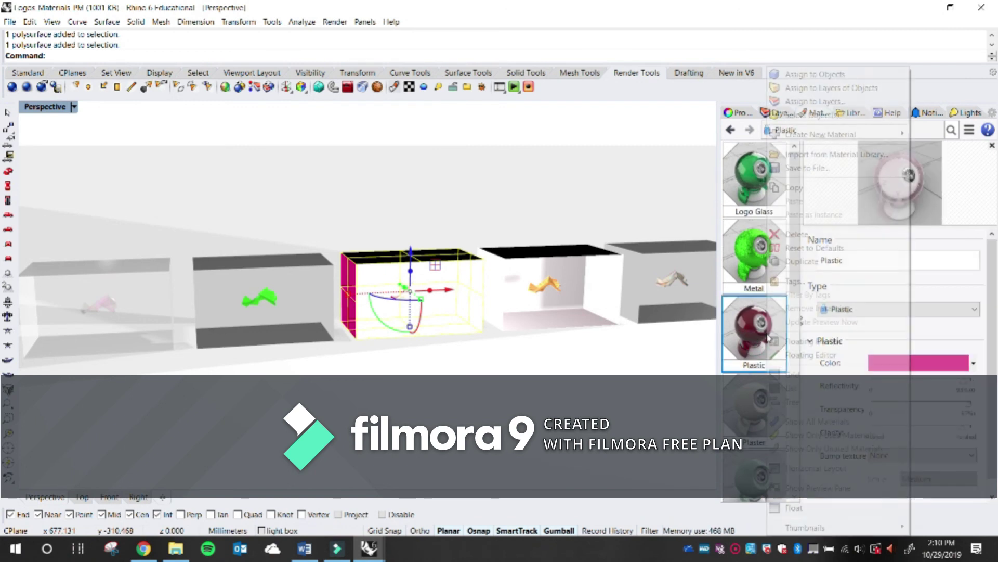
{"action": "left_click", "coordinate": [811, 75]}
Assign the Glass material to the fourth light box itself and clear the selection
{"action": "left_click", "coordinate": [605, 290]}
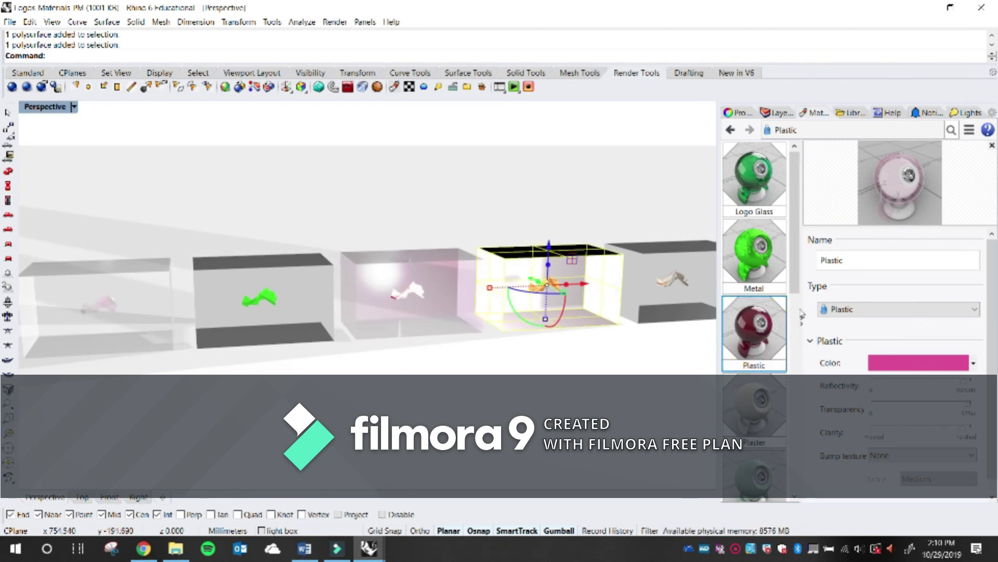
{"action": "left_click_drag", "start_coordinate": [795, 224], "coordinate": [790, 508]}
{"action": "left_click", "coordinate": [774, 478]}
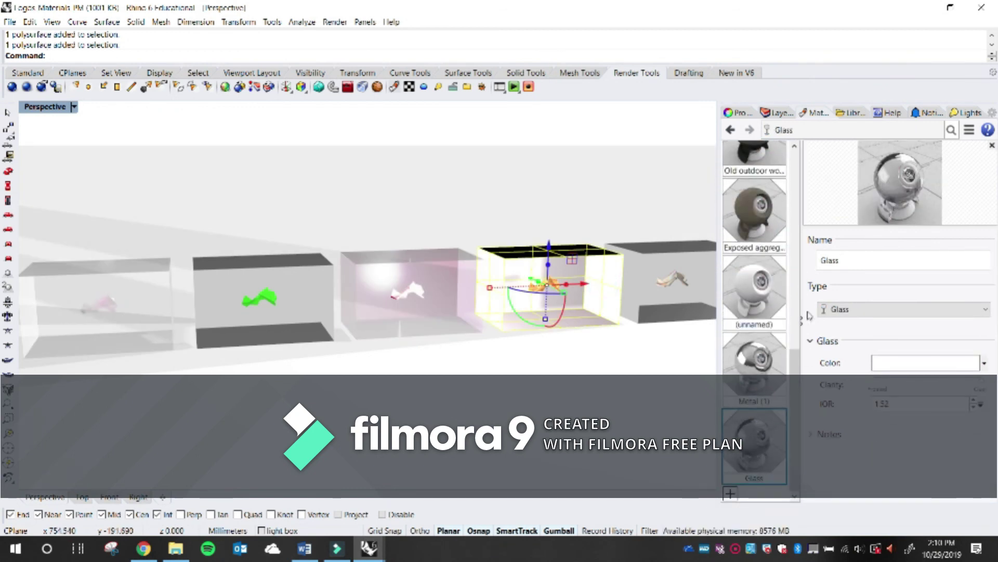
{"action": "right_click", "coordinate": [775, 478]}
{"action": "left_click", "coordinate": [796, 74]}
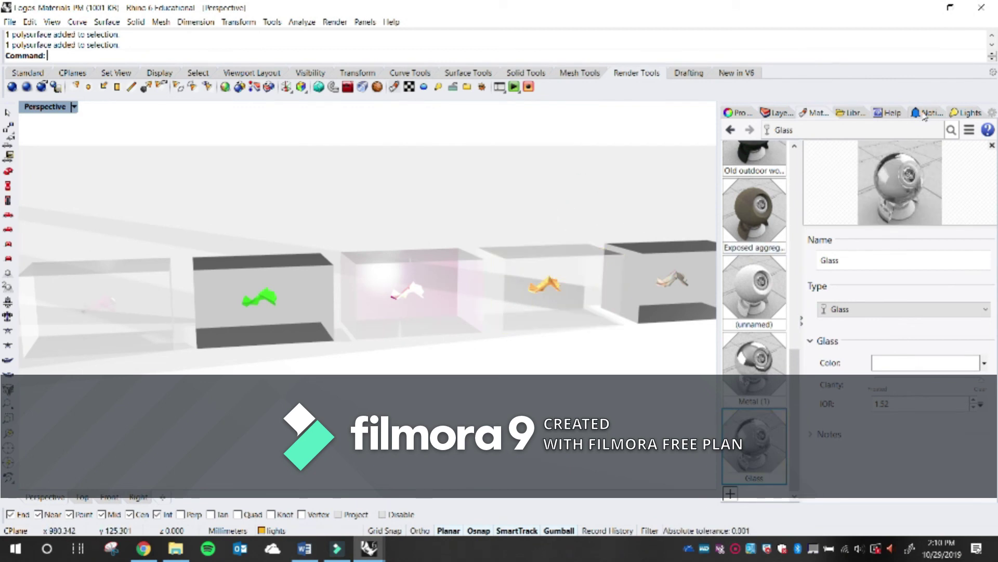
Set the color of the first linear light in the light list to a dark magenta-purple
{"action": "left_click", "coordinate": [966, 113]}
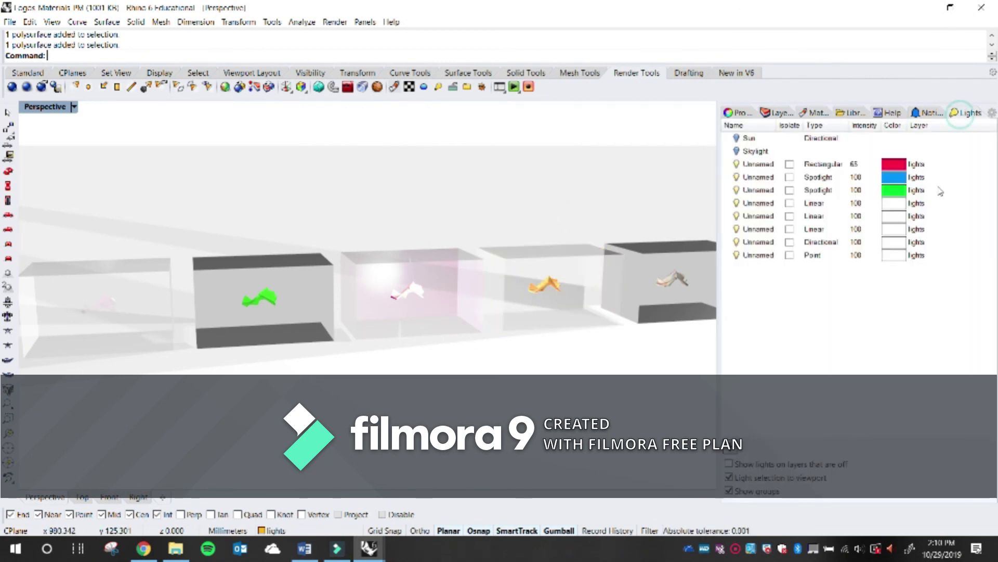
{"action": "left_click", "coordinate": [893, 208]}
{"action": "left_click", "coordinate": [873, 243]}
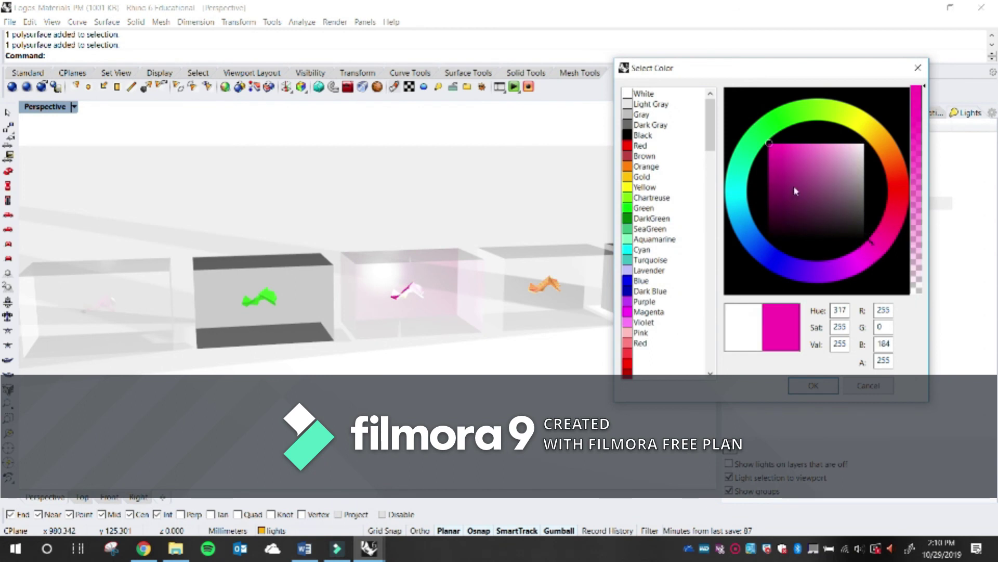
{"action": "left_click", "coordinate": [787, 171]}
{"action": "left_click", "coordinate": [812, 384]}
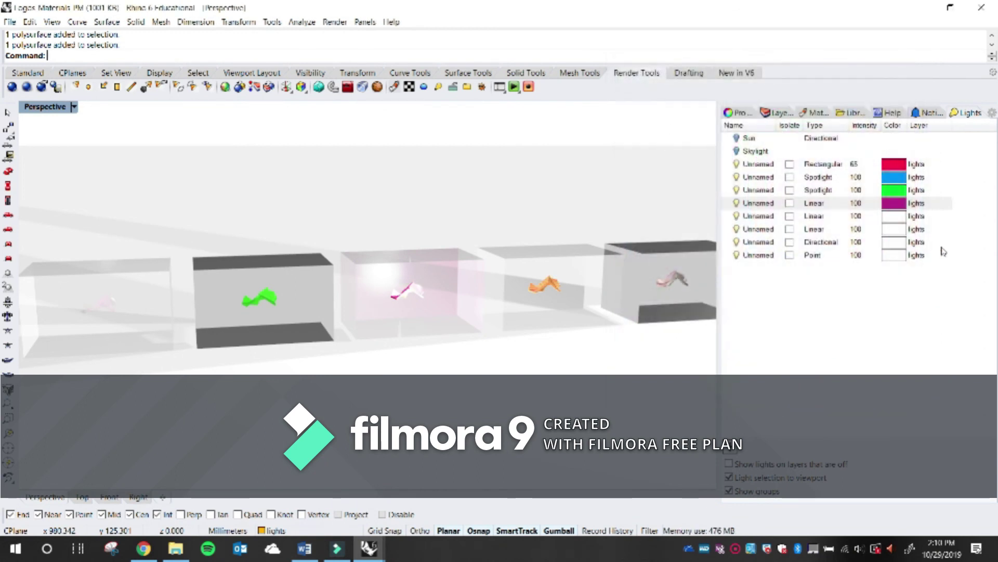
Set the second linear light's color to bright magenta, RGB 255, 0, 236
{"action": "left_click", "coordinate": [761, 216]}
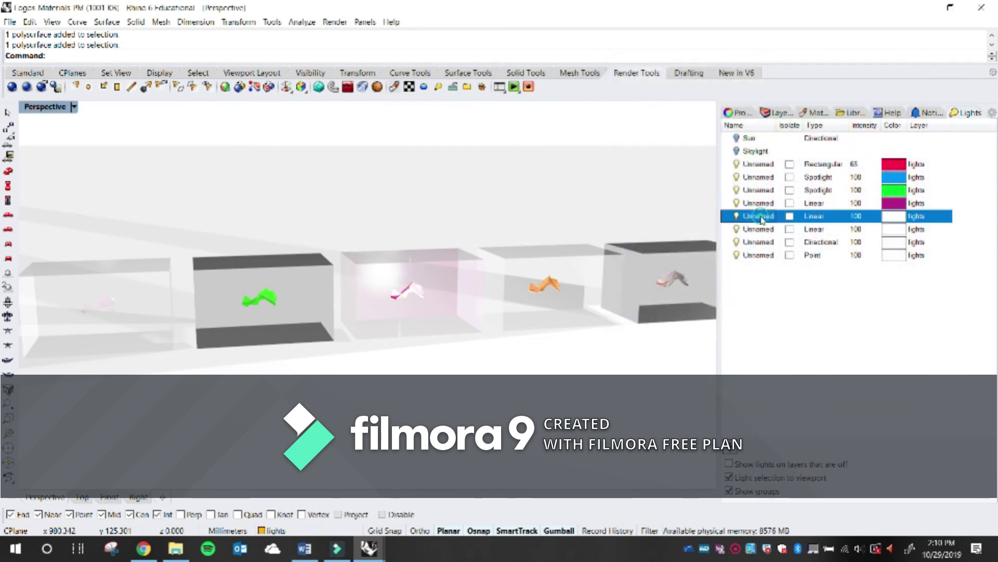
{"action": "left_click", "coordinate": [899, 215]}
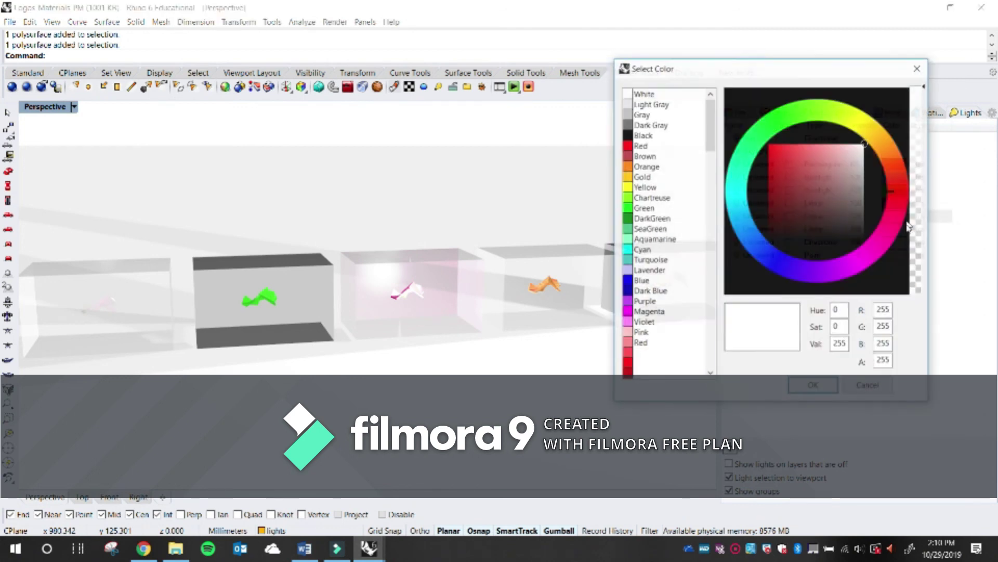
{"action": "left_click", "coordinate": [859, 252]}
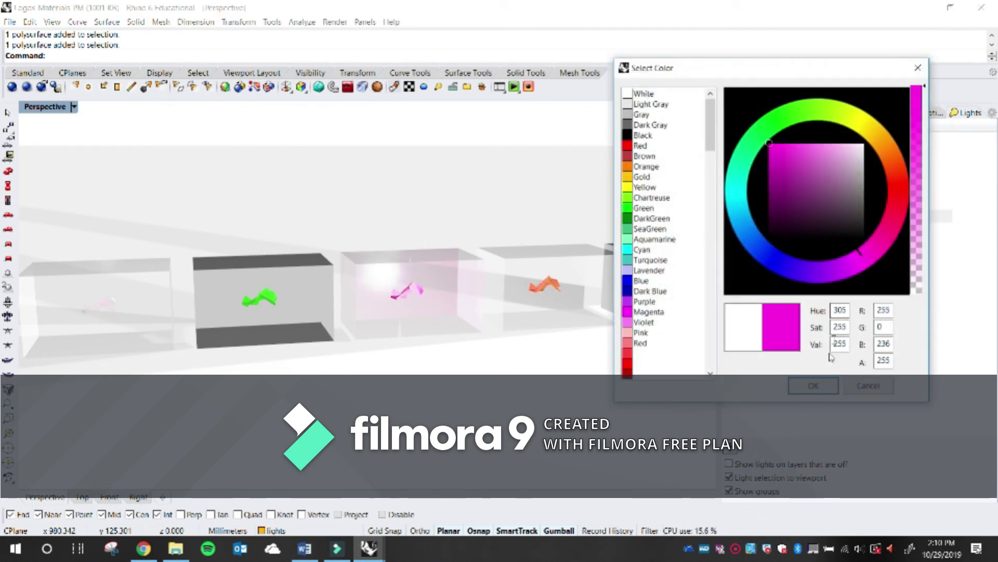
{"action": "left_click", "coordinate": [822, 387]}
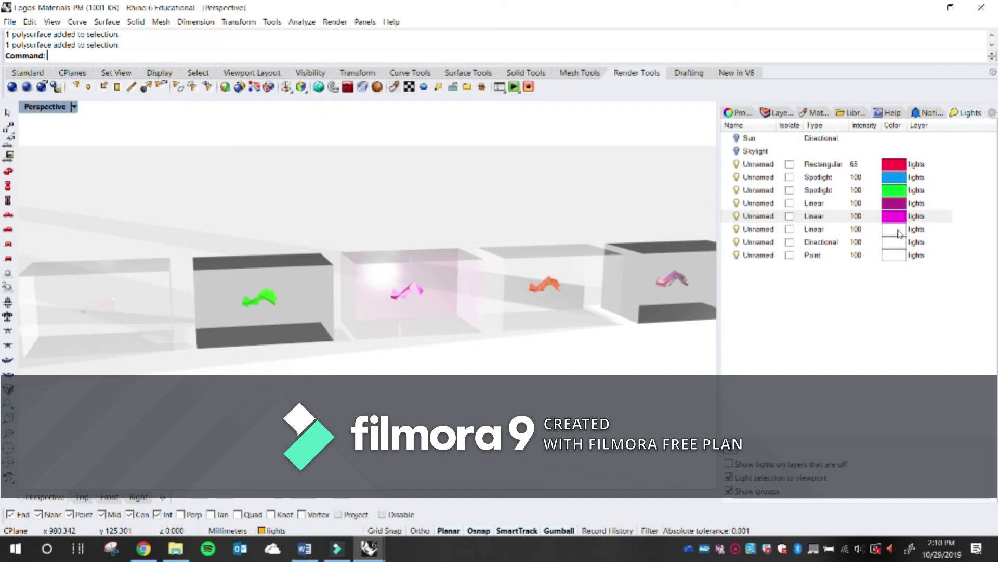
Set the third linear light's color to cyan, RGB 0, 255, 252
{"action": "left_click", "coordinate": [899, 231]}
{"action": "left_click", "coordinate": [898, 230]}
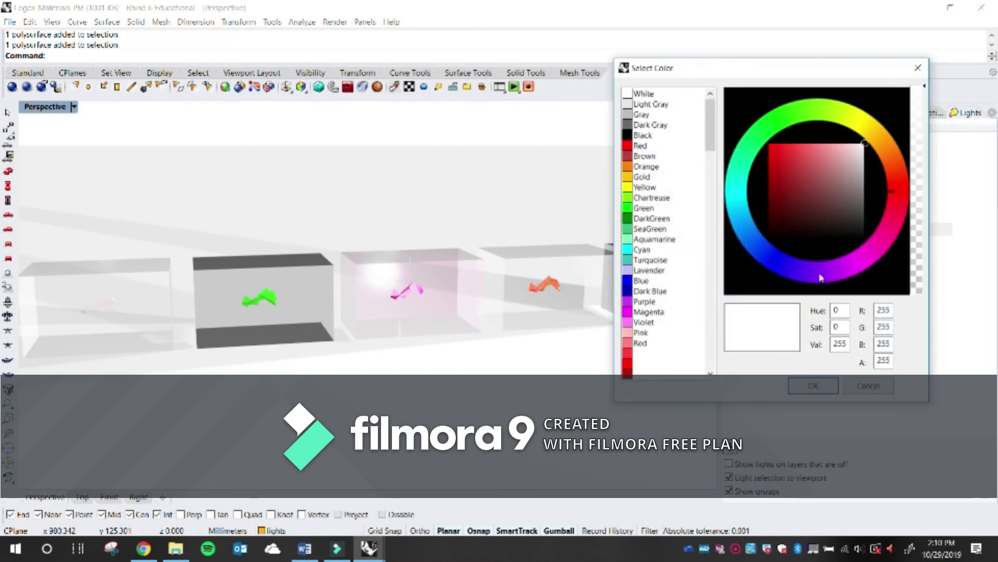
{"action": "left_click", "coordinate": [743, 196]}
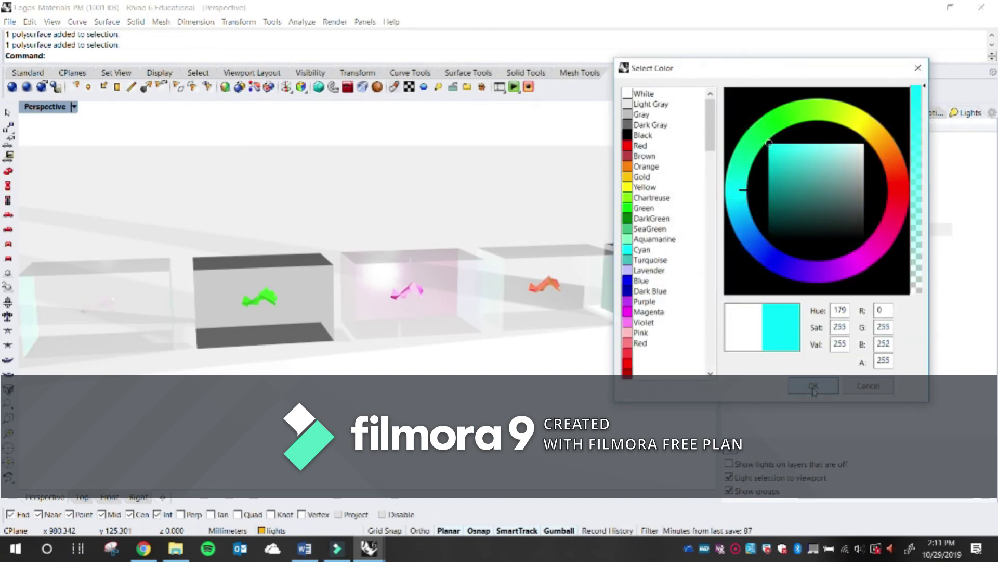
{"action": "left_click", "coordinate": [814, 387]}
Set the unnamed directional light's color to yellow, RGB 255, 248, 0
{"action": "left_click", "coordinate": [885, 245]}
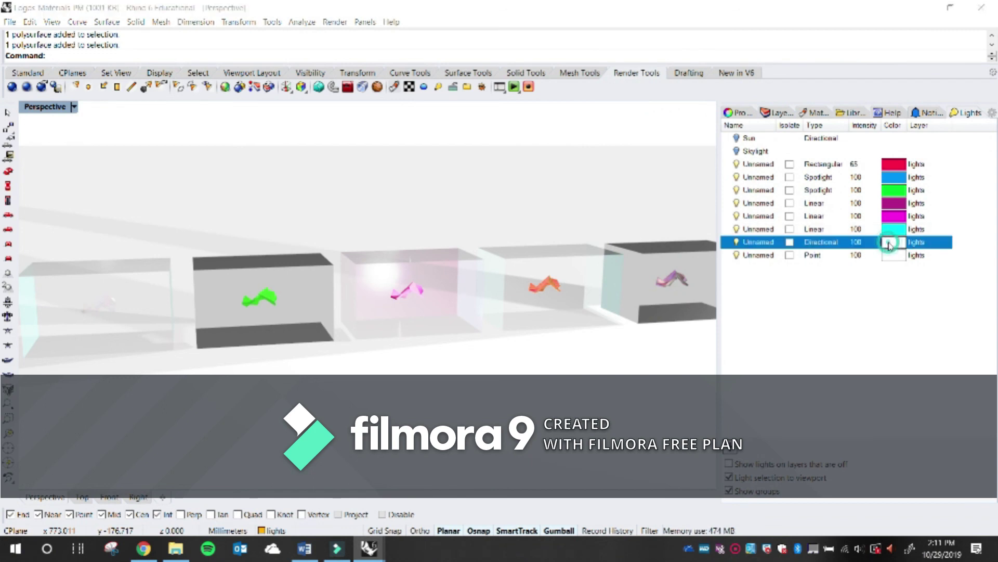
{"action": "left_click", "coordinate": [890, 244]}
{"action": "left_click", "coordinate": [859, 128]}
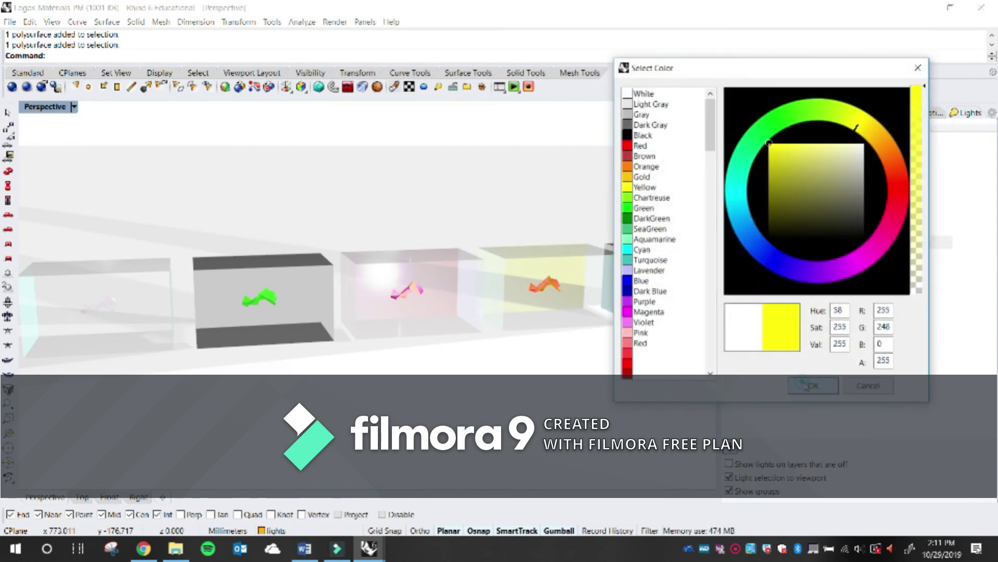
{"action": "left_click", "coordinate": [812, 385]}
Set the point light's color to red
{"action": "left_click", "coordinate": [892, 251]}
{"action": "left_click", "coordinate": [893, 252]}
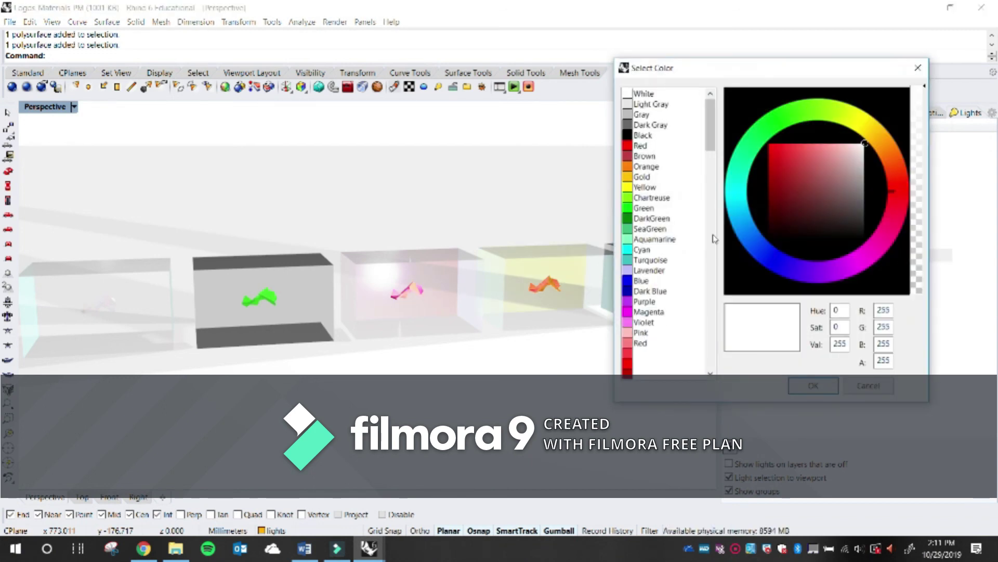
{"action": "left_click", "coordinate": [773, 149]}
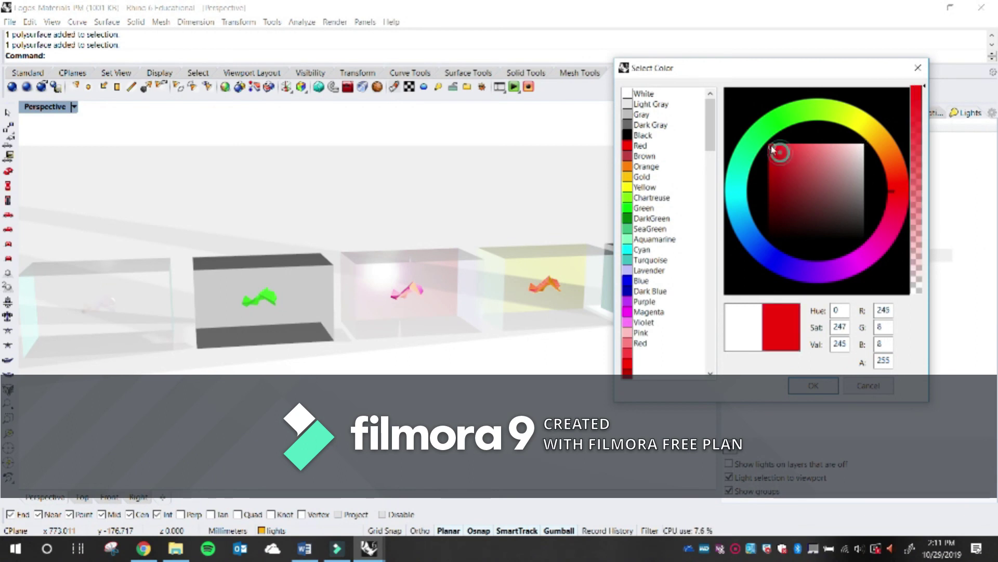
{"action": "left_click", "coordinate": [812, 385]}
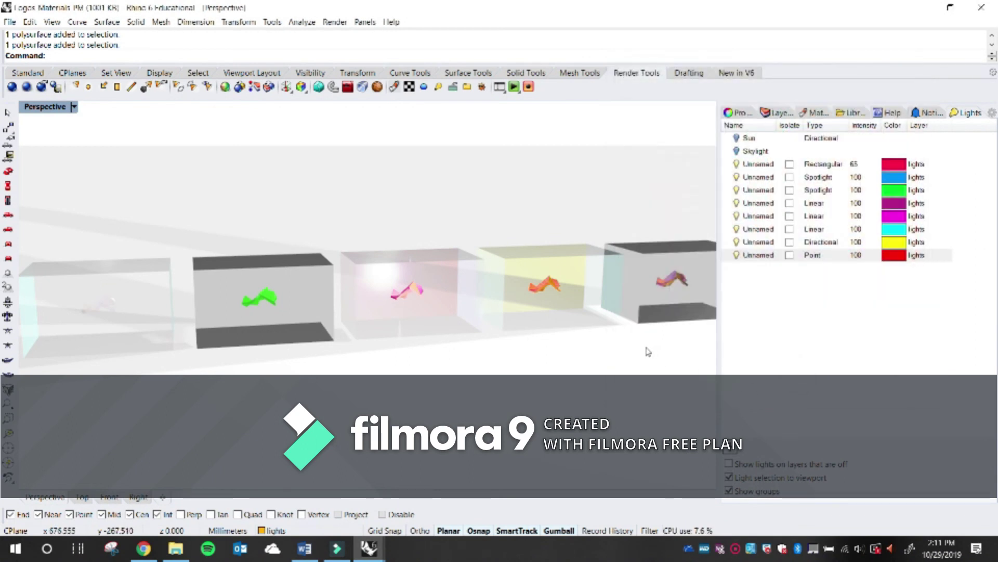
Render the perspective view of the light boxes with the newly colored lights and box materials
{"action": "right_click_drag", "start_coordinate": [528, 353], "coordinate": [546, 340]}
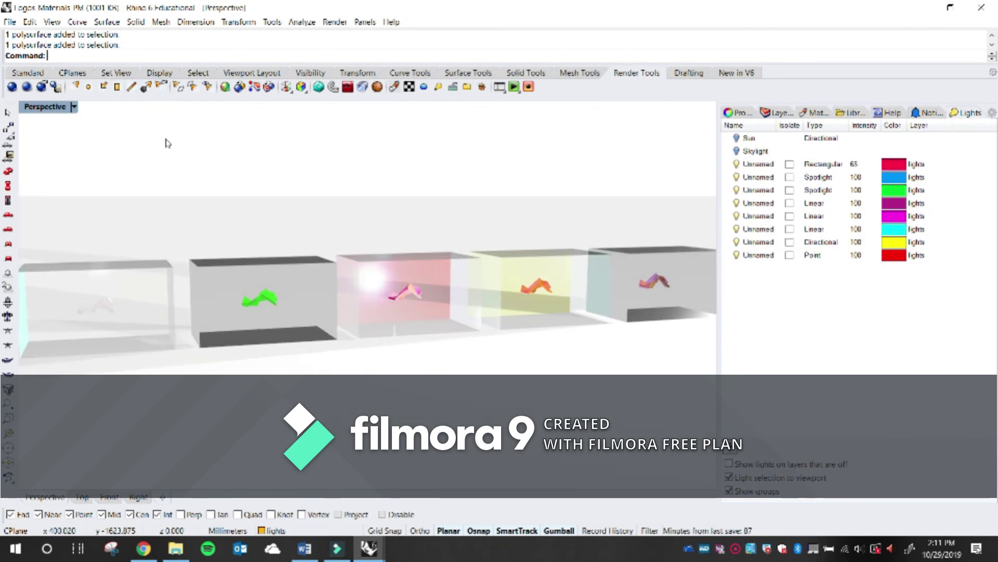
{"action": "left_click", "coordinate": [13, 87]}
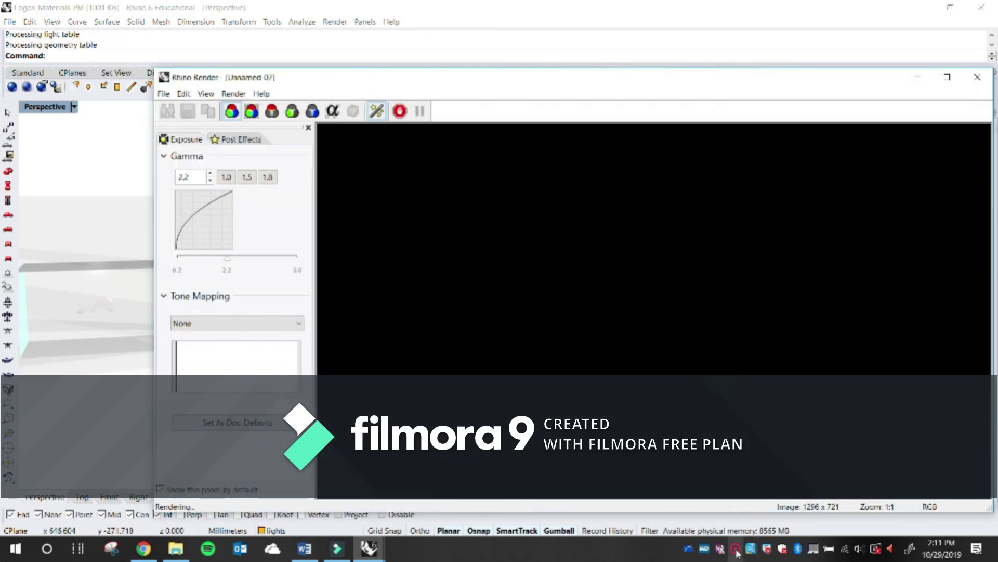
{"action": "left_click", "coordinate": [736, 550]}
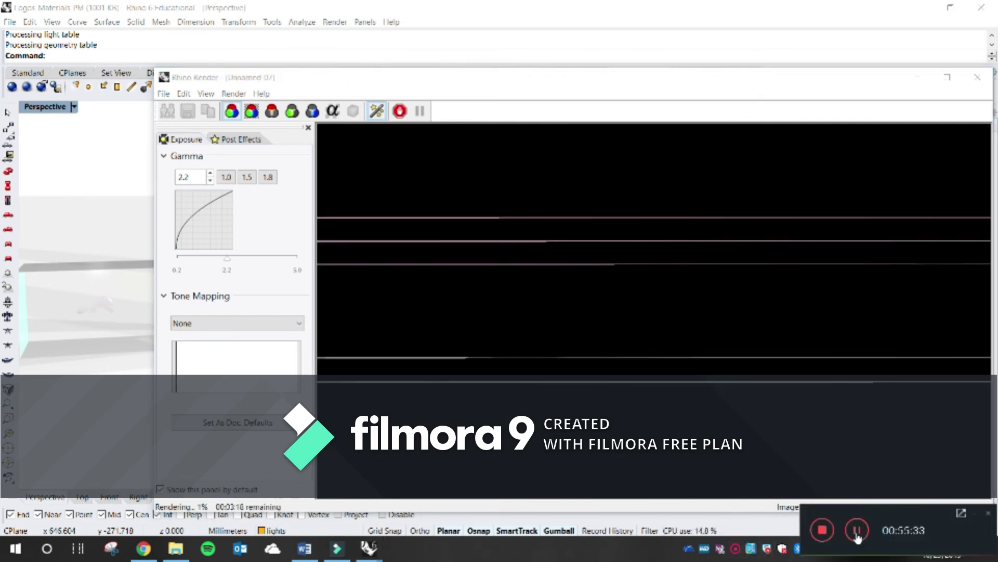